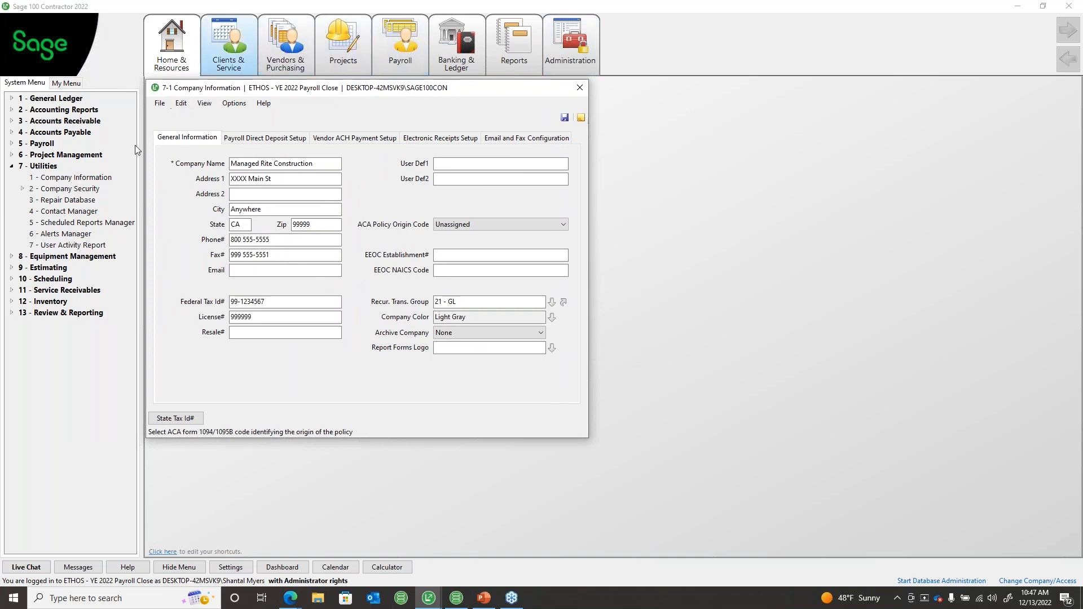
Step: Overwrite the XXXX placeholder in Address 1 with the street number and save Company Information
click(258, 178)
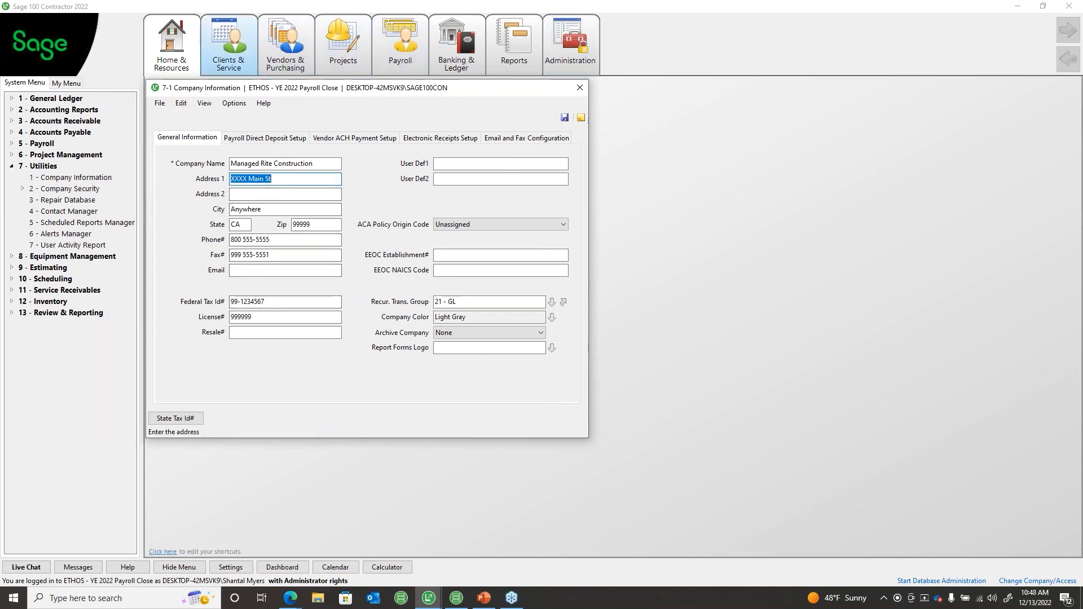
drag(247, 184, 230, 182)
text(1234)
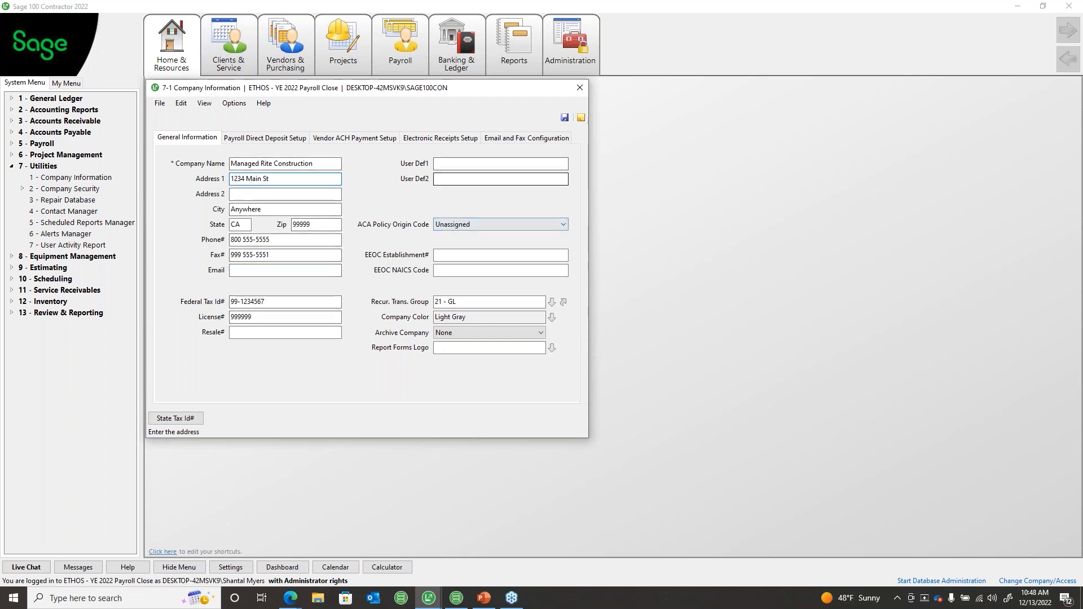
click(563, 118)
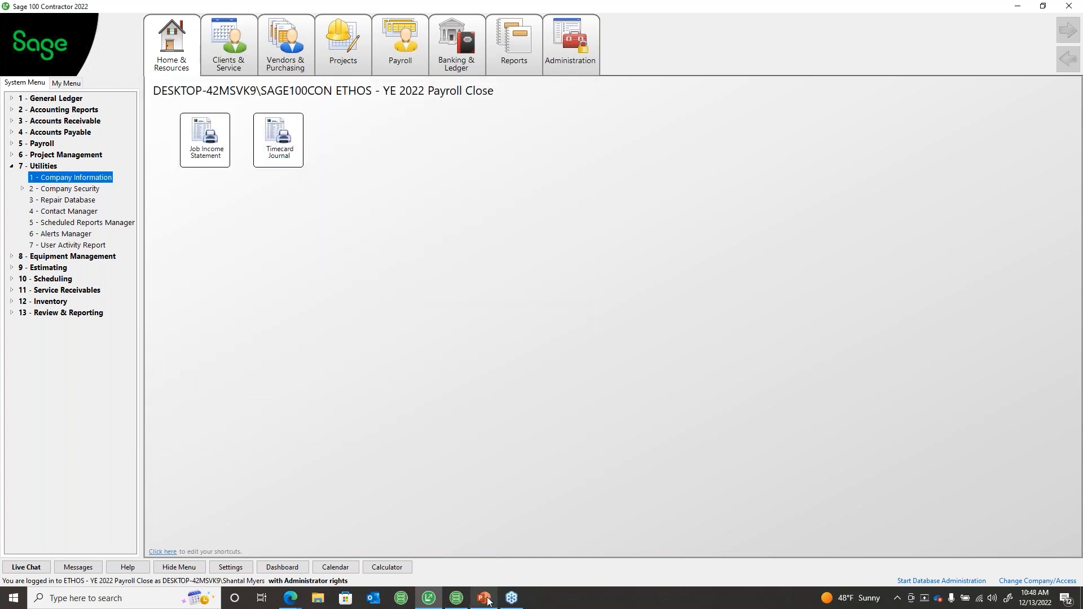
click(485, 600)
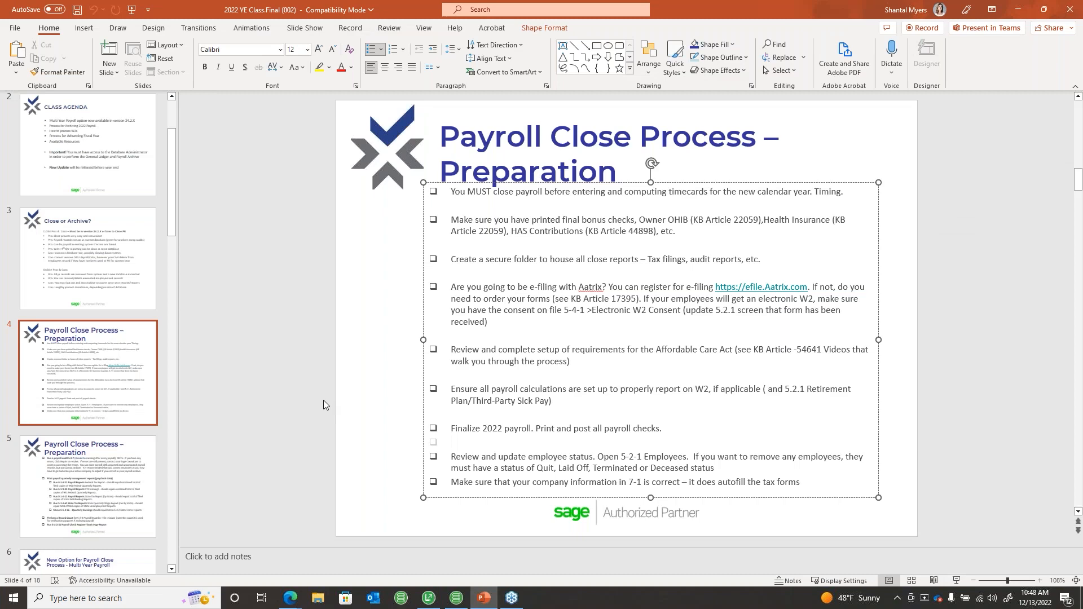
Step: Scroll to slide 5's payroll-close checklist, then move PowerPoint off screen to reveal Sage
scroll(323, 400, down, 3)
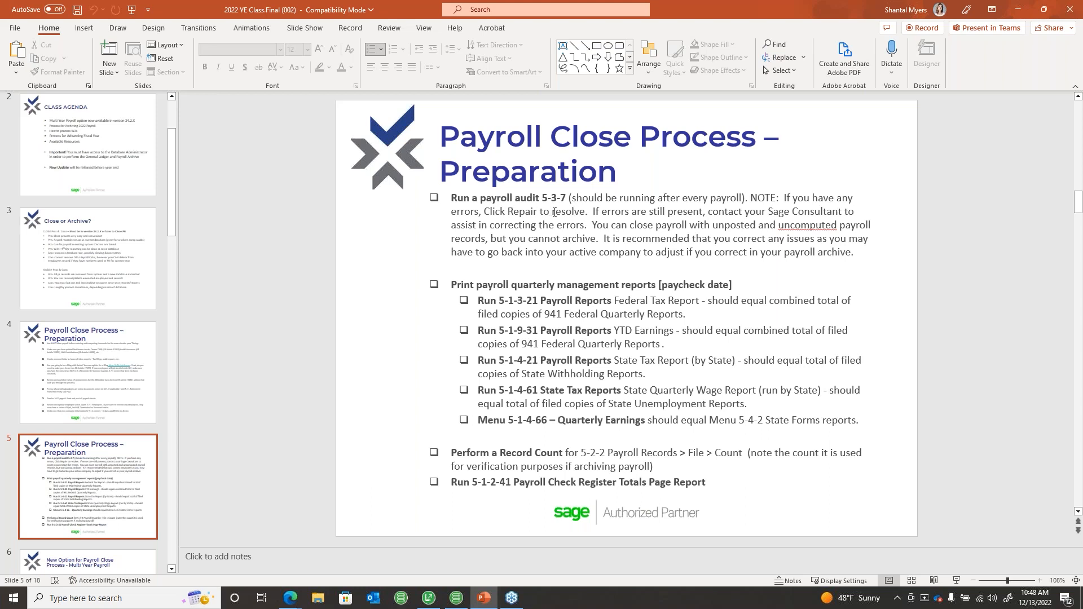
click(584, 213)
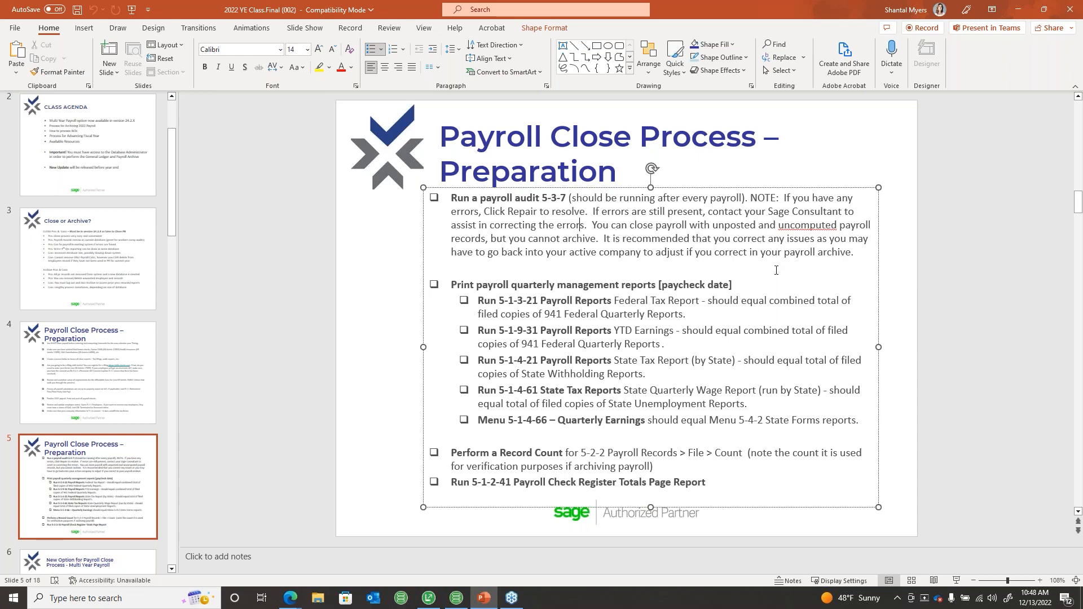
drag(781, 6, 1082, 190)
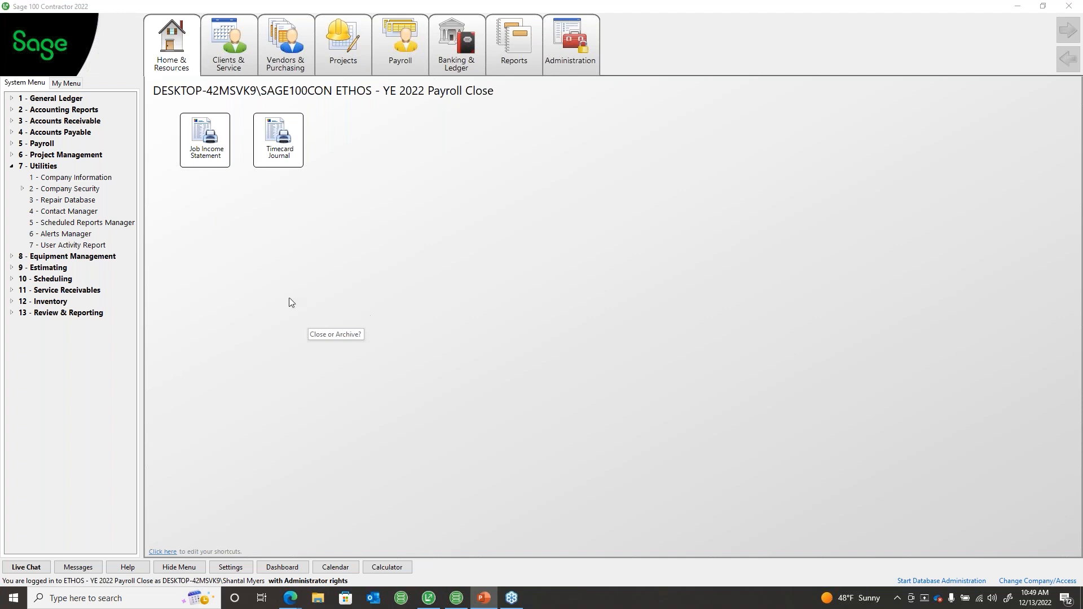
Step: Run the Payroll Audit on all payroll records, declining to view the audit report
click(12, 166)
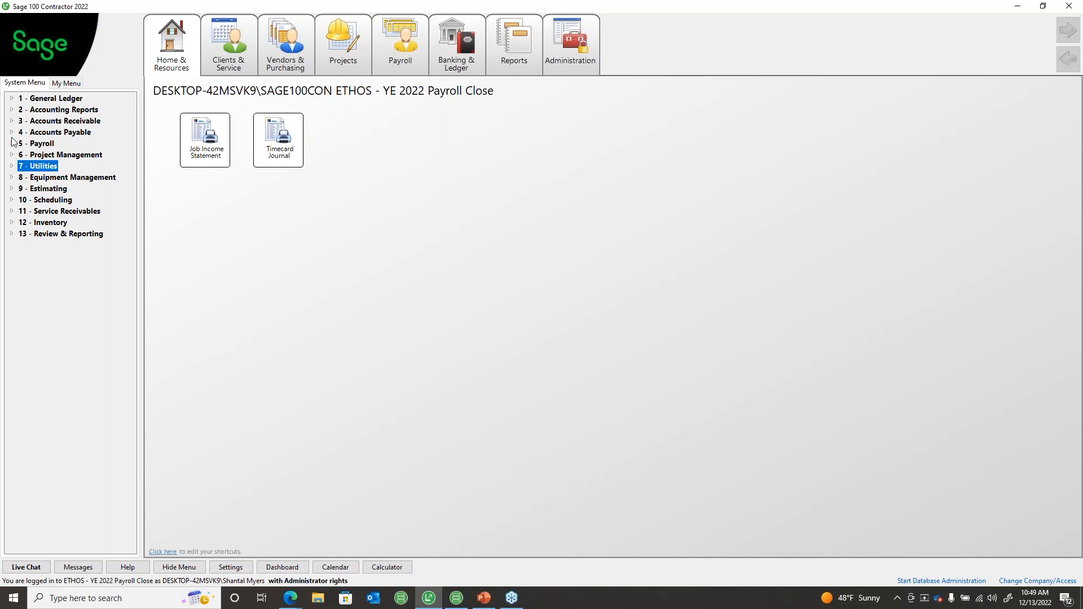
click(12, 144)
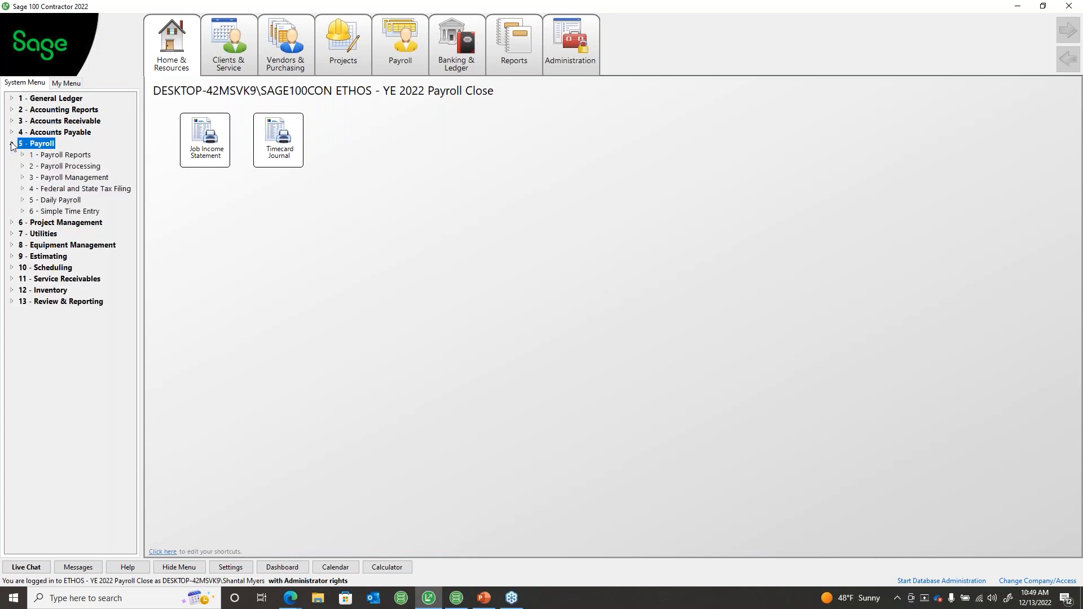
click(59, 180)
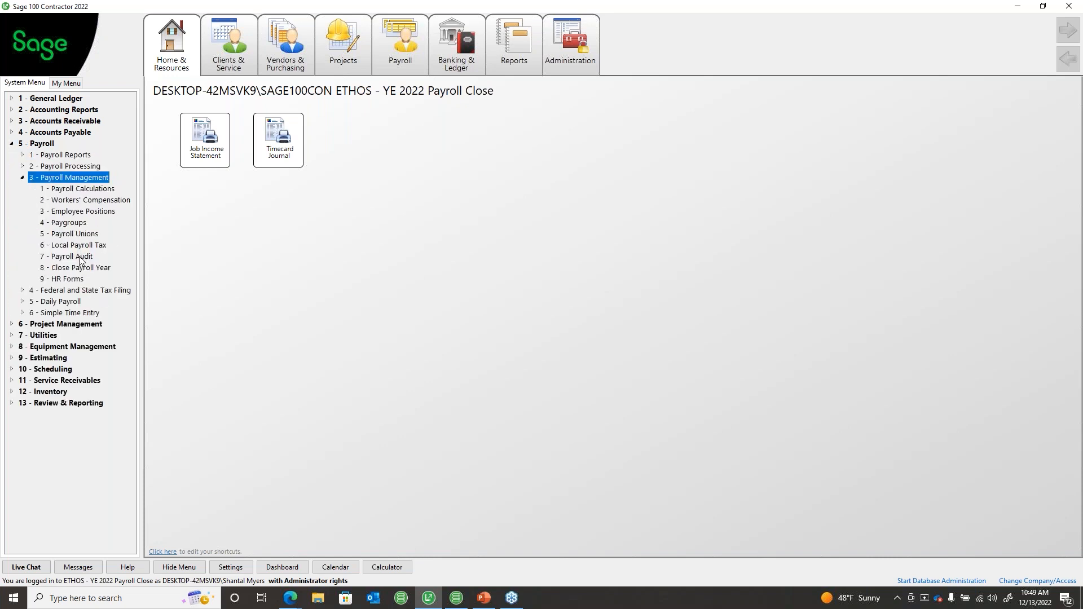
click(78, 257)
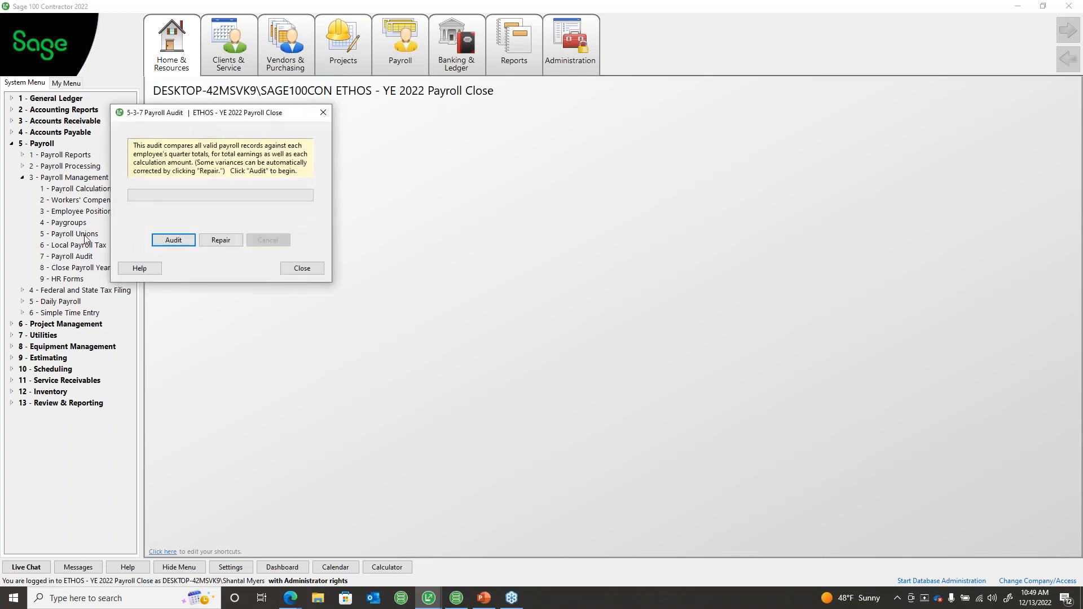
drag(219, 117, 267, 121)
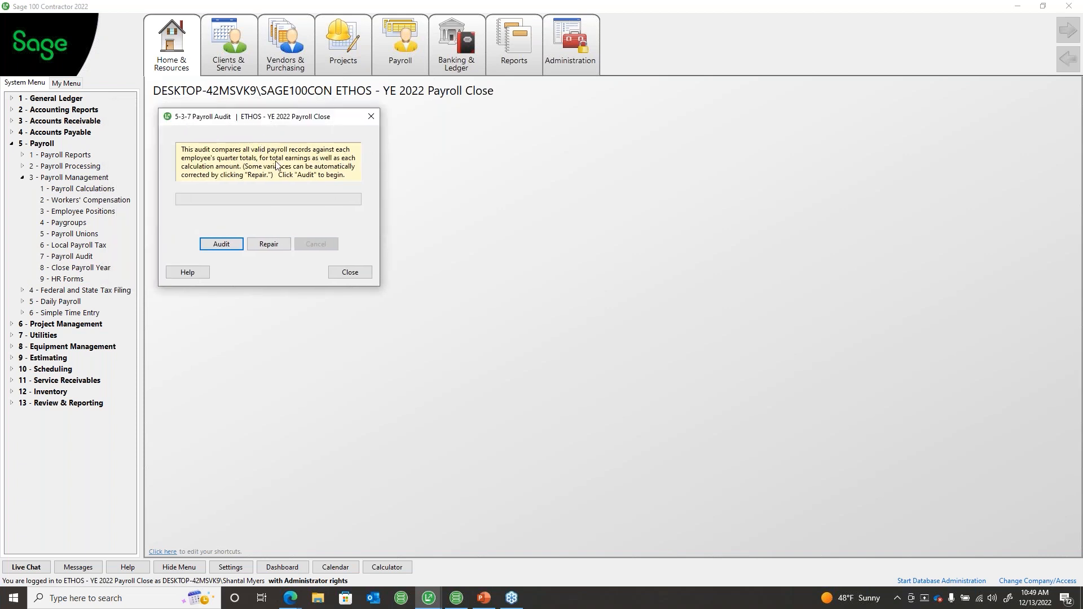
click(228, 245)
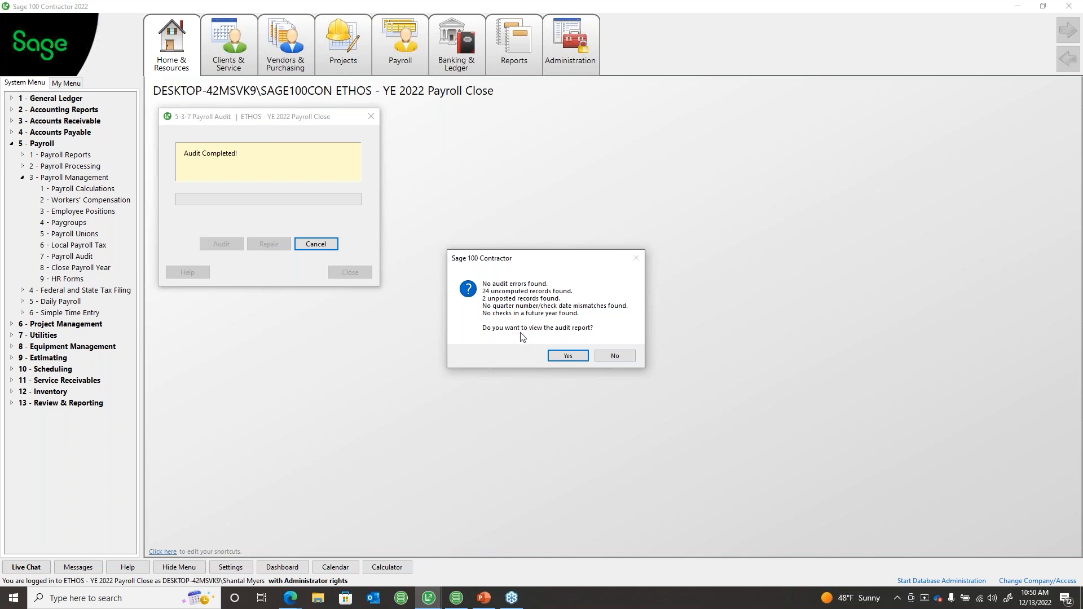
click(619, 357)
click(619, 356)
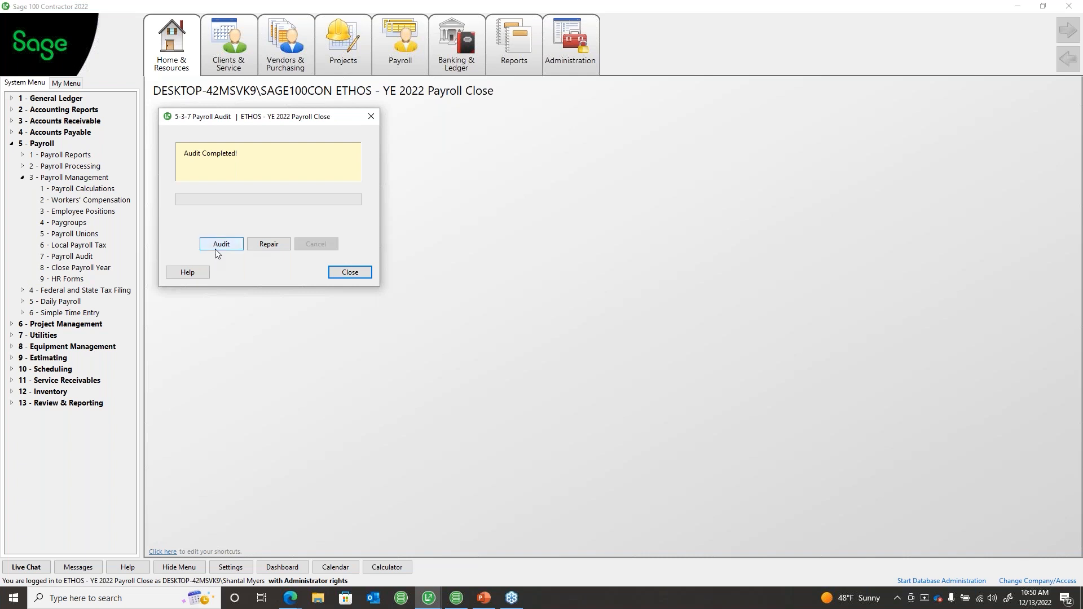
Step: Repair by rebuilding employee totals, skip the report, and close the audit window
click(279, 245)
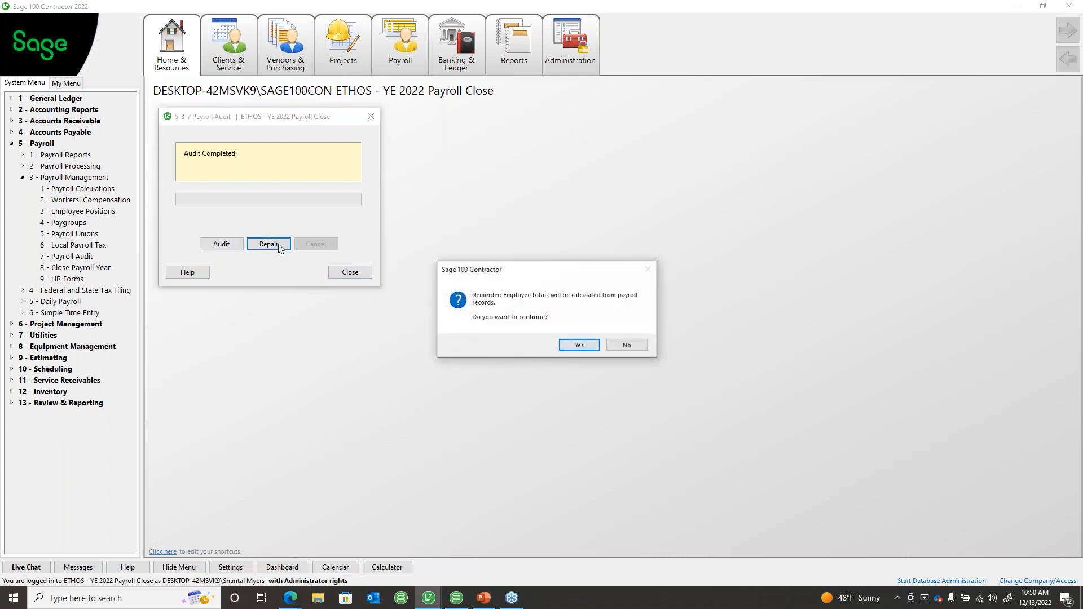
click(579, 345)
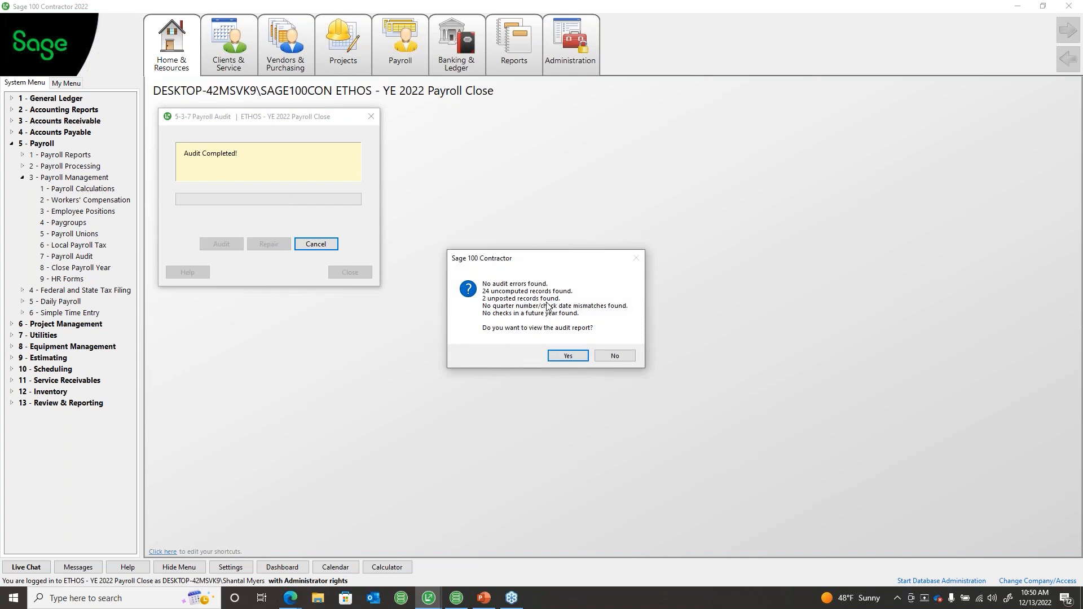
click(615, 356)
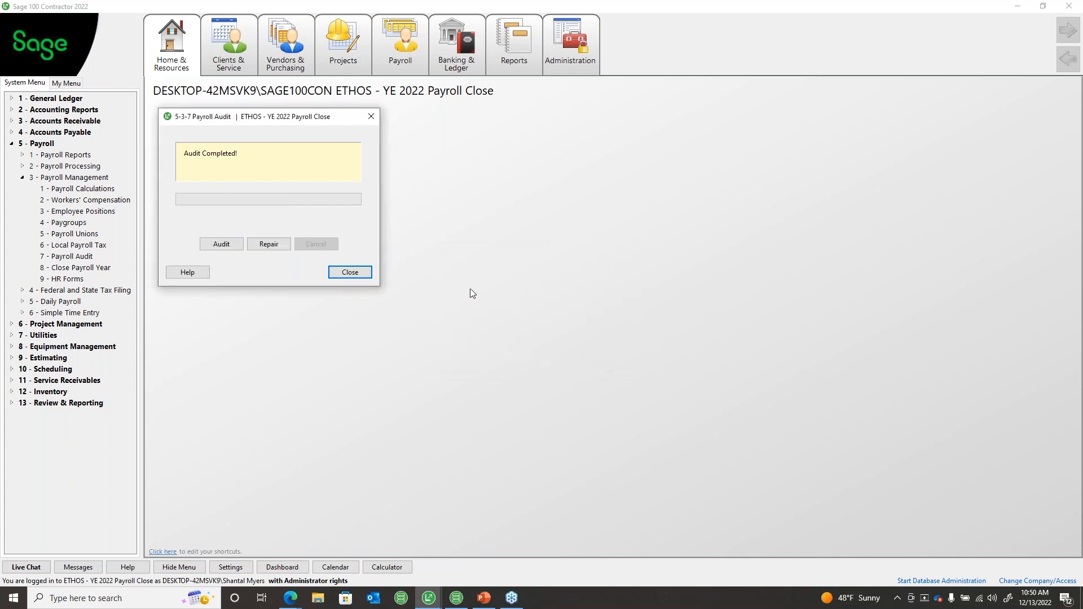
click(347, 279)
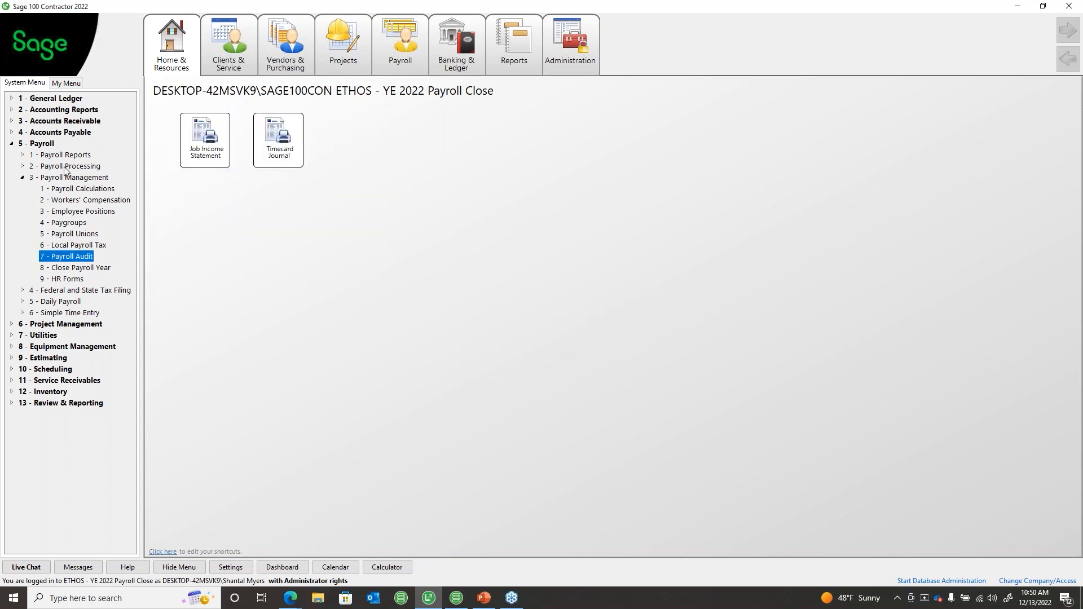
Step: List the Open payroll records (06/19–06/25/2022), widening the lookup to show check date and salary
click(65, 166)
click(68, 190)
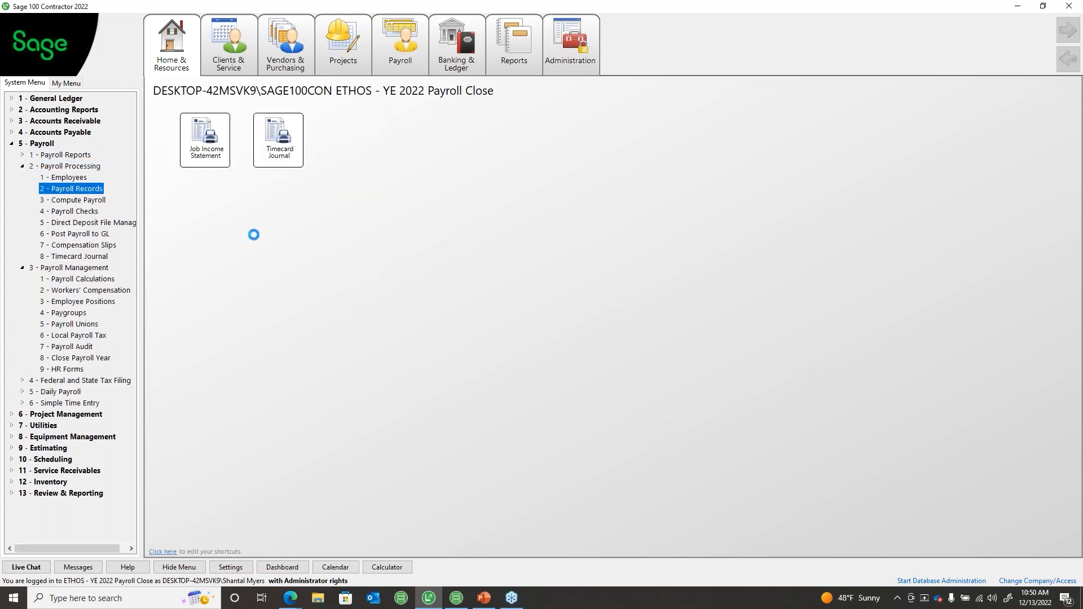
drag(190, 43, 345, 90)
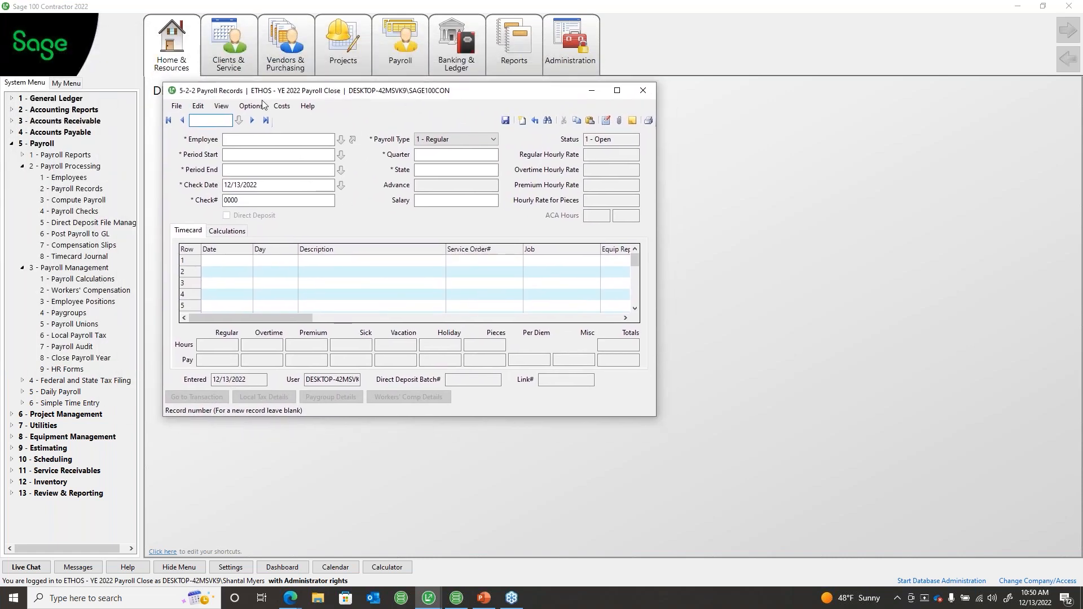
click(242, 121)
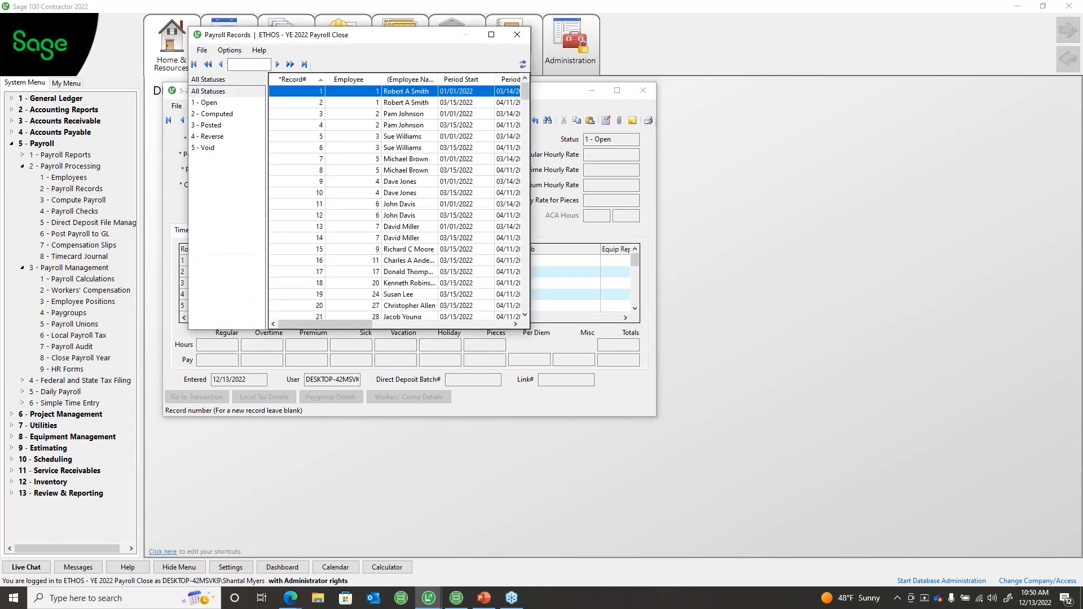
click(215, 103)
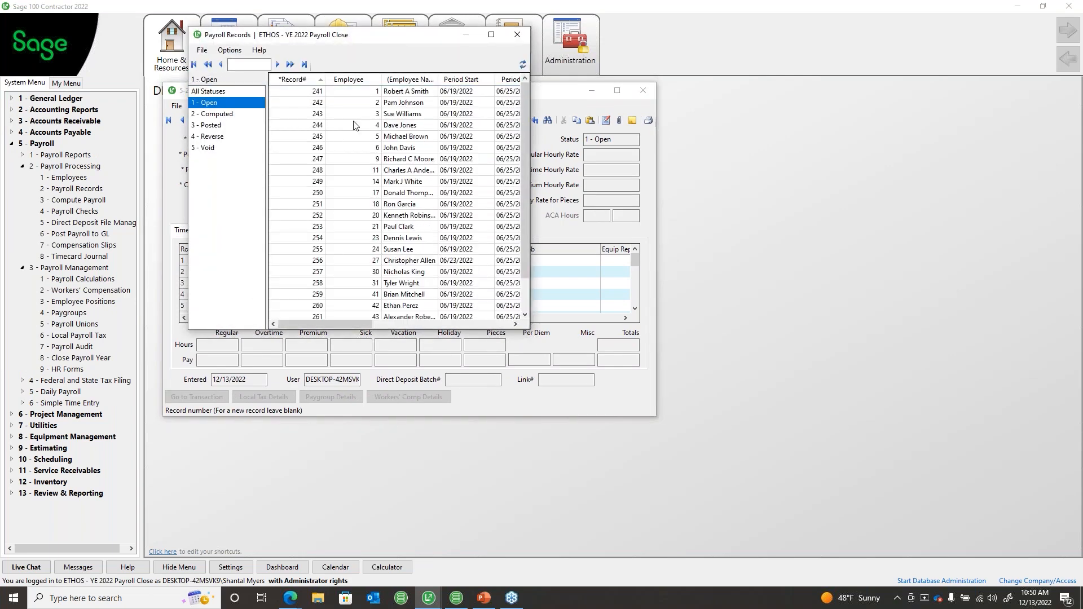
scroll(409, 137, up, 2)
drag(529, 172, 839, 190)
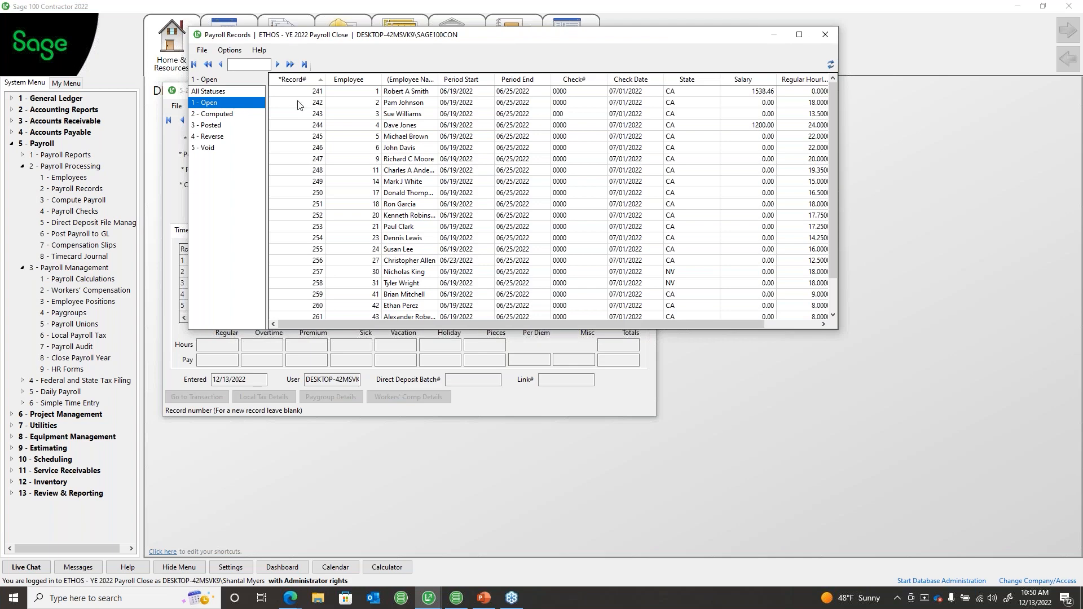
scroll(622, 181, down, 2)
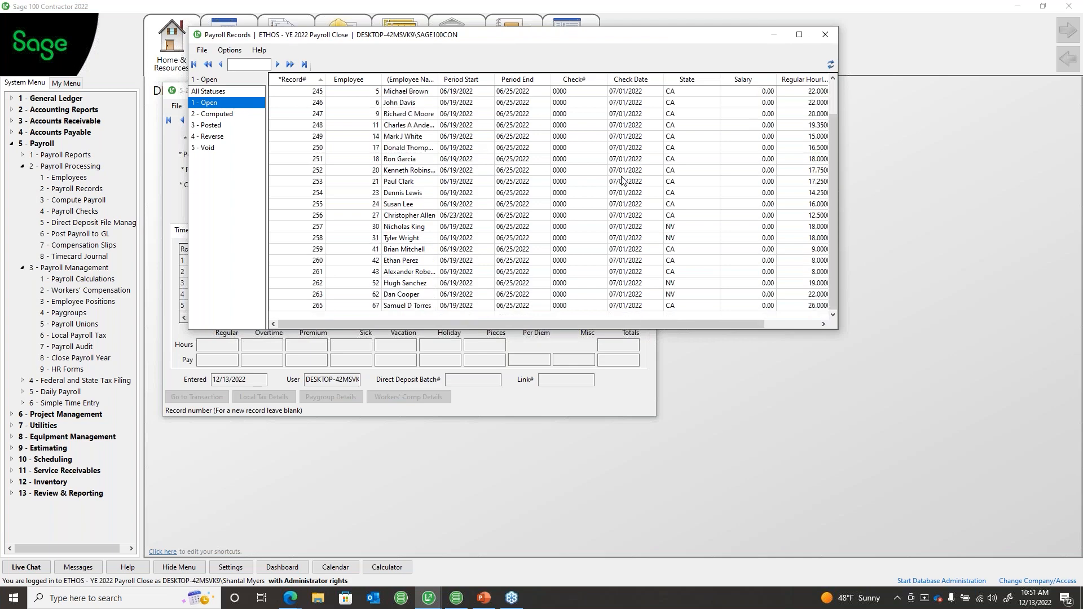
scroll(622, 181, up, 2)
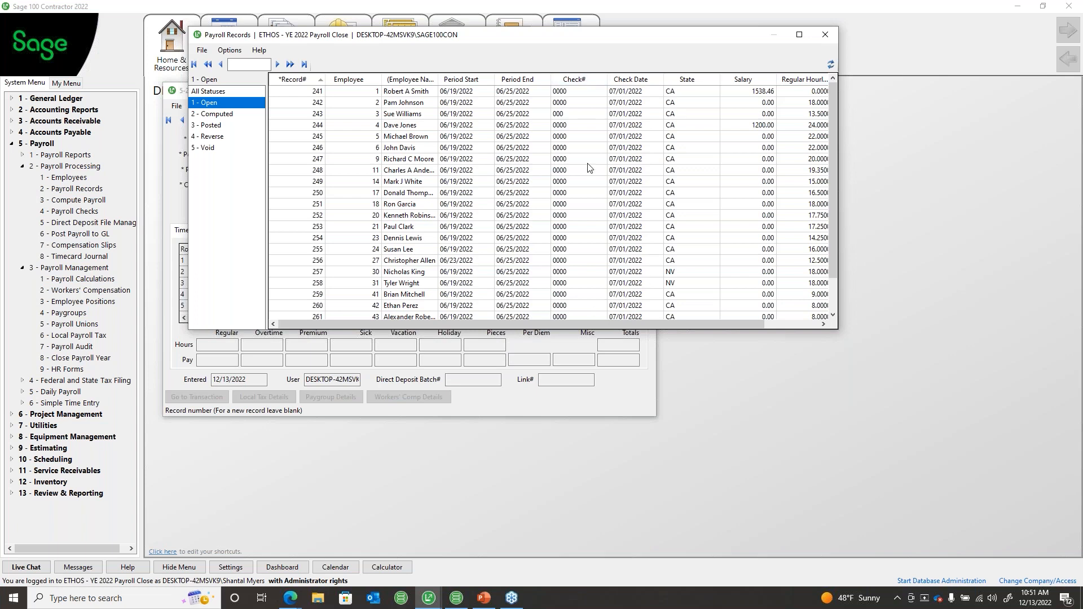
click(593, 193)
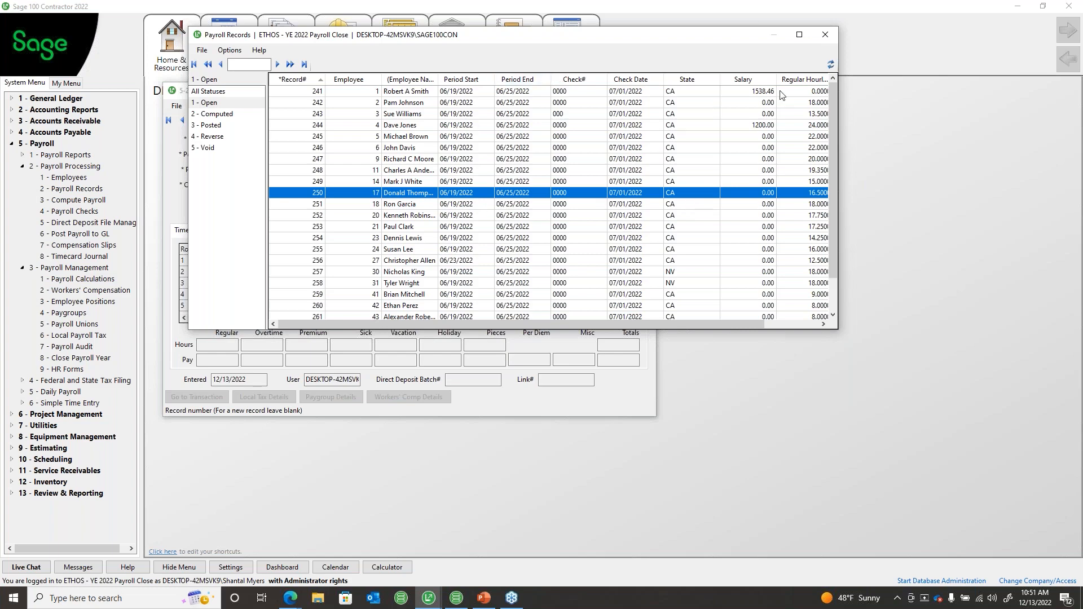
click(825, 34)
Step: Run a trial compute on the 24 payroll records, accepting the Social Security maximum warnings
click(642, 90)
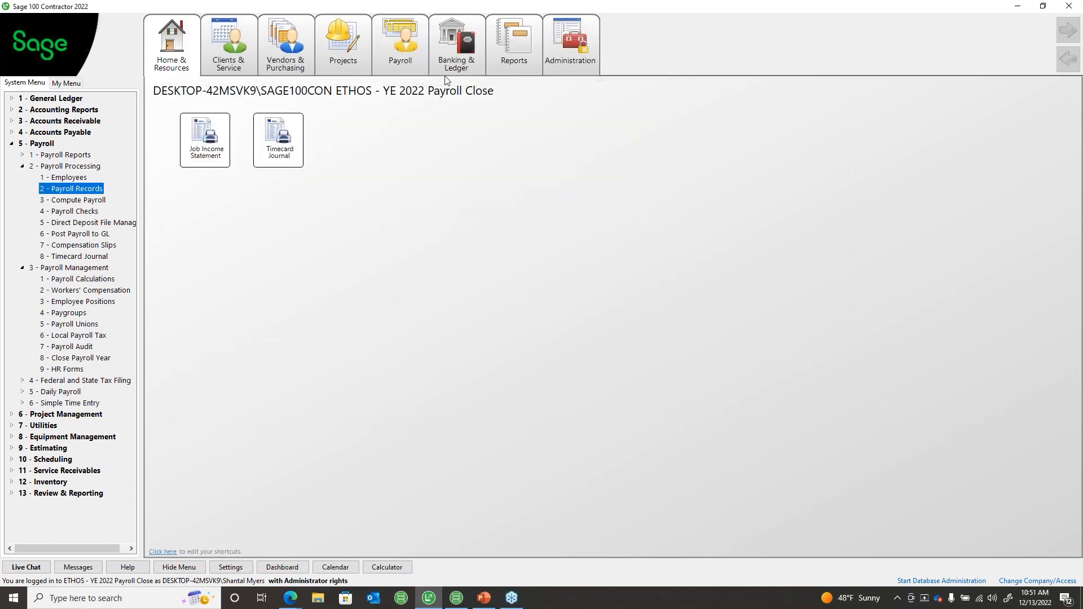
click(392, 45)
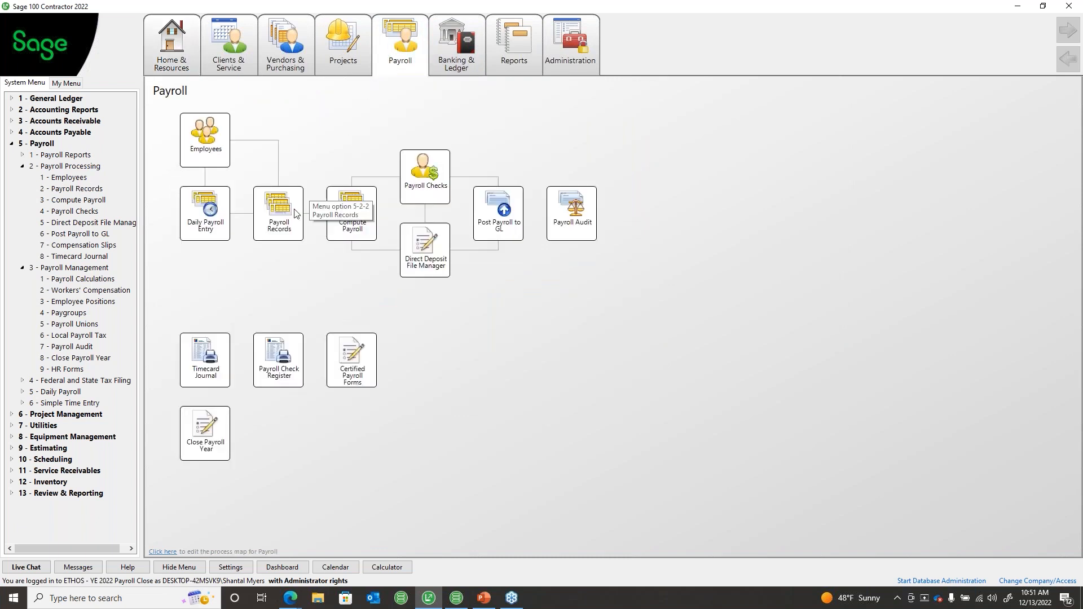
click(350, 222)
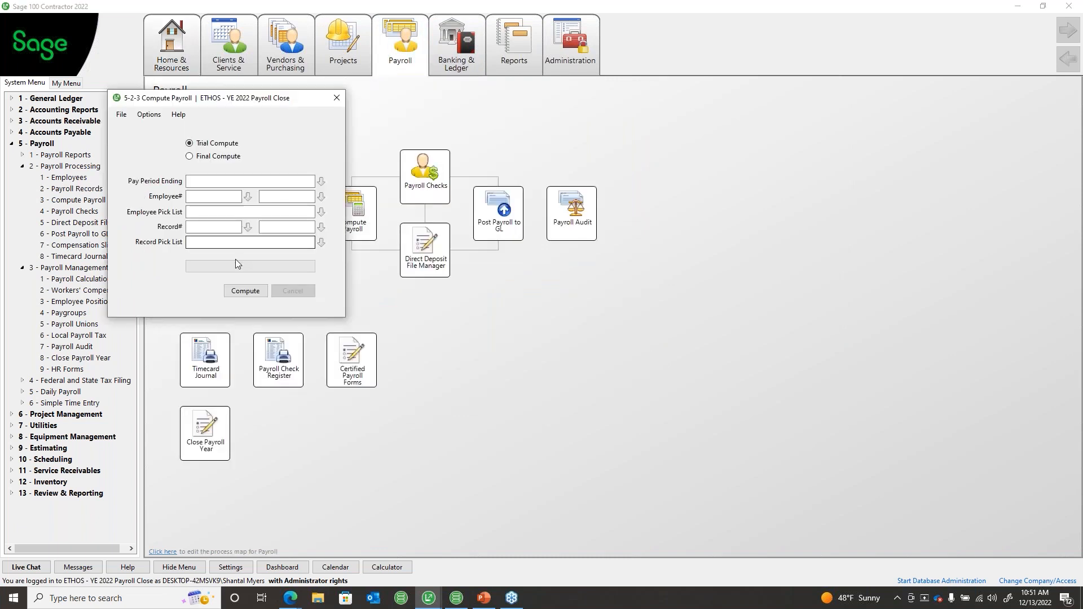
click(262, 290)
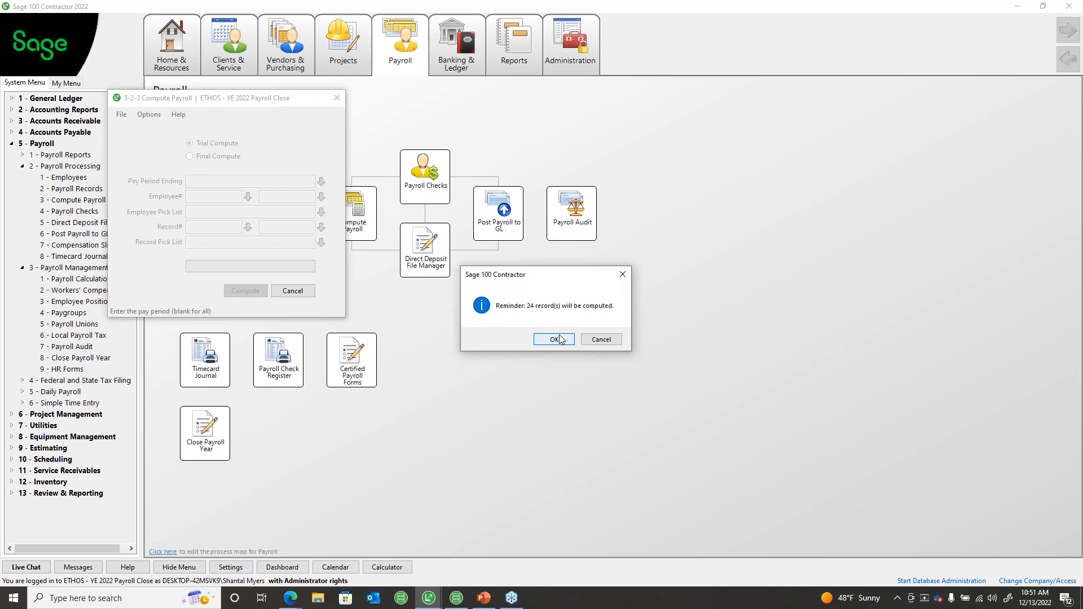
click(554, 338)
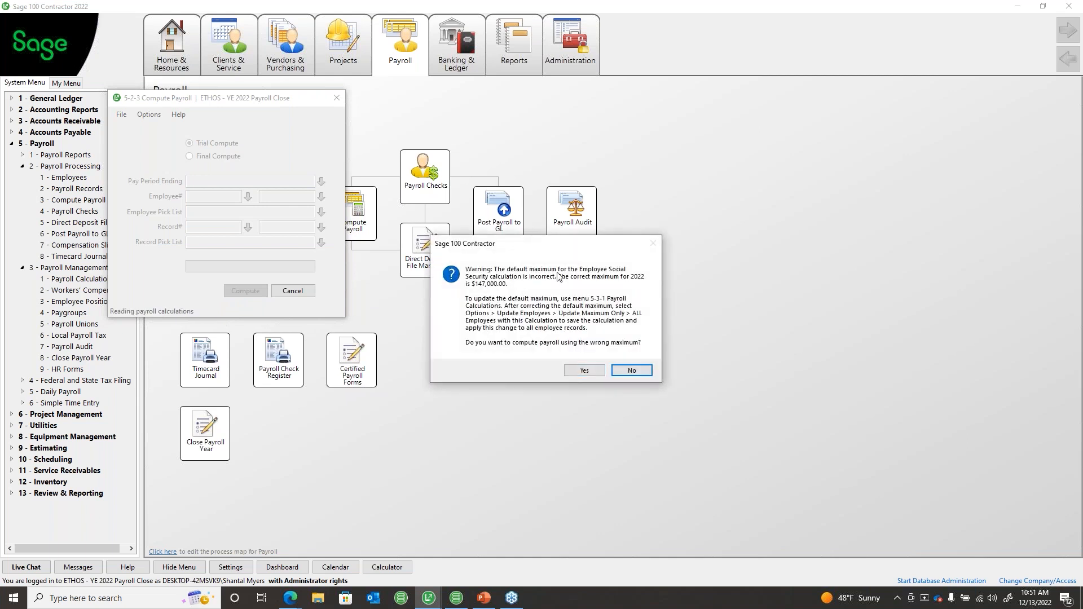
click(586, 370)
click(584, 370)
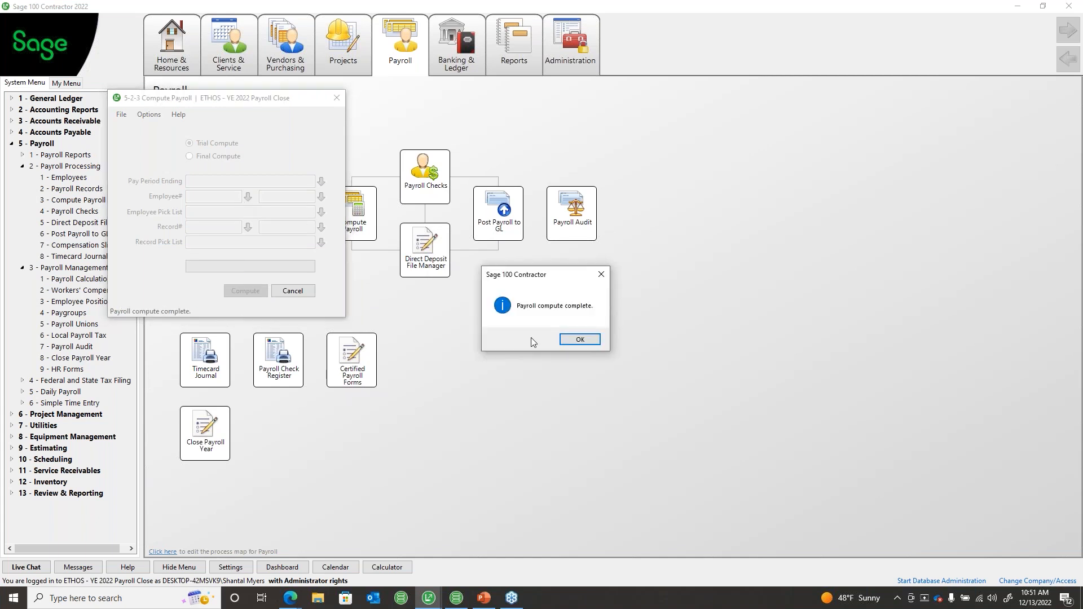
click(574, 343)
Step: Run the final compute on the 24 records and close the compute window
click(189, 156)
click(245, 291)
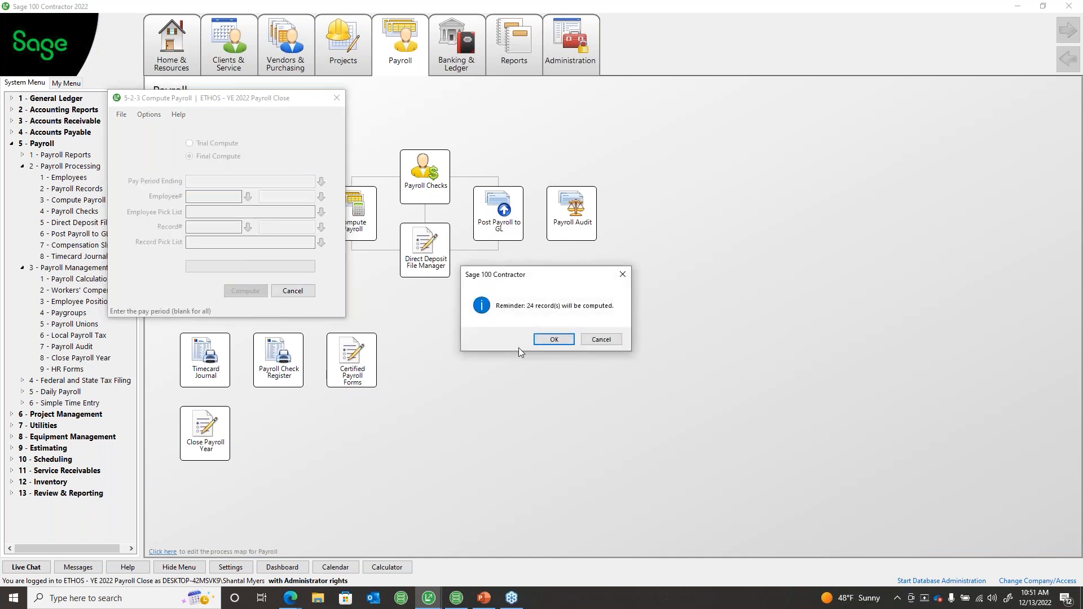
click(552, 341)
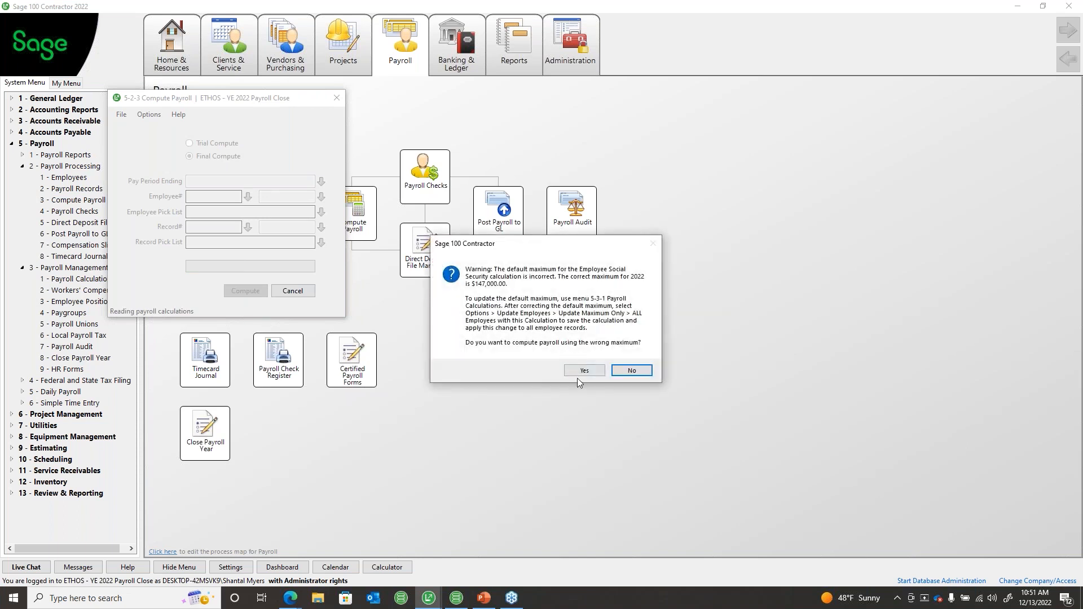
click(581, 370)
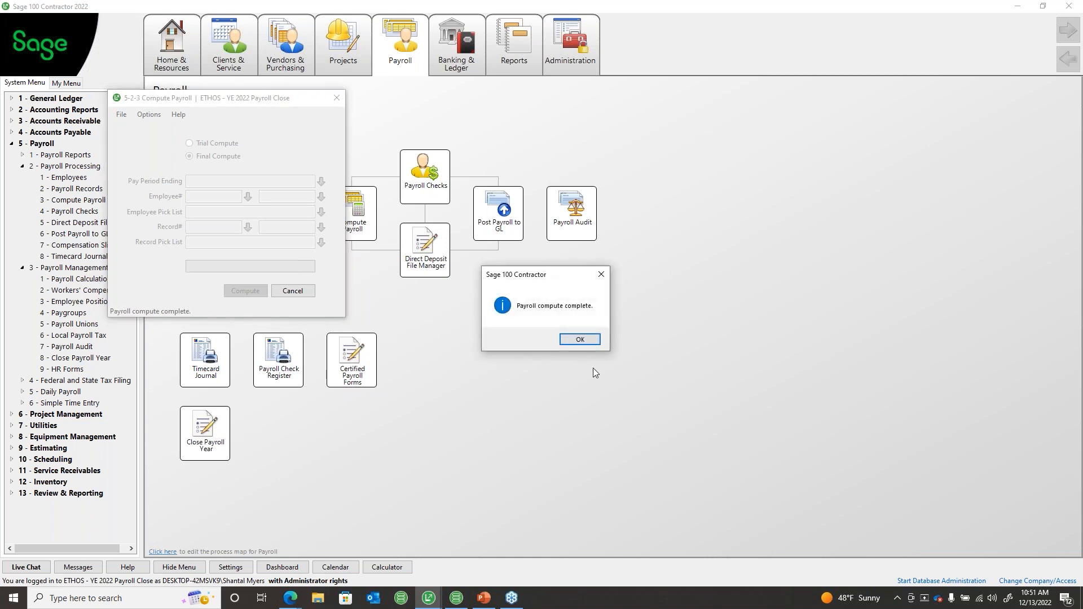
click(581, 339)
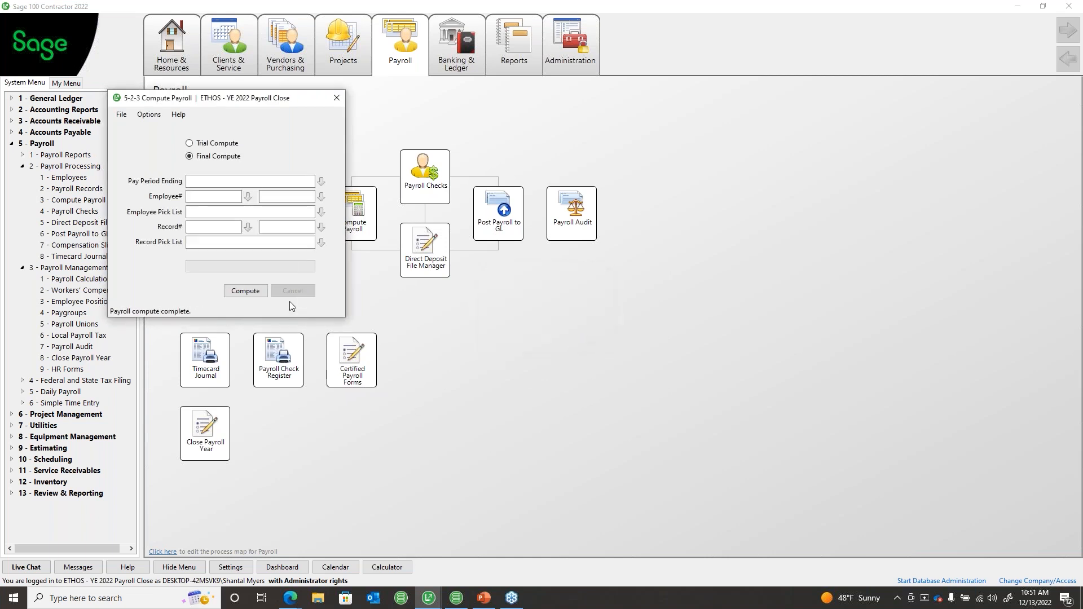
click(337, 98)
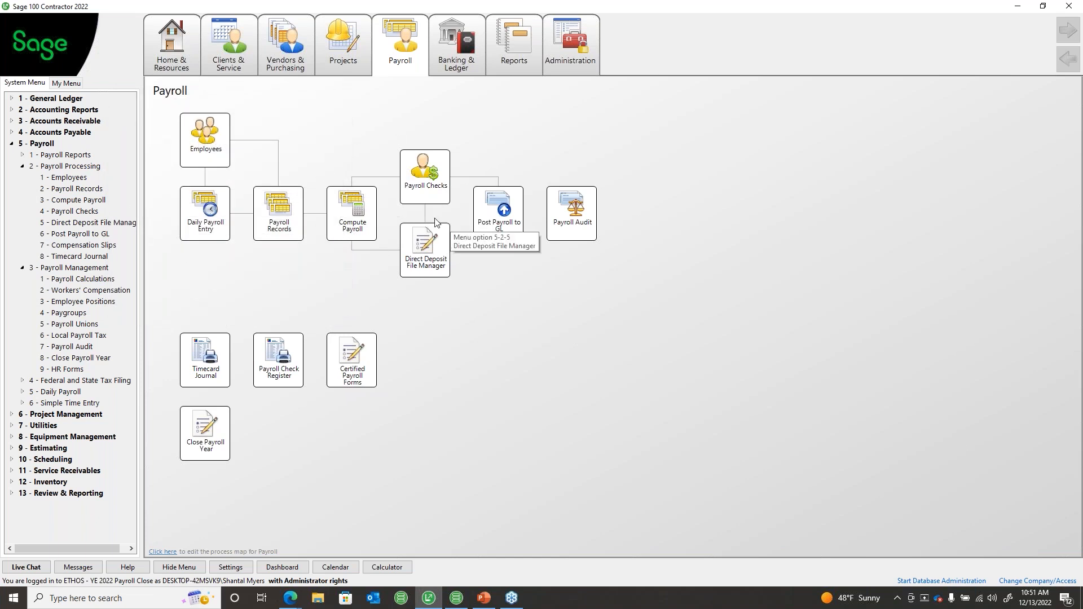
click(432, 185)
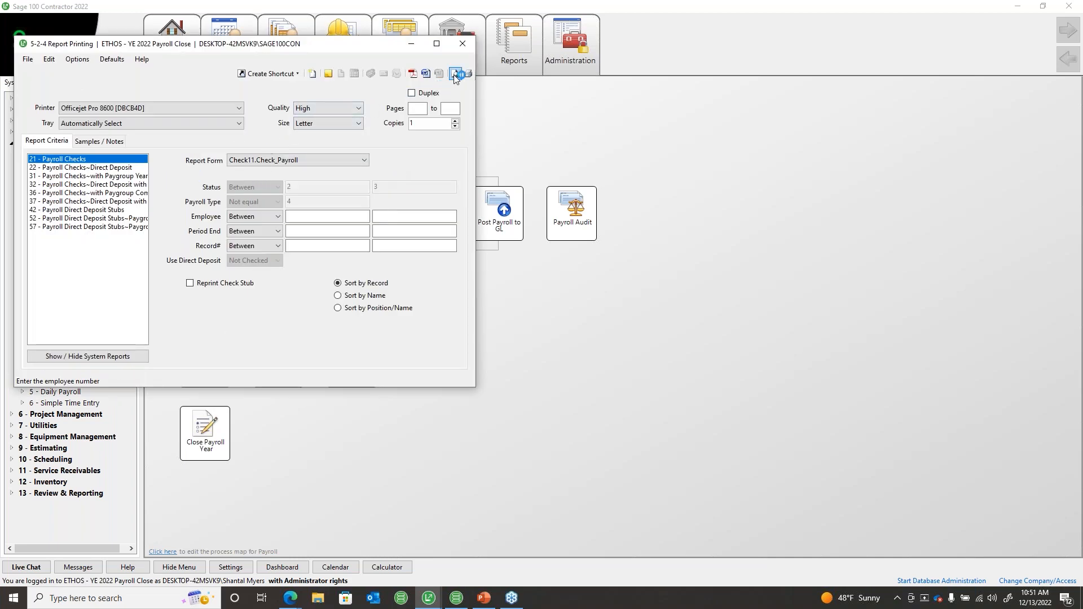
Step: Set up payroll checks from checking account 1002 with check date 07/01/2022
click(414, 74)
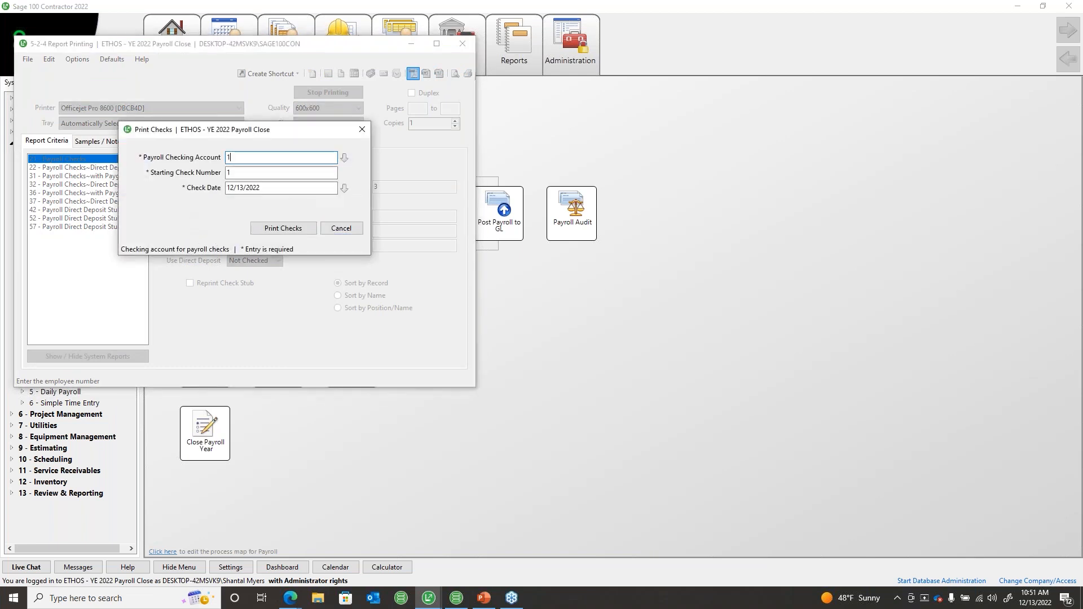
text(1002)
key(Tab)
click(625, 340)
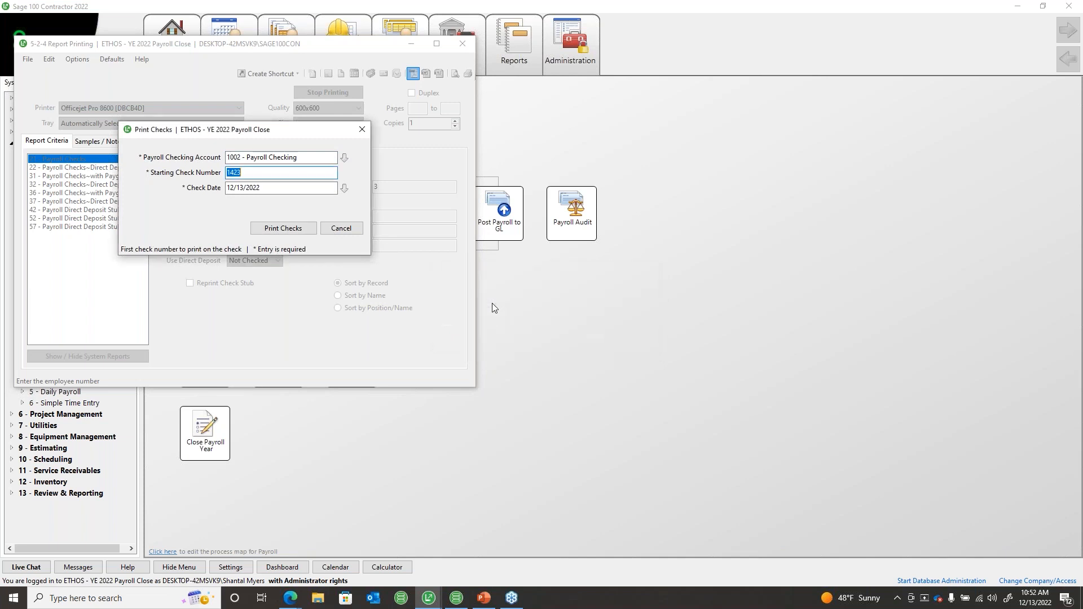
key(Tab)
text(070122)
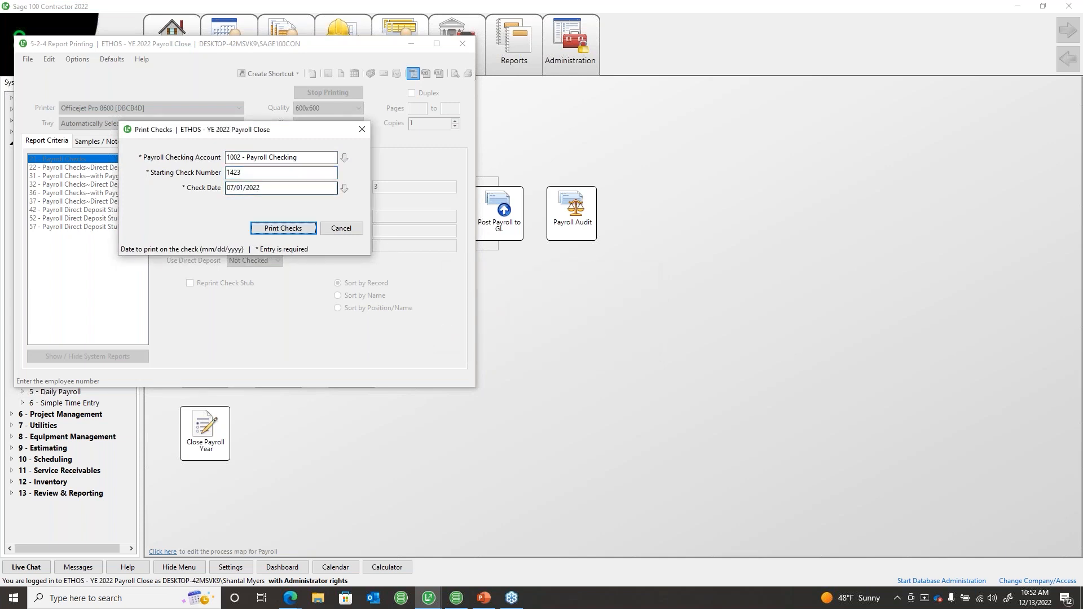
Step: Print the checks to PDF starting at check 1423, assign check numbers, and close the window
click(287, 228)
click(584, 357)
click(550, 355)
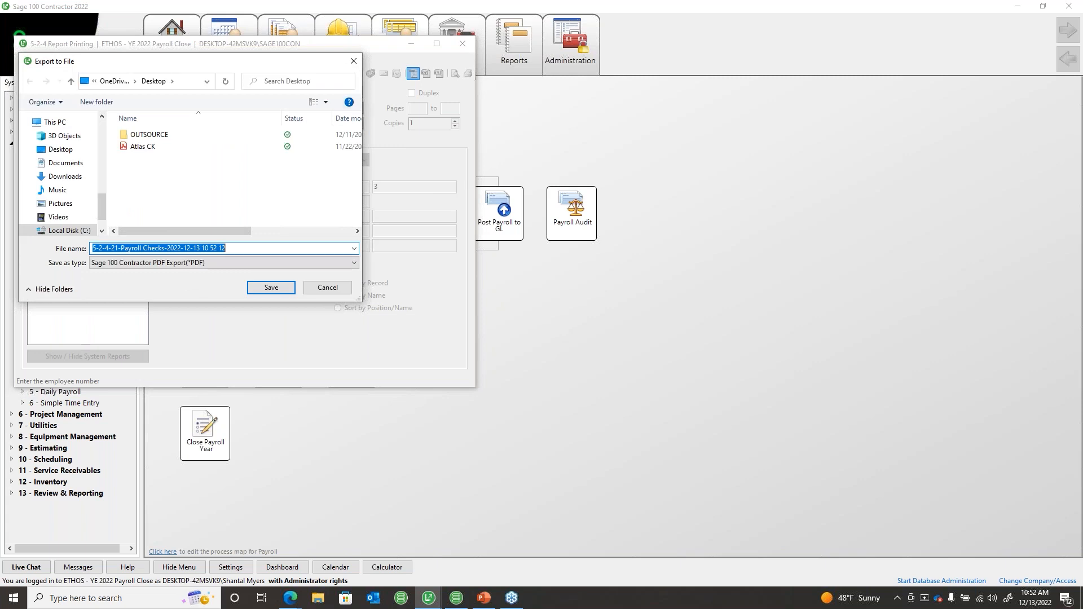
click(350, 60)
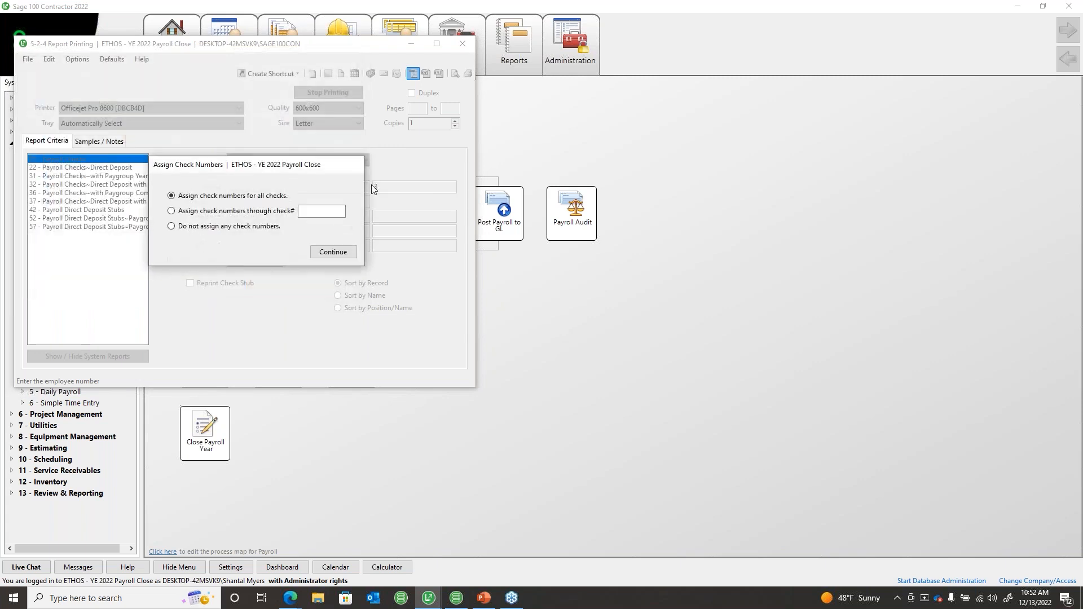
click(334, 255)
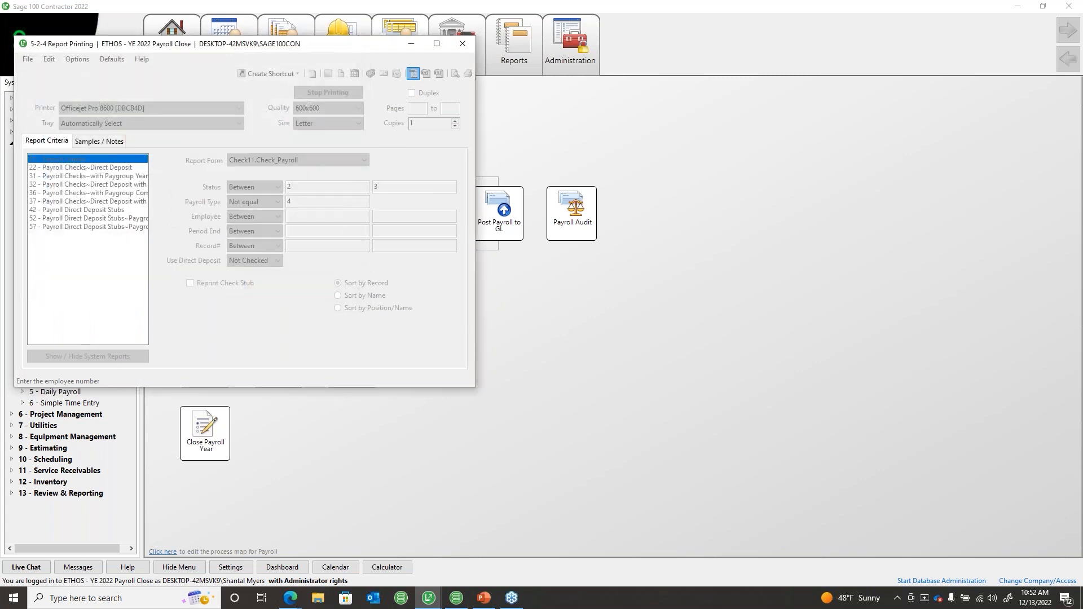
click(462, 44)
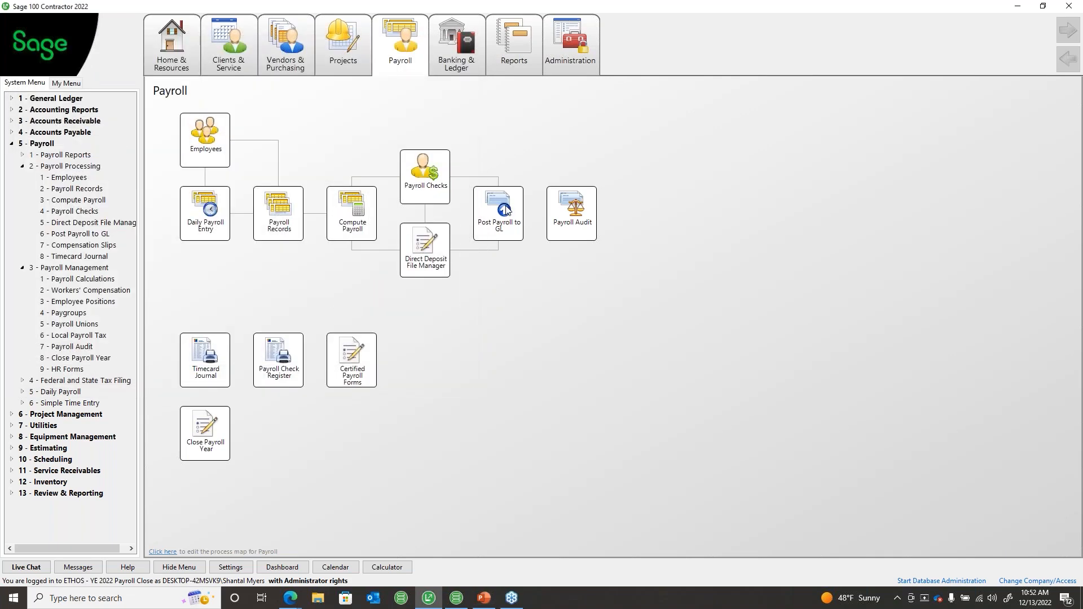
Step: Post the 26 payroll records from checking account 1002 to the GL for period 12, 2022
text(payroll)
key(Tab)
click(220, 278)
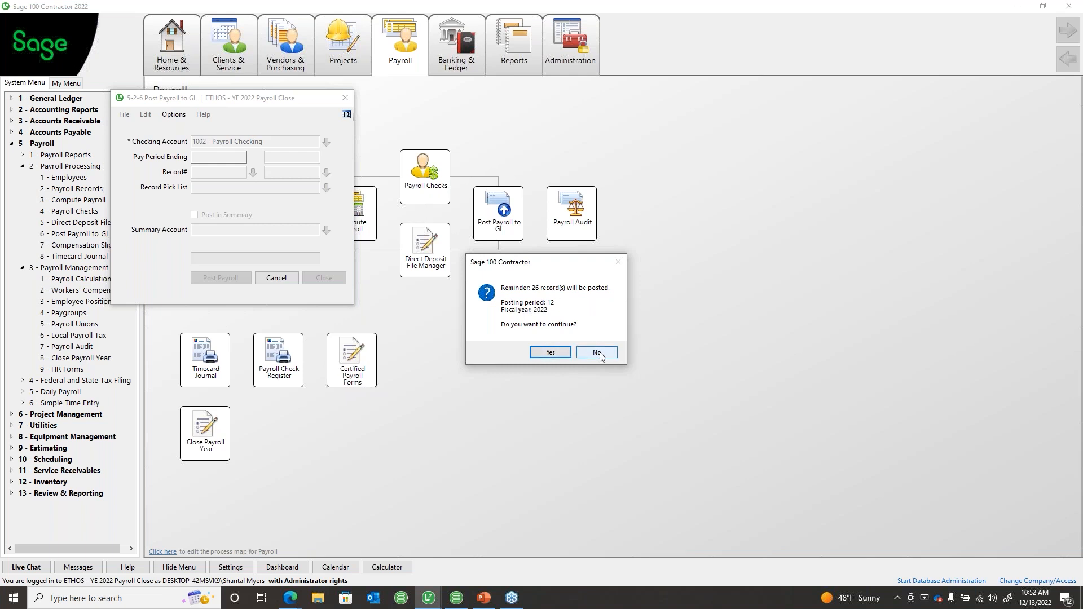
click(536, 354)
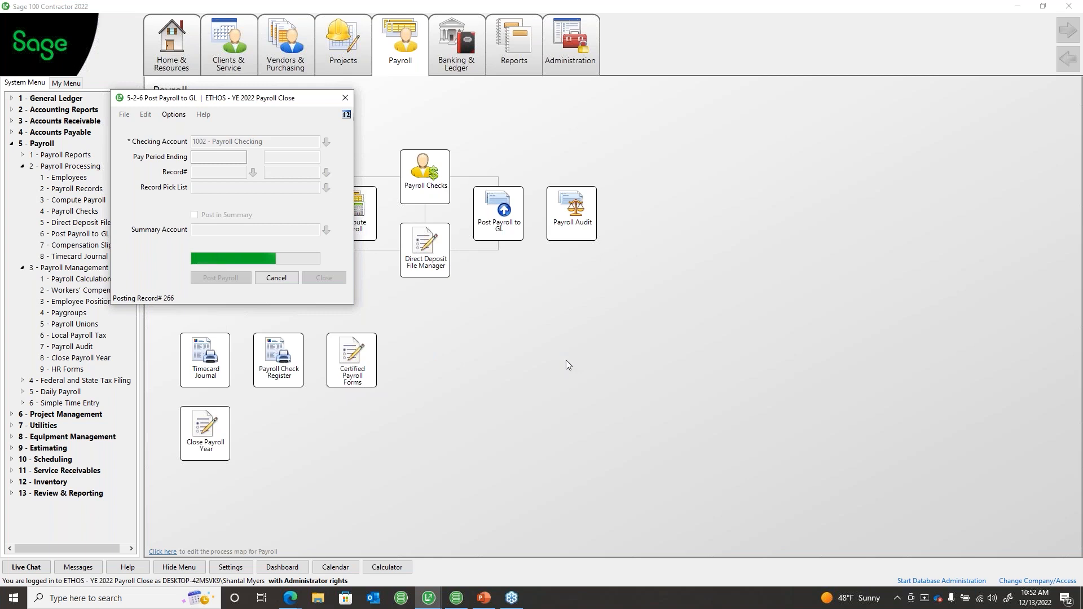
click(564, 338)
click(323, 278)
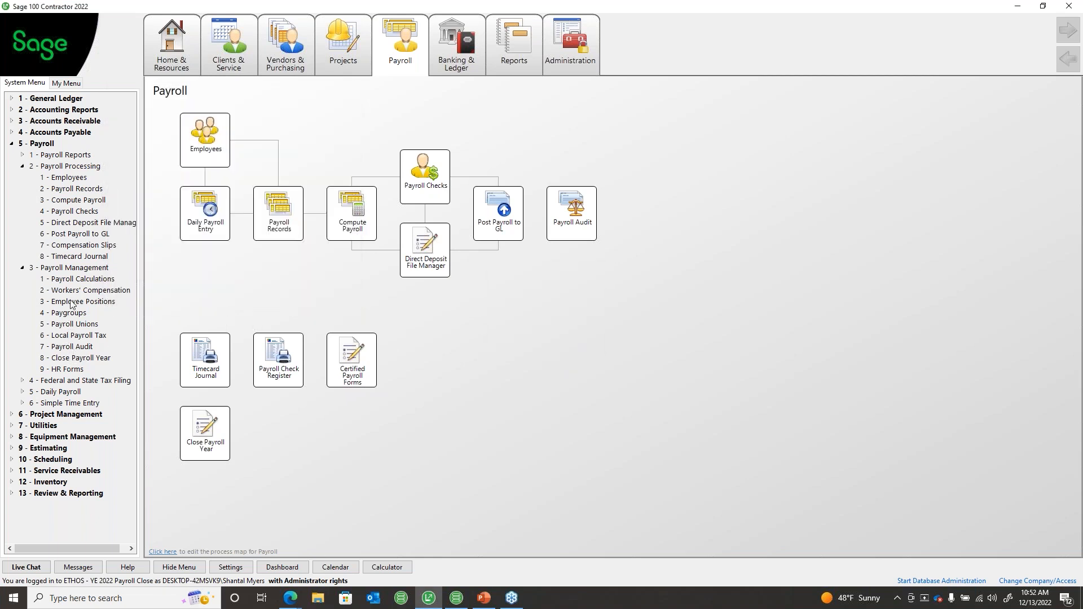
Step: Run the 5-3-7 Payroll Audit to 'No items to report', close it, and switch to PowerPoint
click(72, 347)
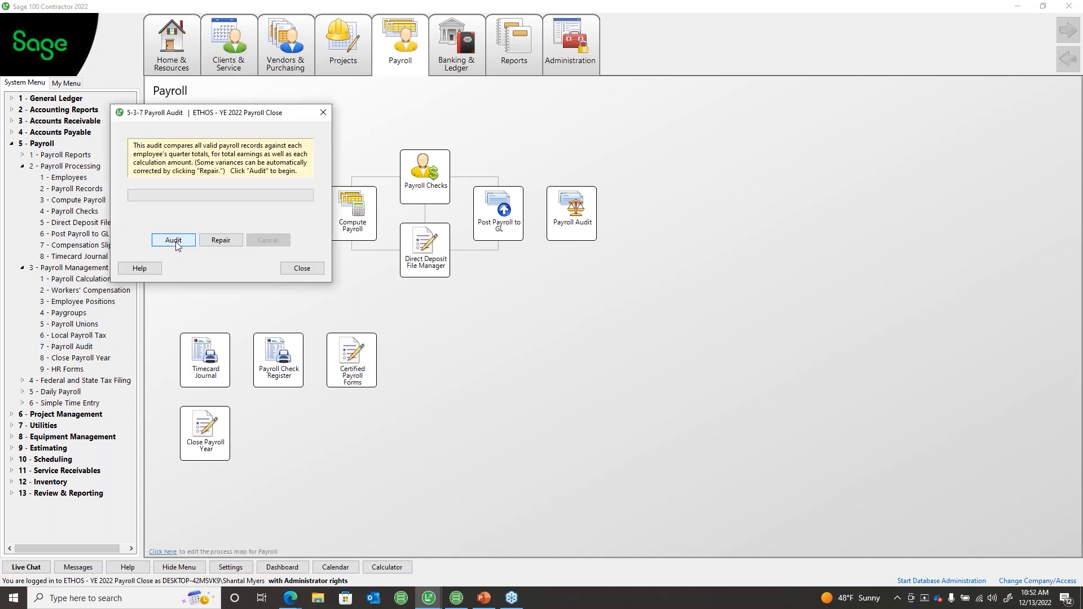
click(174, 241)
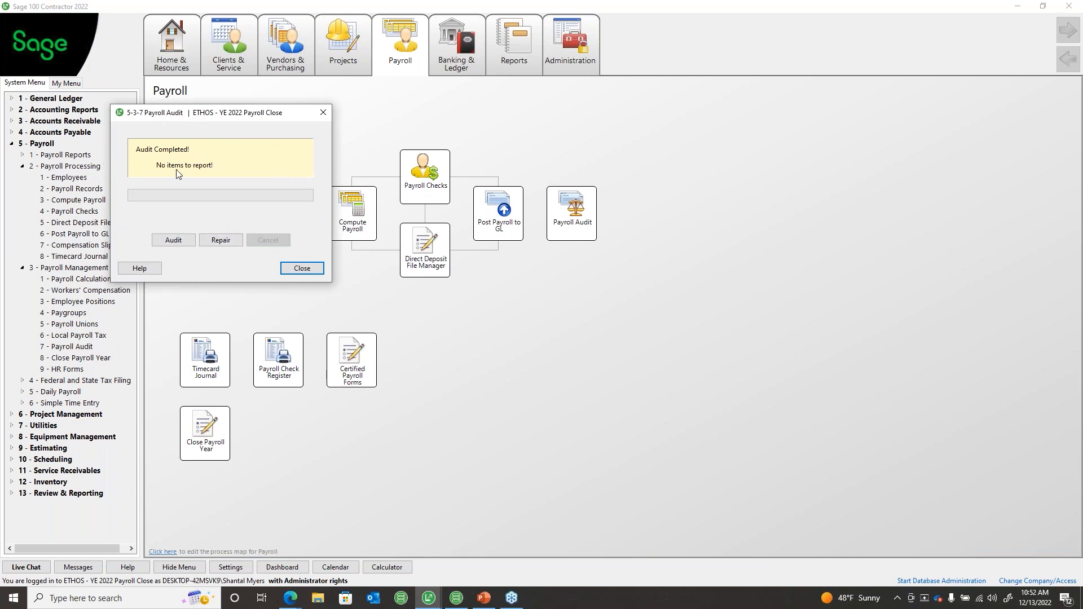
click(300, 268)
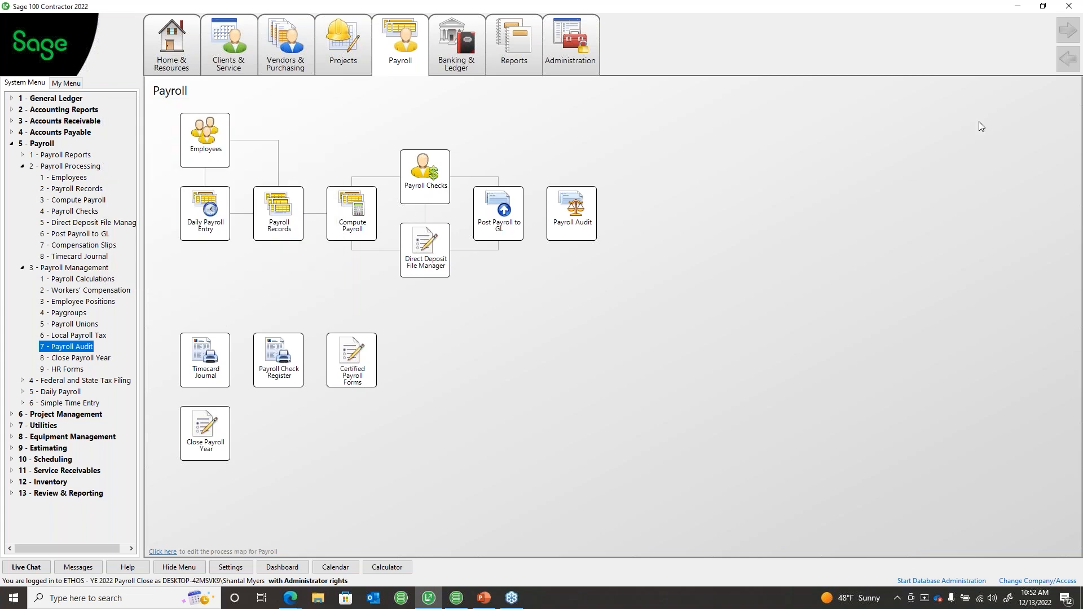
key(alt+Tab)
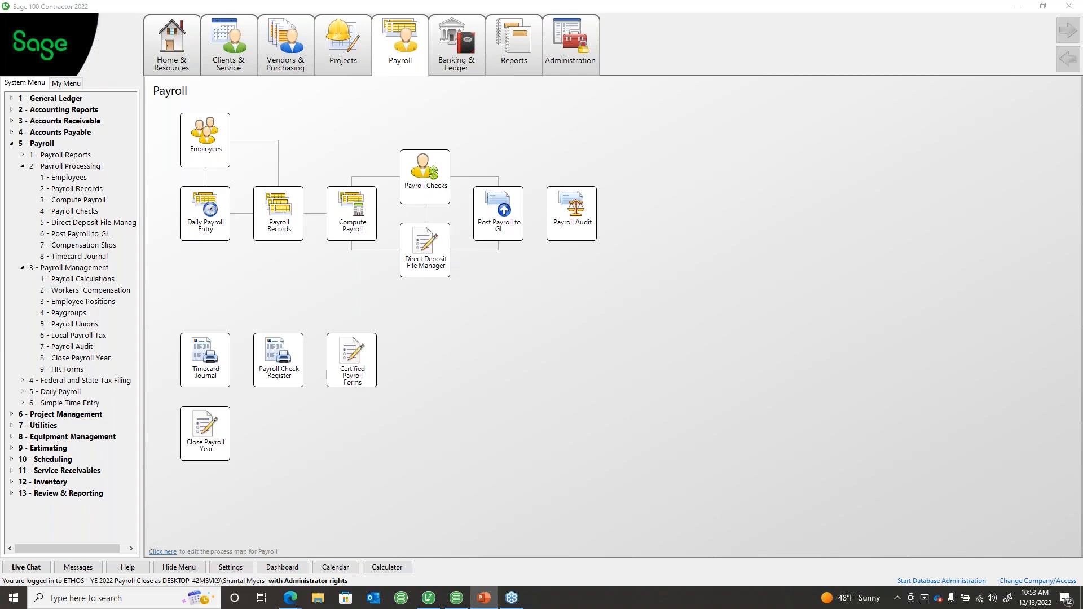
Step: Maximize PowerPoint and highlight the quarterly reports and 'Perform a Record Count' steps on slide 5
drag(1082, 282, 580, 174)
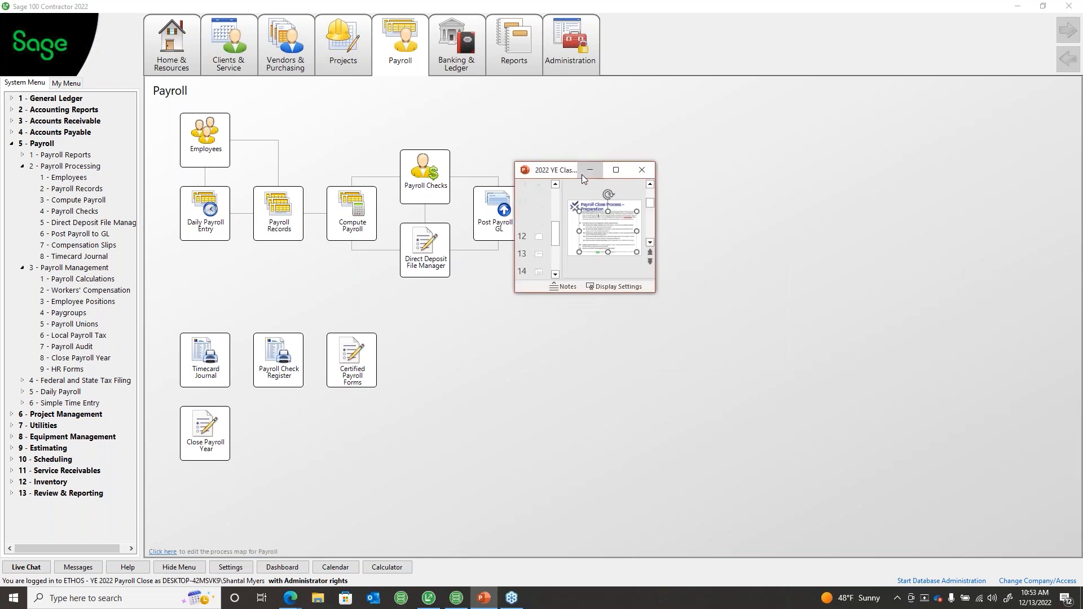
click(617, 171)
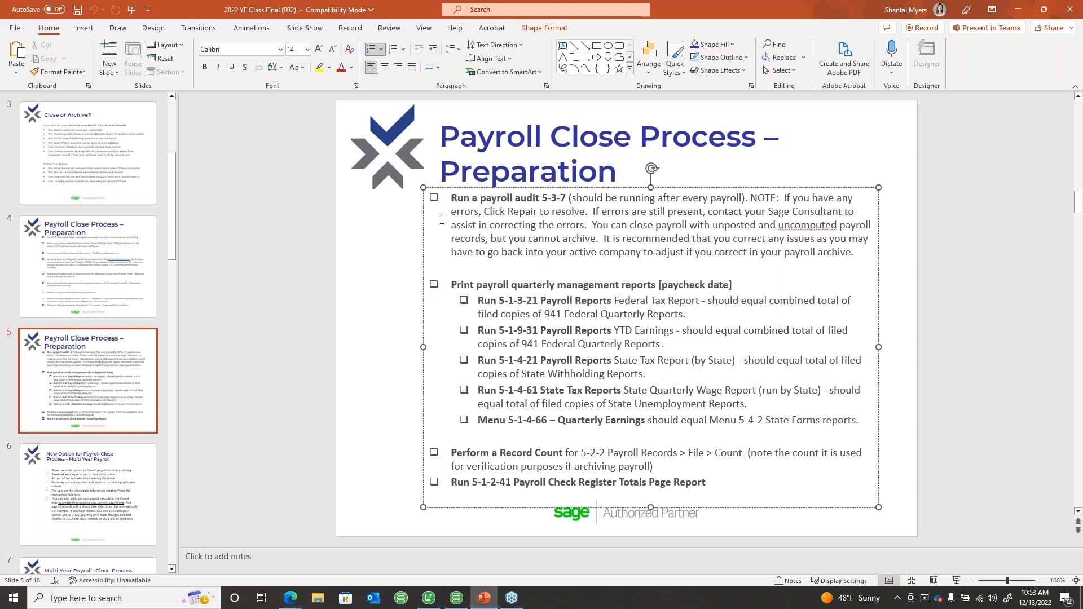
drag(452, 284, 641, 298)
click(651, 299)
drag(454, 455, 558, 449)
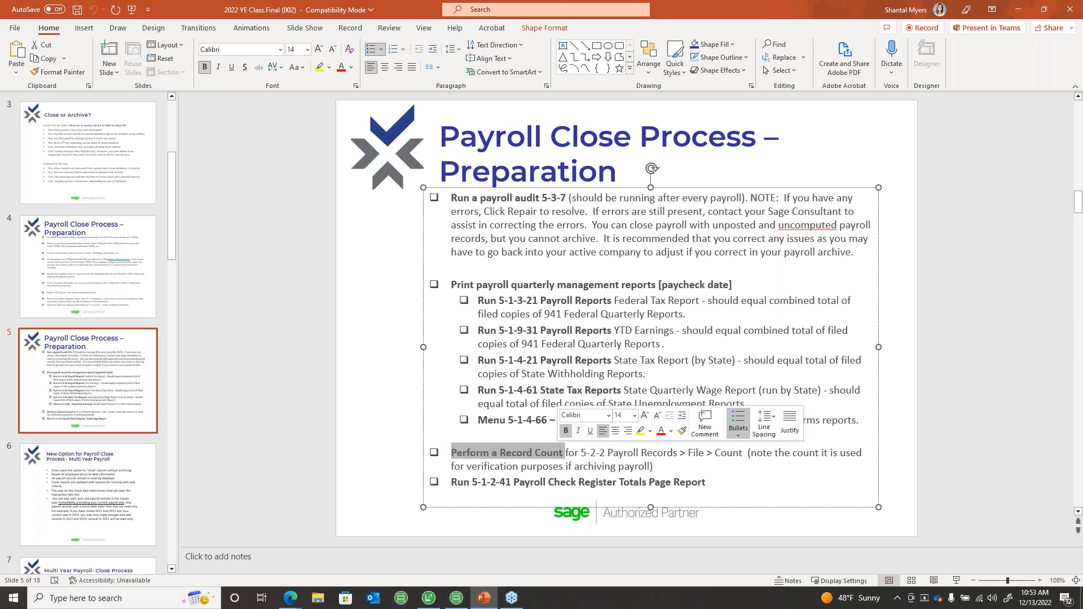
click(560, 451)
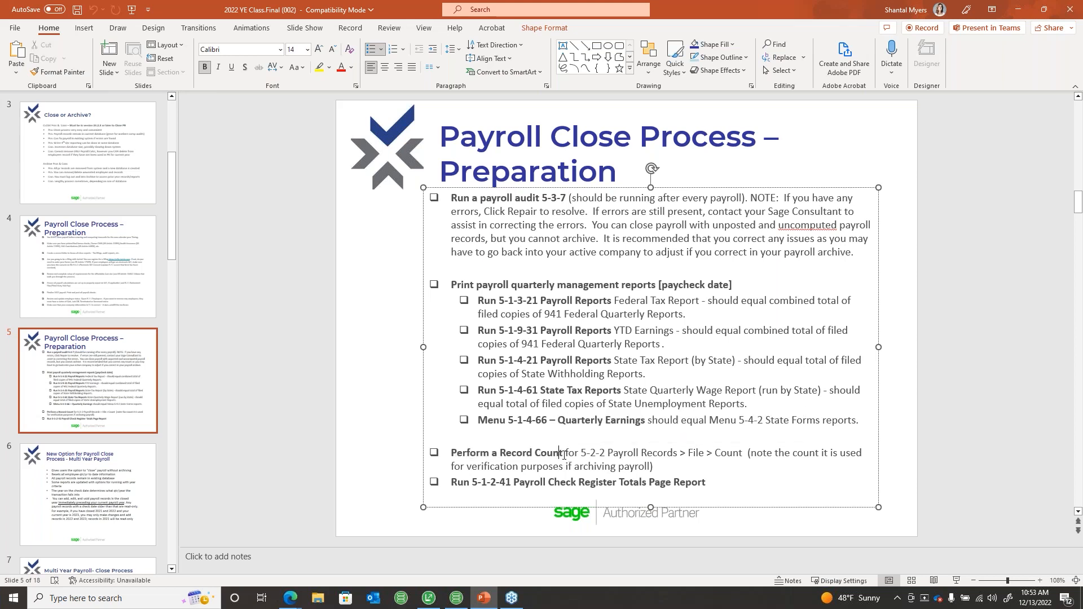
drag(563, 453, 451, 454)
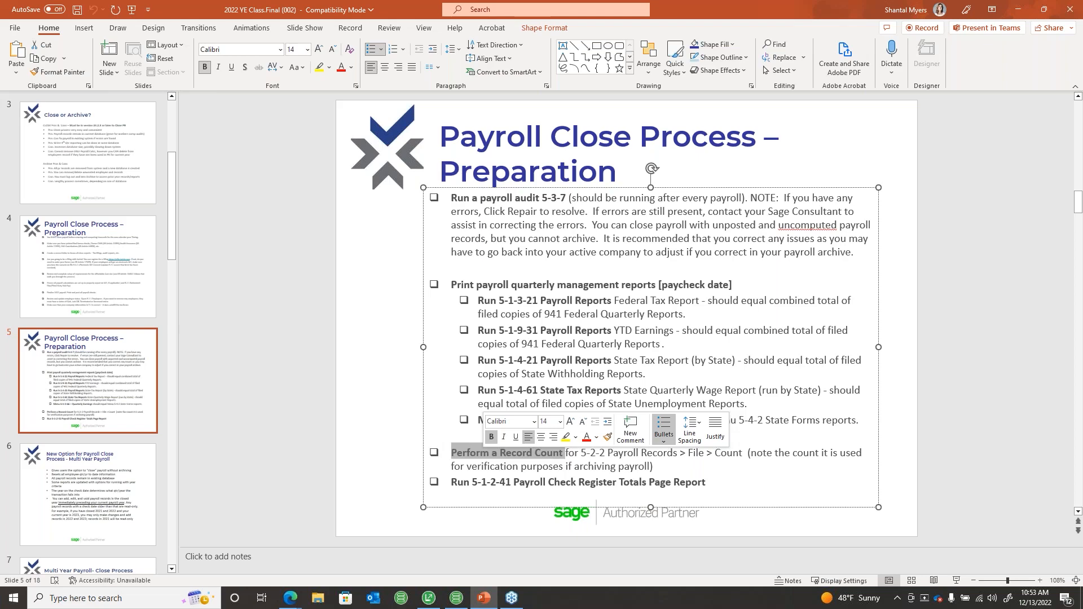
click(435, 600)
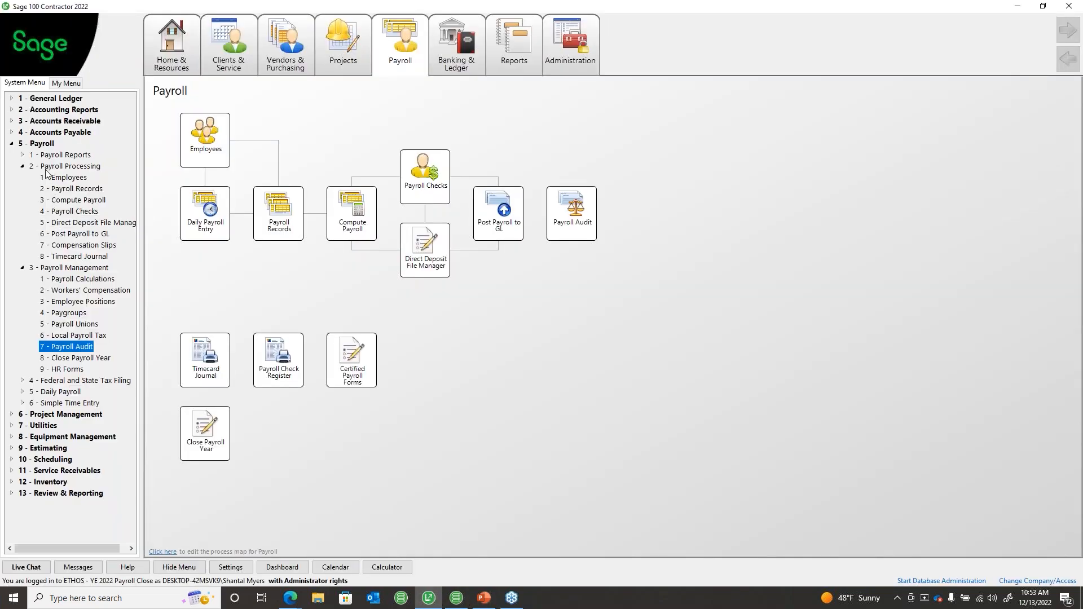
Step: Count the records in 5-2-2 Payroll Records (266 found), then return to the PowerPoint slide
click(68, 189)
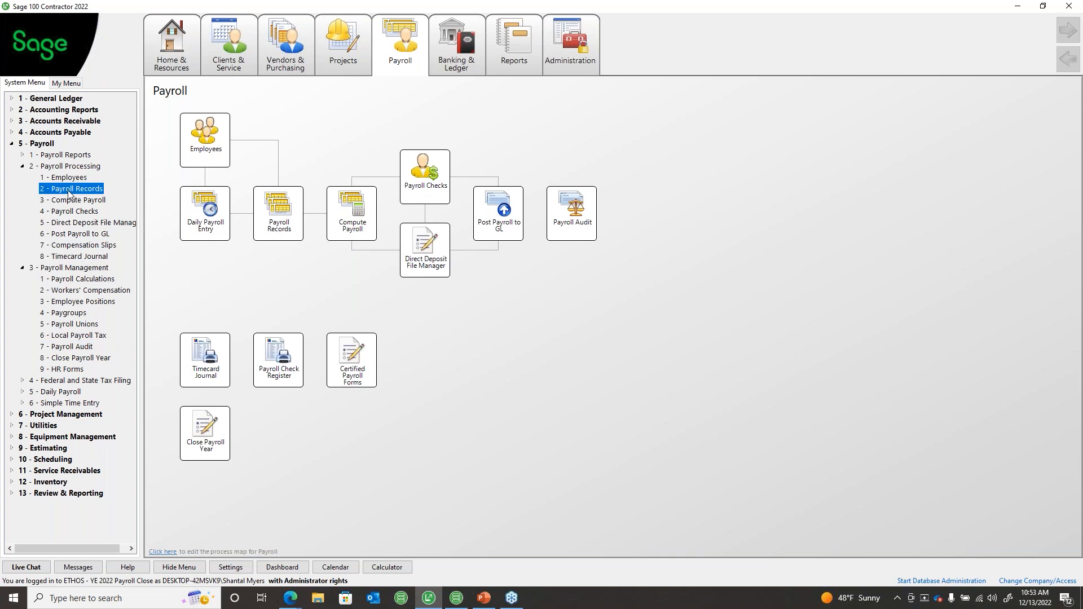
click(177, 107)
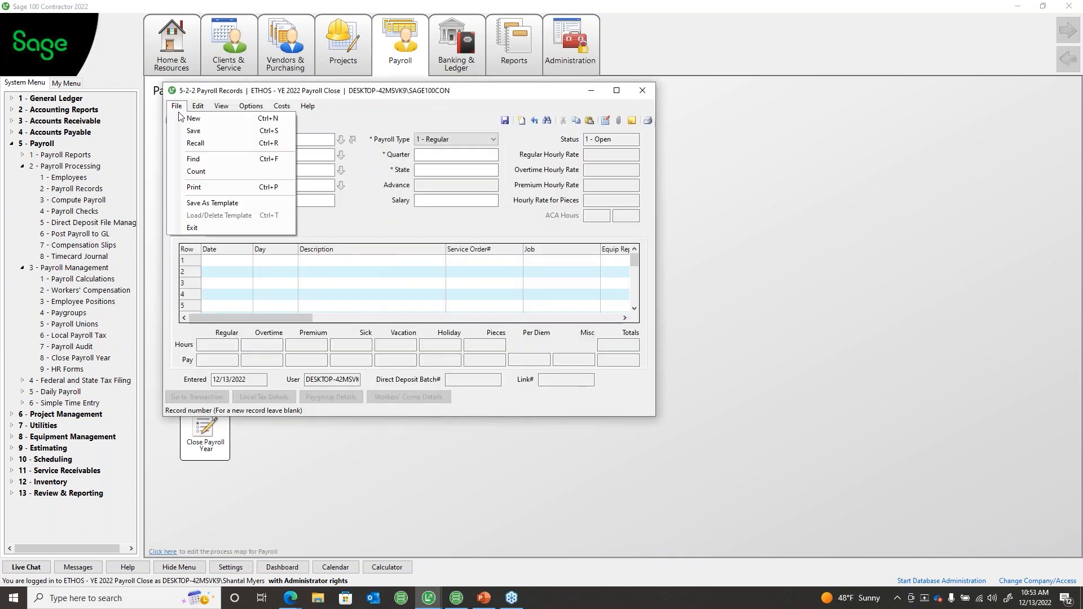
click(194, 172)
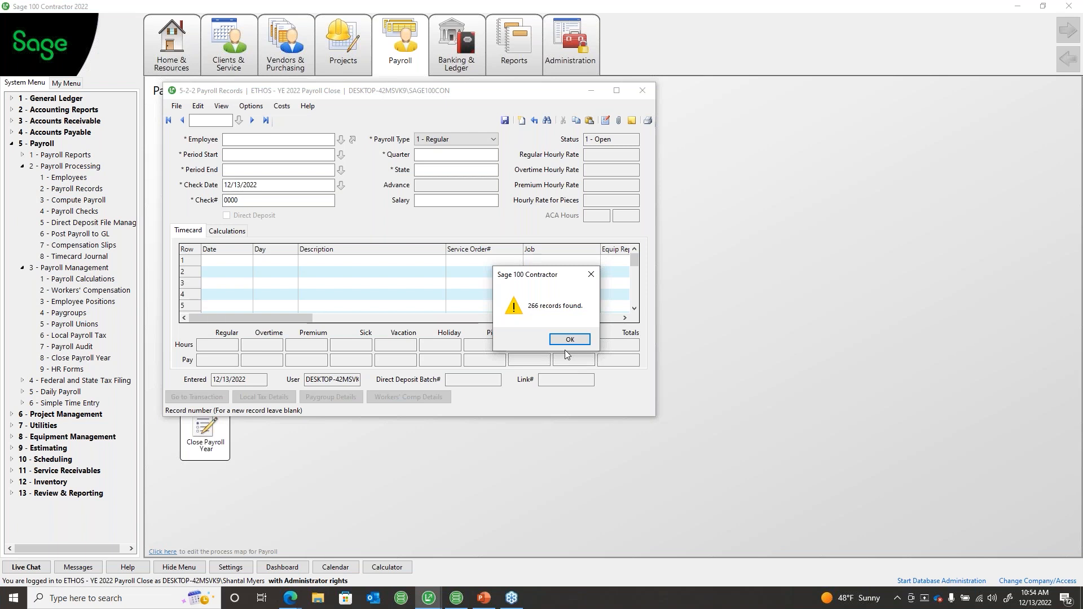
click(588, 277)
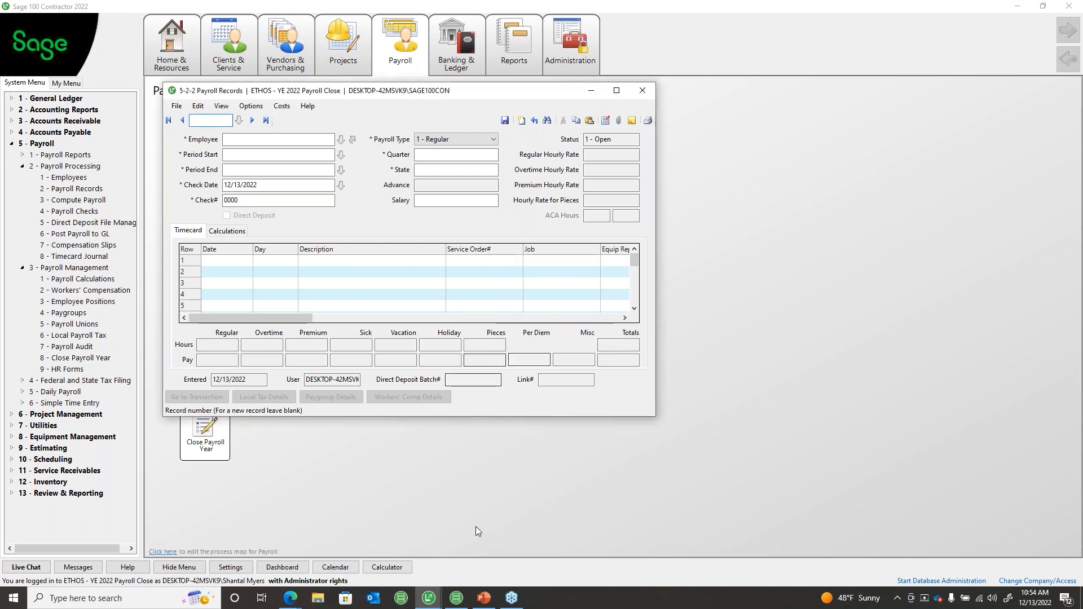
mouse_move(489, 605)
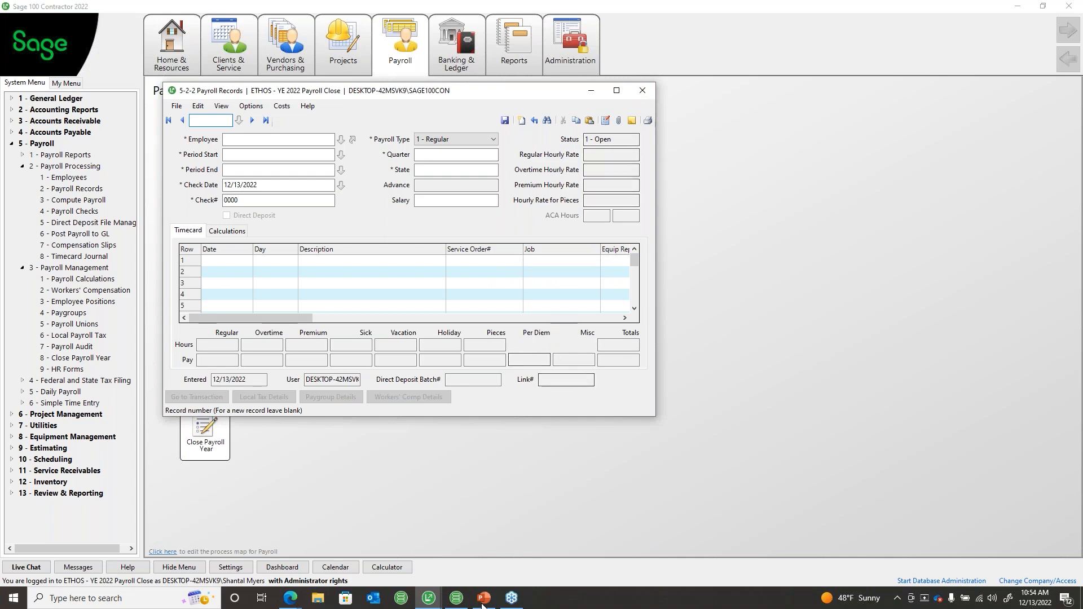
click(484, 597)
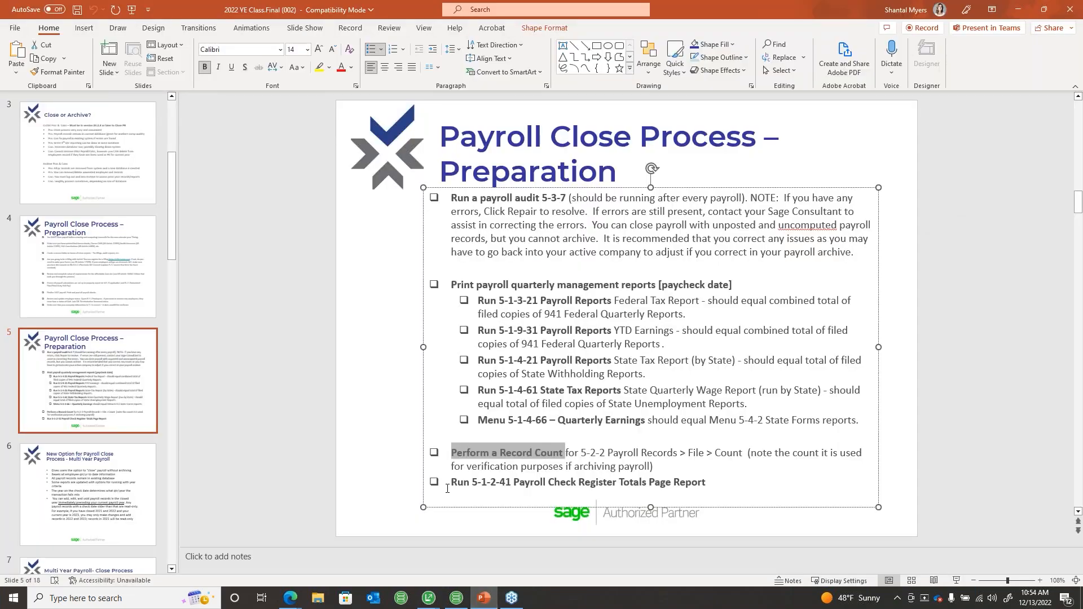
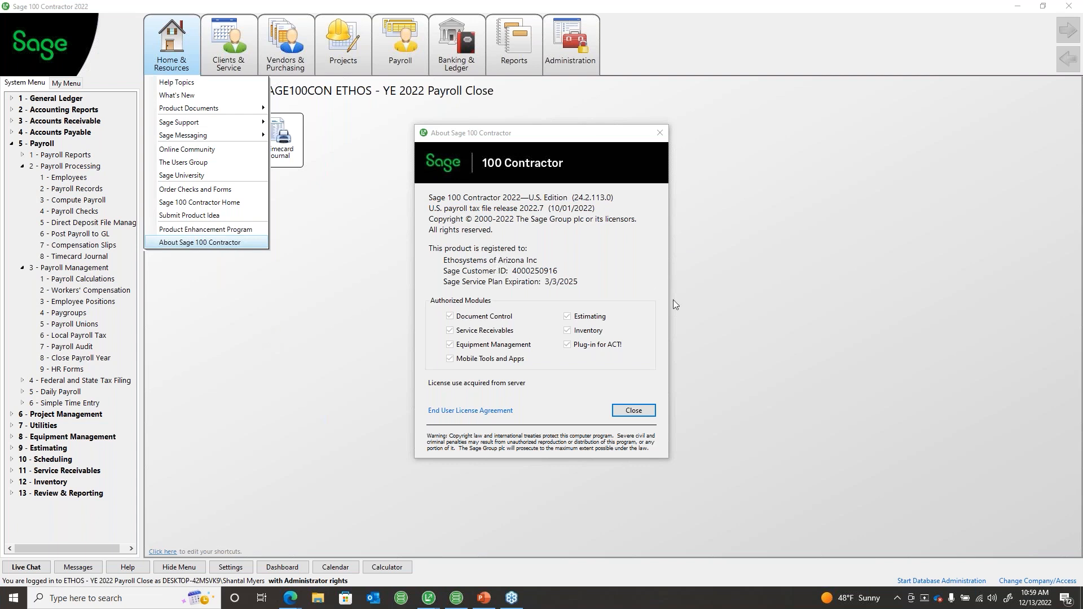
Step: Close the About Sage 100 Contractor window and collapse the 5 - Payroll module in the System Menu
click(632, 418)
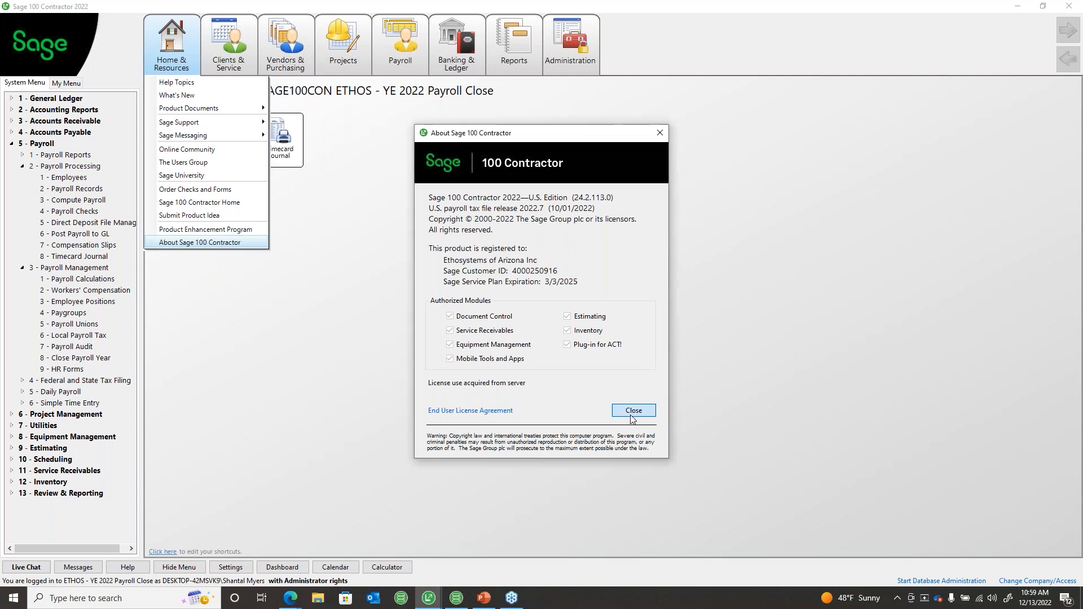
click(631, 418)
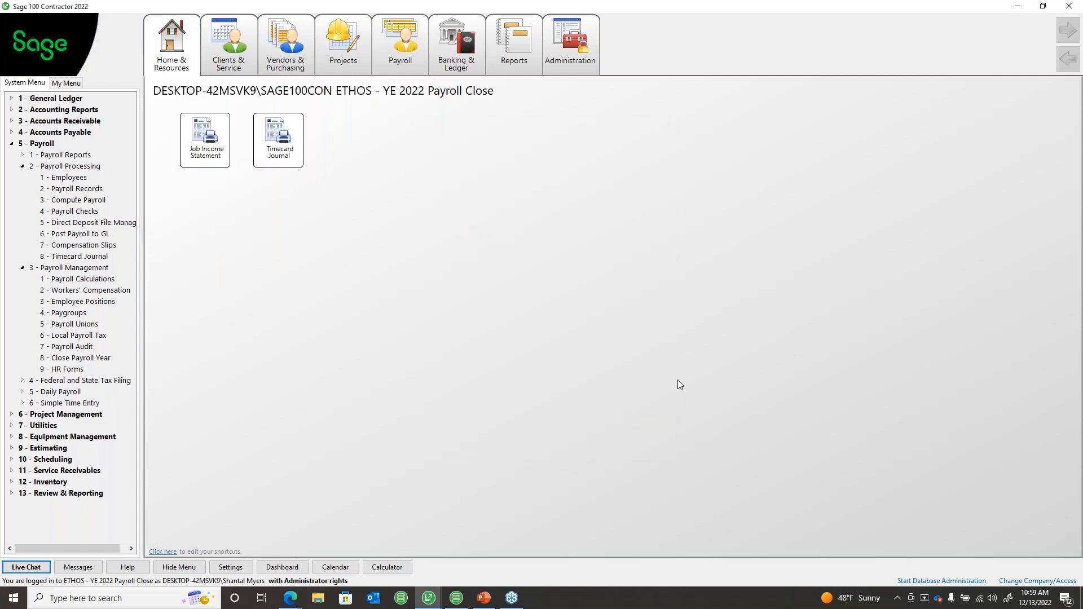
double_click(17, 147)
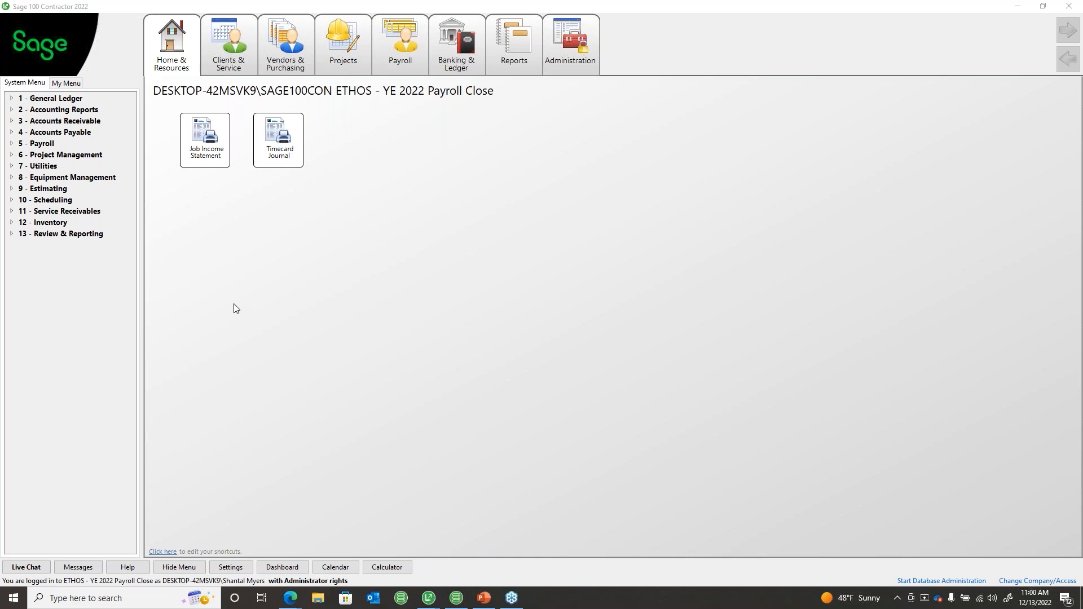
click(483, 598)
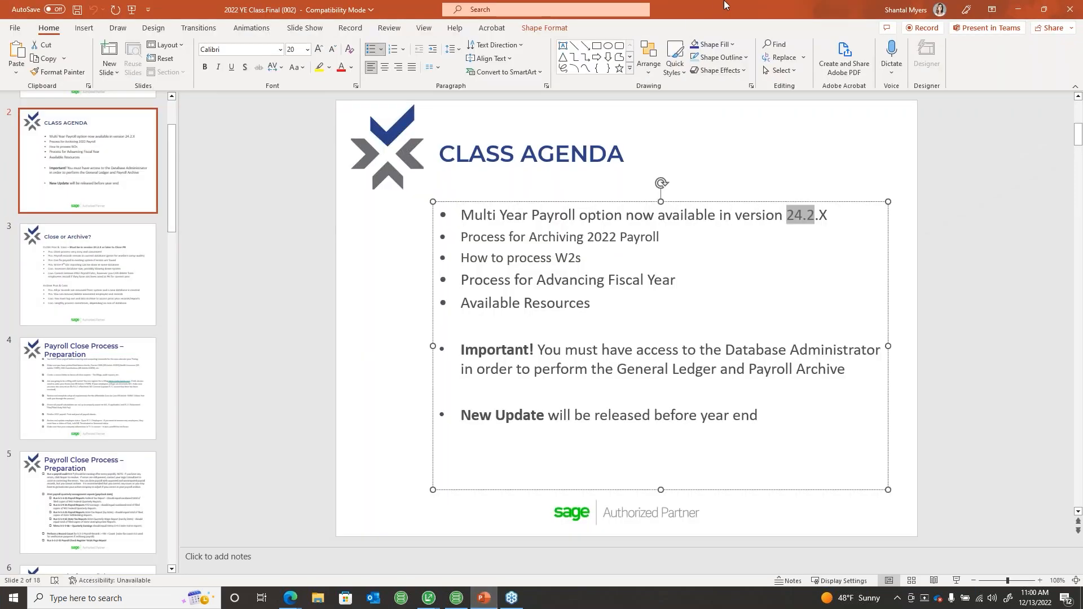
drag(726, 5, 733, 0)
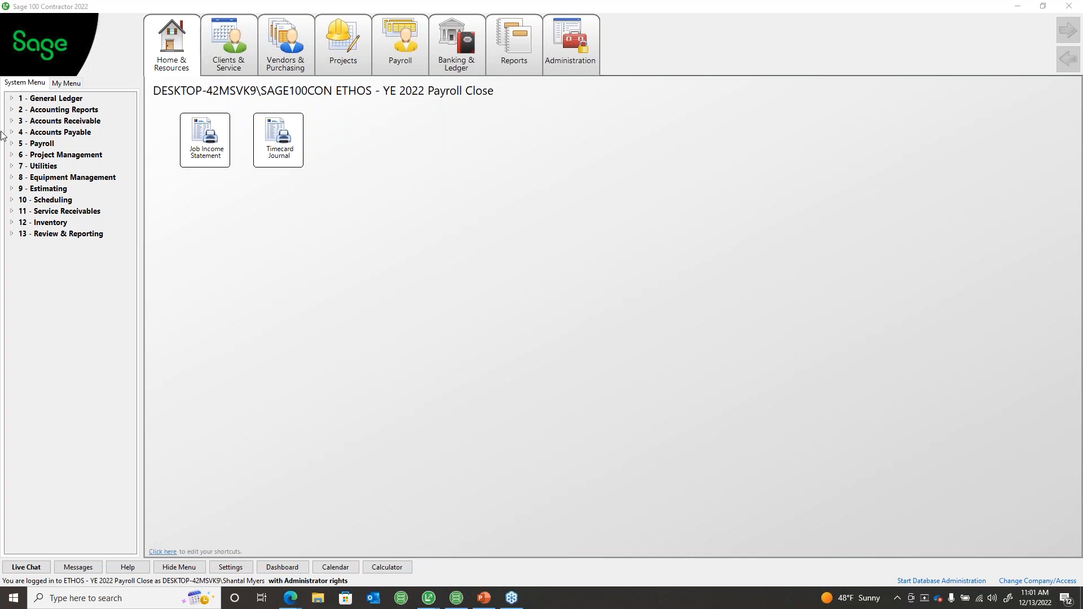
Step: Open 5-2-2 Payroll Records, jump to the last record, view the record lookup list, then close both
click(14, 145)
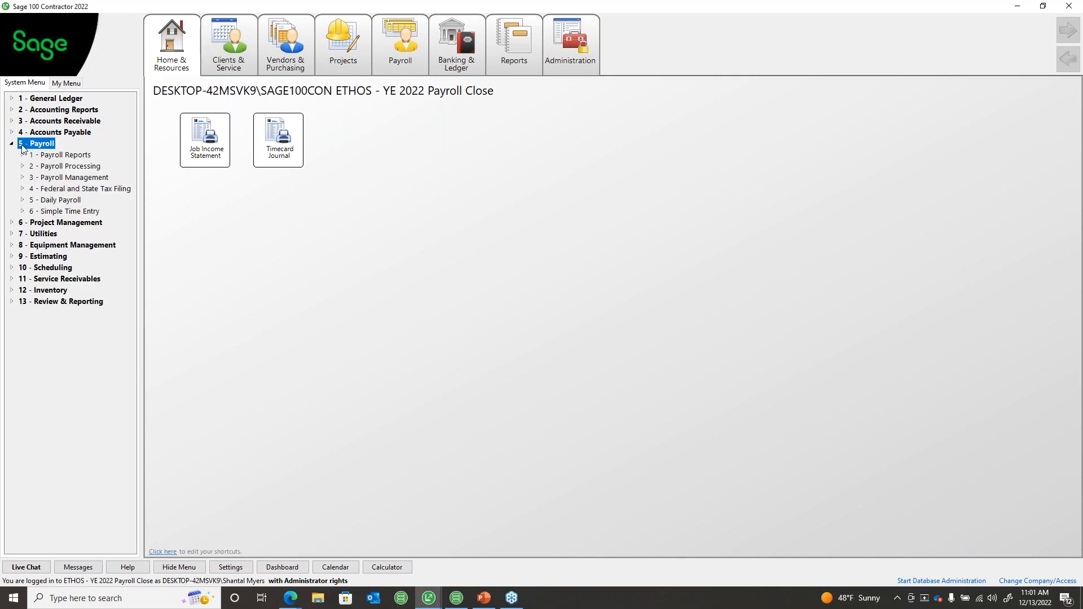
double_click(47, 166)
double_click(53, 189)
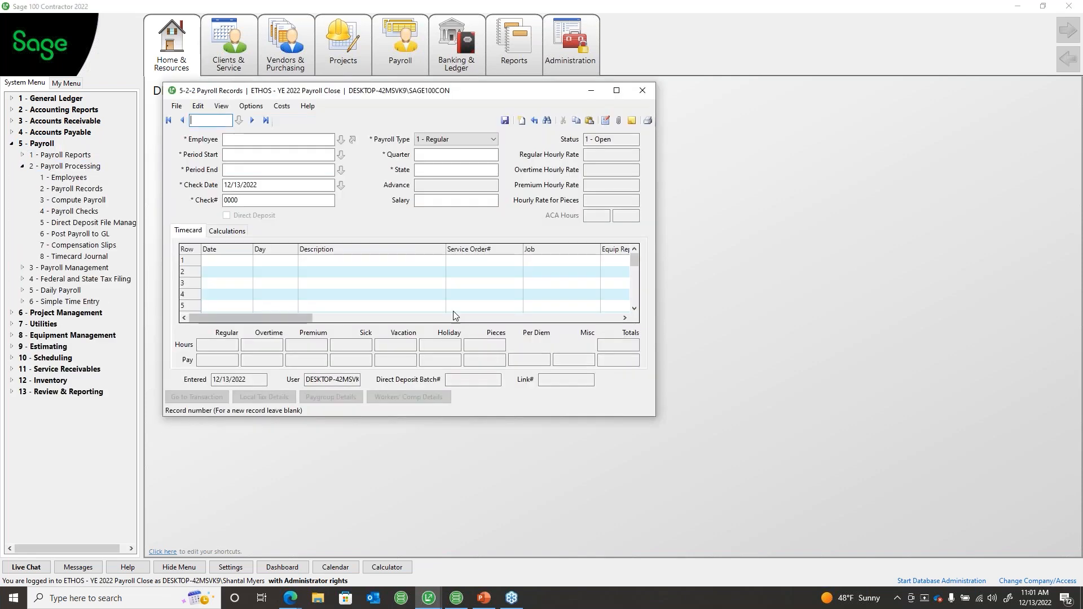
click(265, 121)
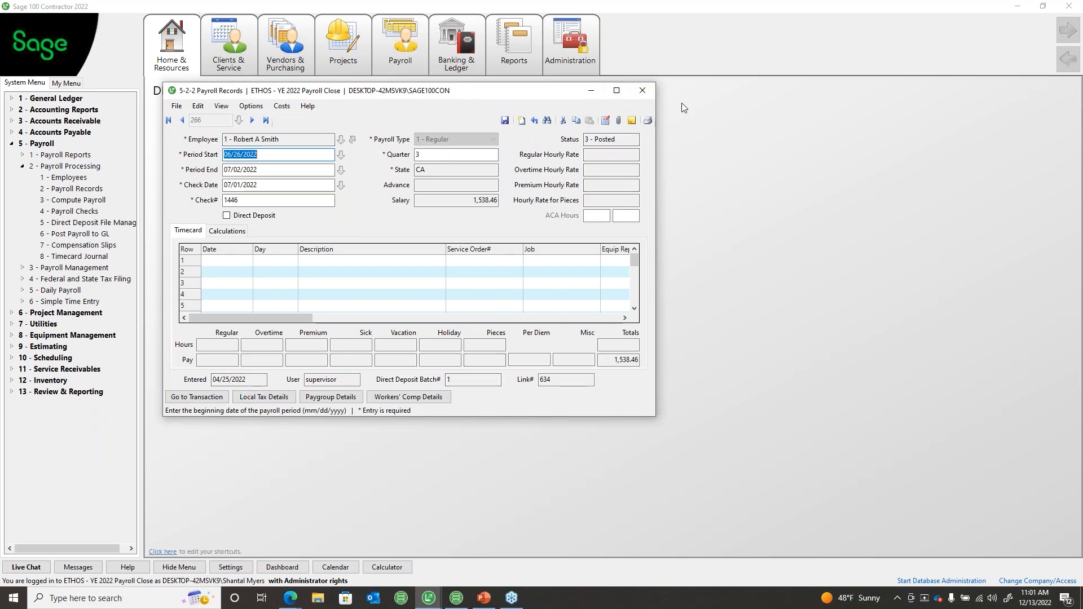
click(239, 120)
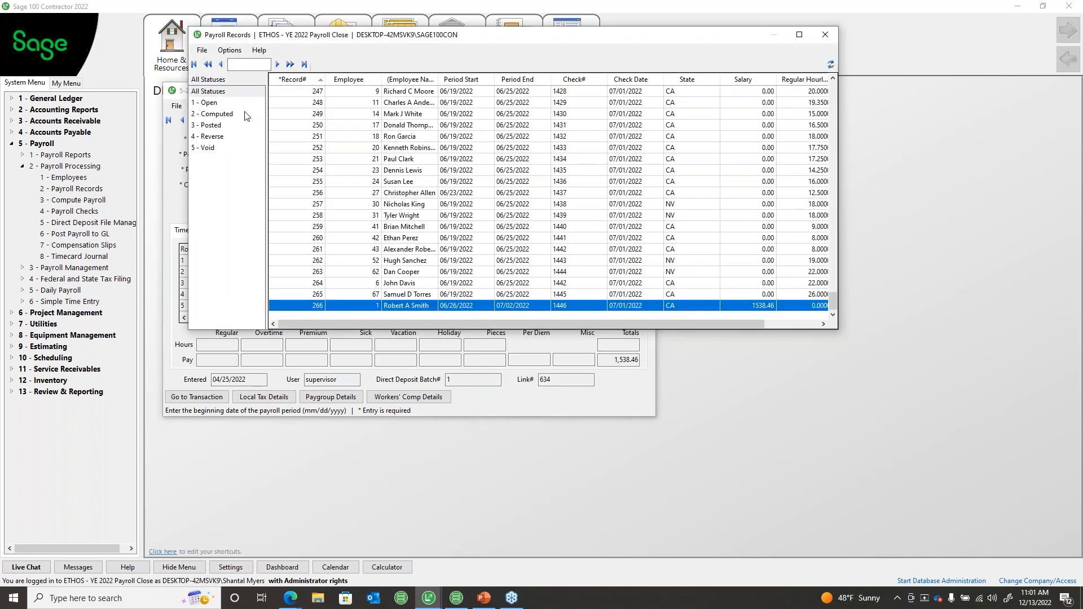
drag(299, 37, 275, 79)
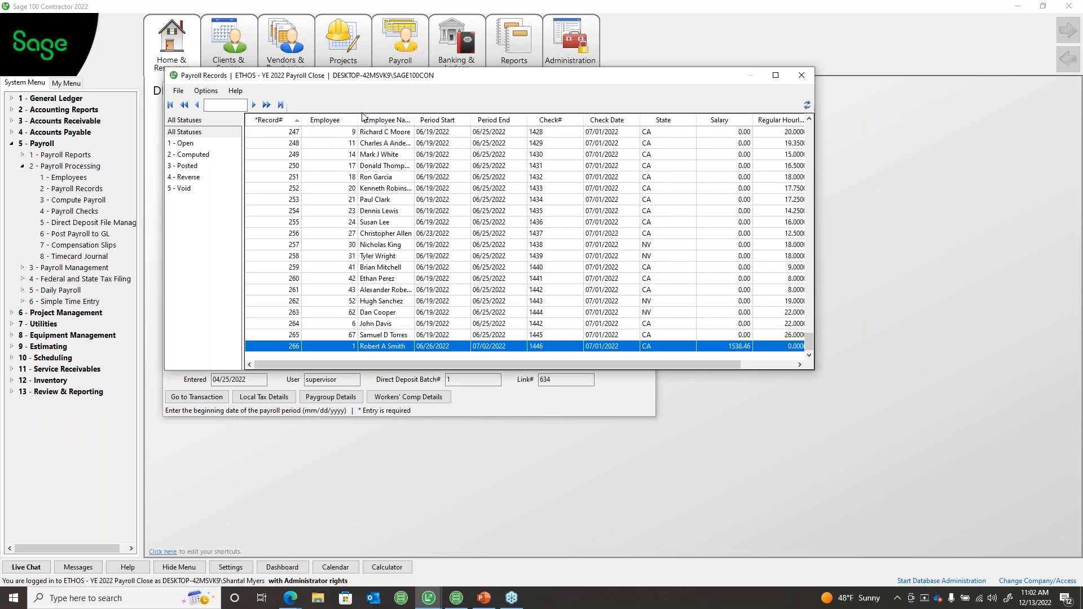
click(793, 82)
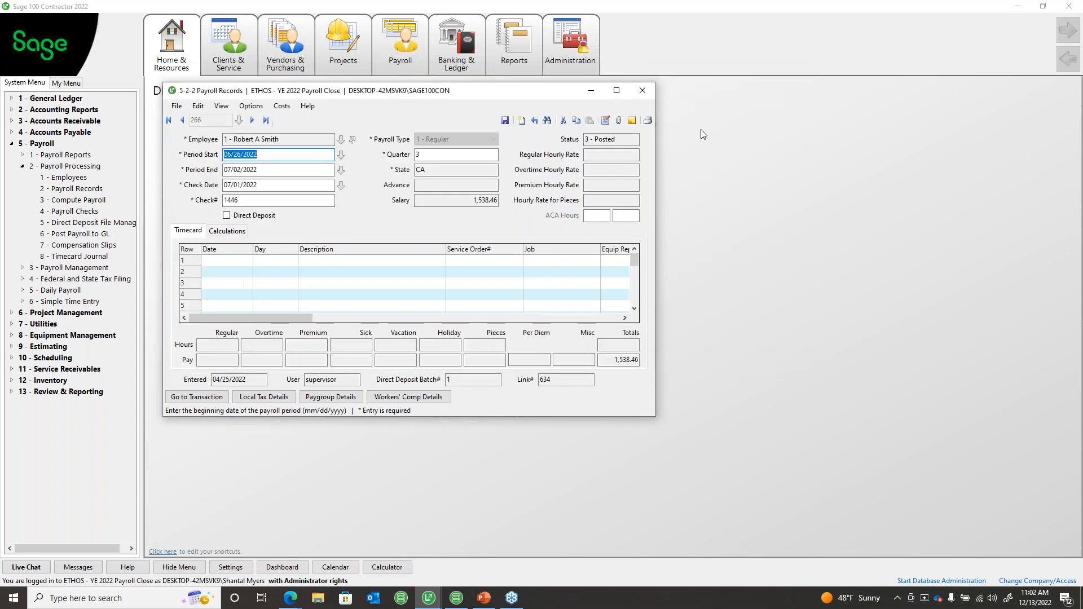
click(642, 91)
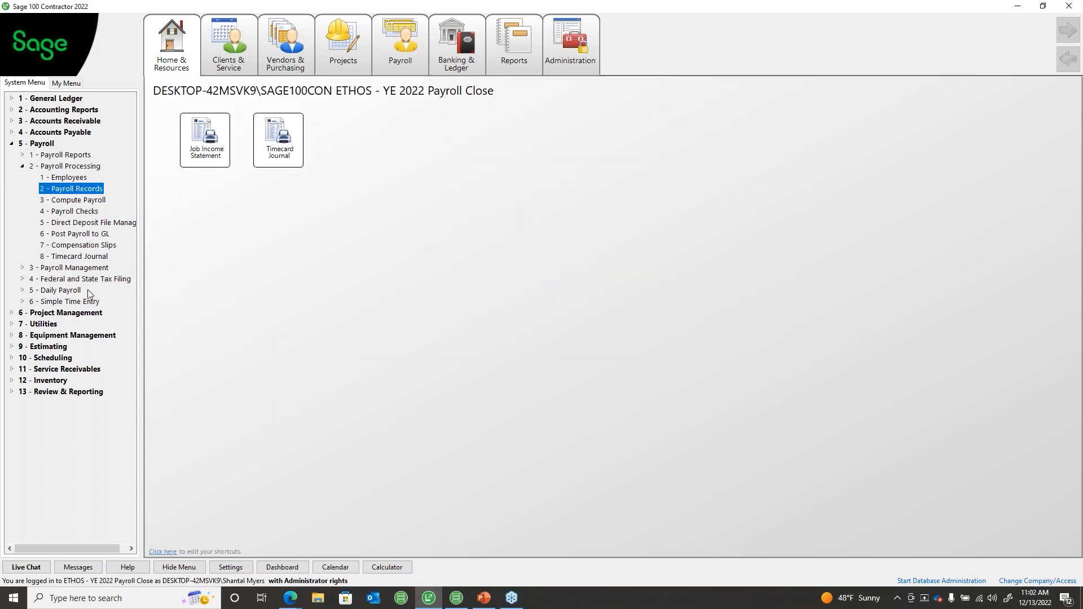
click(67, 179)
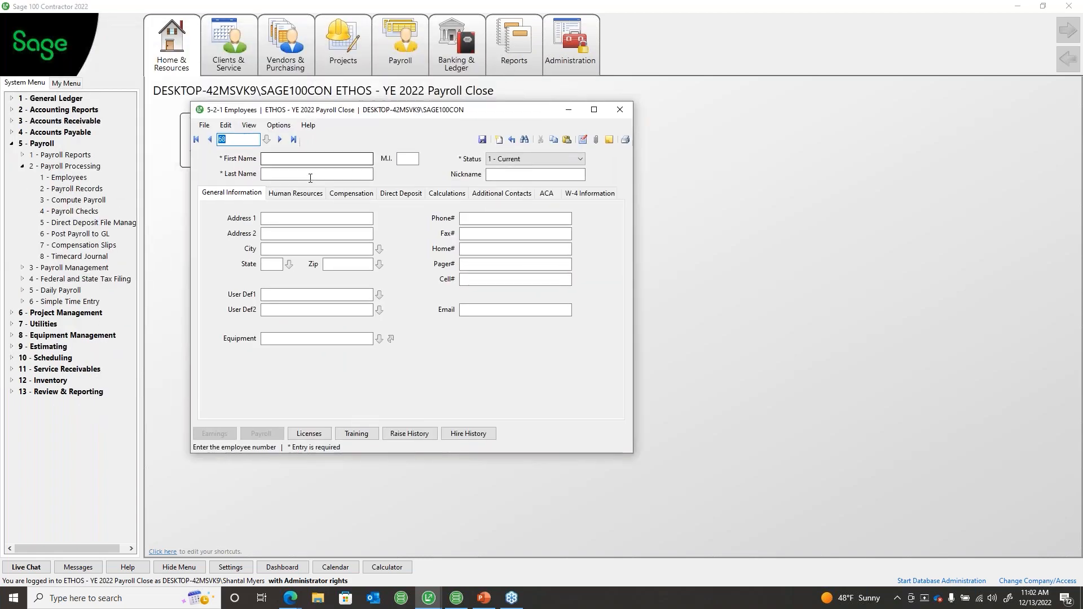
click(291, 140)
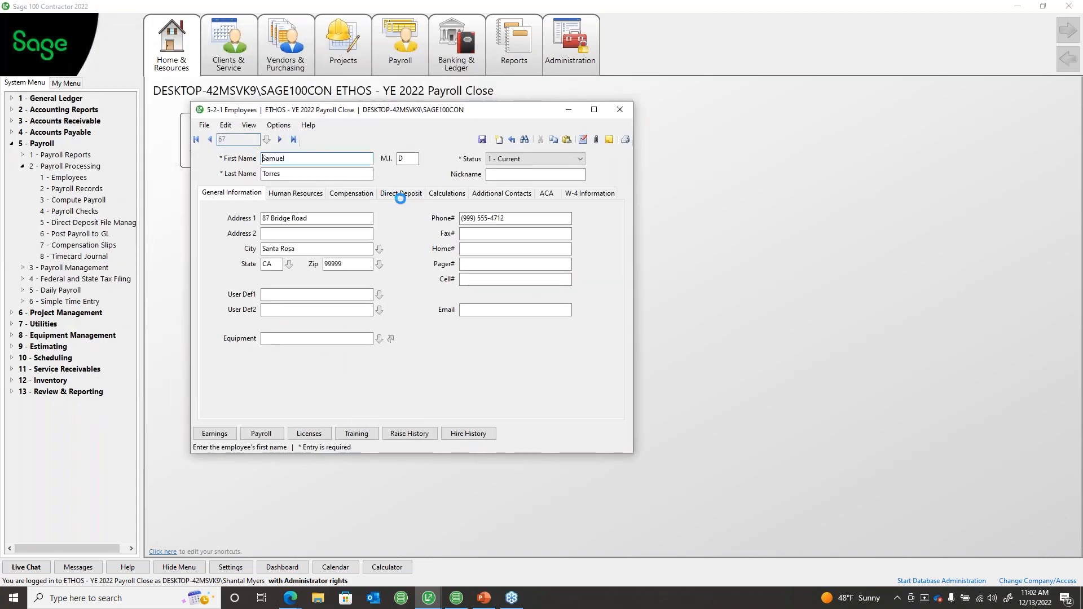
click(447, 193)
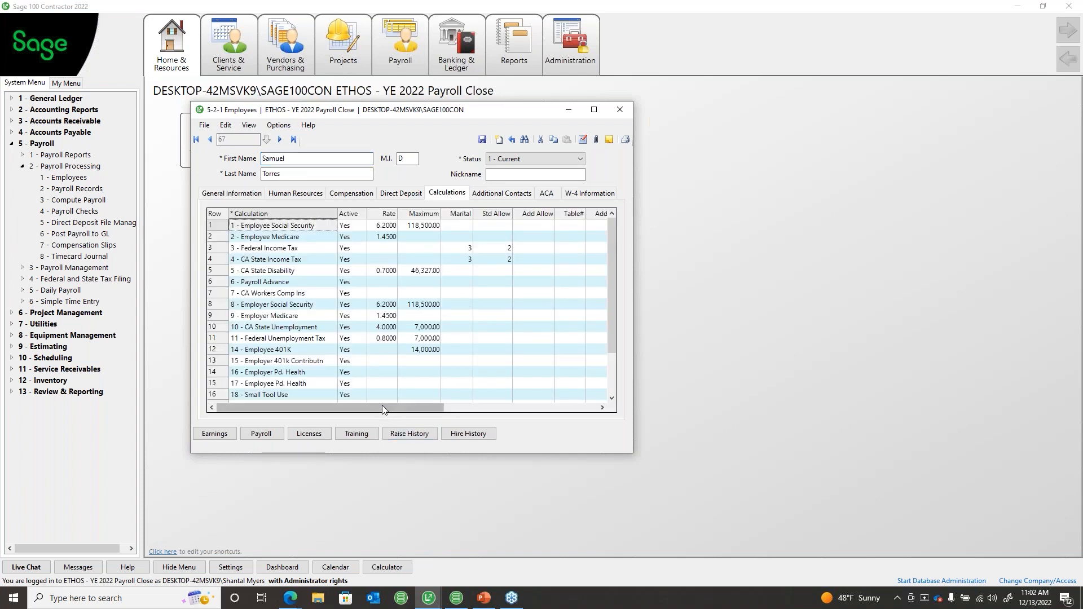
drag(381, 405, 534, 405)
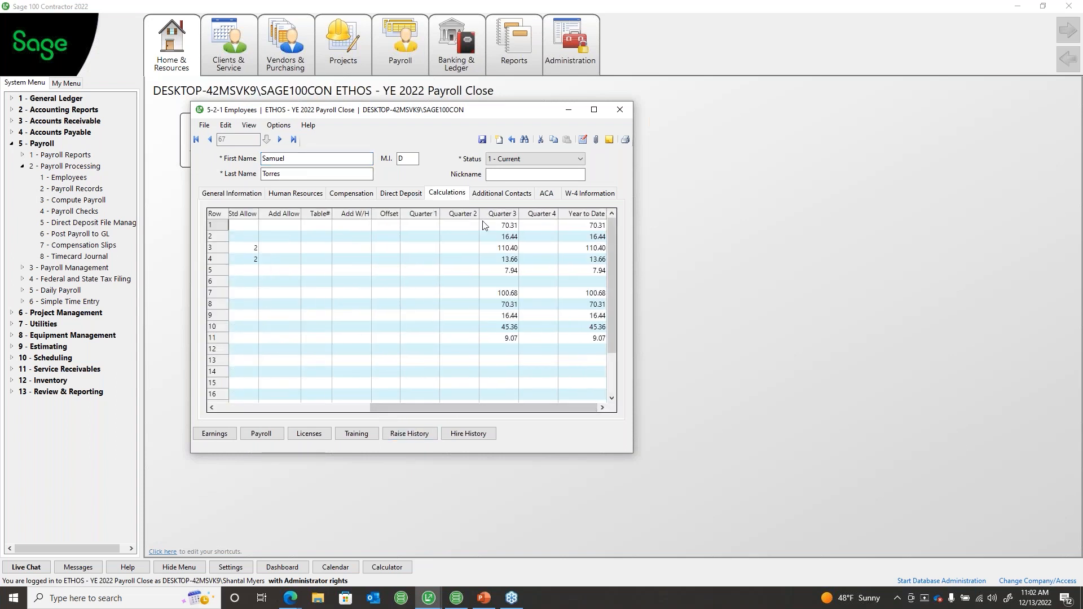
drag(423, 214, 639, 228)
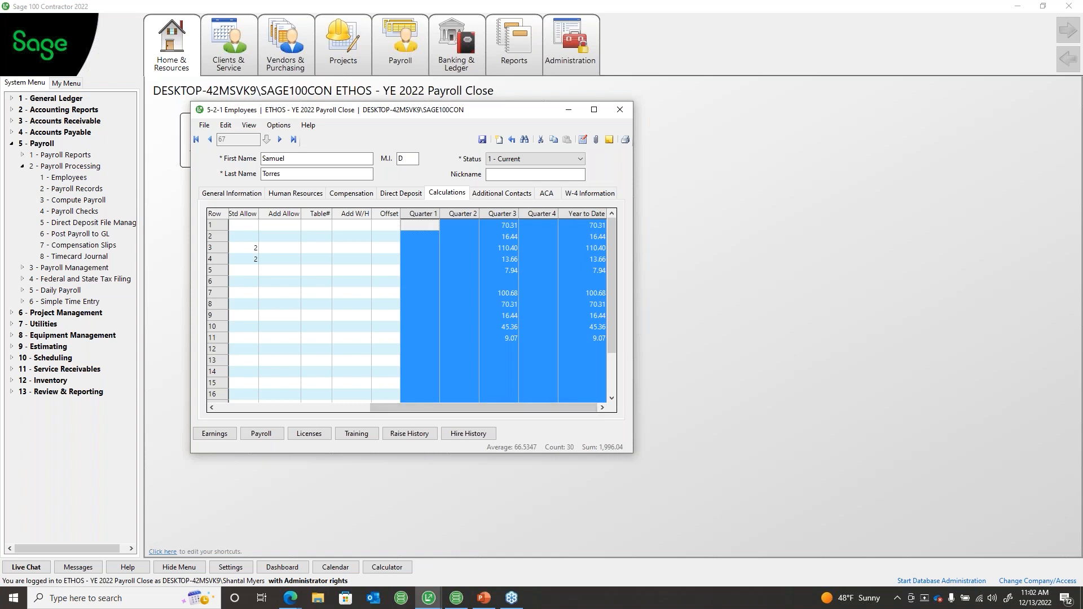
key(alt+Tab)
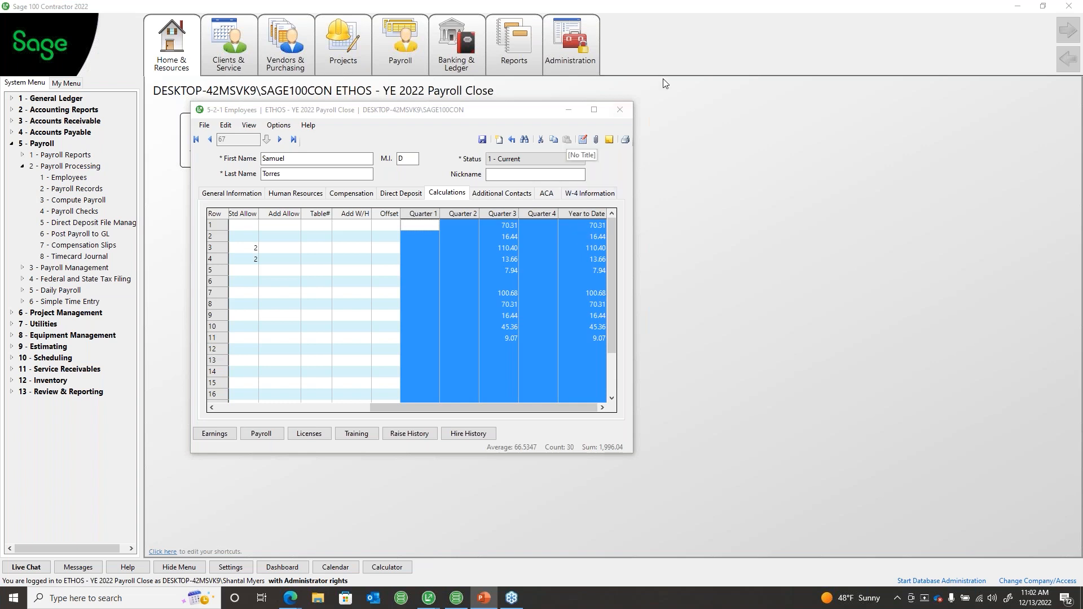
click(619, 109)
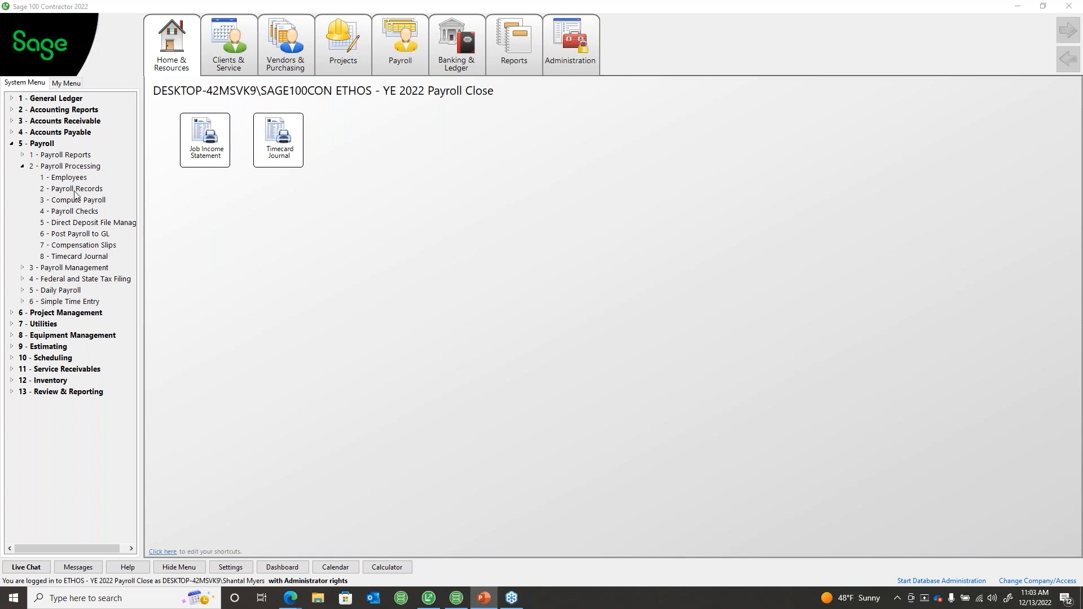
click(77, 189)
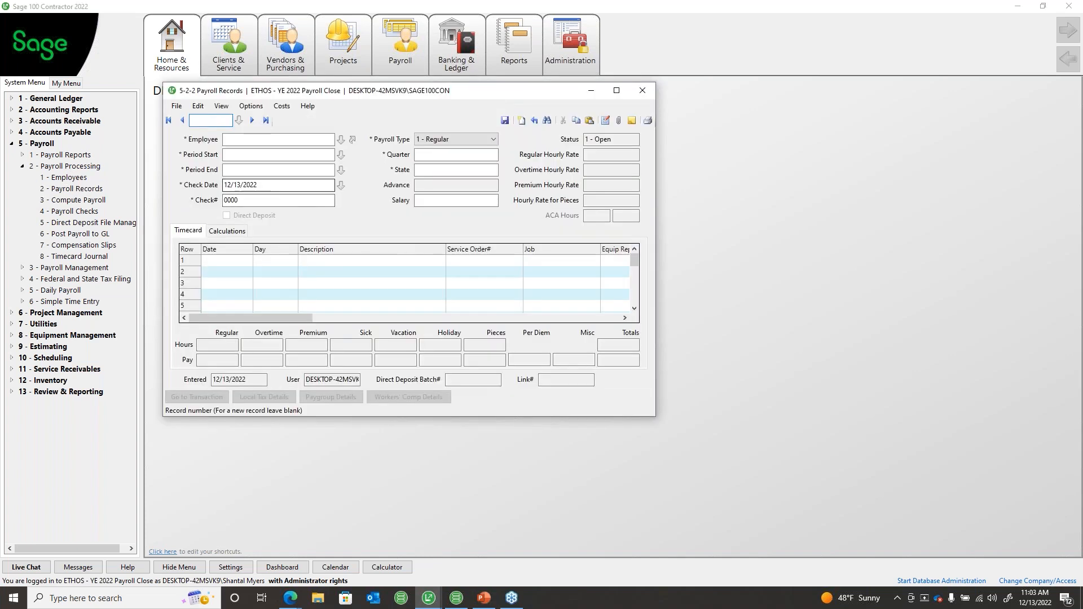
click(295, 186)
click(276, 187)
double_click(276, 188)
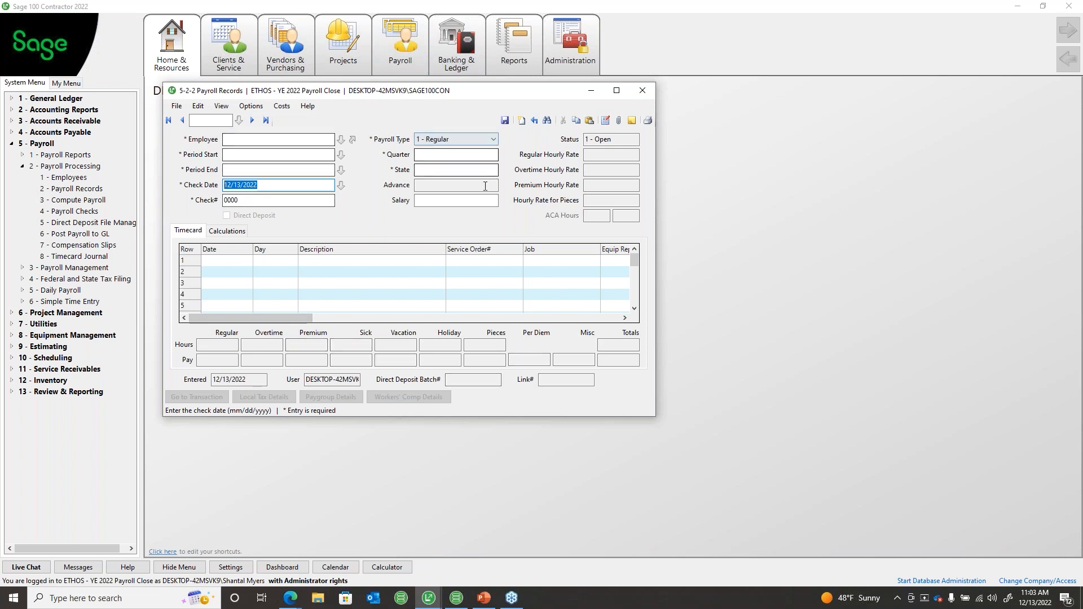
click(252, 188)
double_click(252, 188)
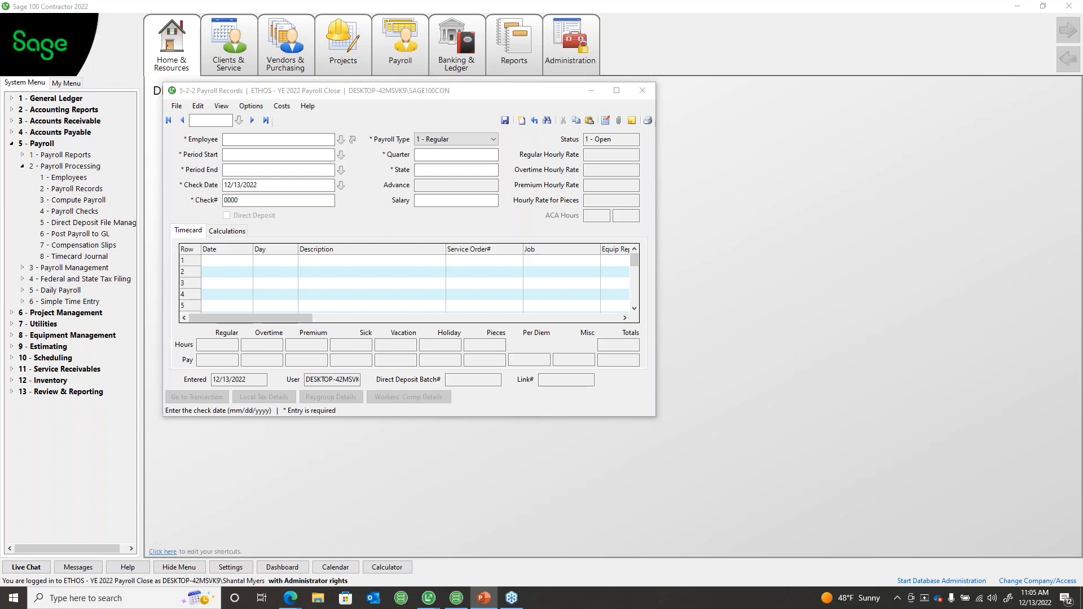
click(645, 93)
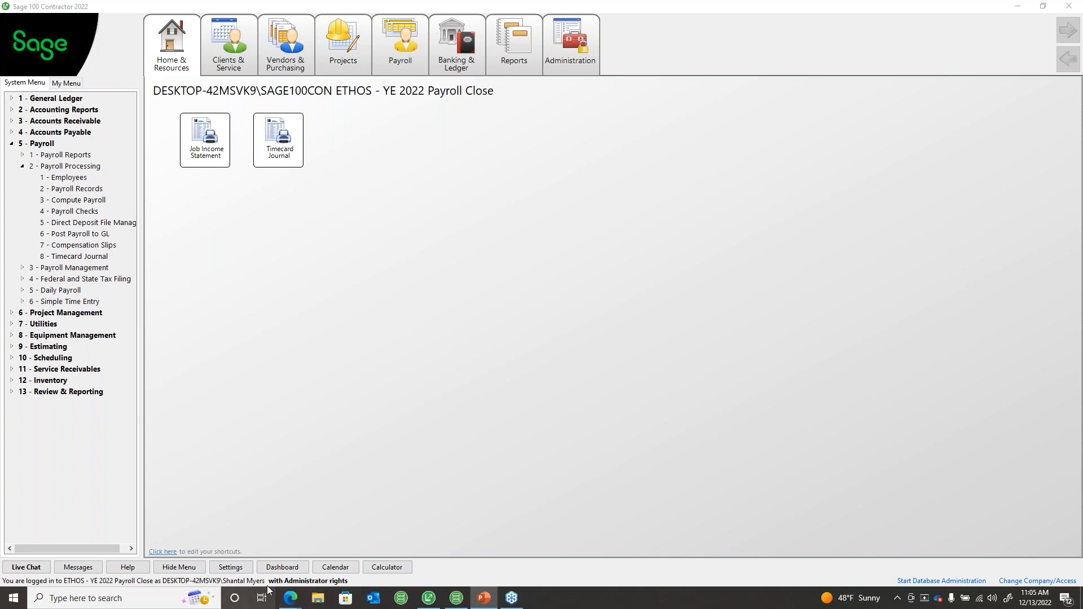
click(361, 371)
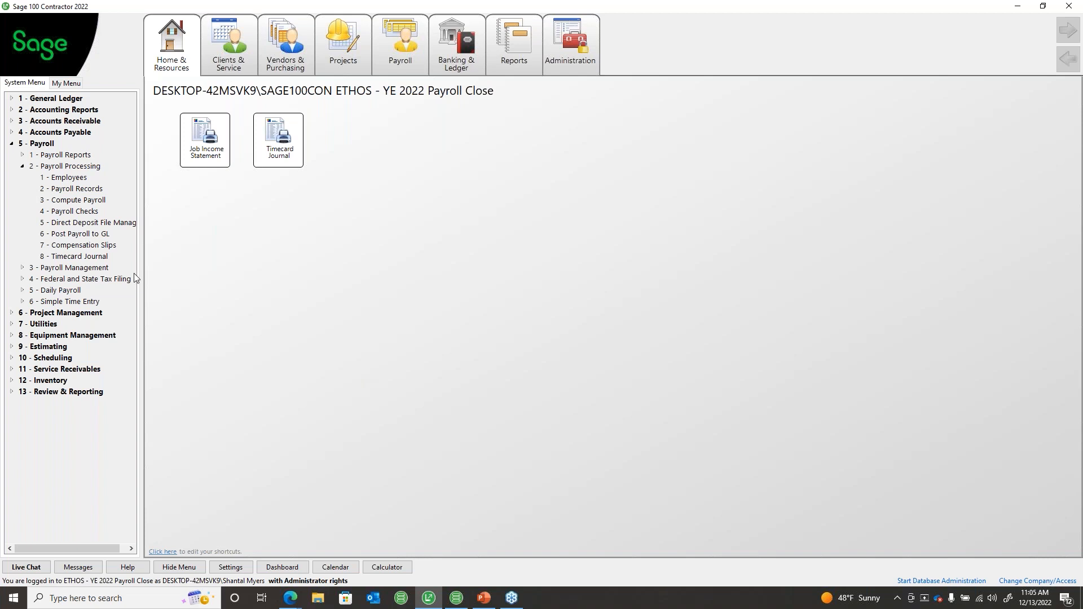
Step: Expand 3 - Payroll Management and select 8 - Close Payroll Year
click(18, 268)
click(78, 348)
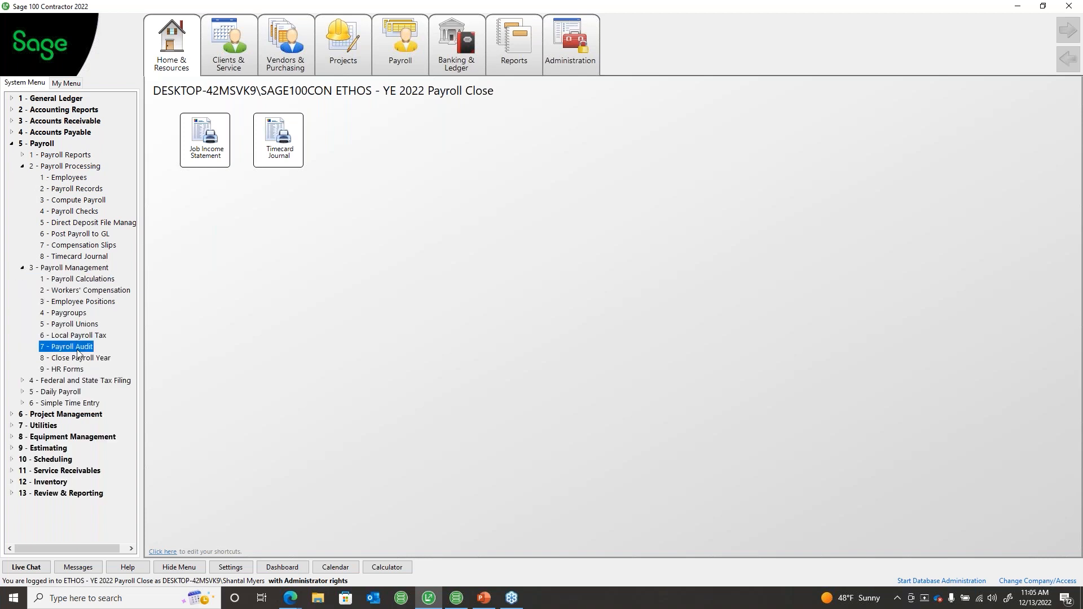
click(79, 359)
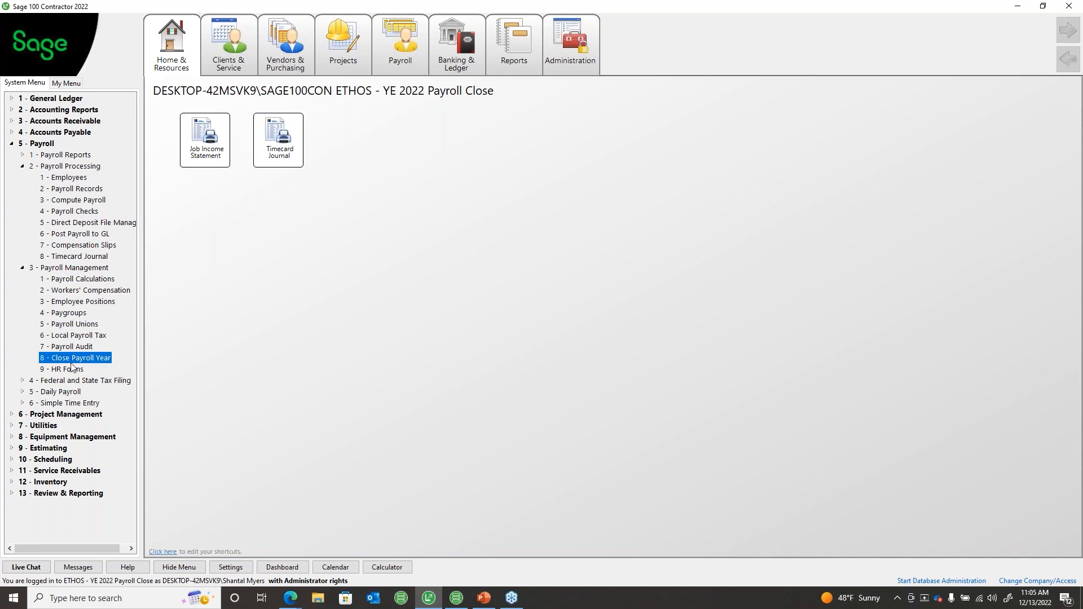
Step: Open Close Payroll Year and start closing payroll for calendar year 2022
double_click(75, 360)
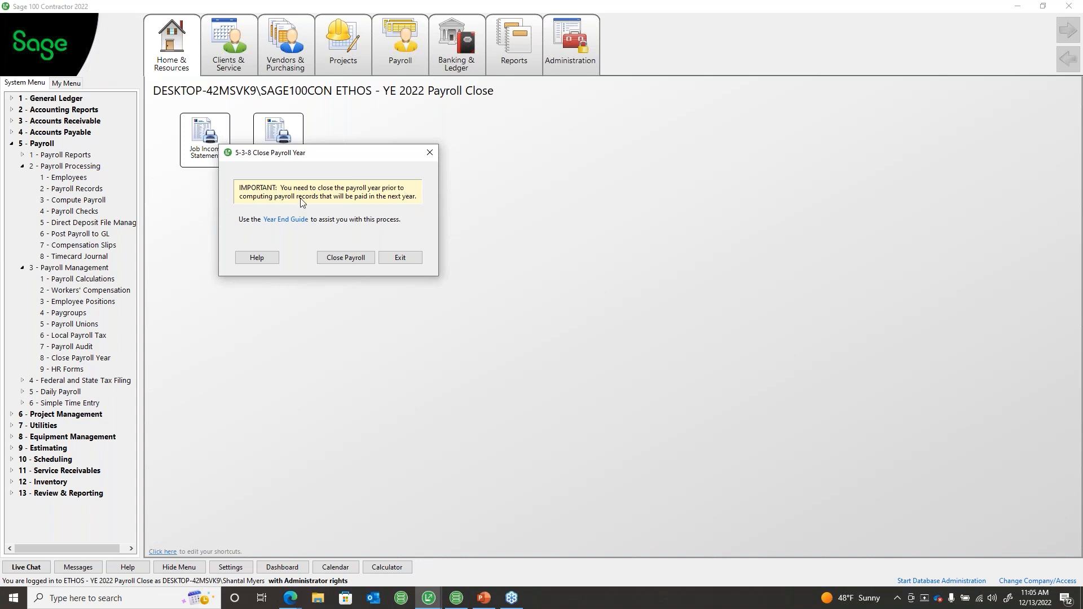
drag(300, 159, 278, 171)
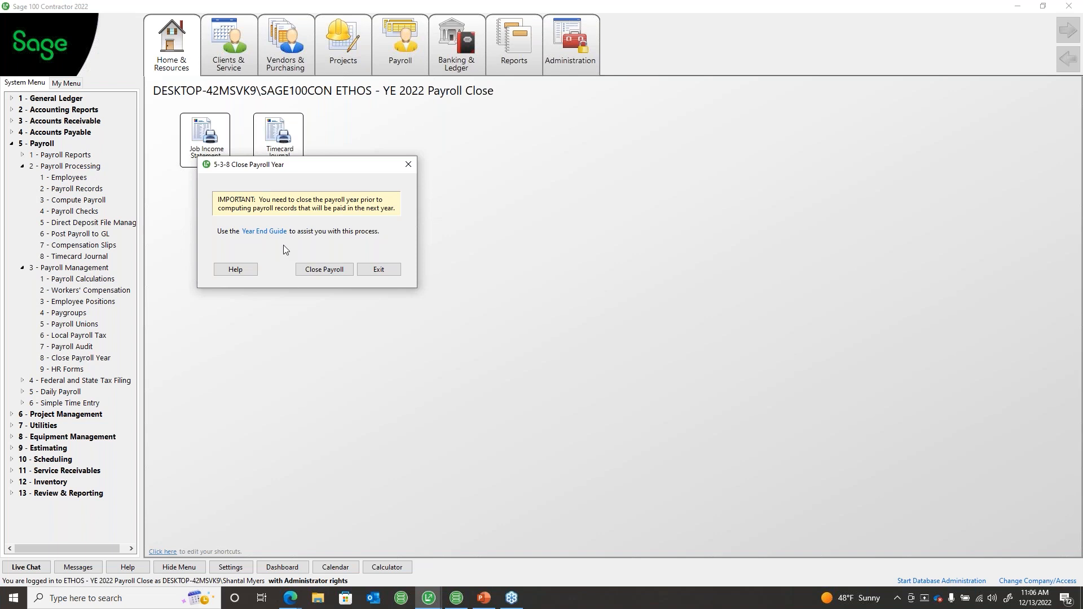
click(322, 270)
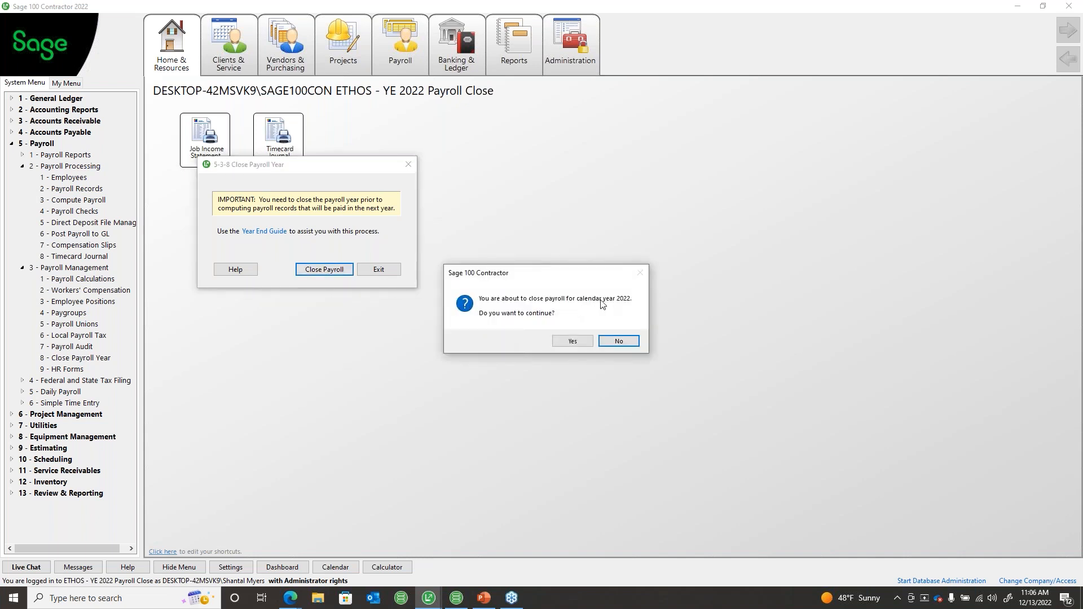
Step: Confirm closing 2022 payroll and acknowledge the 'Payroll closing complete' message
click(572, 342)
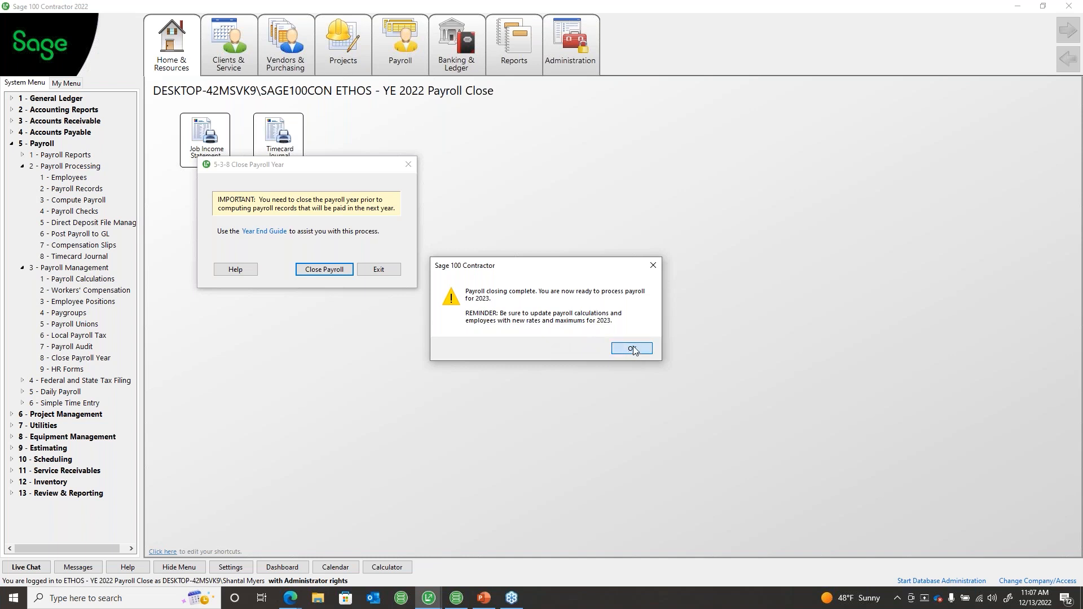
click(633, 349)
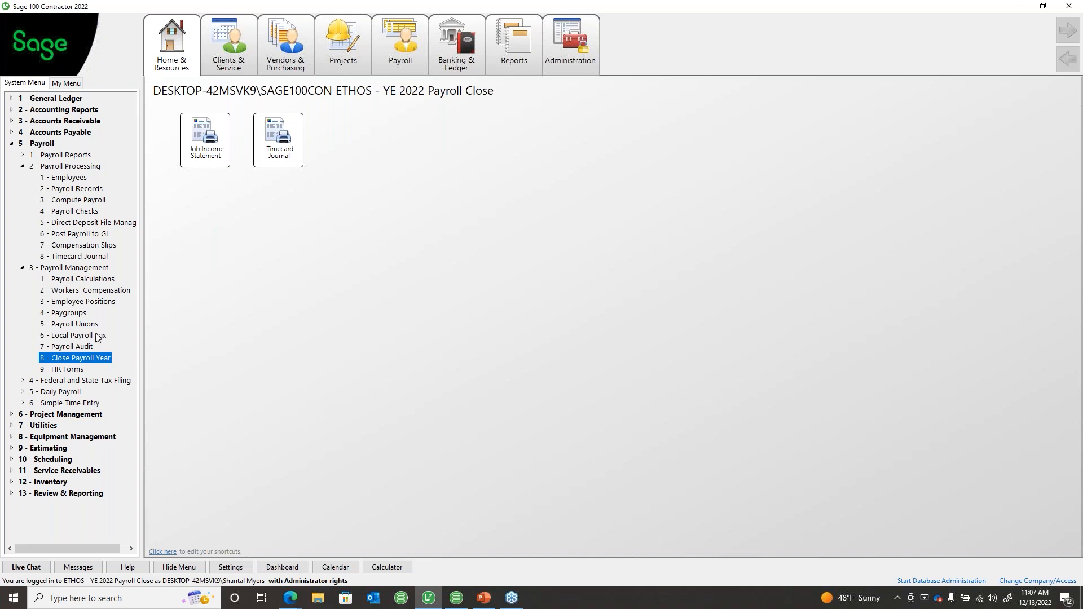
Step: Load Employee Social Security in 5-3-1 Payroll Calculations (118,500.00 default max), then maximize PowerPoint
click(77, 280)
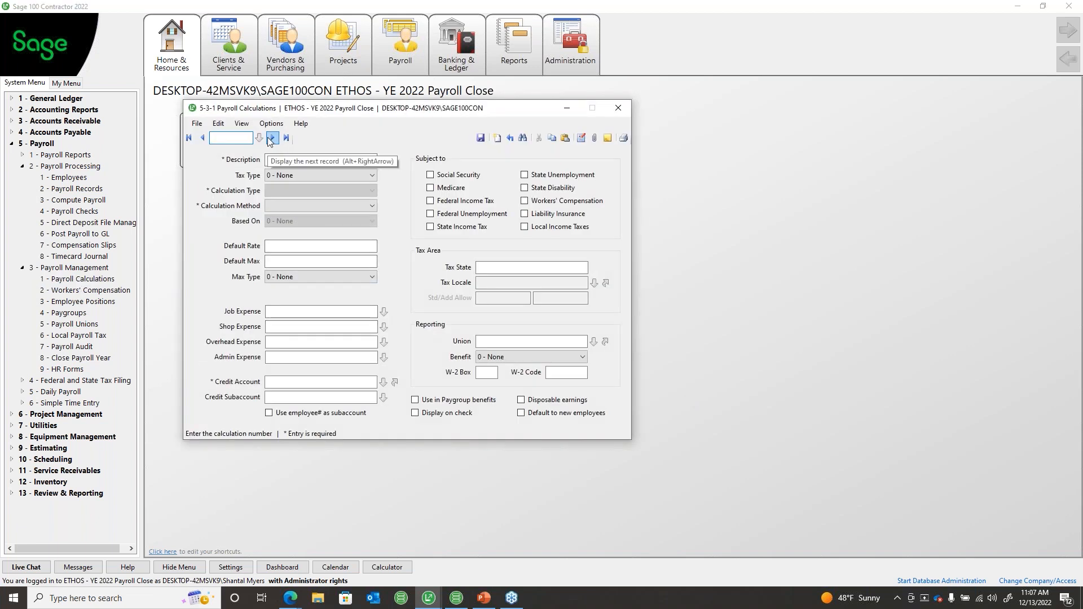
click(270, 138)
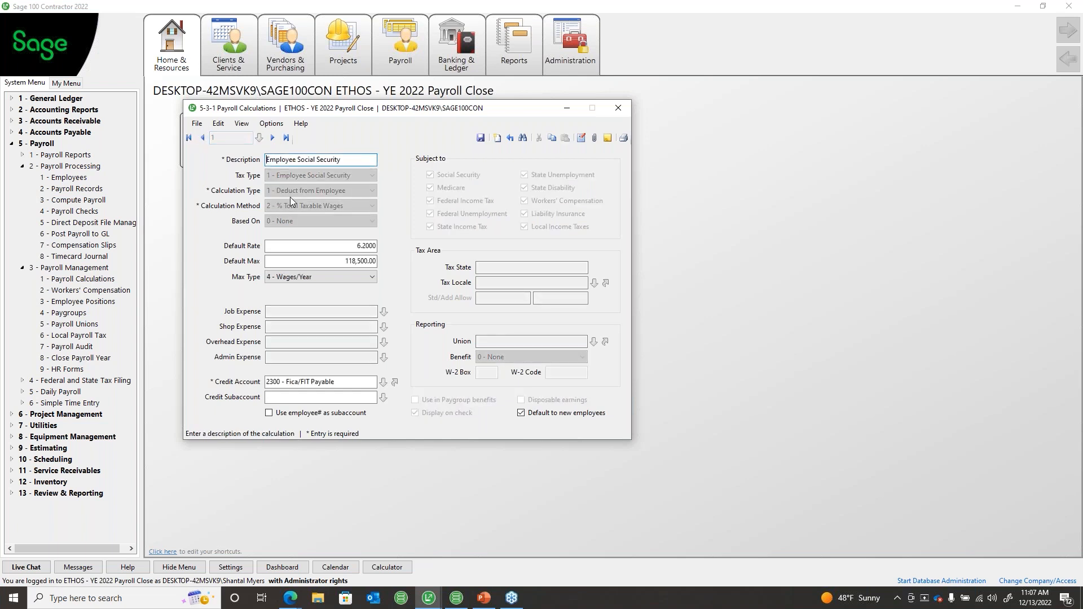
click(328, 261)
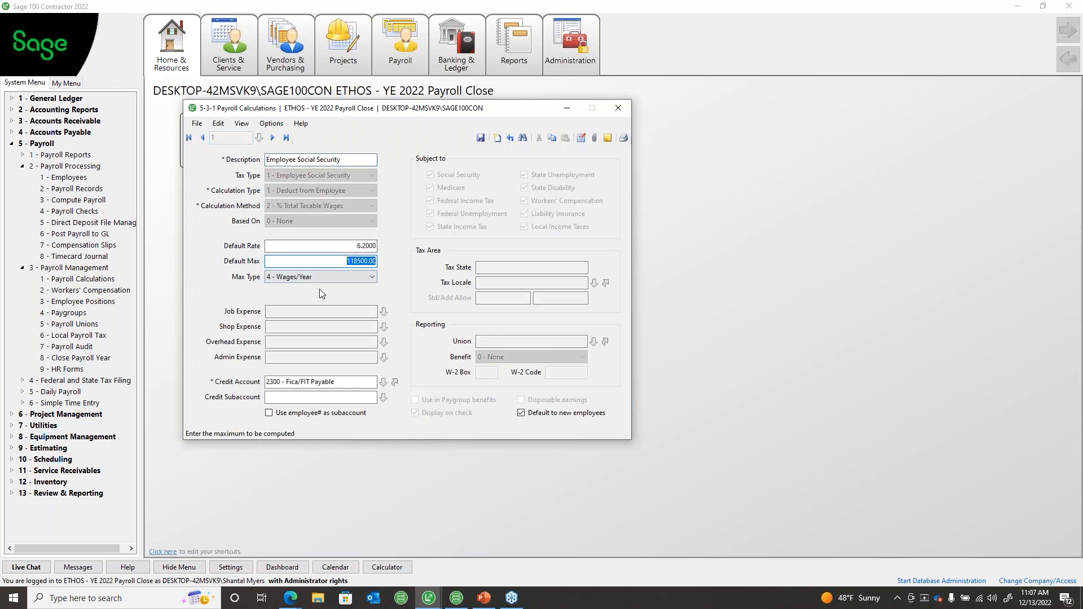
drag(1082, 92, 757, 92)
click(807, 89)
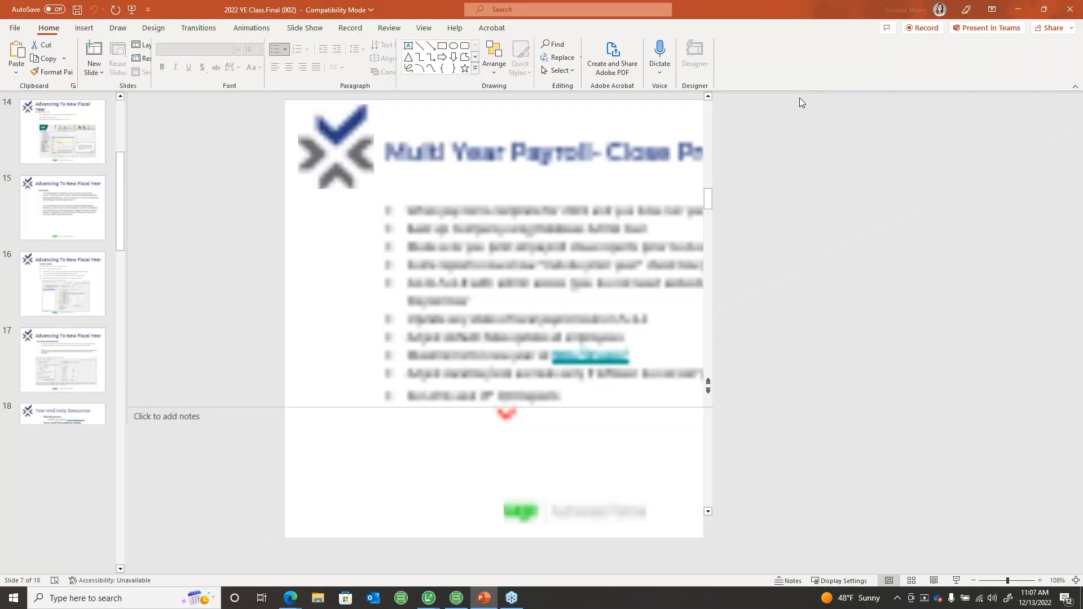
drag(461, 358, 681, 366)
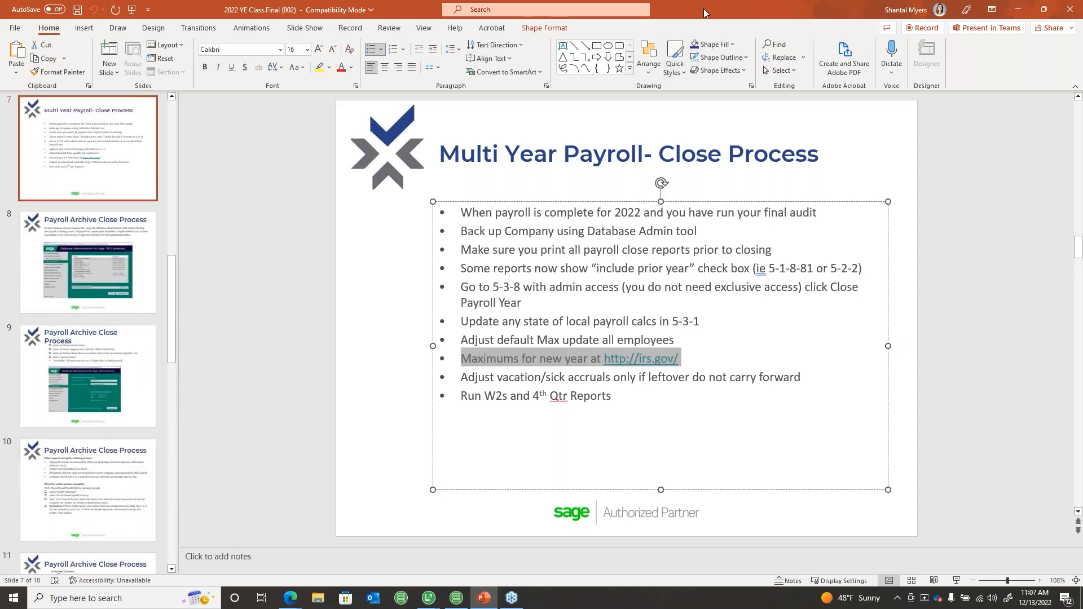
click(1017, 9)
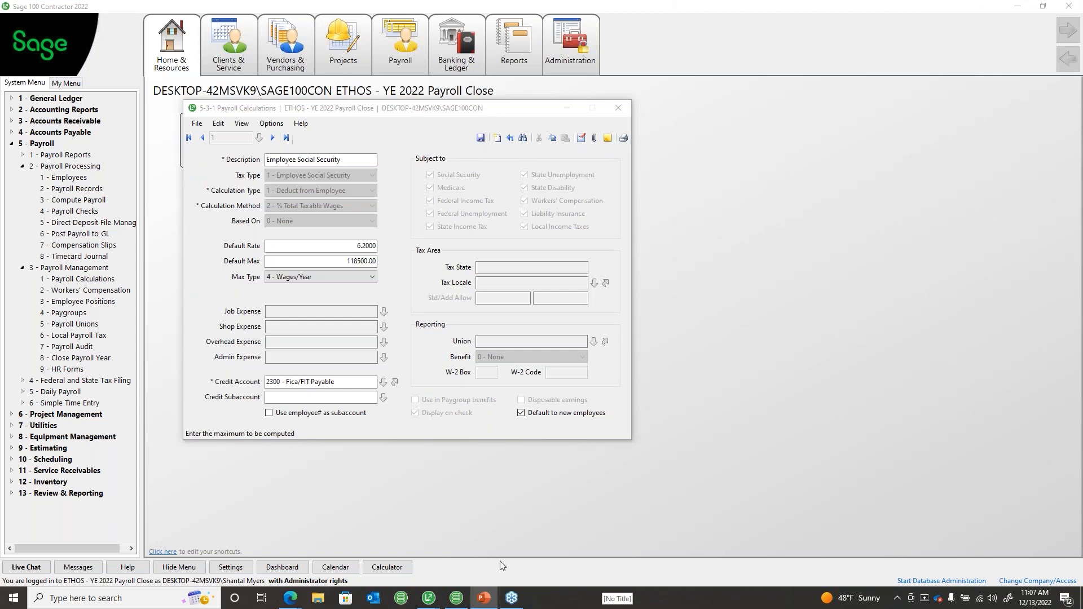
Step: Enter 147,000.00 as Employee Social Security's default maximum and review the Update Employees options
click(252, 266)
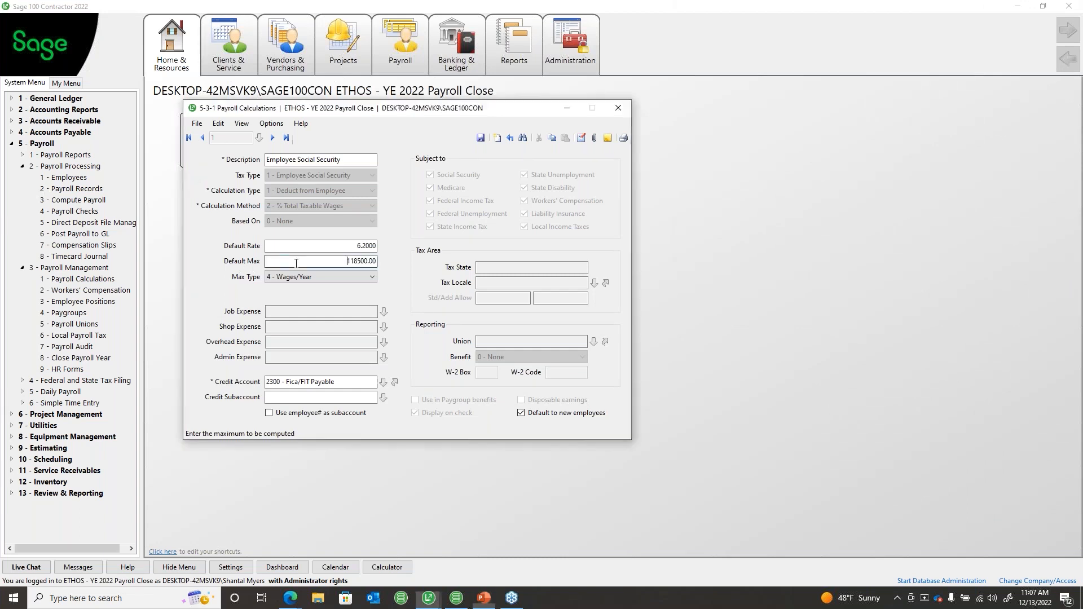
text(14)
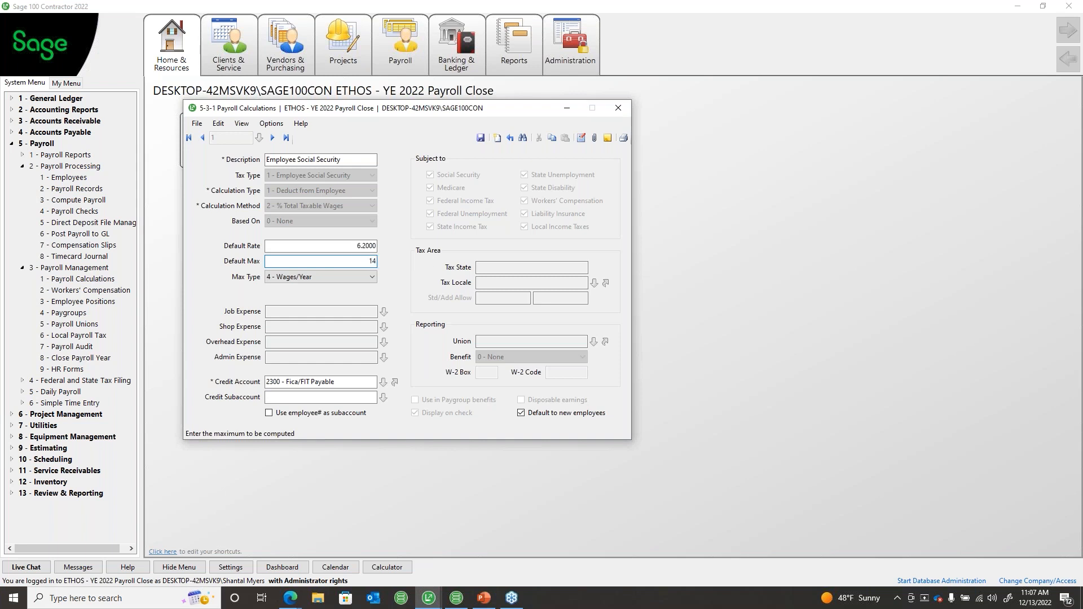
text(7000)
click(379, 248)
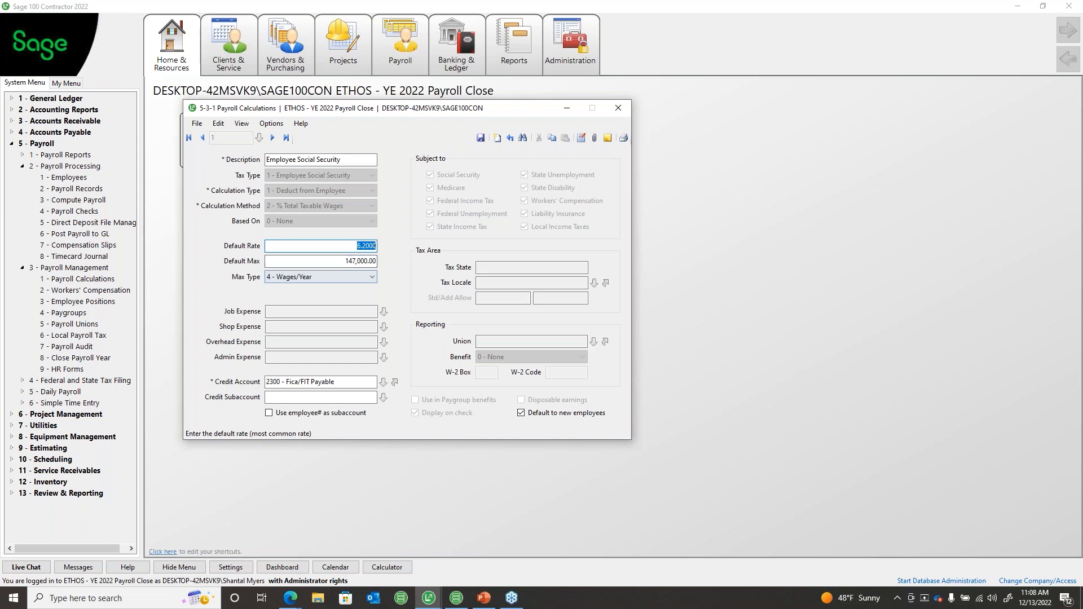
click(269, 123)
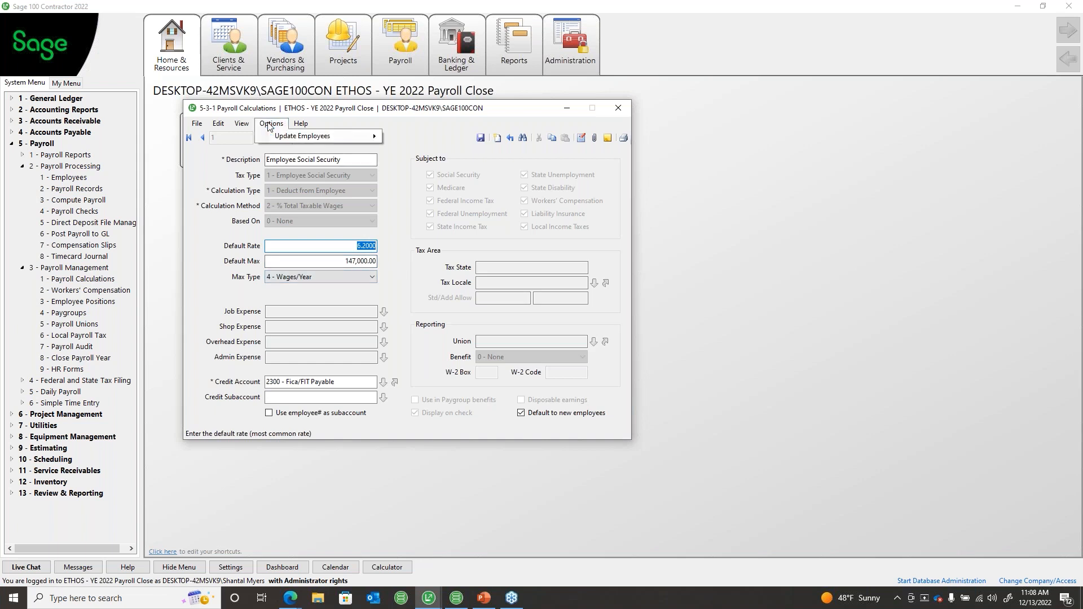
mouse_move(286, 141)
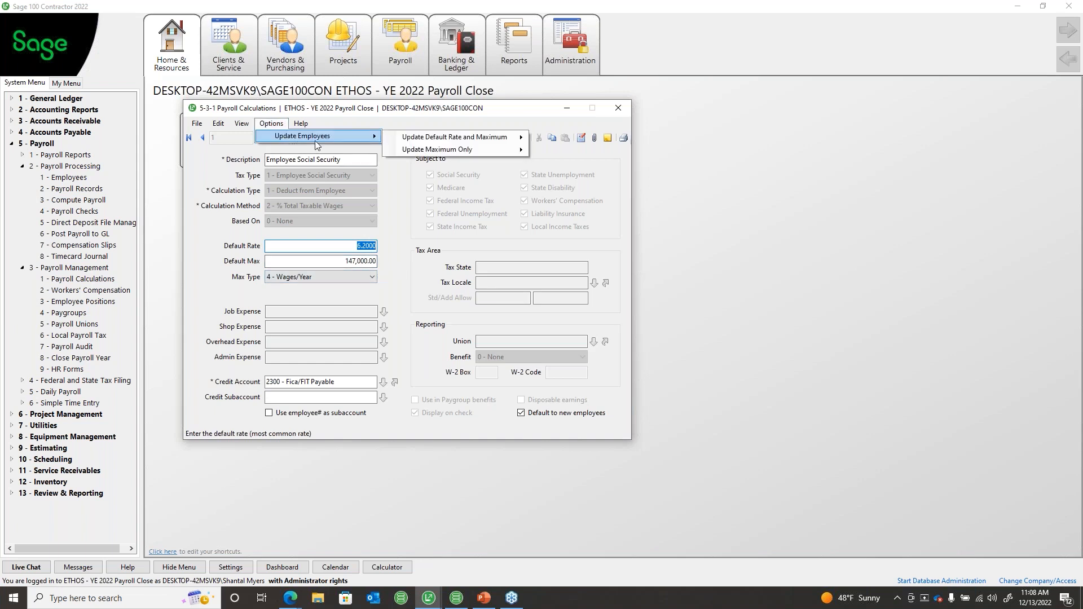
mouse_move(419, 151)
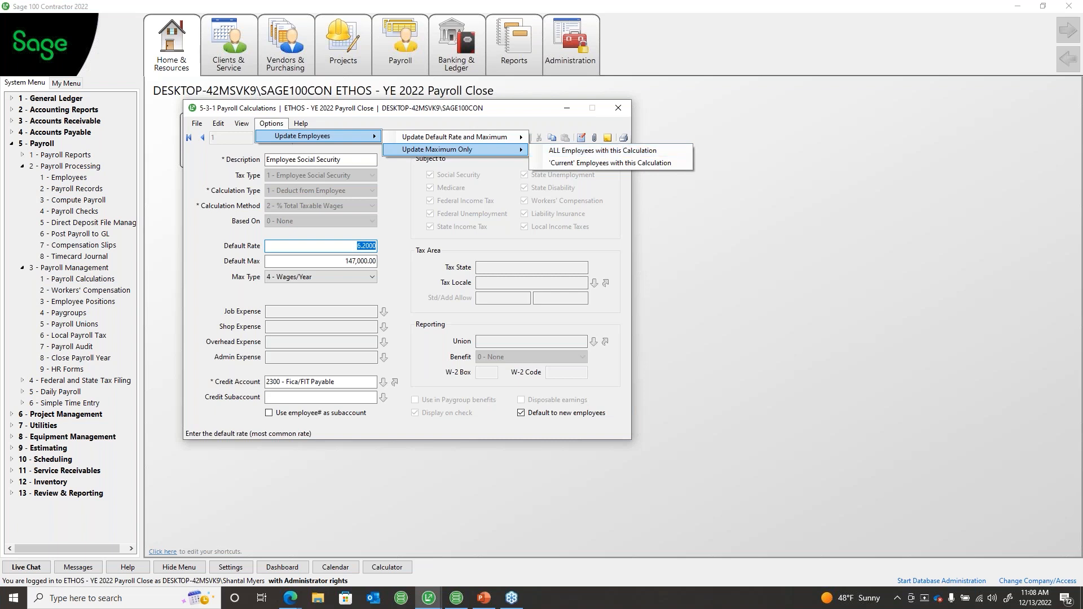
Step: Close Payroll Calculations, saving the changed calculation
click(610, 108)
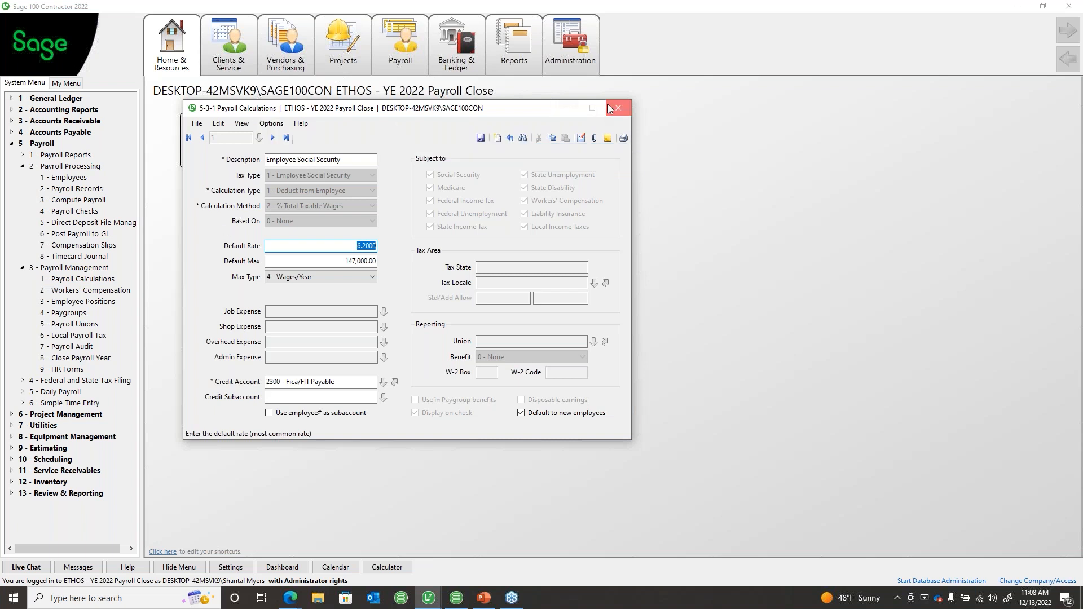
click(610, 108)
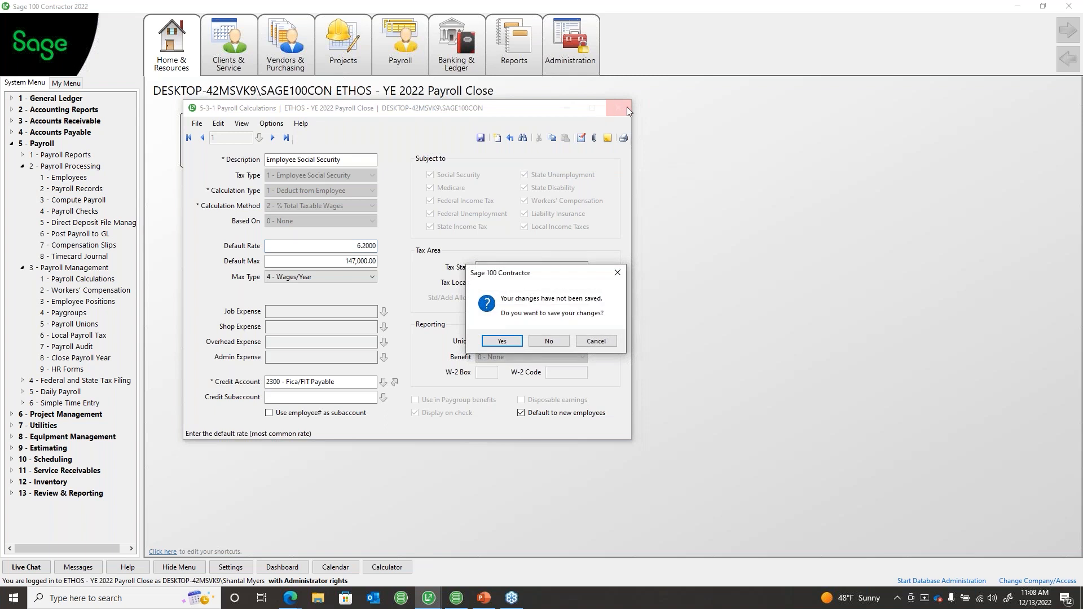
click(511, 340)
click(623, 339)
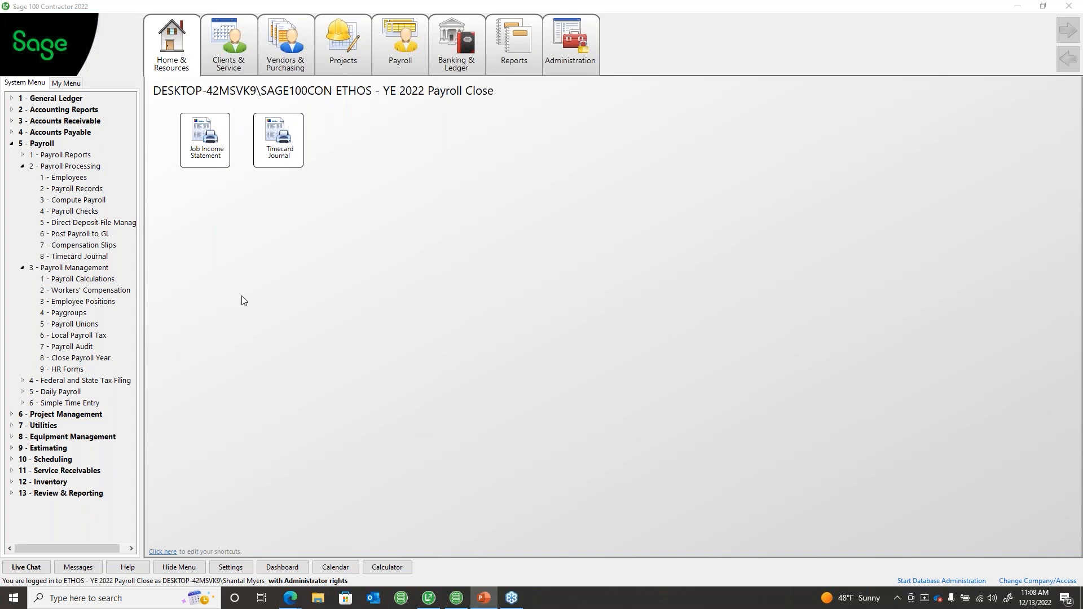
Step: Open 5-1 Employees on the compensation details and browse back to the first employee, then the next
click(73, 177)
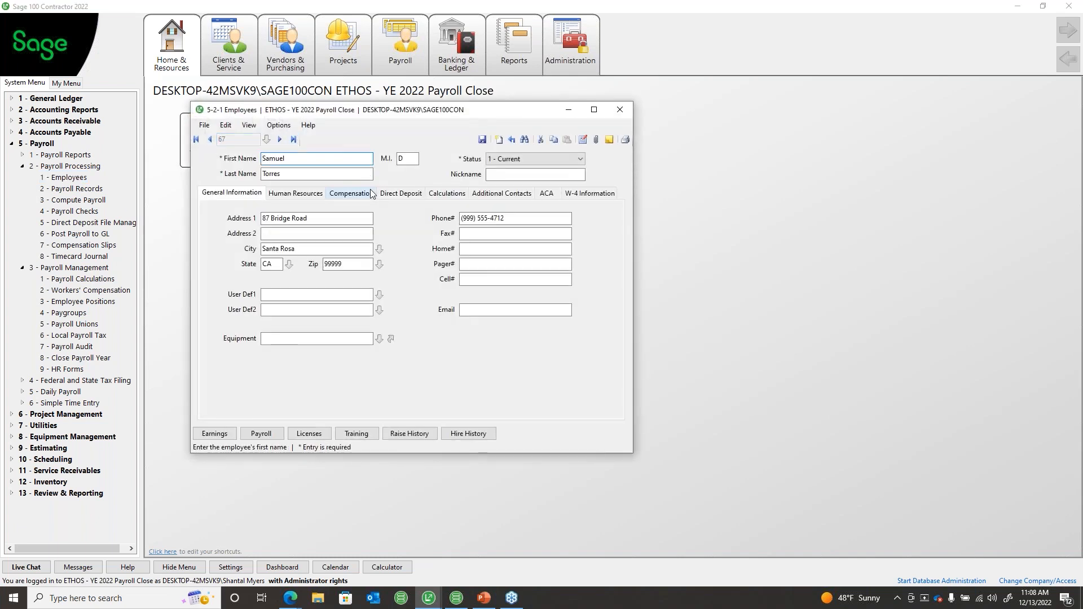
click(351, 193)
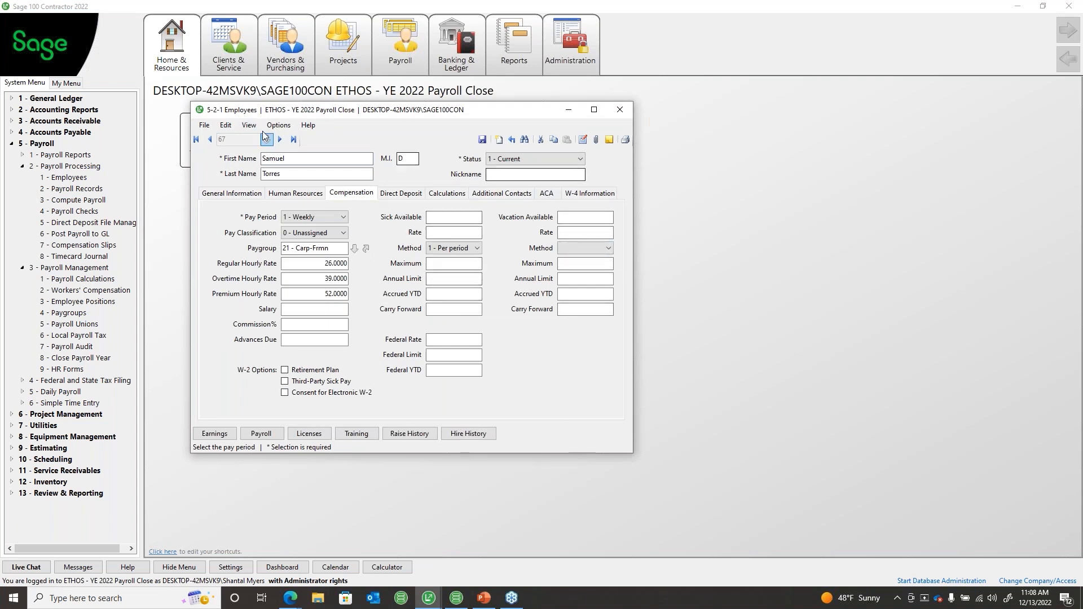
click(210, 140)
click(210, 139)
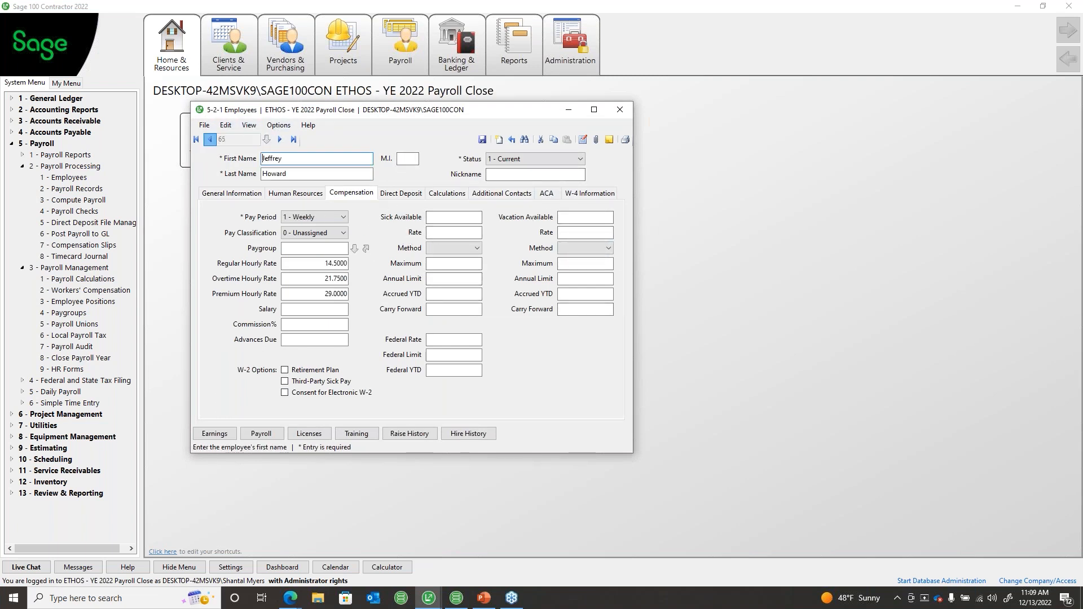
click(209, 139)
click(210, 139)
click(210, 139)
click(210, 139)
click(210, 139)
click(209, 140)
click(210, 139)
click(196, 139)
click(280, 143)
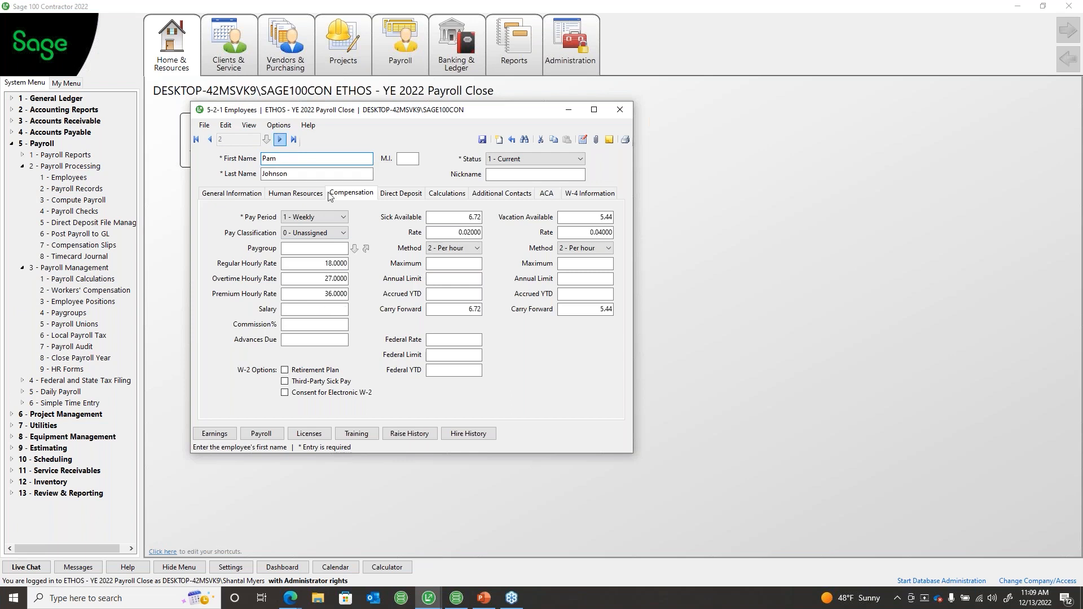
Step: Revert Sick Available to 6.72 and edit the Vacation Available amount
click(448, 309)
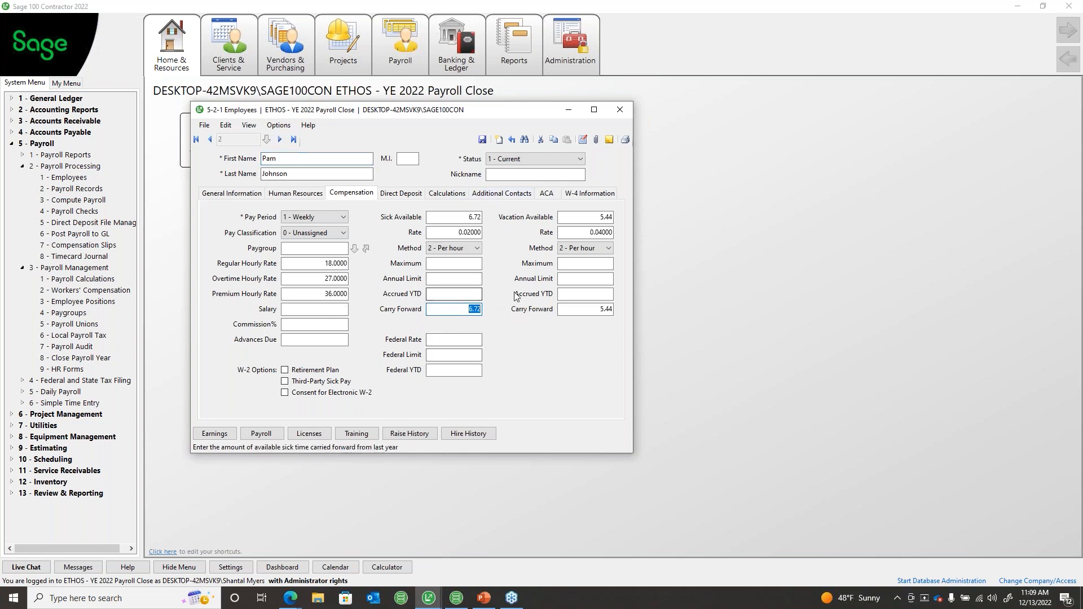
click(475, 218)
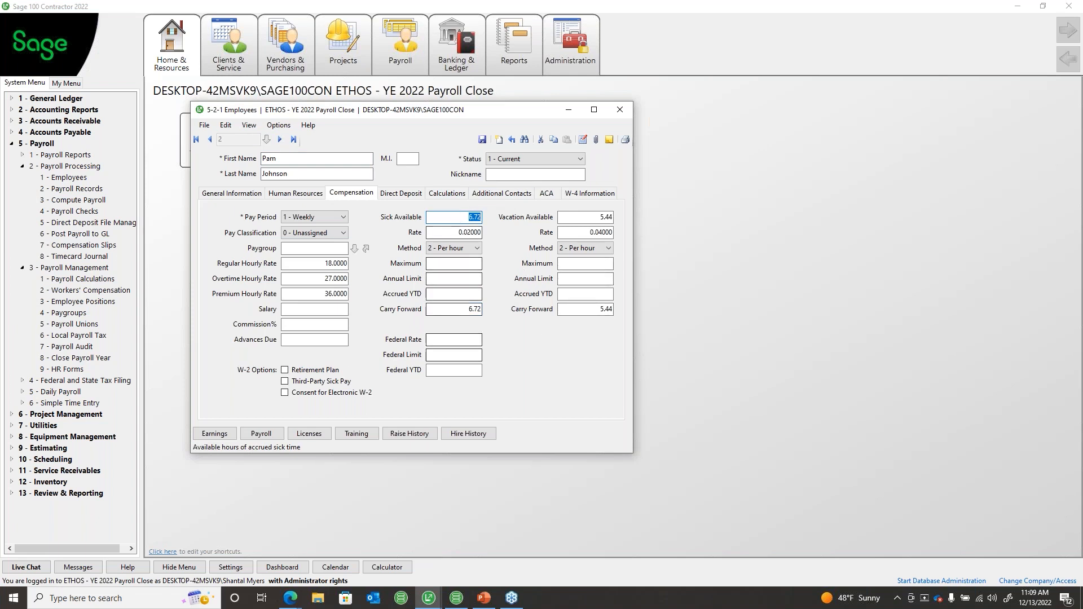
key(Home)
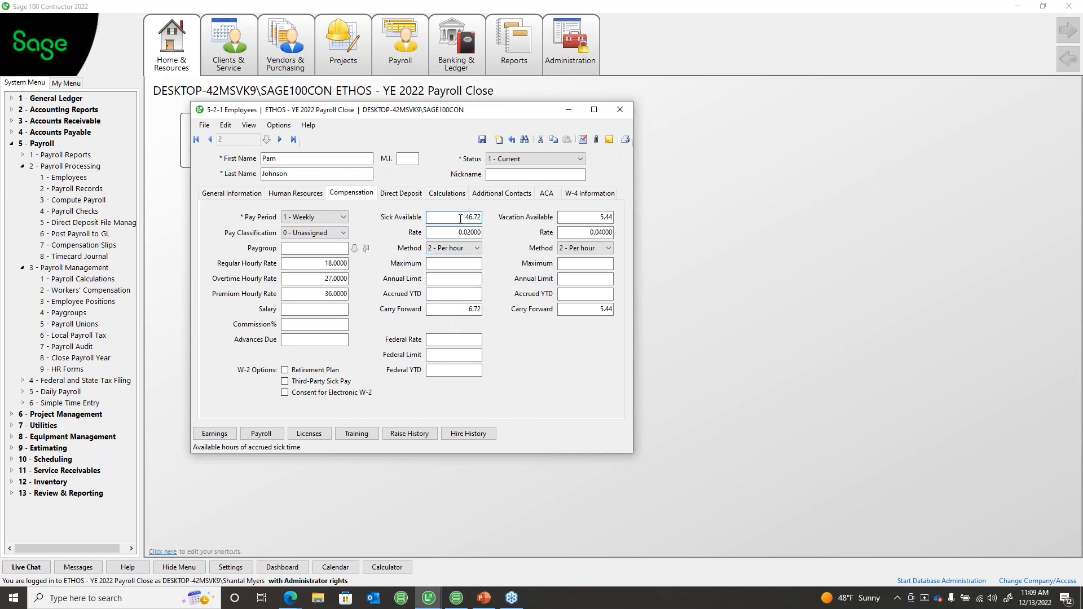
key(Delete)
click(596, 219)
click(599, 217)
text(4)
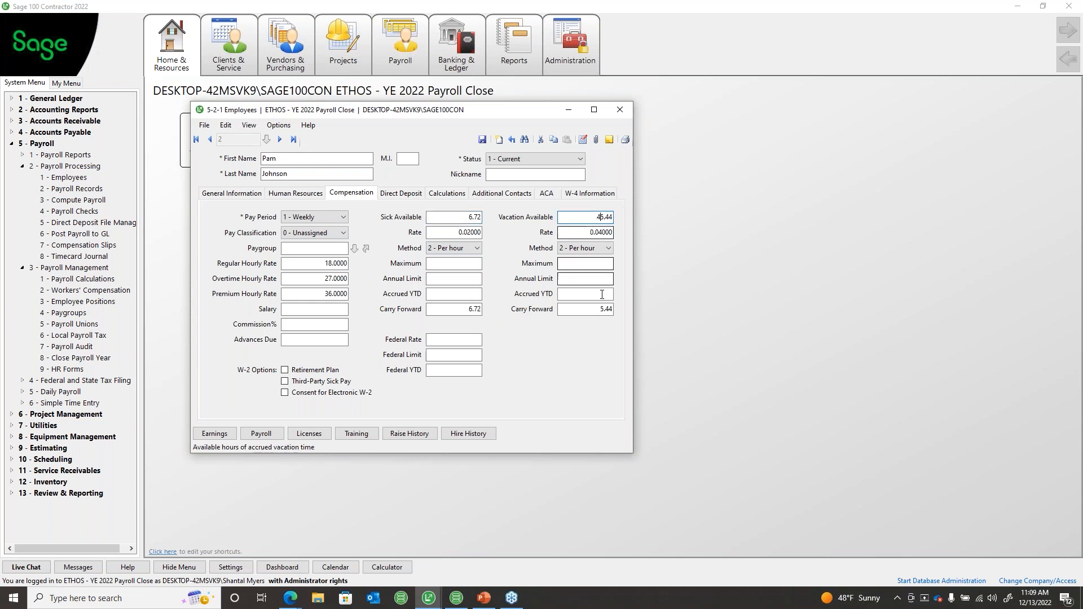
double_click(608, 217)
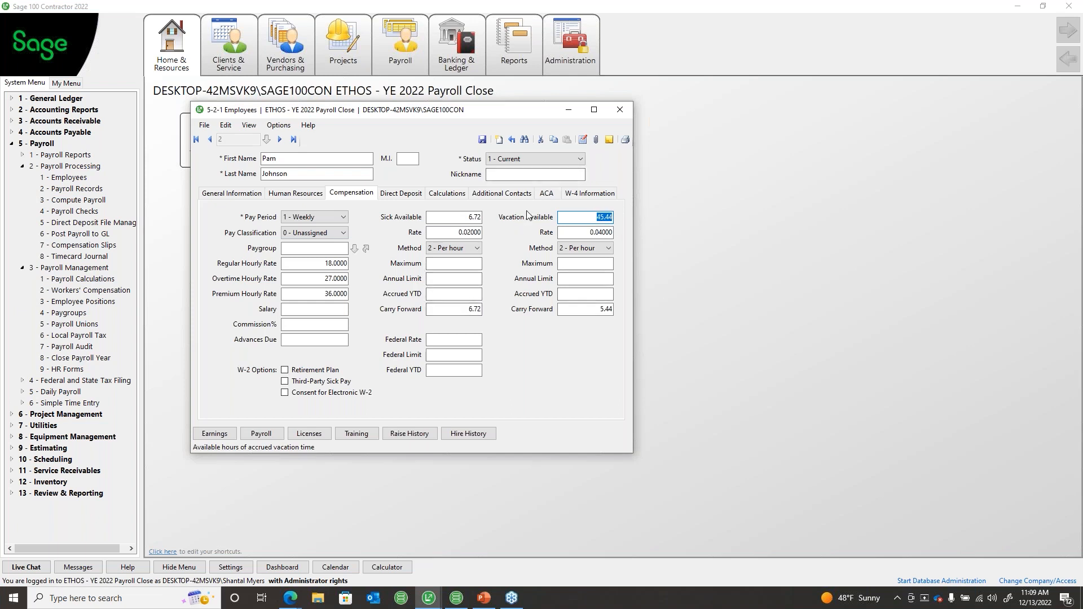
Step: Save and close the employee record, check PowerPoint, then open 2 - Payroll Records
click(620, 109)
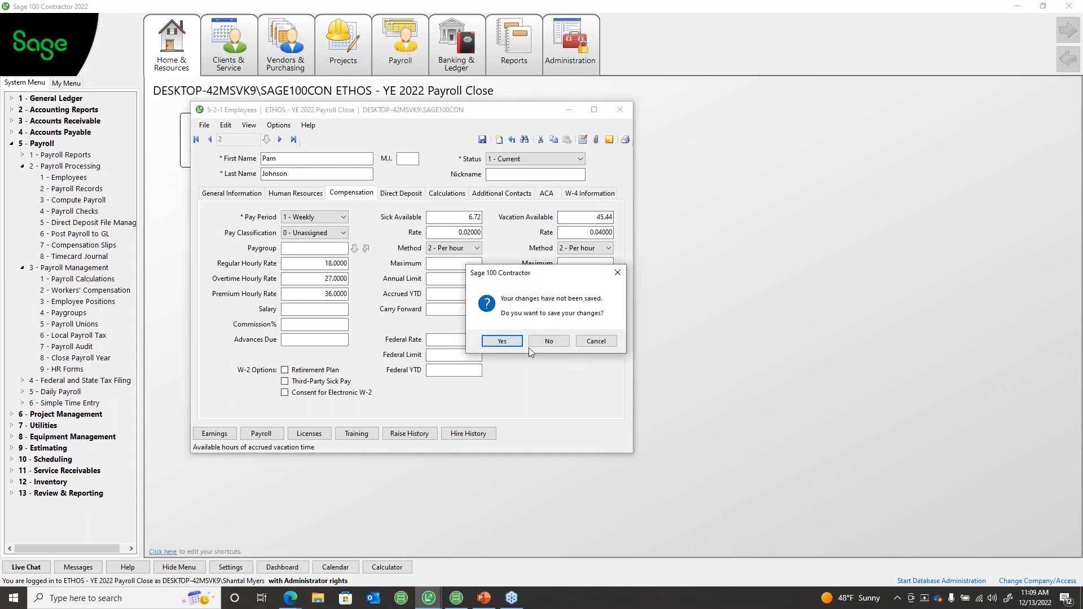
click(595, 341)
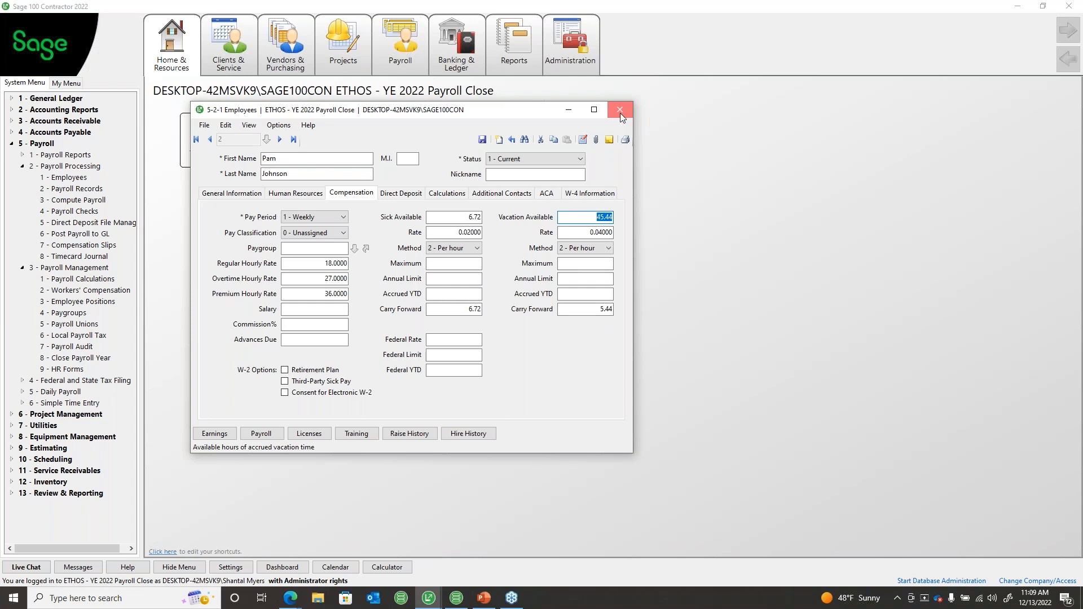
click(621, 112)
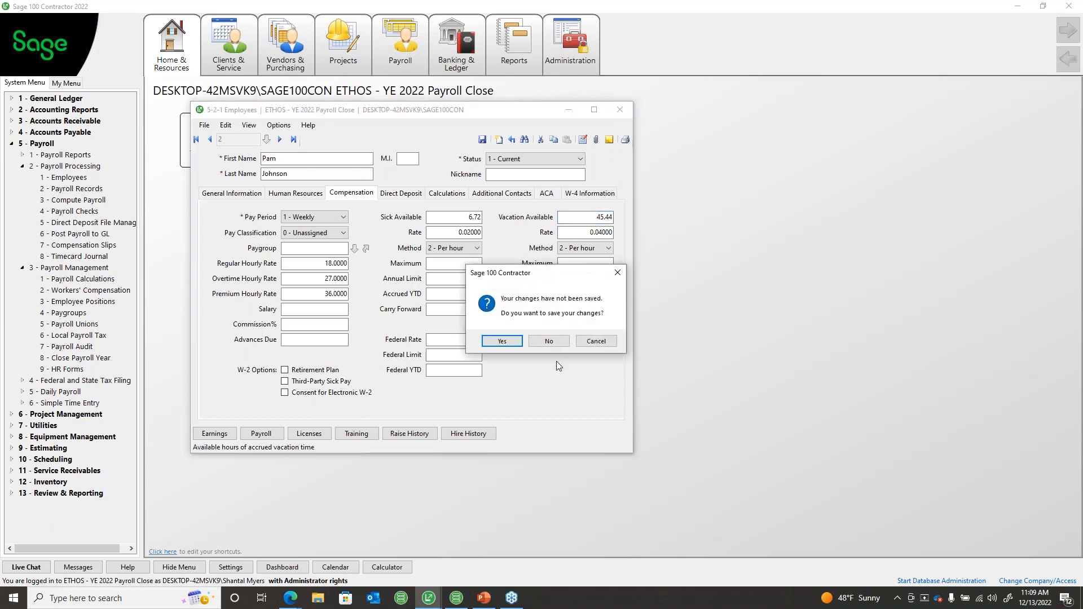
click(499, 341)
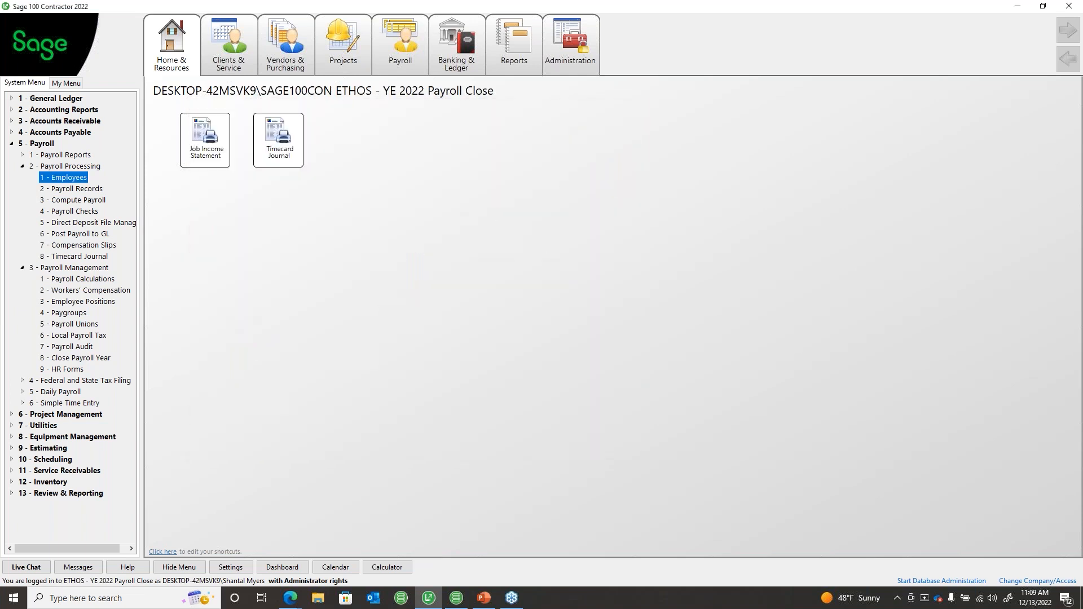
key(alt+Tab)
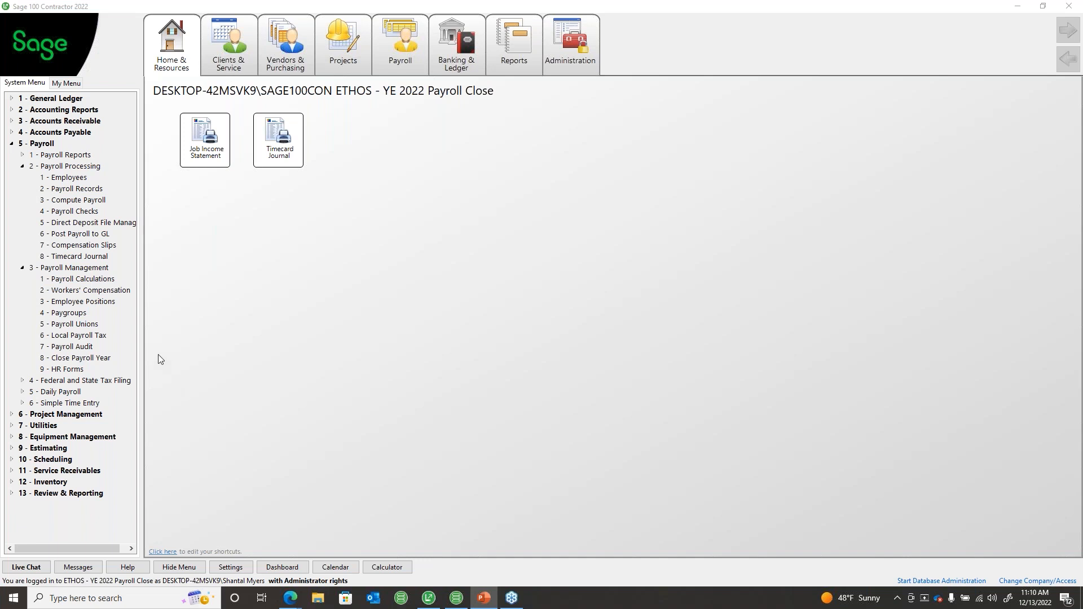
click(77, 189)
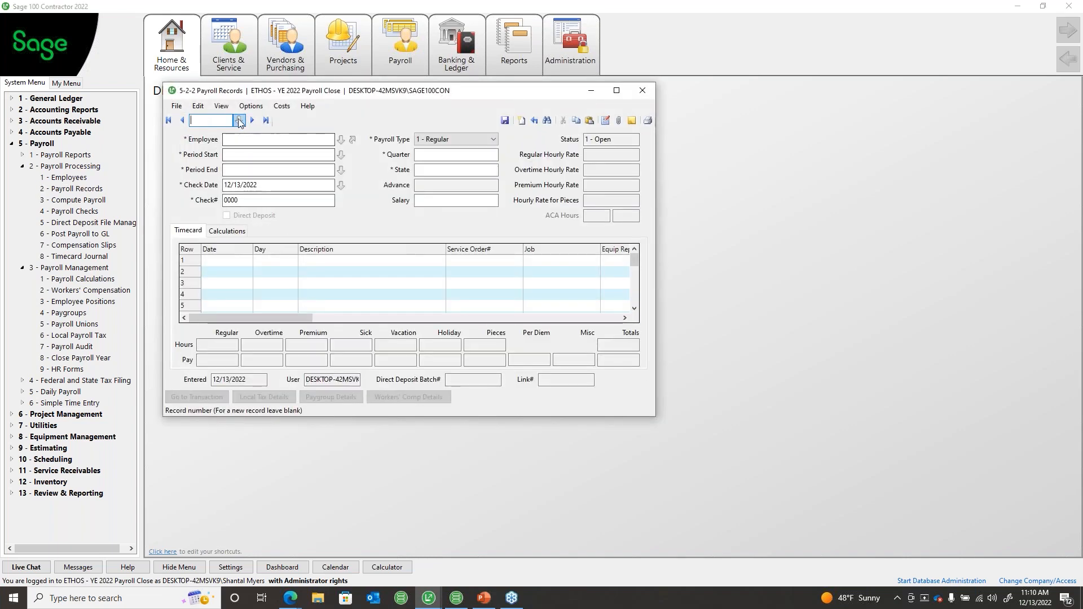
Step: List payroll records of all statuses from all years, then close the list and record form
click(239, 122)
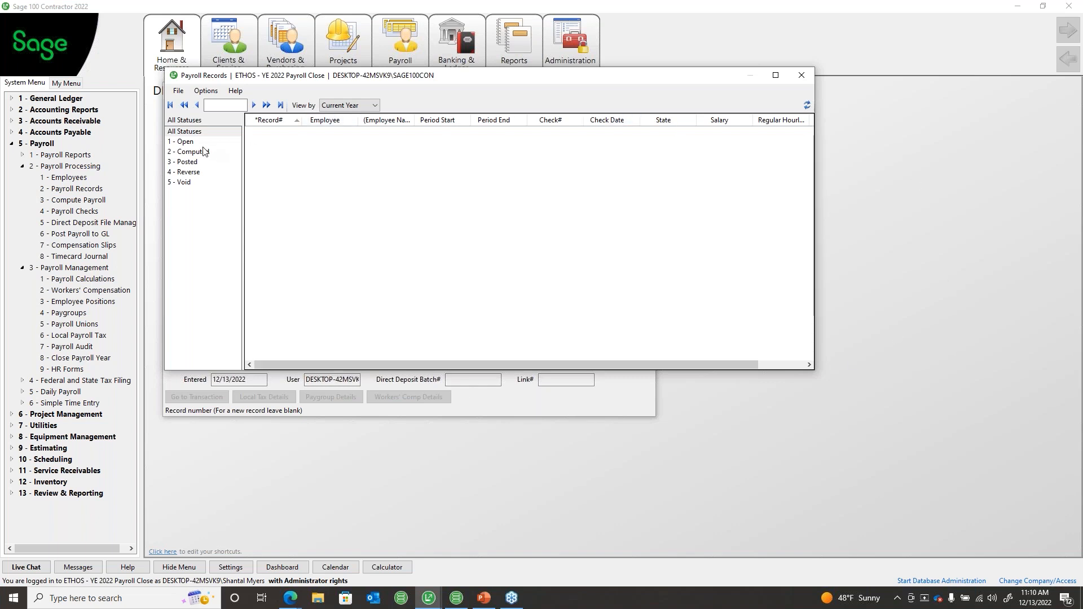
click(168, 132)
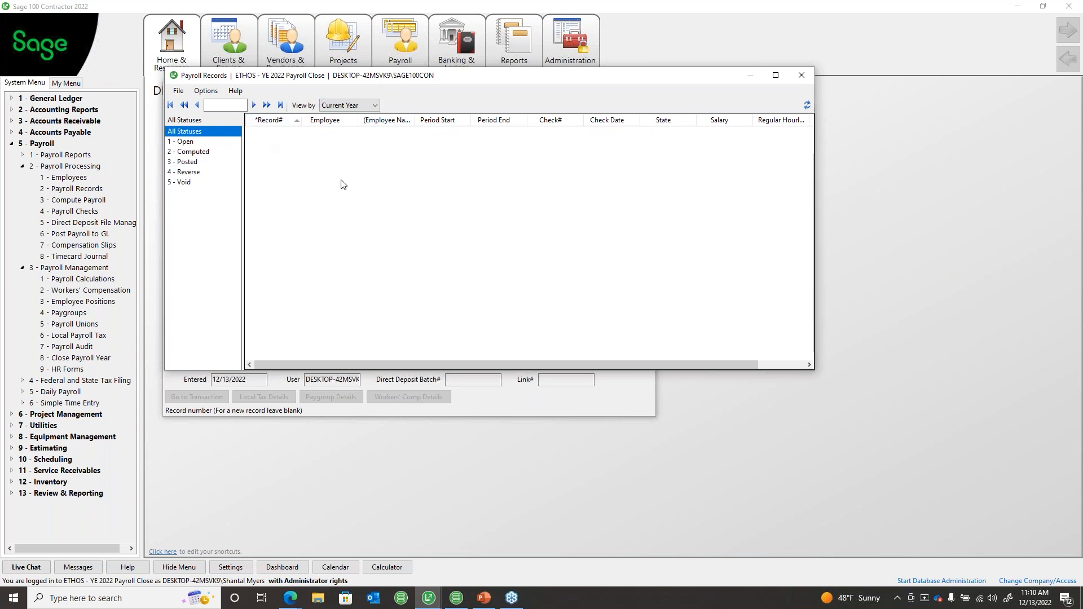
click(375, 107)
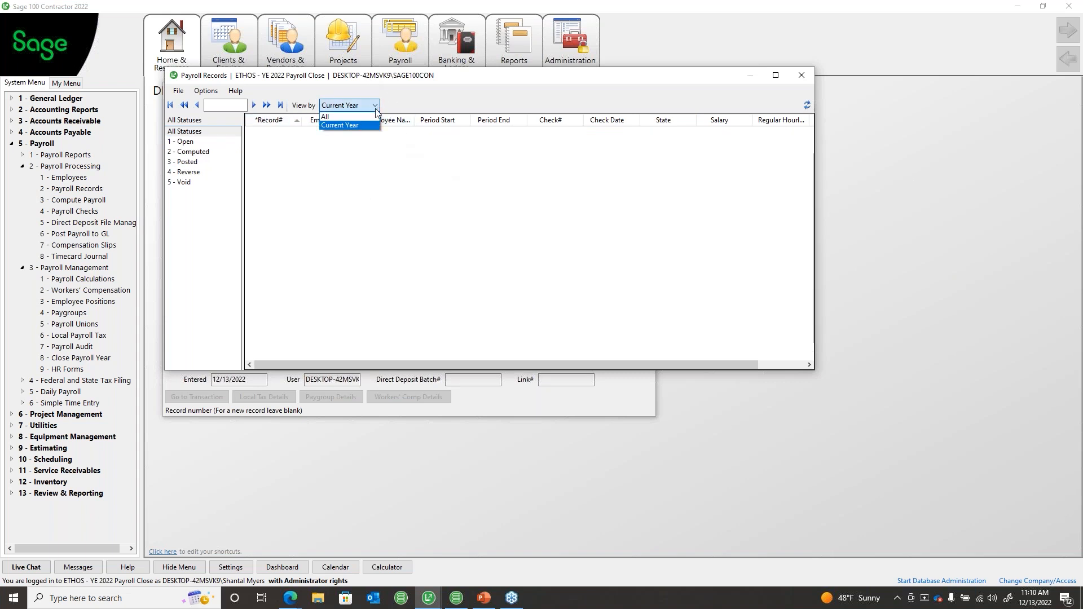
click(371, 117)
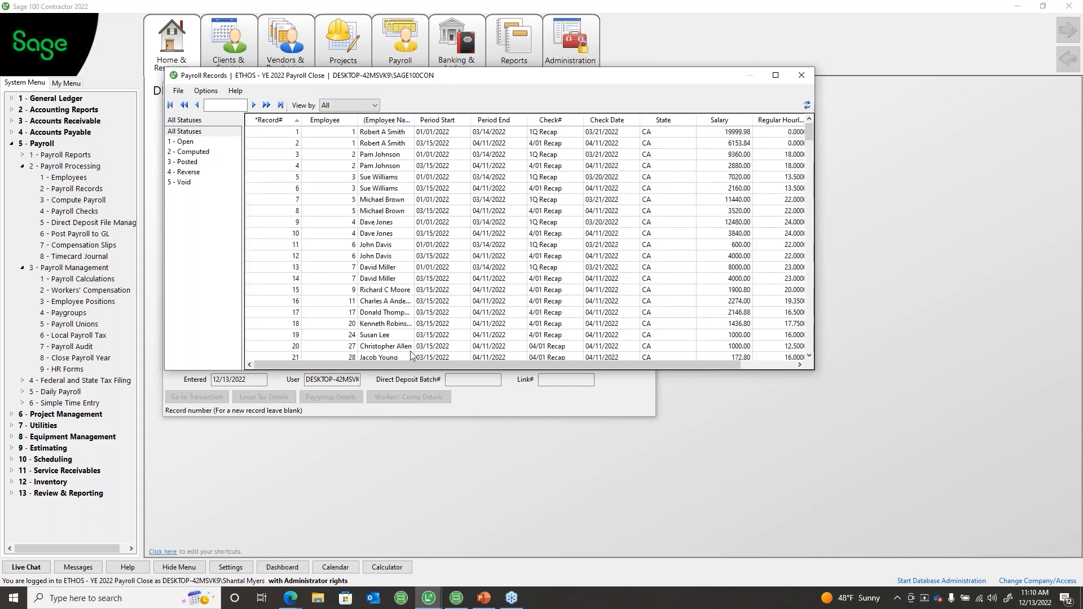
click(800, 75)
click(643, 89)
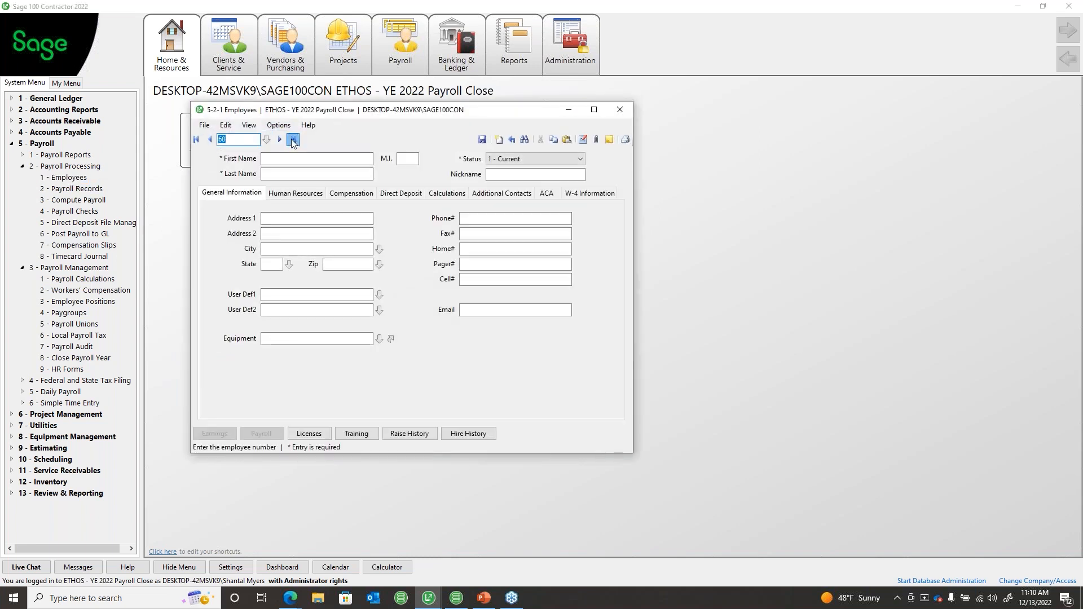
Step: Check the last employee's payroll history, close the Employees window, and expand 1 - Payroll Reports
click(294, 140)
click(261, 433)
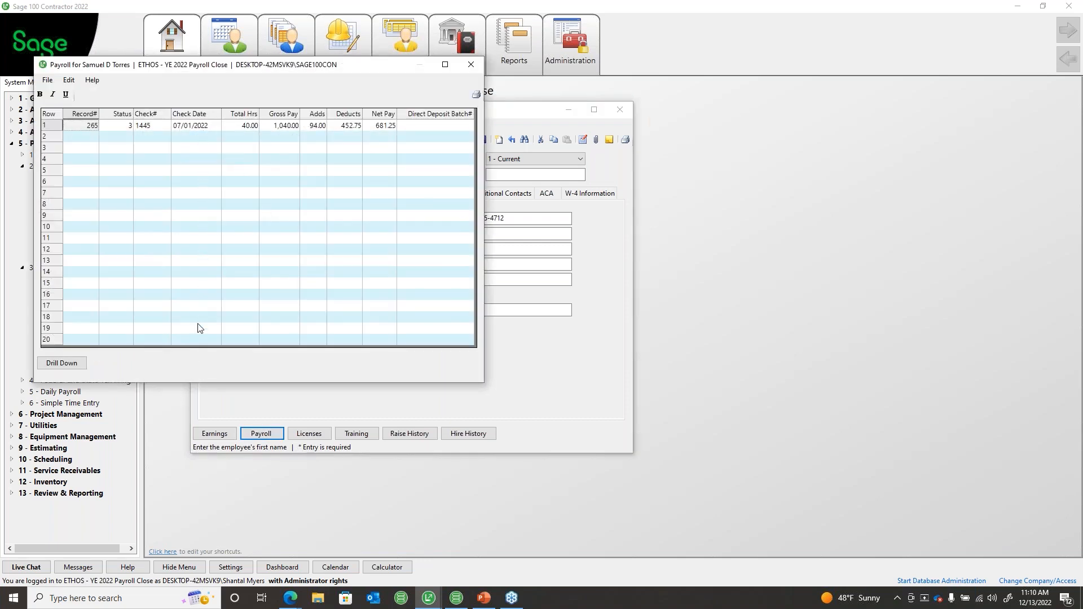
click(478, 66)
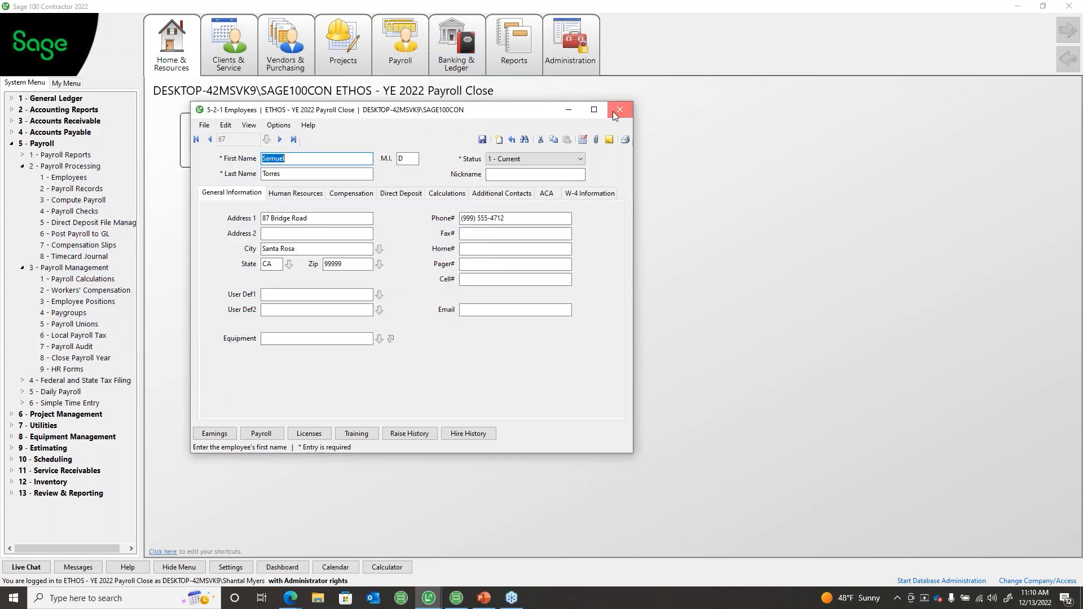
click(614, 112)
double_click(47, 156)
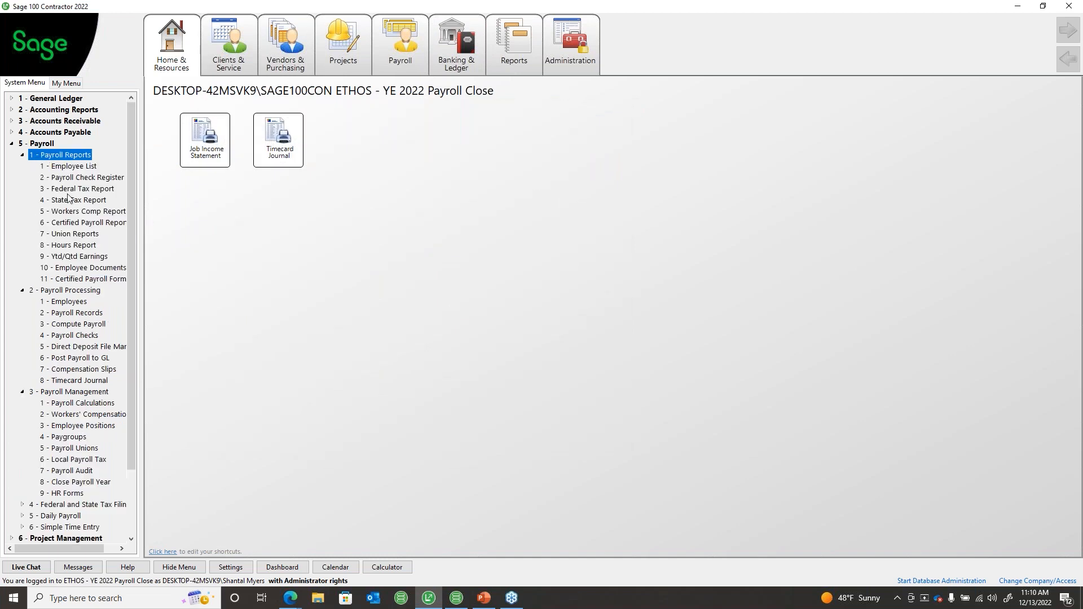
click(79, 249)
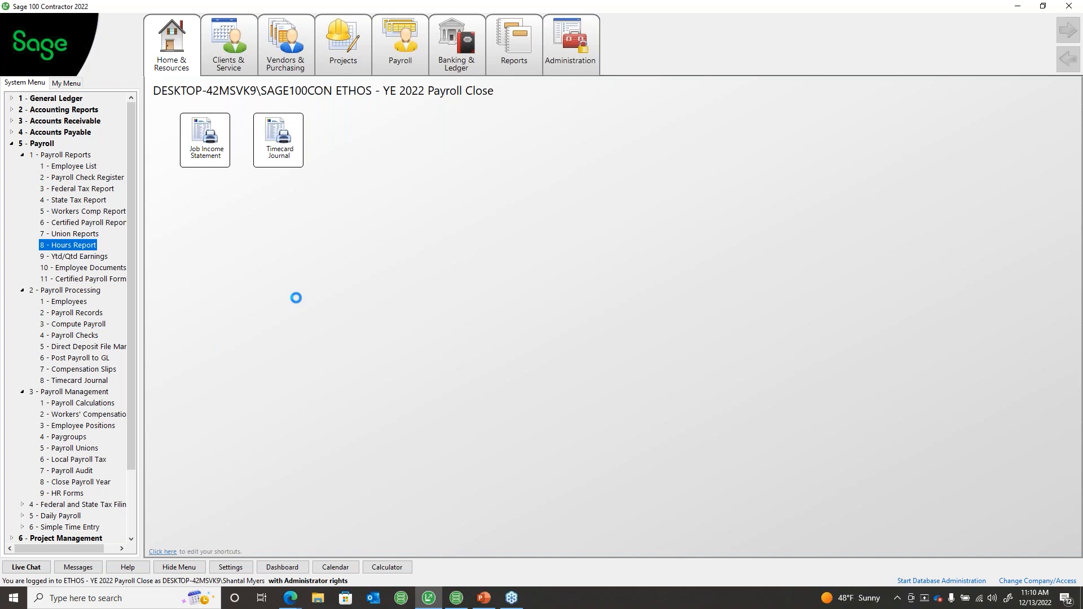
click(68, 236)
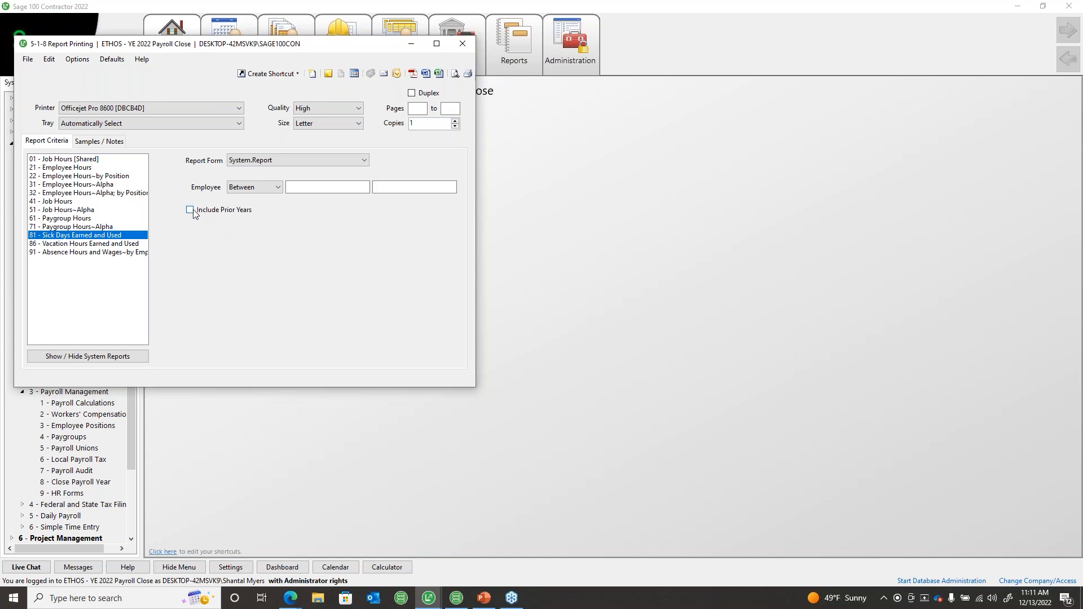
click(190, 210)
drag(261, 52, 390, 105)
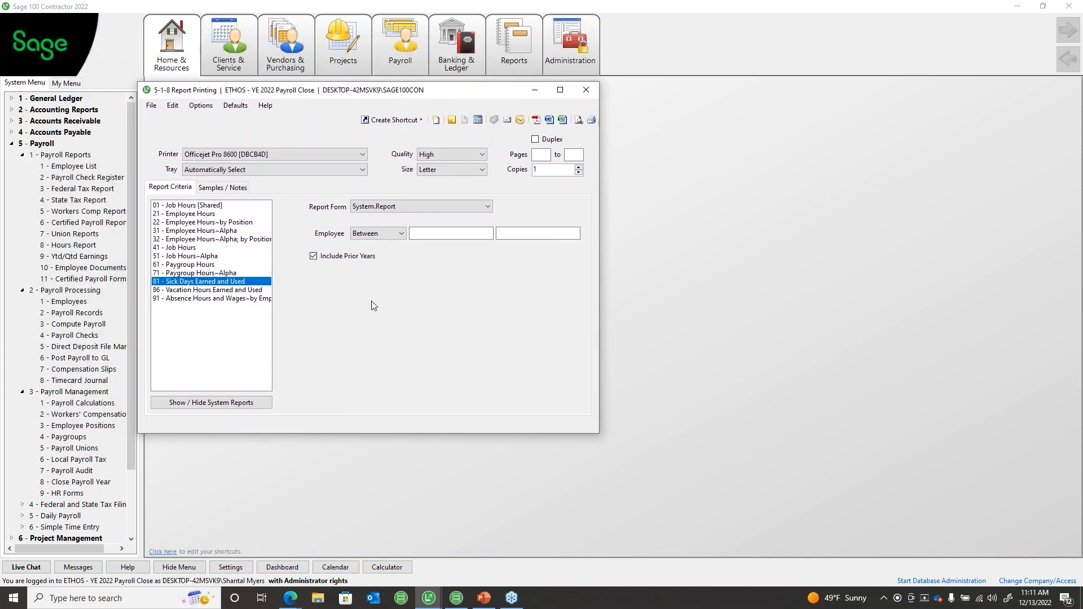
click(188, 214)
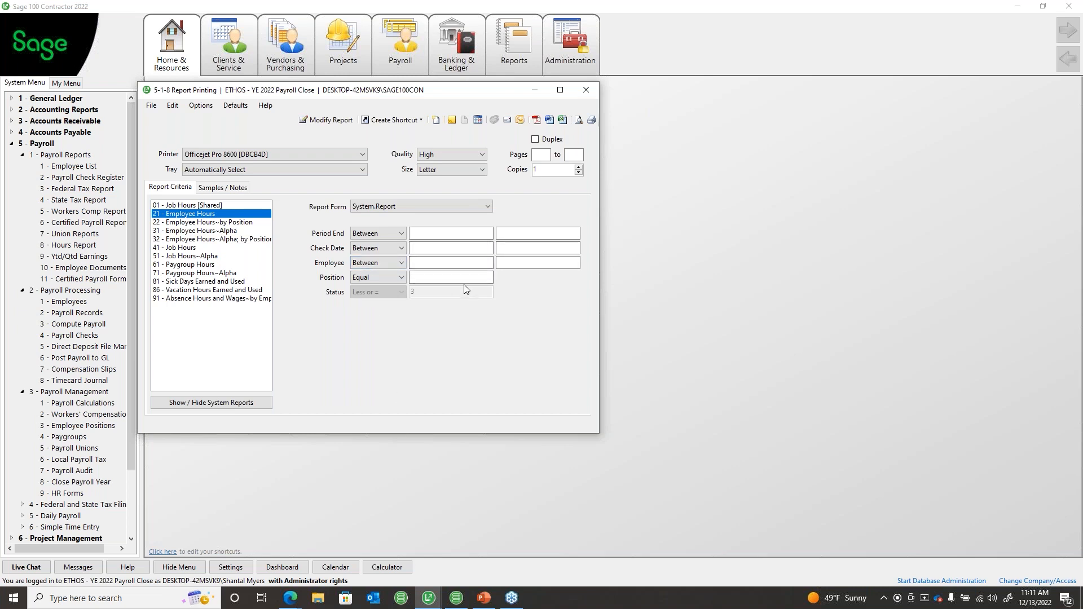
click(450, 247)
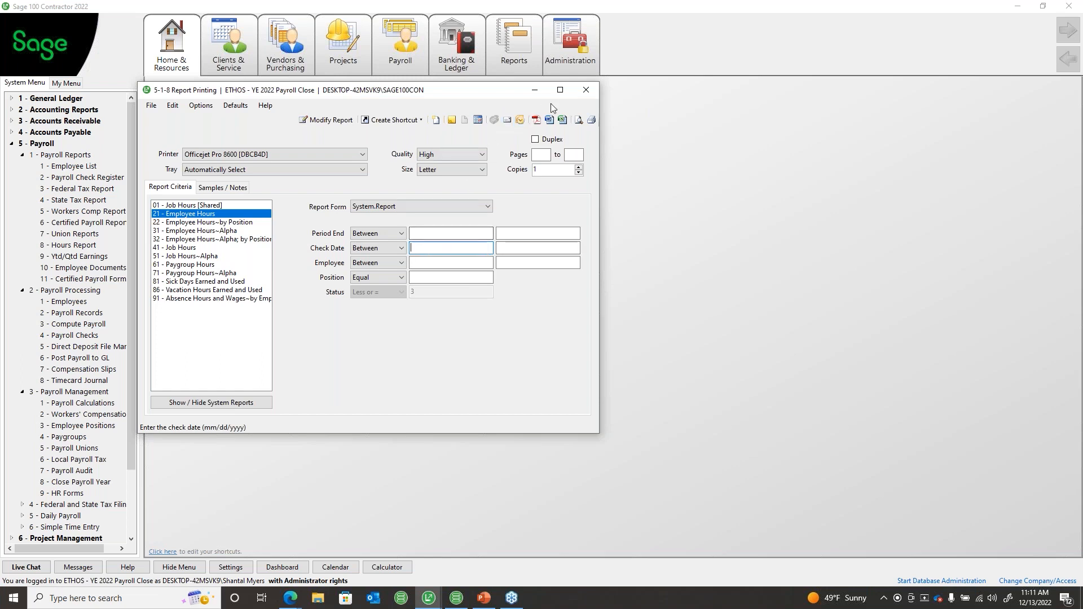
click(582, 93)
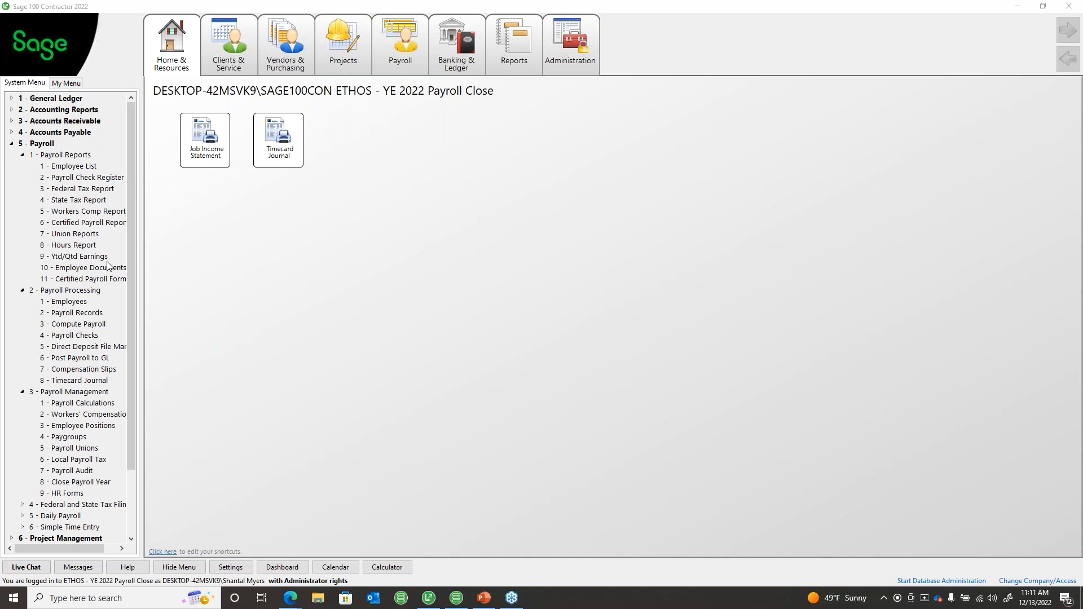
click(23, 155)
Step: Collapse the 2 - Payroll Processing branch in the System Menu tree
click(22, 166)
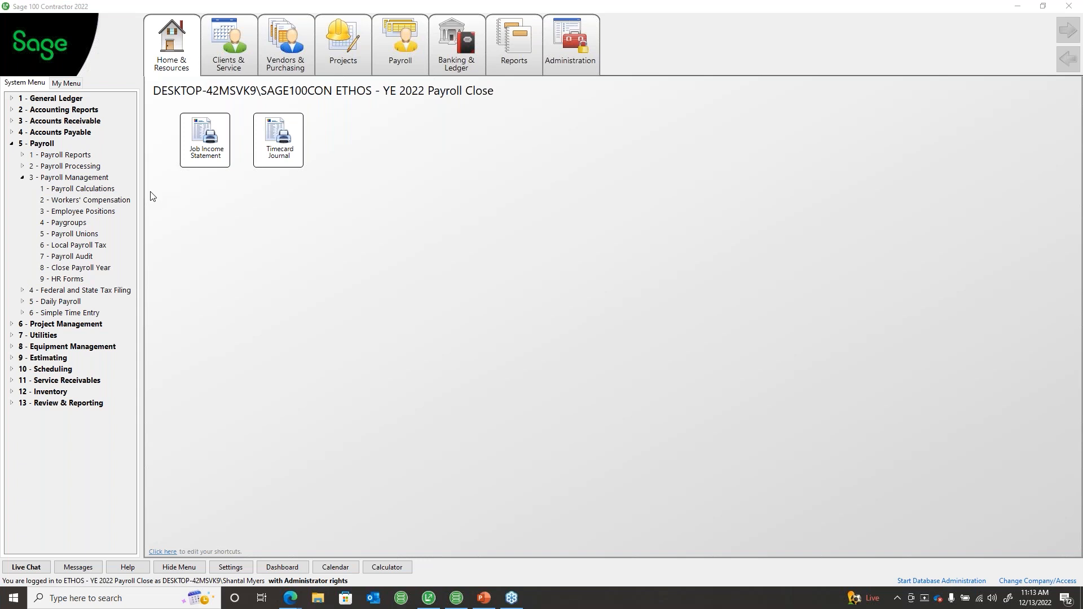
click(79, 190)
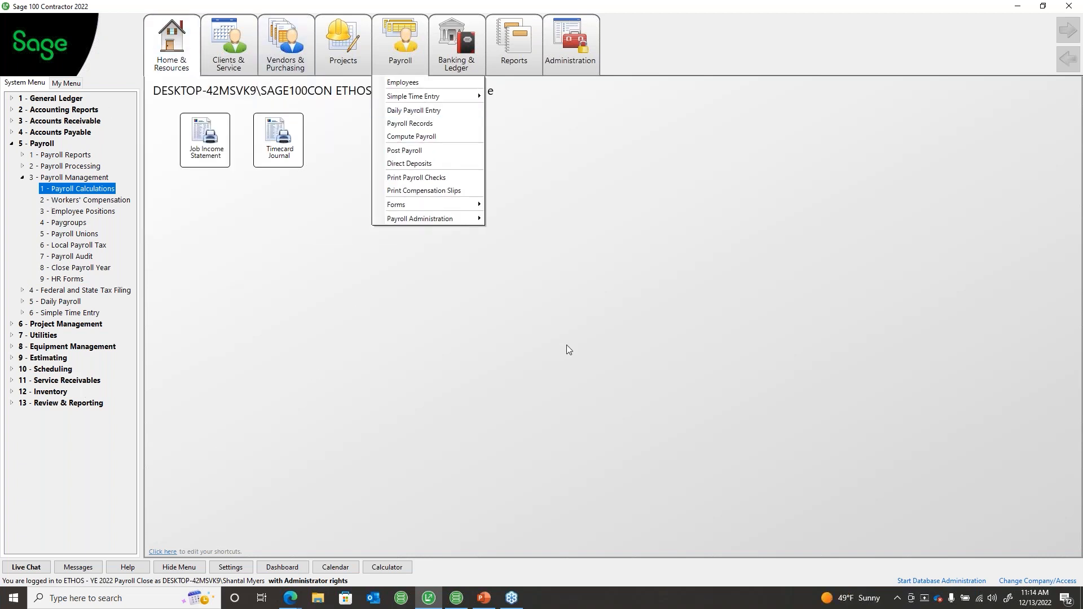
click(547, 372)
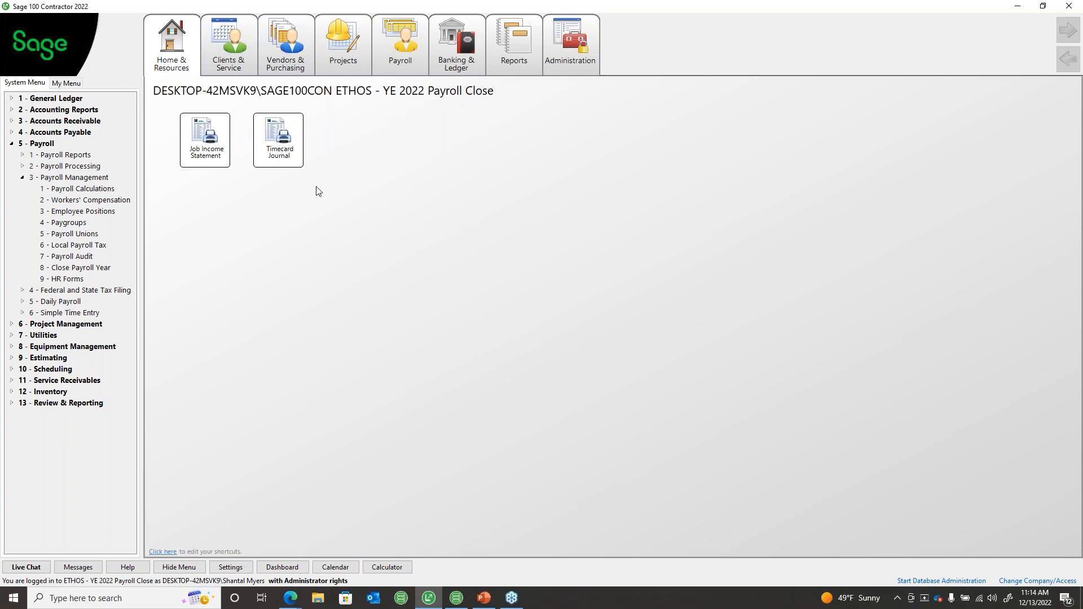
click(550, 69)
click(503, 370)
click(25, 180)
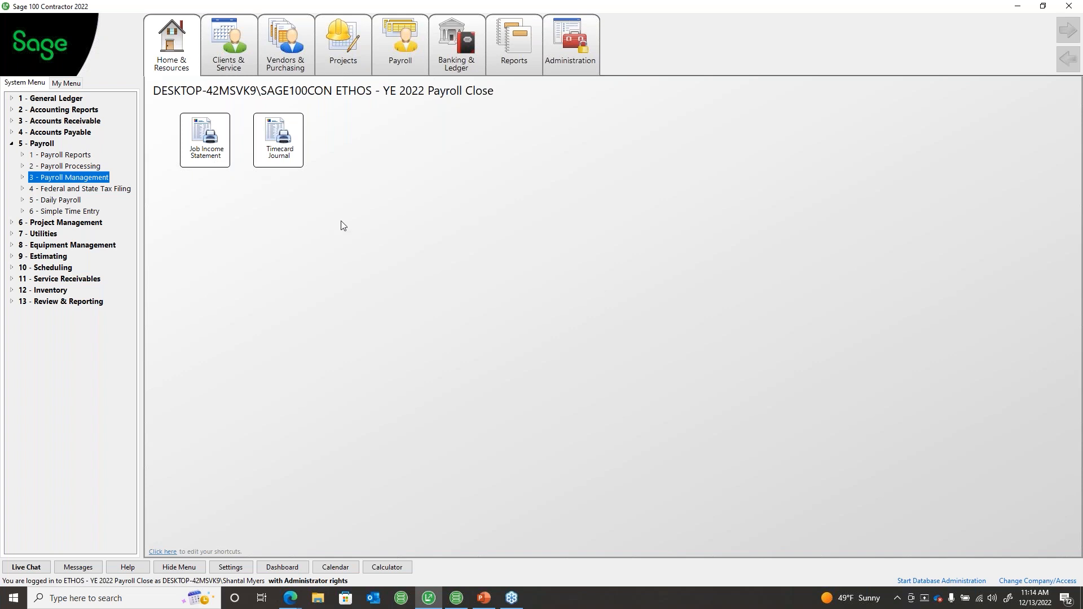
click(22, 177)
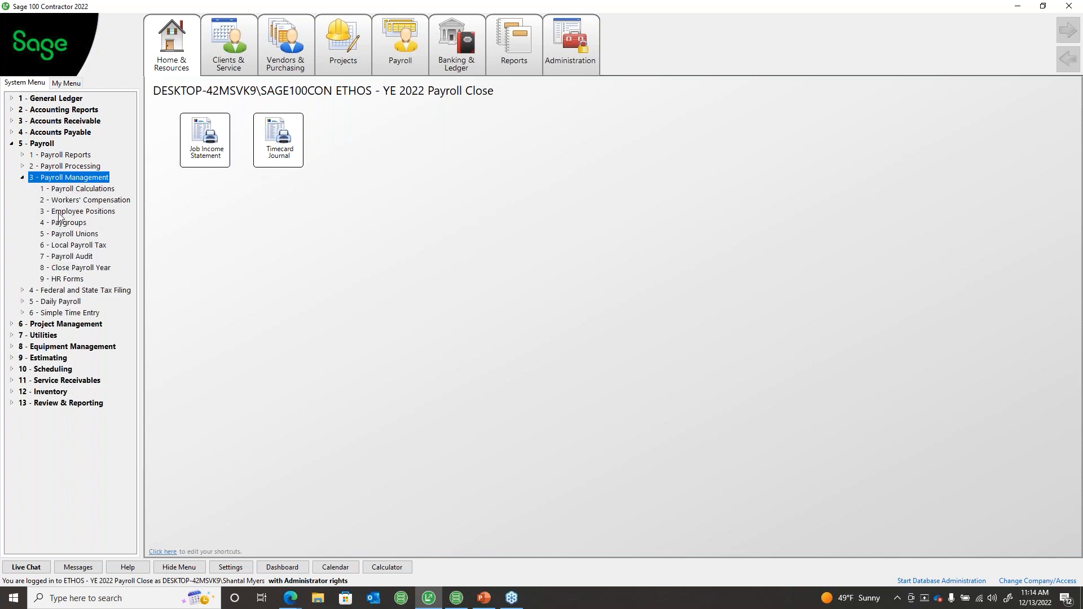
click(243, 305)
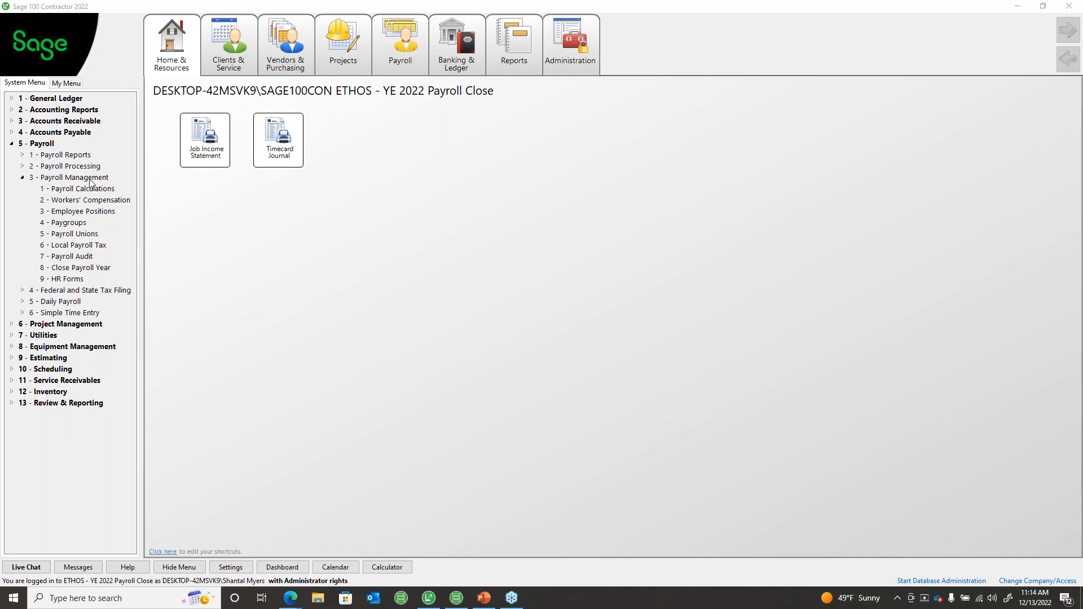
double_click(77, 166)
Step: Open the last employee's compensation details and set the pay classification to Salary
double_click(73, 178)
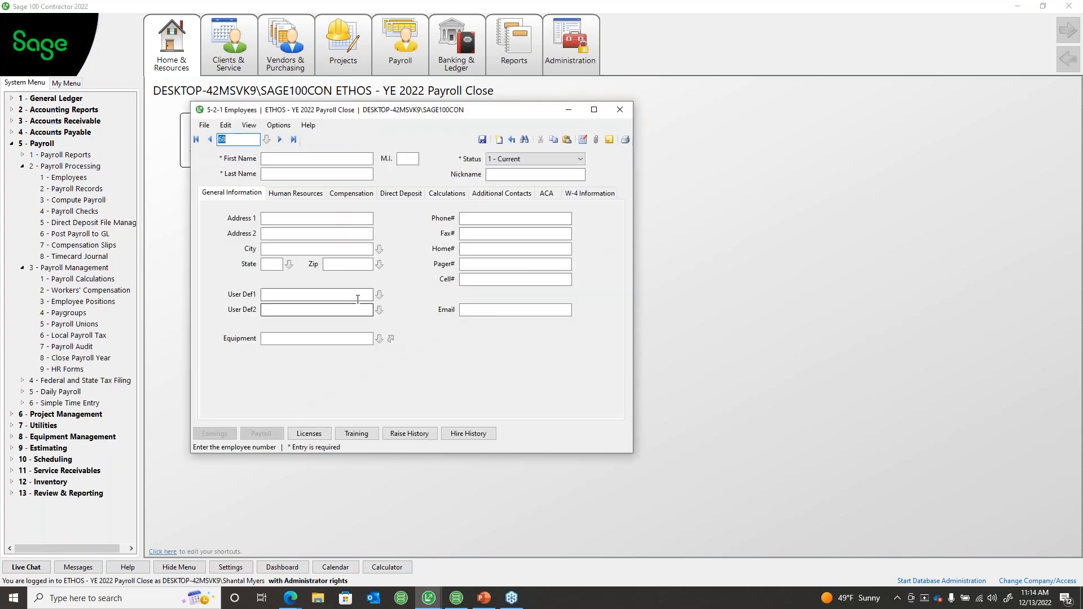
click(293, 139)
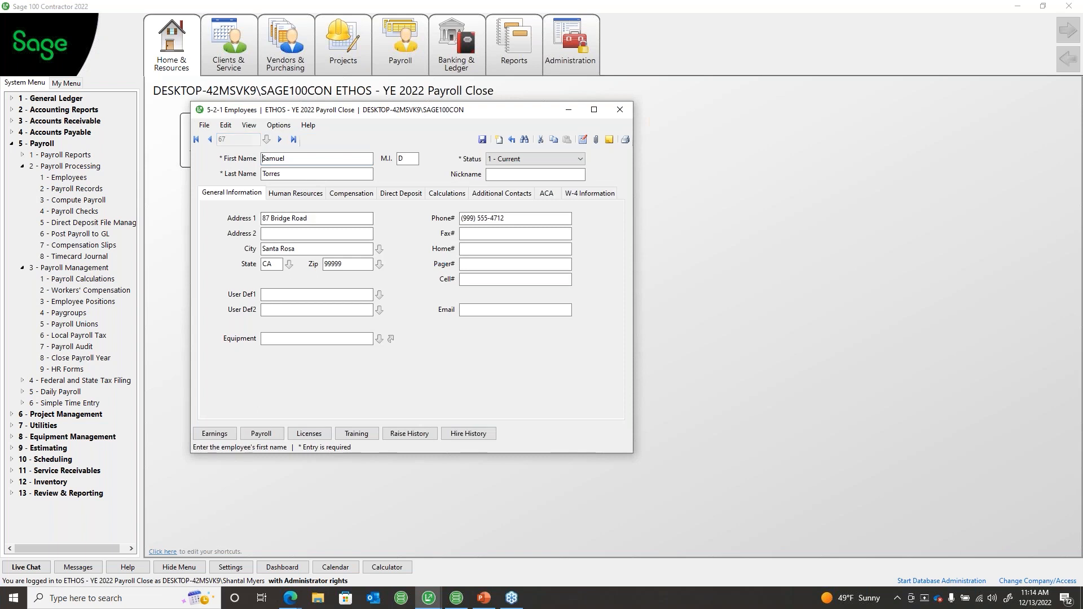
click(351, 193)
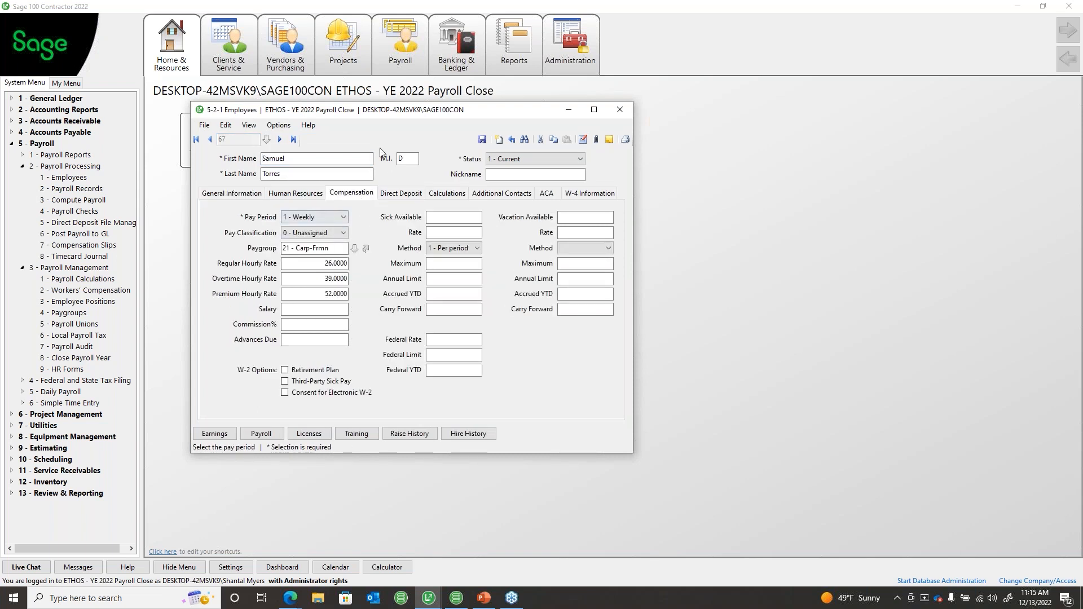
click(315, 233)
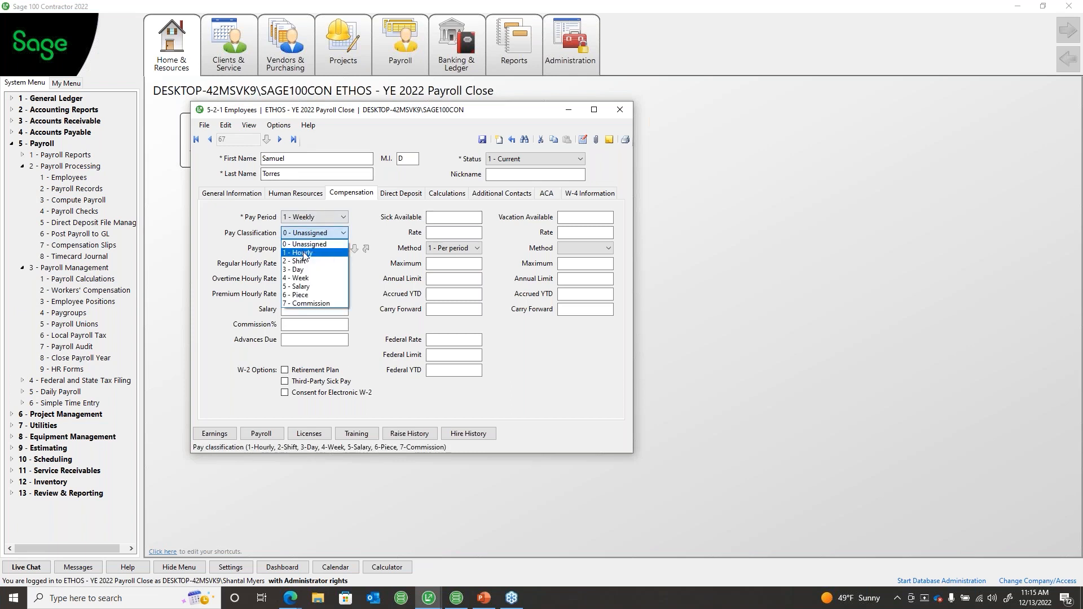
click(304, 253)
click(314, 233)
click(307, 287)
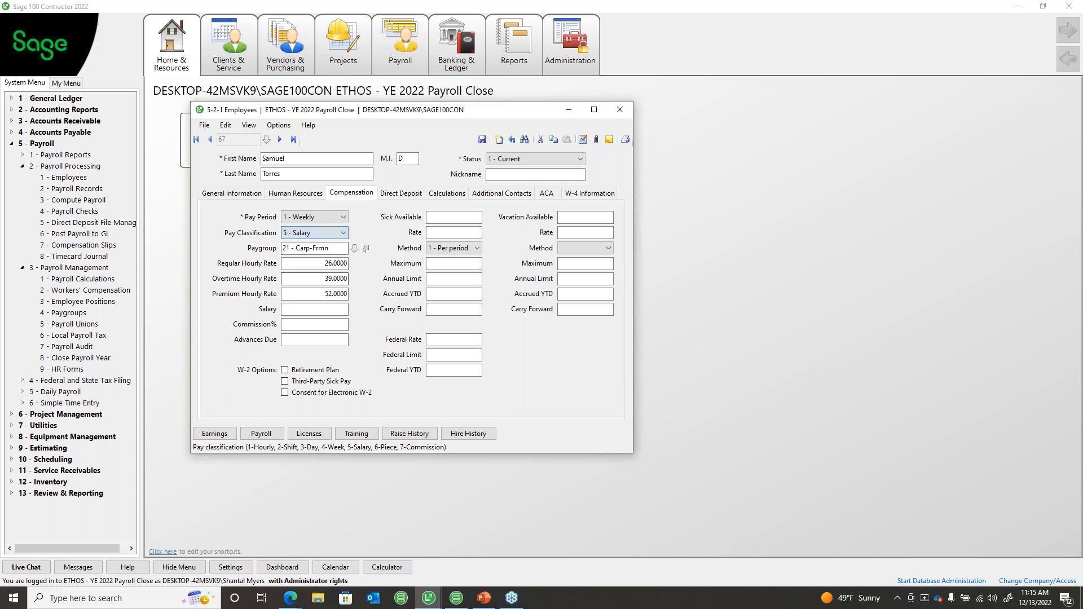
Step: Clear the Regular, Overtime and Premium hourly rates and enter a 1,250.00 salary
click(318, 263)
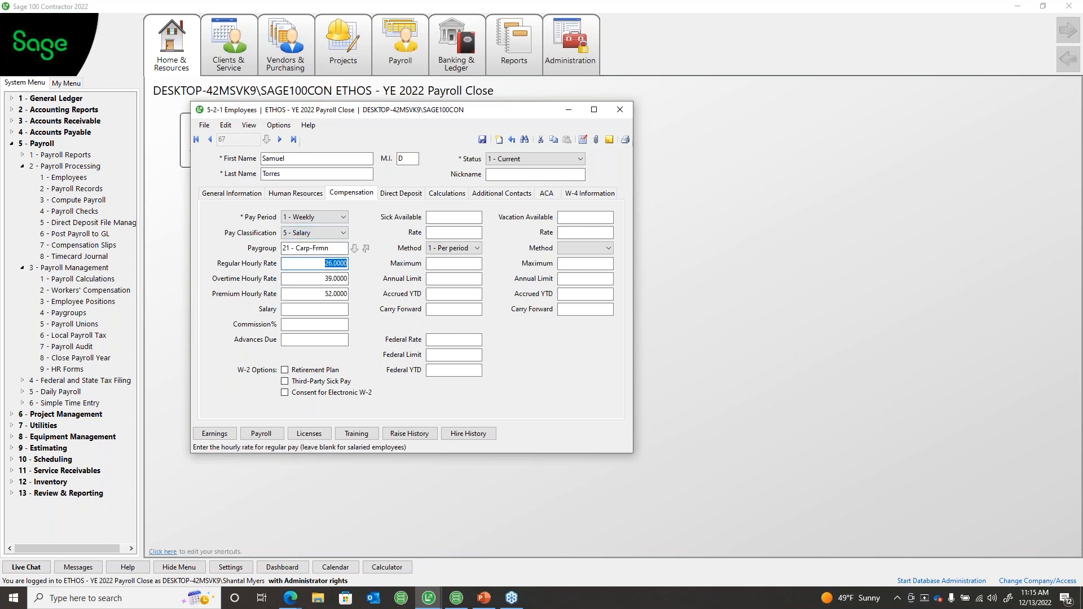
key(Delete)
key(Tab)
key(Delete)
key(Tab)
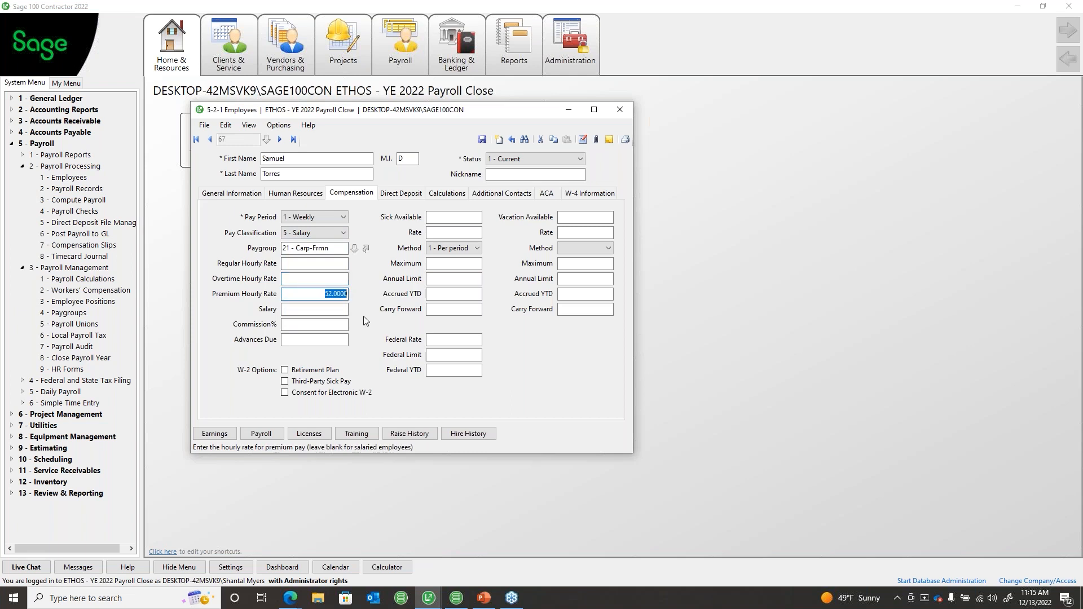
key(Delete)
key(Tab)
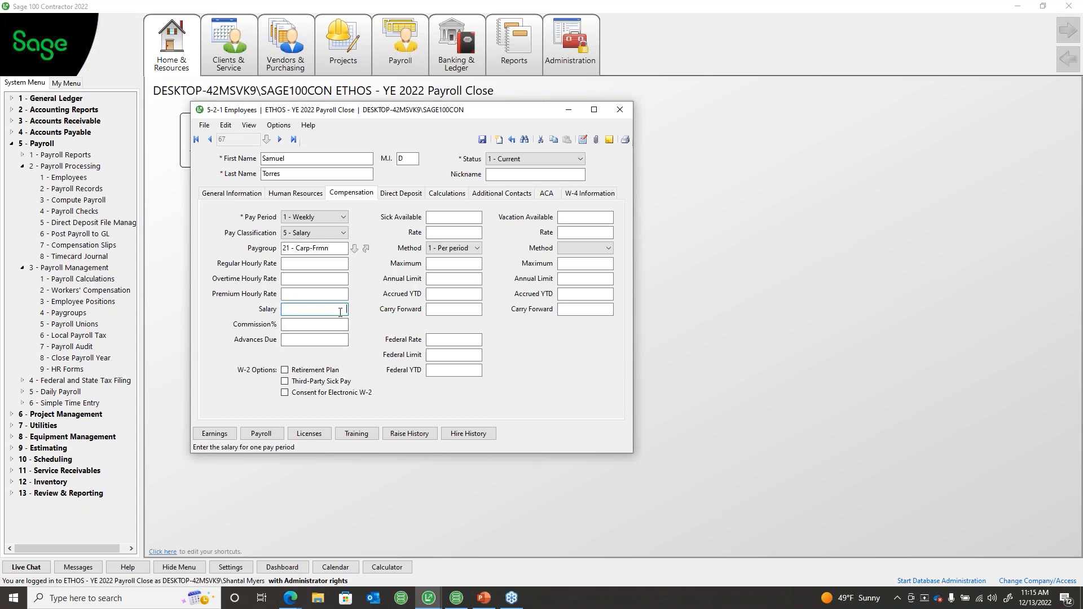
text(1250)
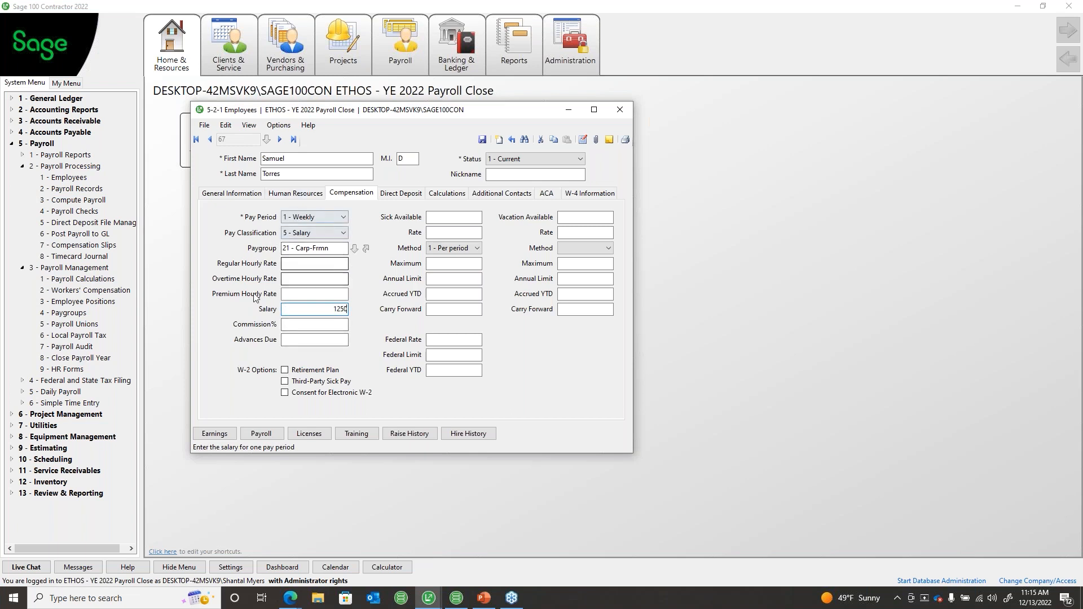
click(320, 322)
click(320, 309)
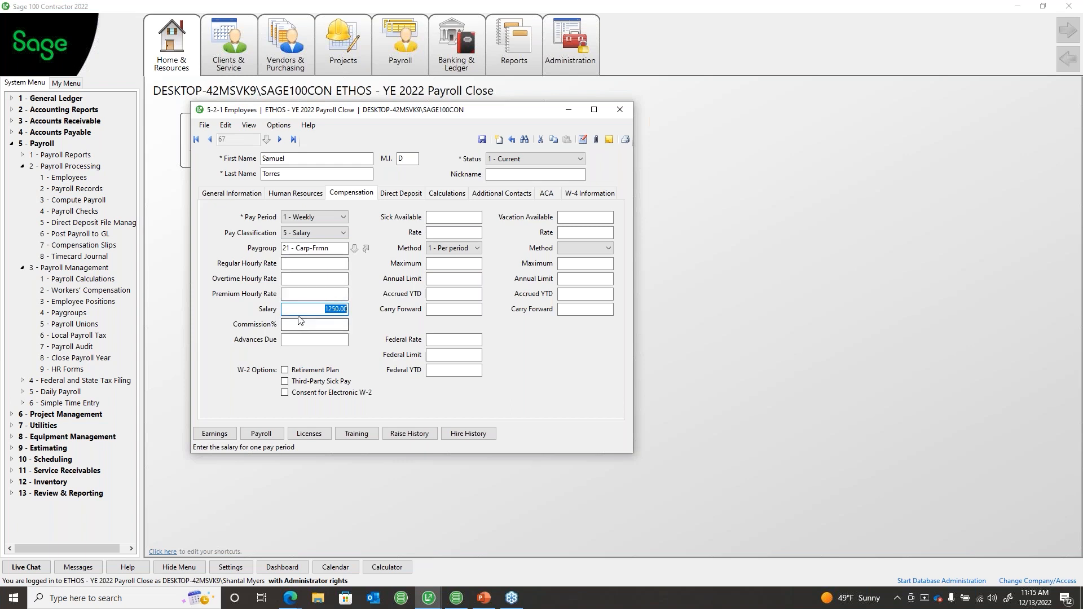
Step: Keep Salary as the pay classification and save, confirming past the Social Security maximum reminder
click(316, 231)
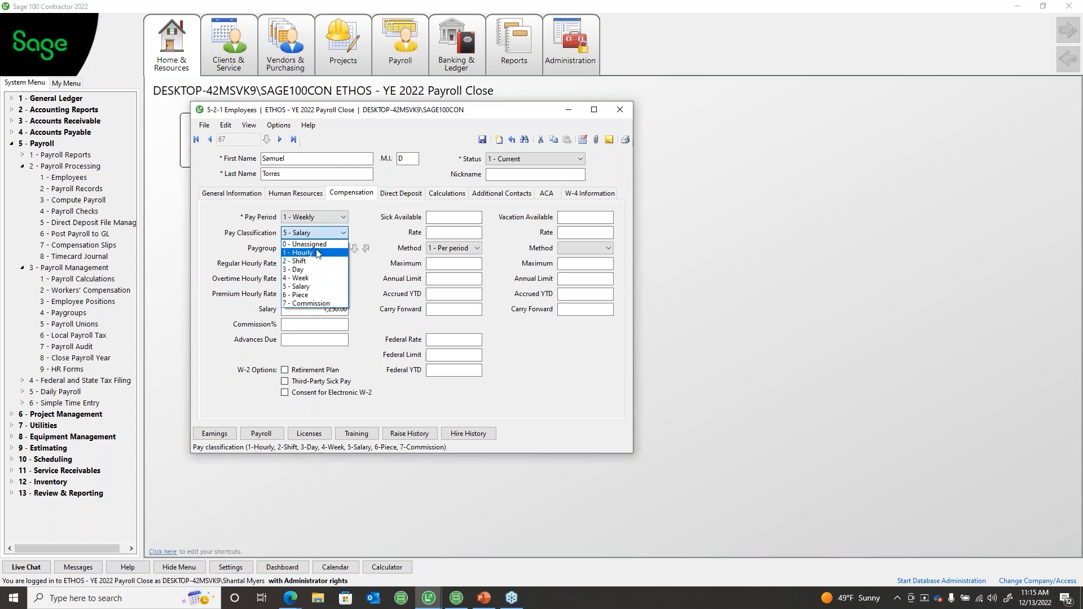
click(378, 228)
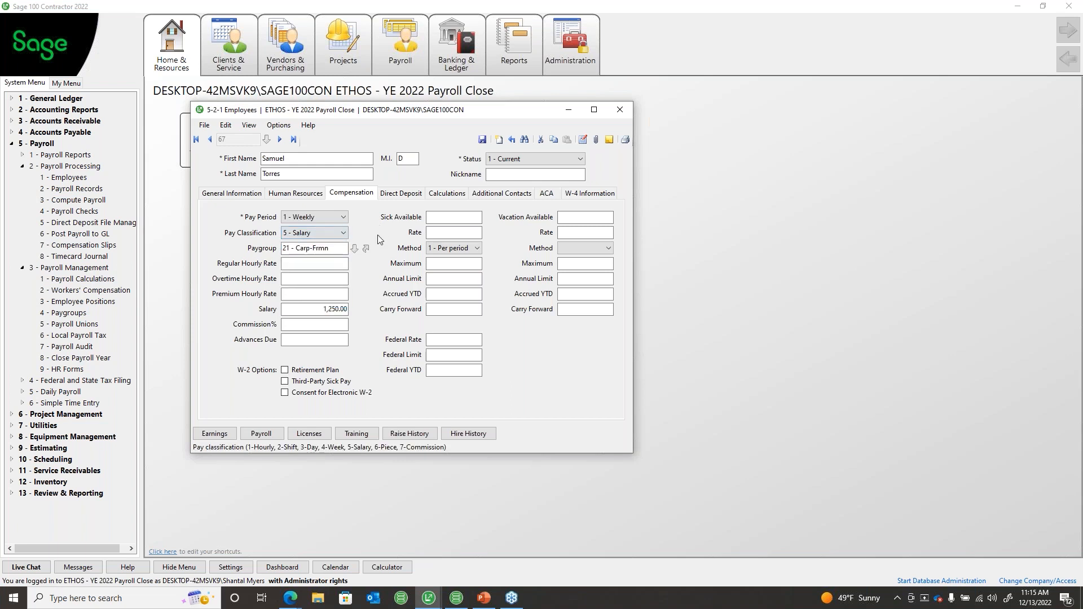
click(482, 139)
click(584, 351)
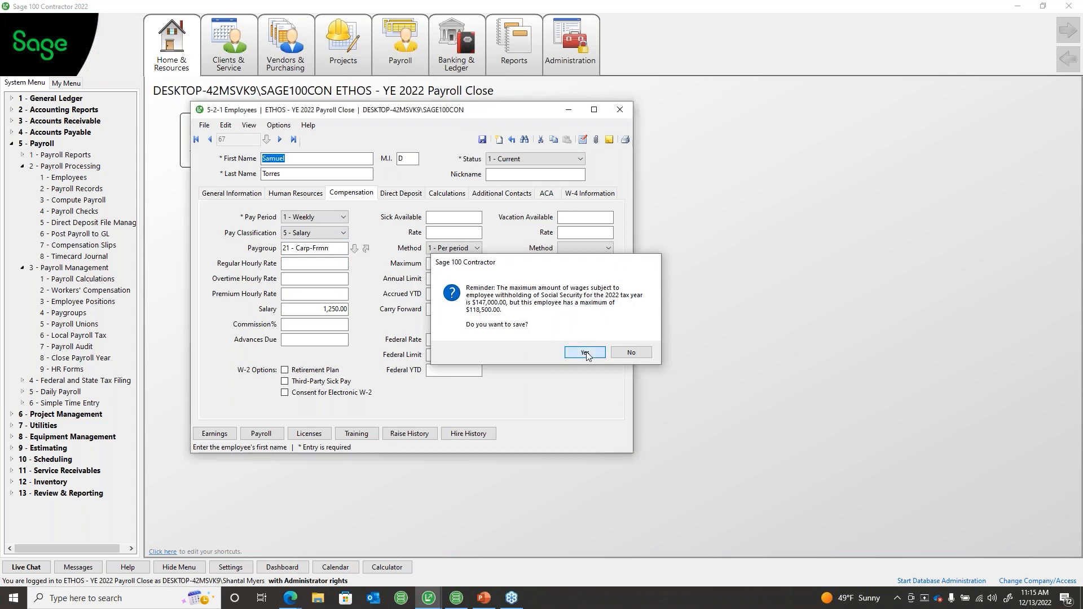
click(584, 350)
click(512, 139)
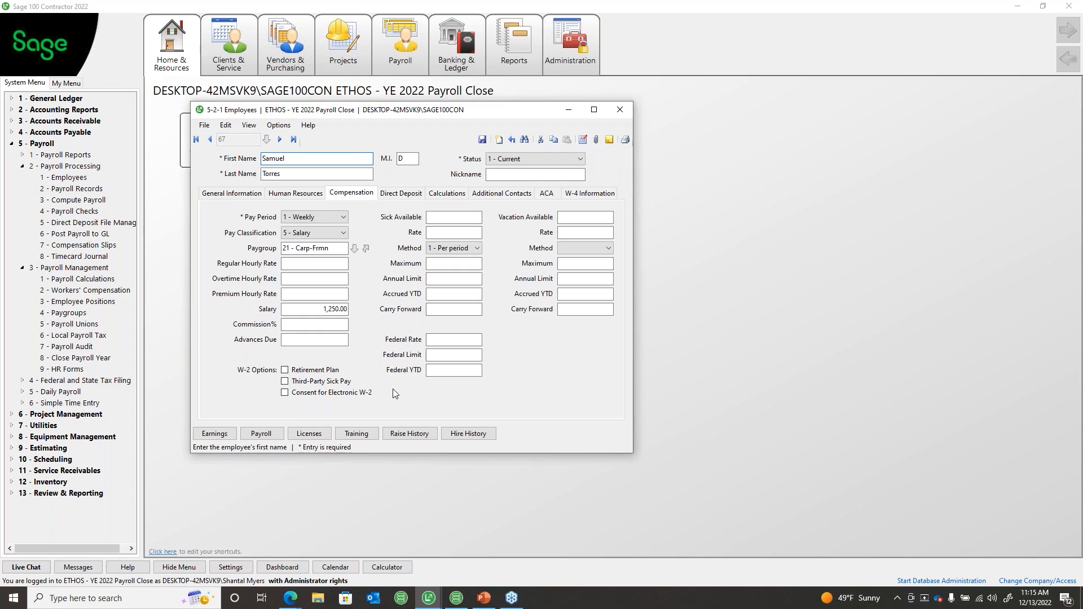
click(410, 433)
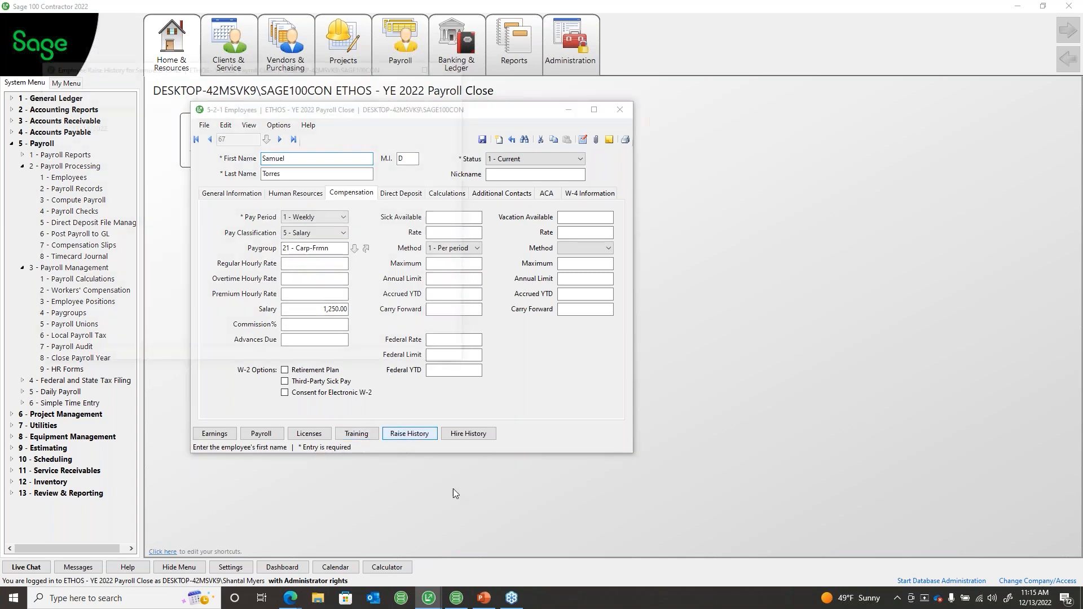
drag(263, 72, 711, 203)
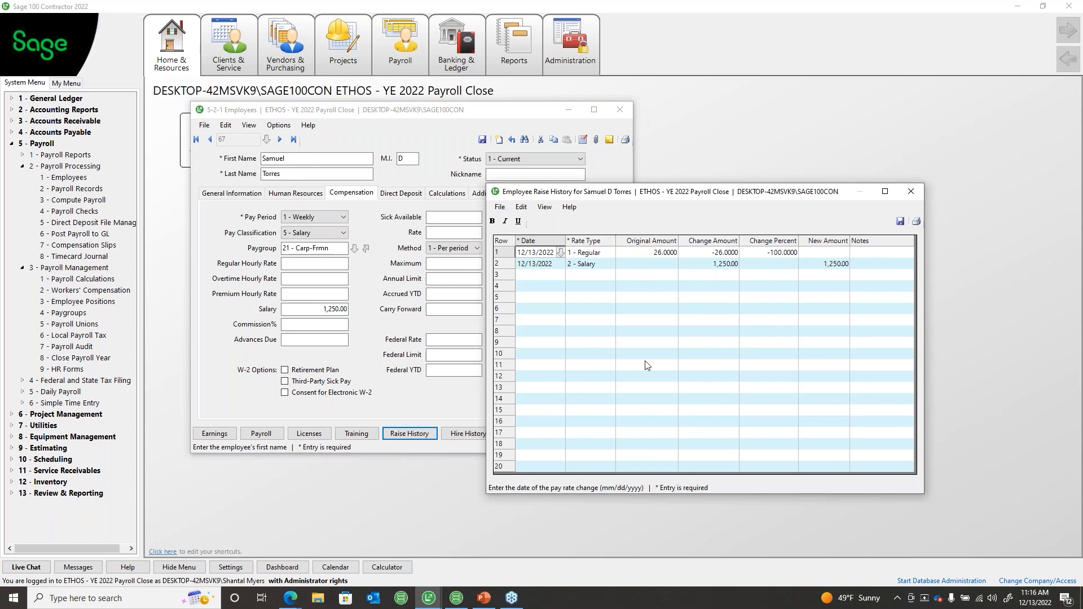
drag(503, 277, 511, 433)
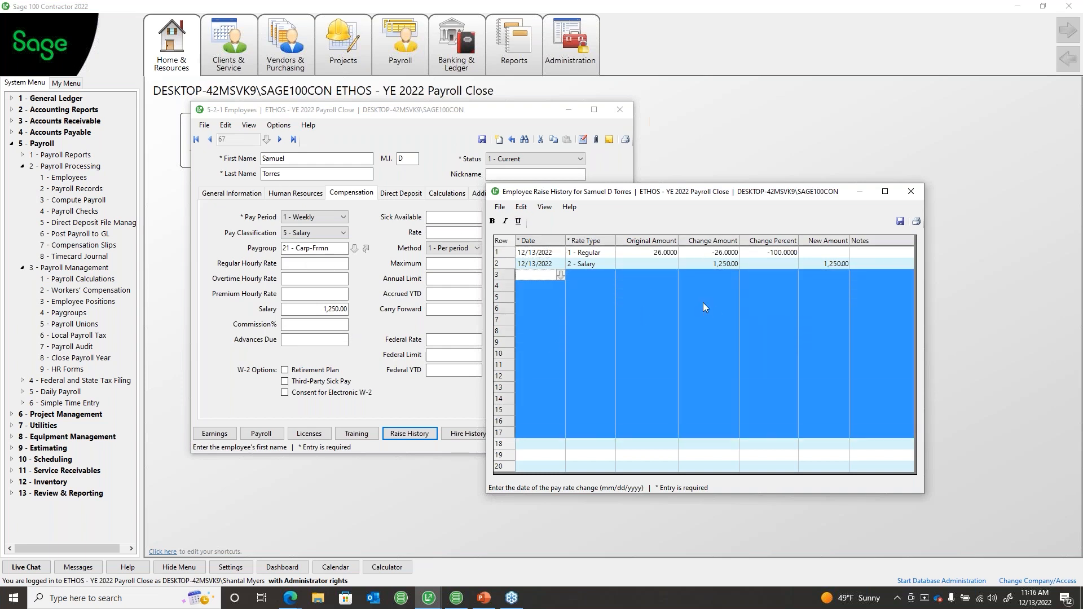
click(911, 191)
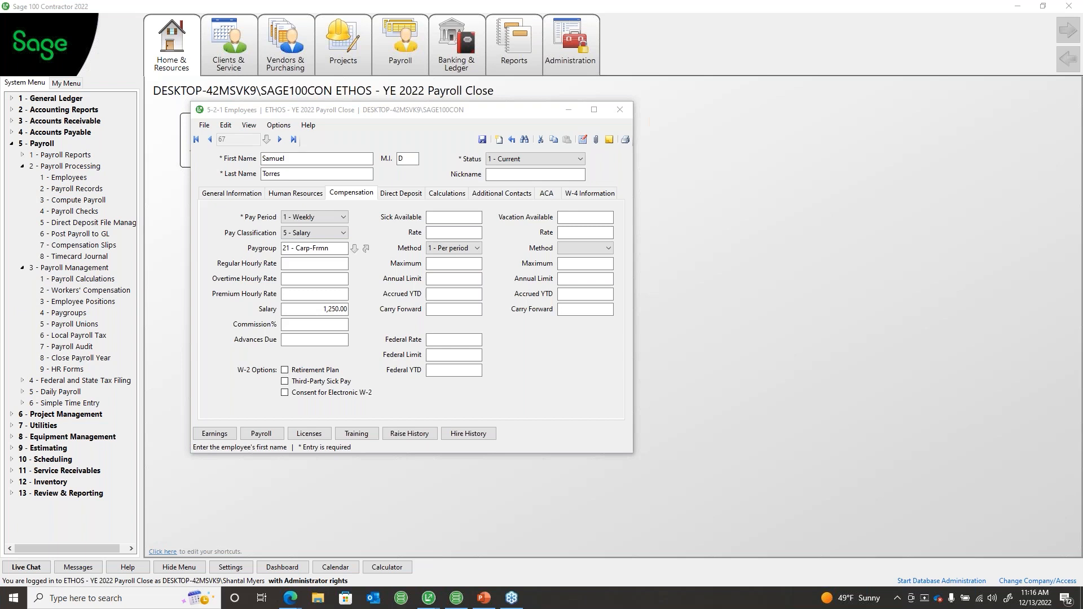
Step: Close the Employees window and select 5-3-8 Close Payroll Year
click(618, 107)
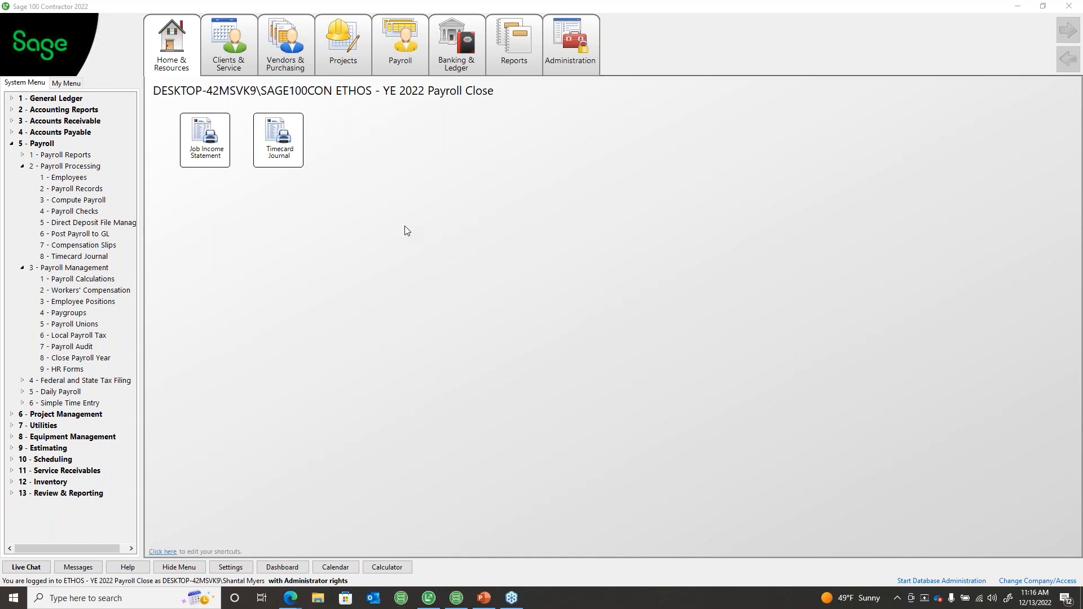
click(101, 359)
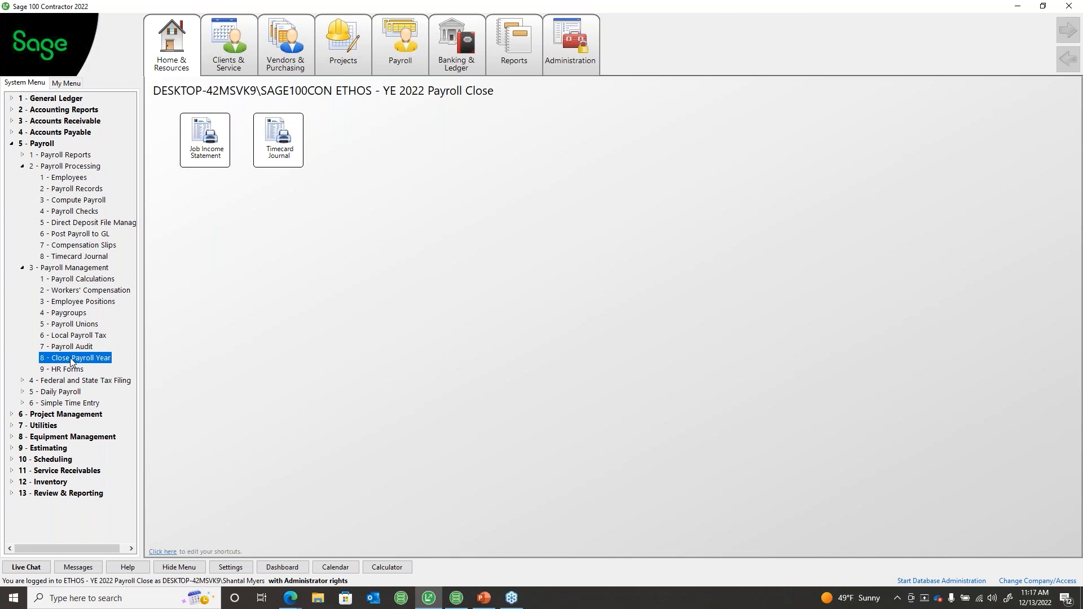
double_click(71, 358)
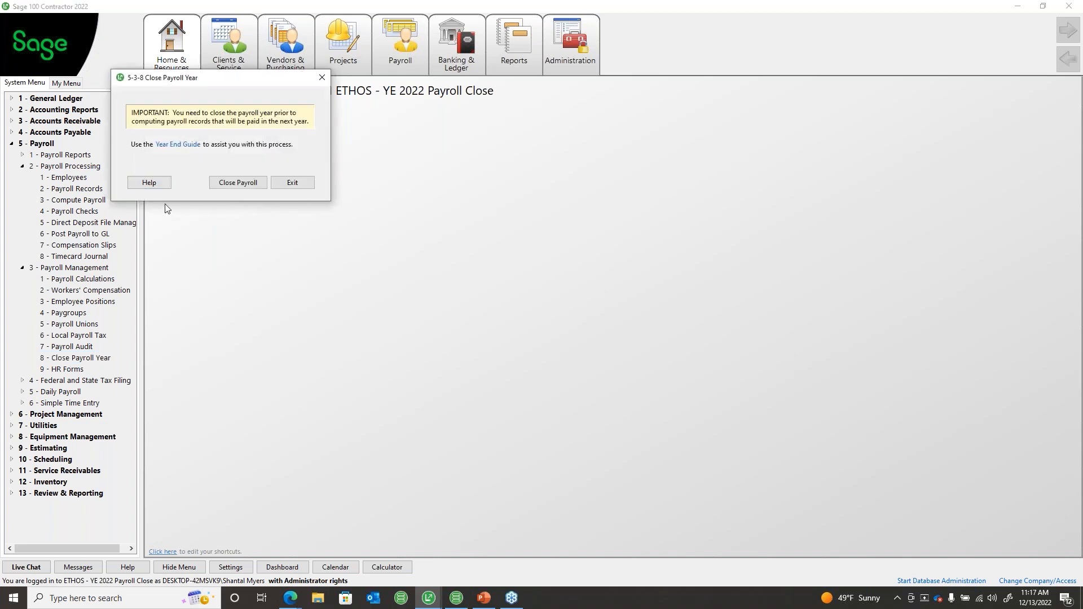
click(321, 77)
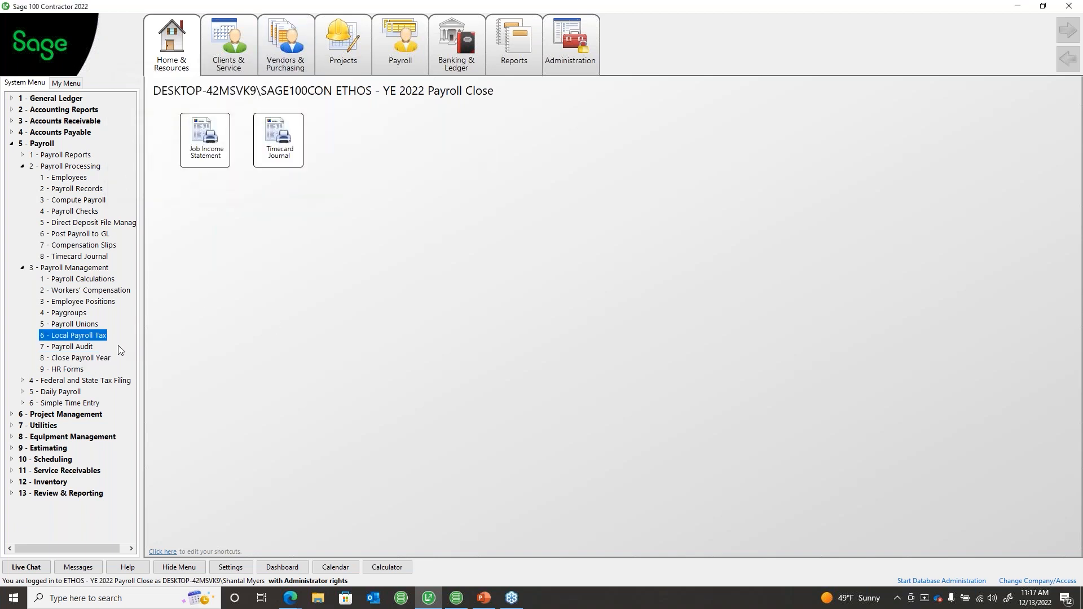
click(66, 361)
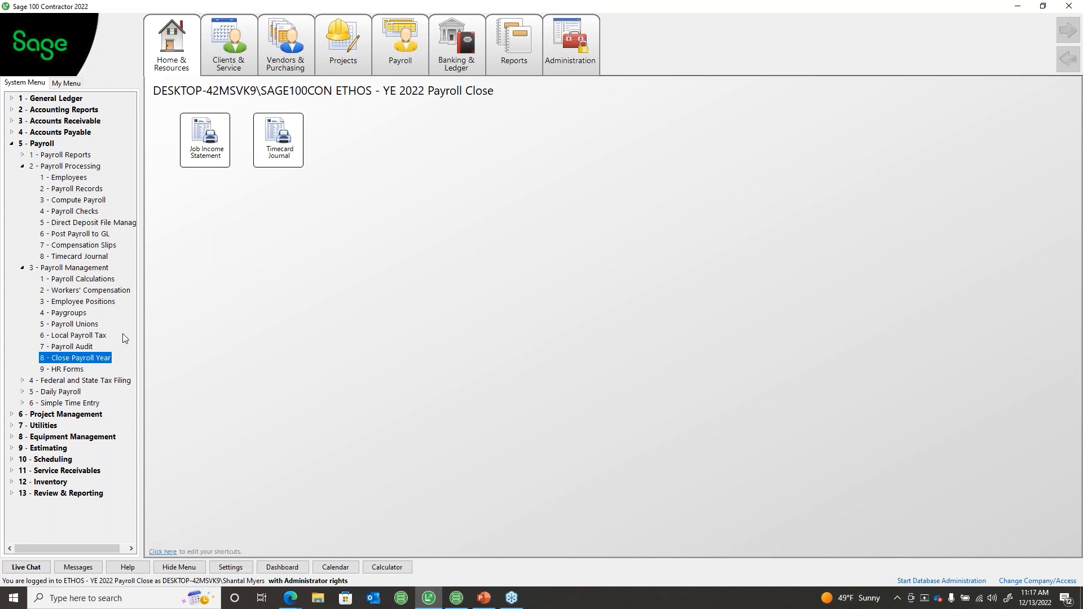
key(alt+Tab)
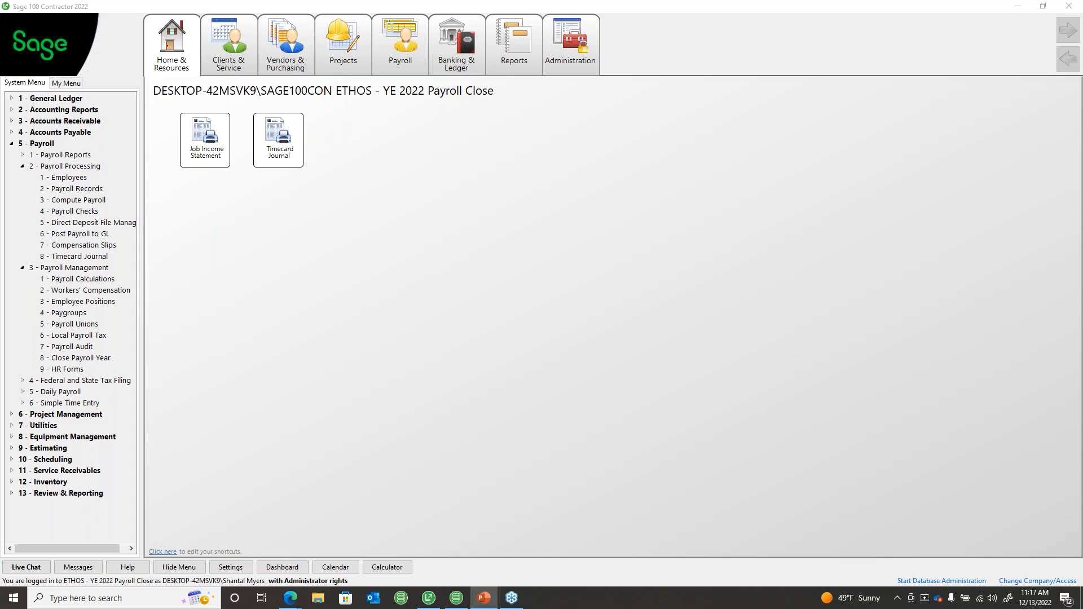
Step: Back up the ETHOS - YE 2022 Payroll Close company in Database Administration, then close it
click(429, 598)
click(458, 599)
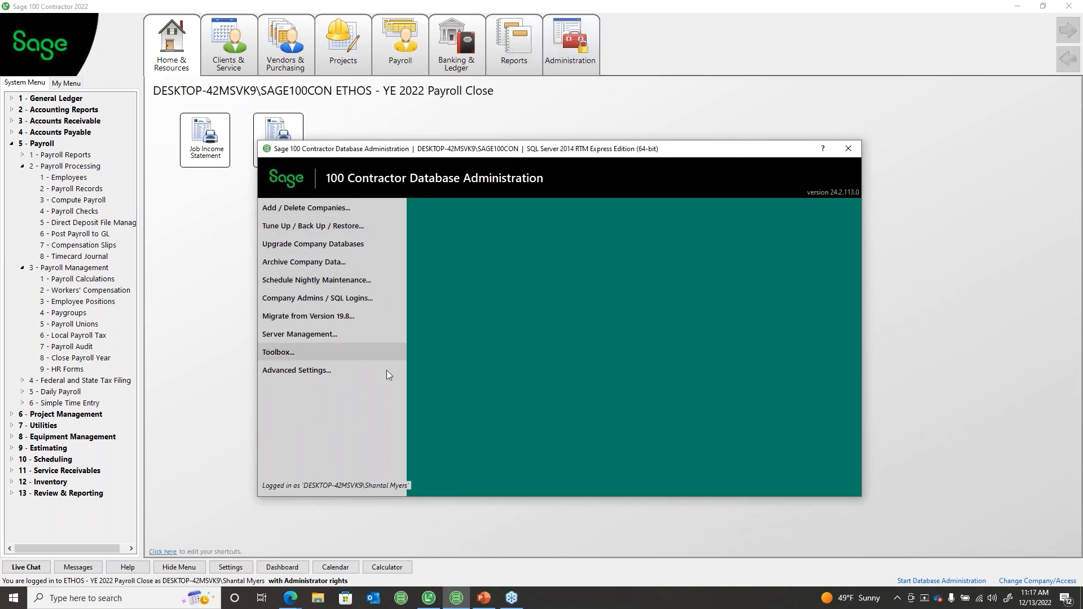
click(328, 226)
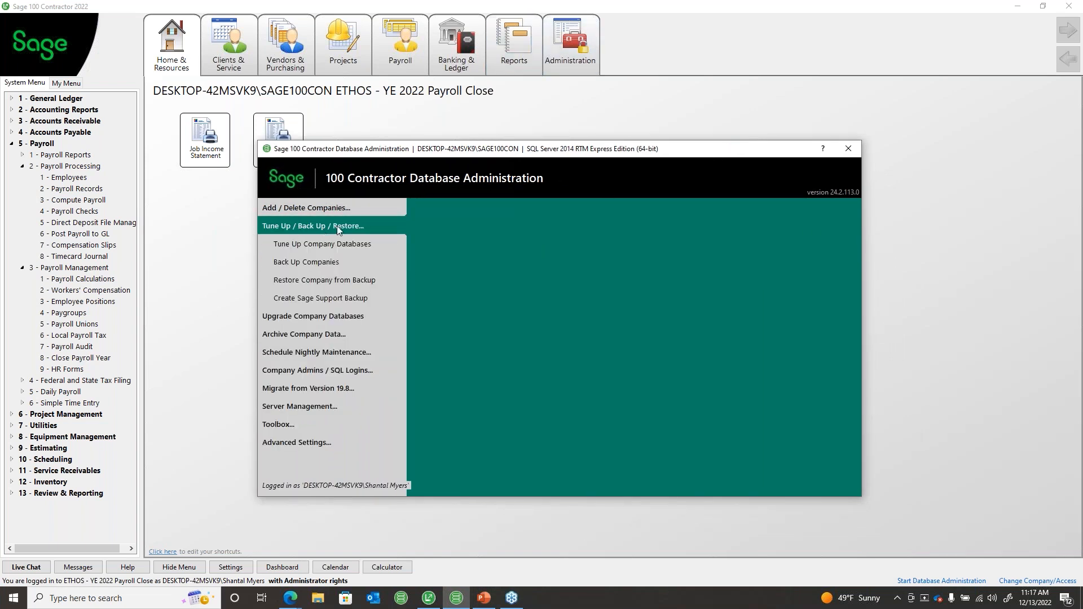
click(327, 263)
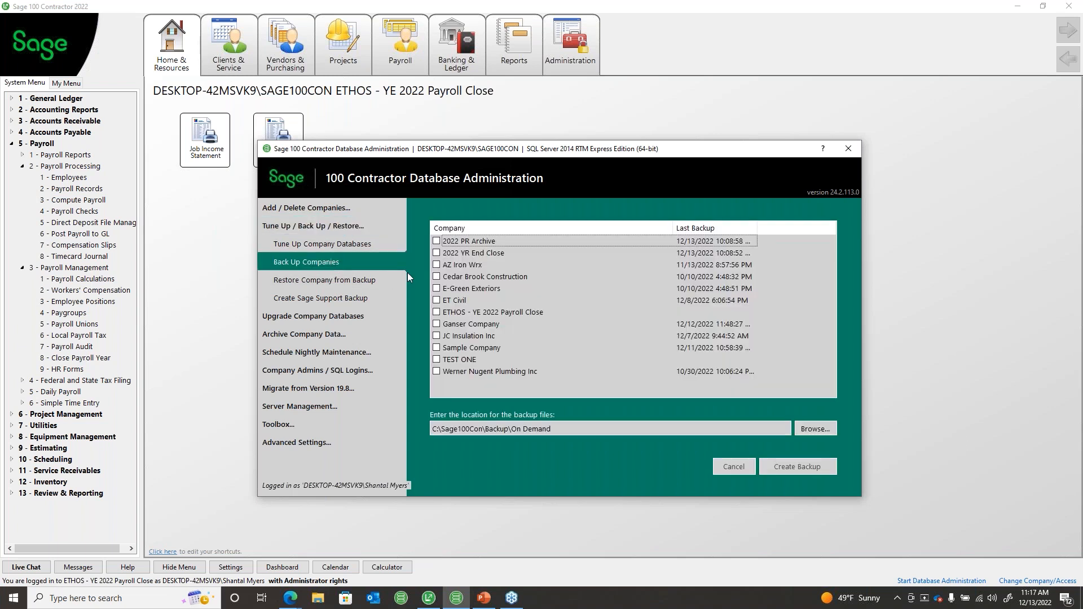
click(436, 311)
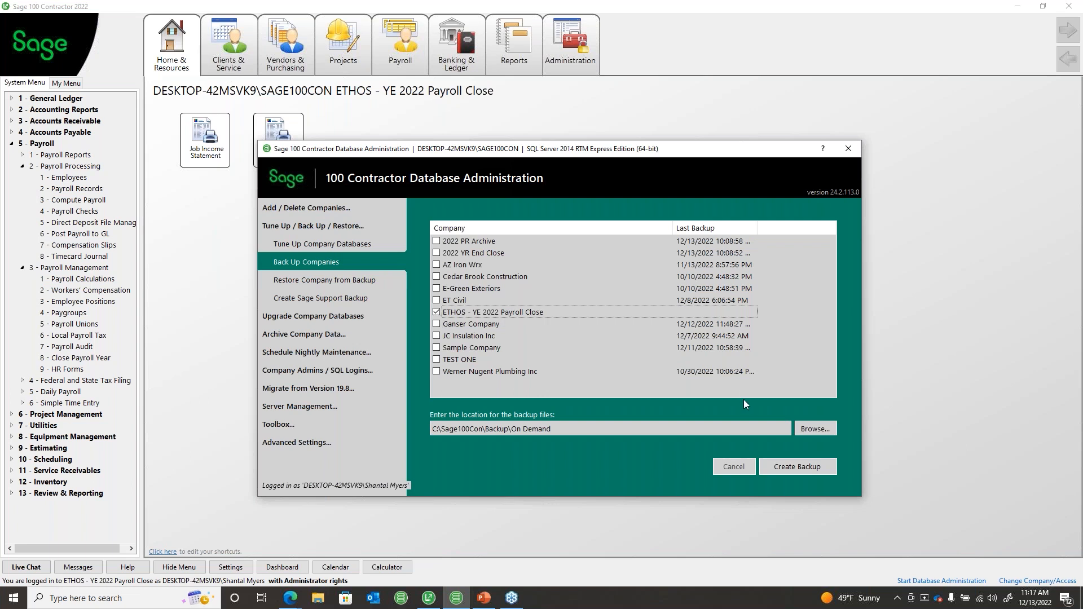
click(800, 467)
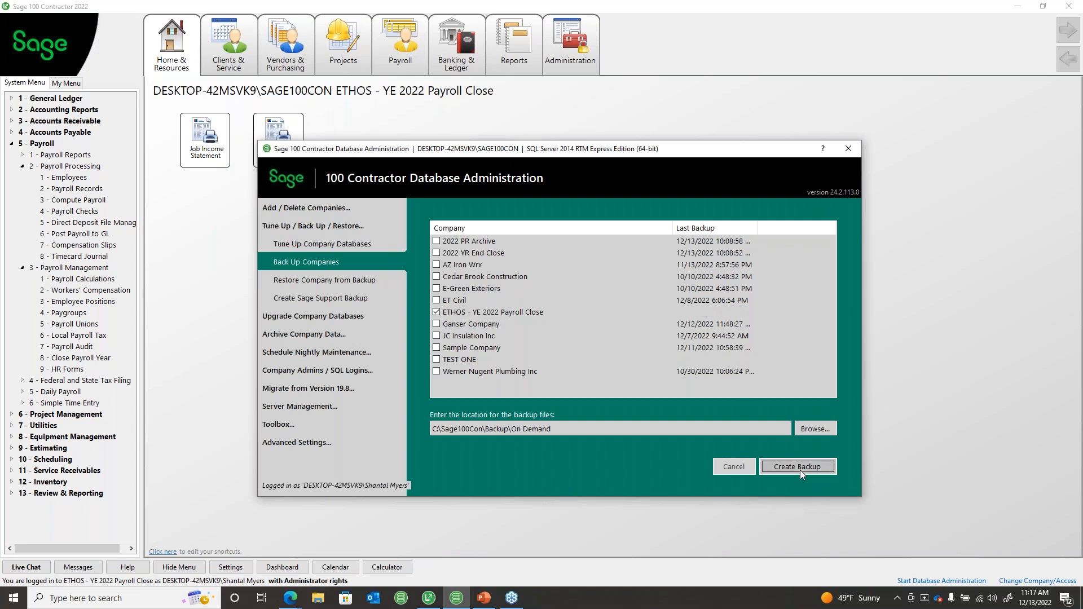
click(629, 353)
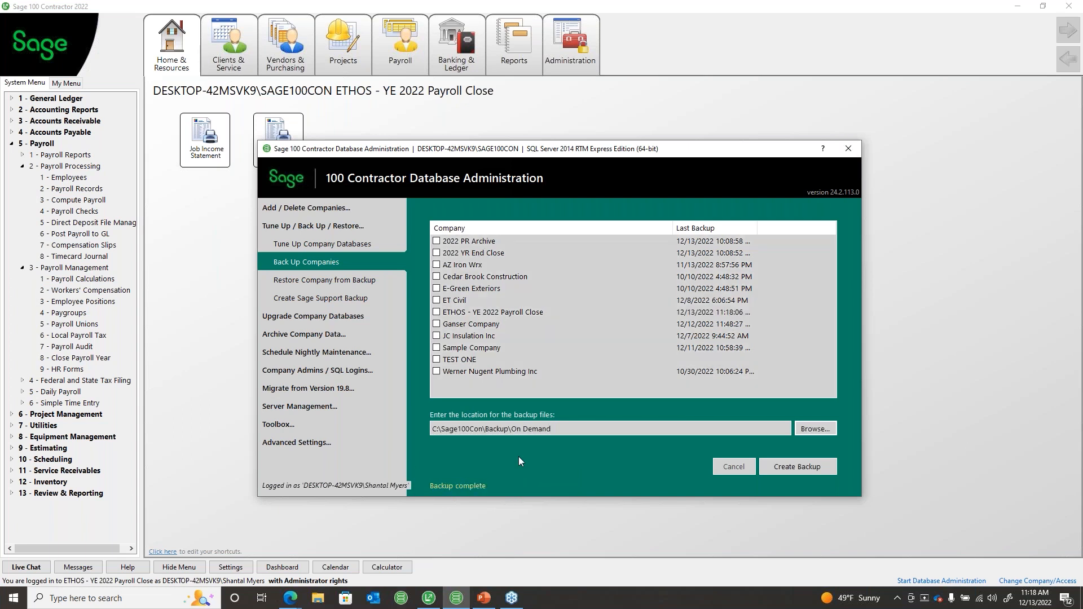
click(898, 376)
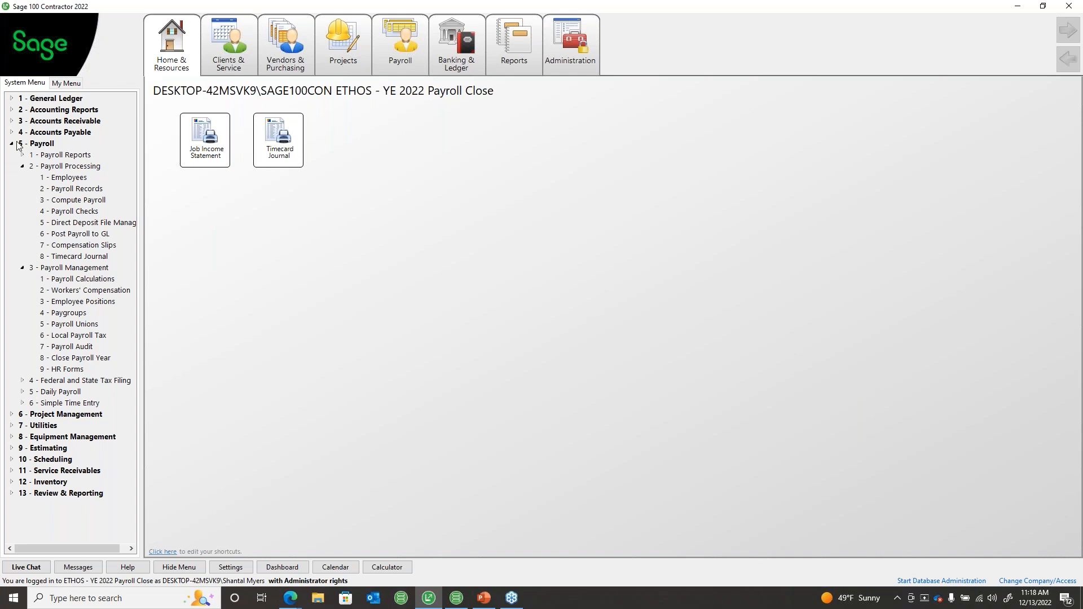
Step: Select Close Payroll Year and collapse the Payroll Management and Payroll Processing groups
click(67, 361)
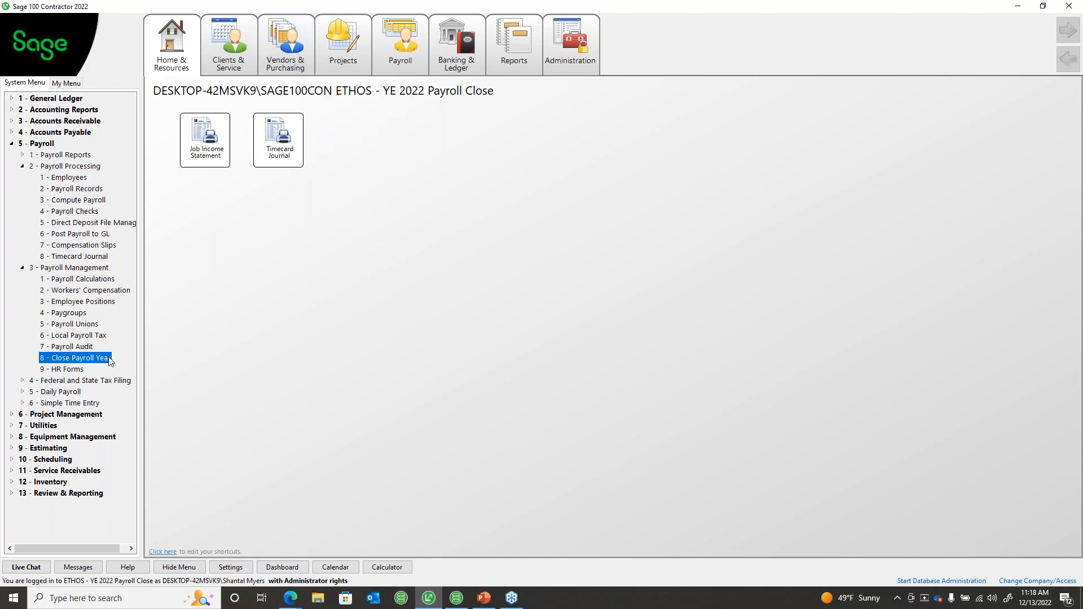
click(504, 364)
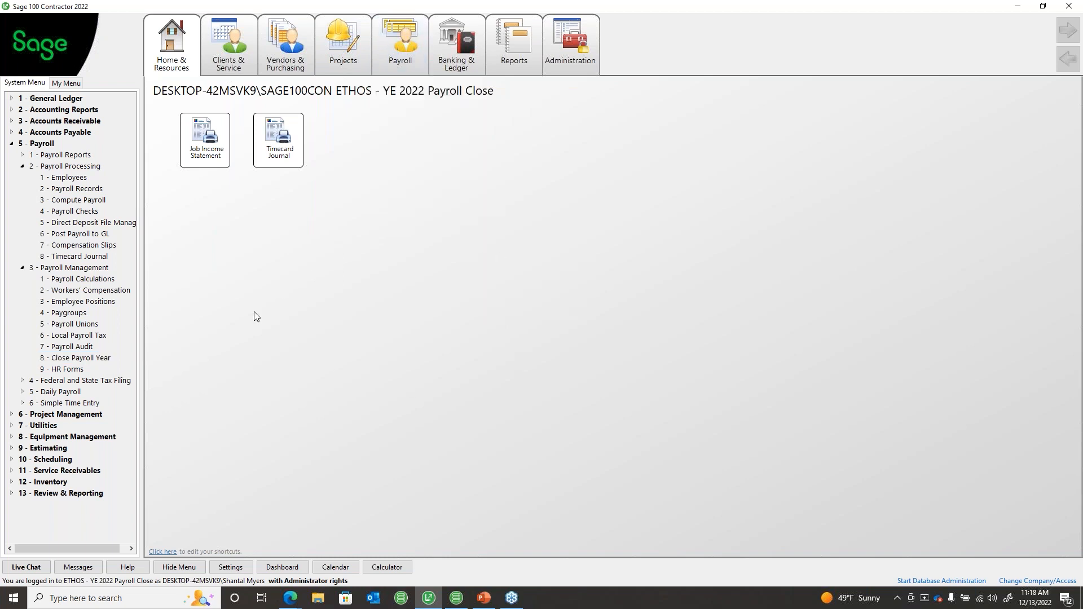
click(24, 269)
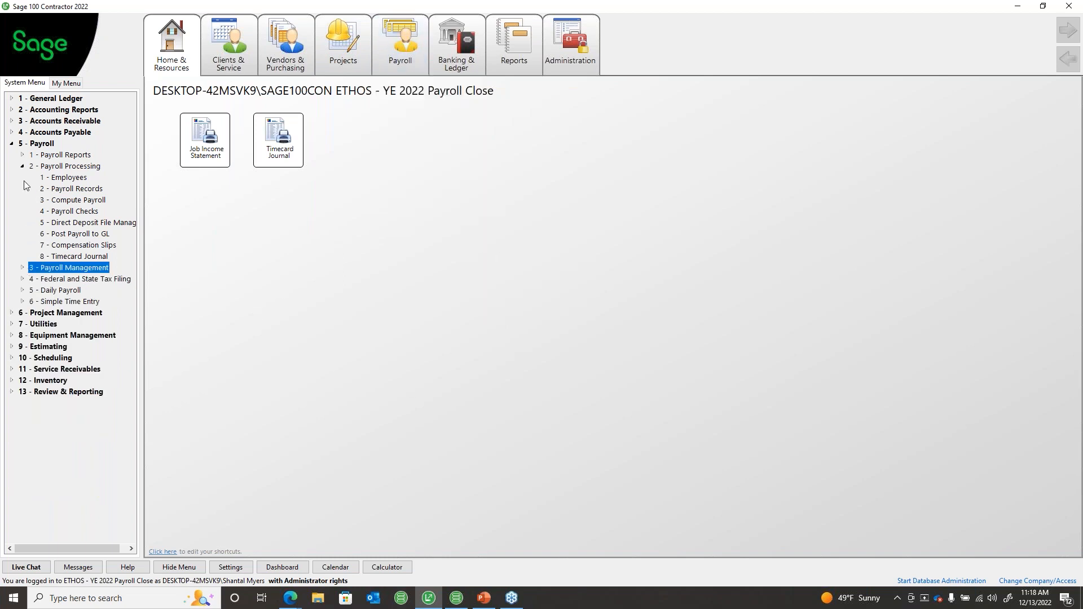
click(23, 166)
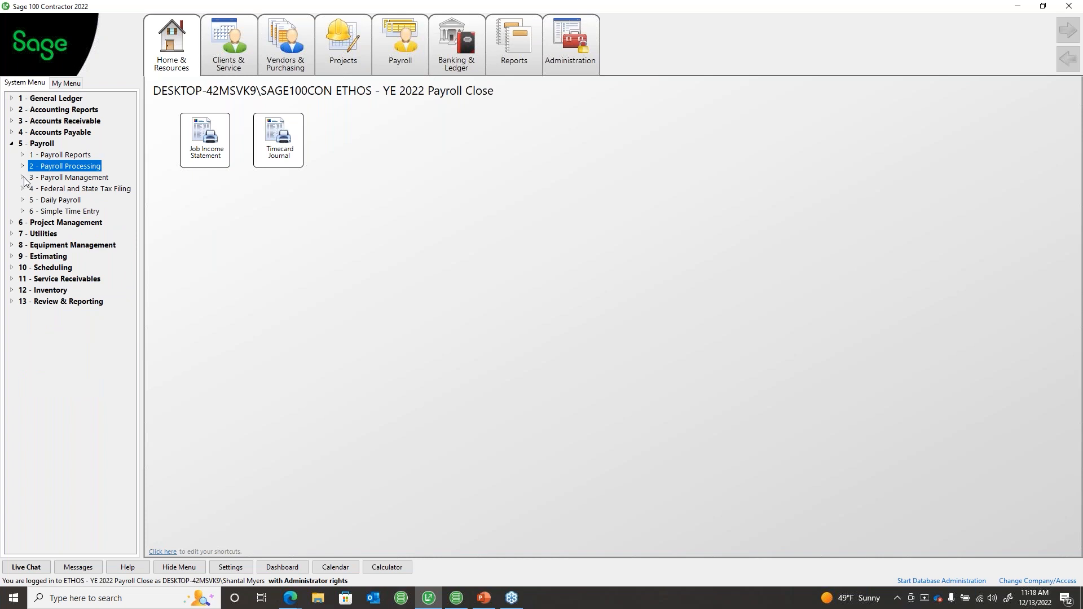
Step: Close the payroll menu and exit Sage 100 Contractor
click(184, 420)
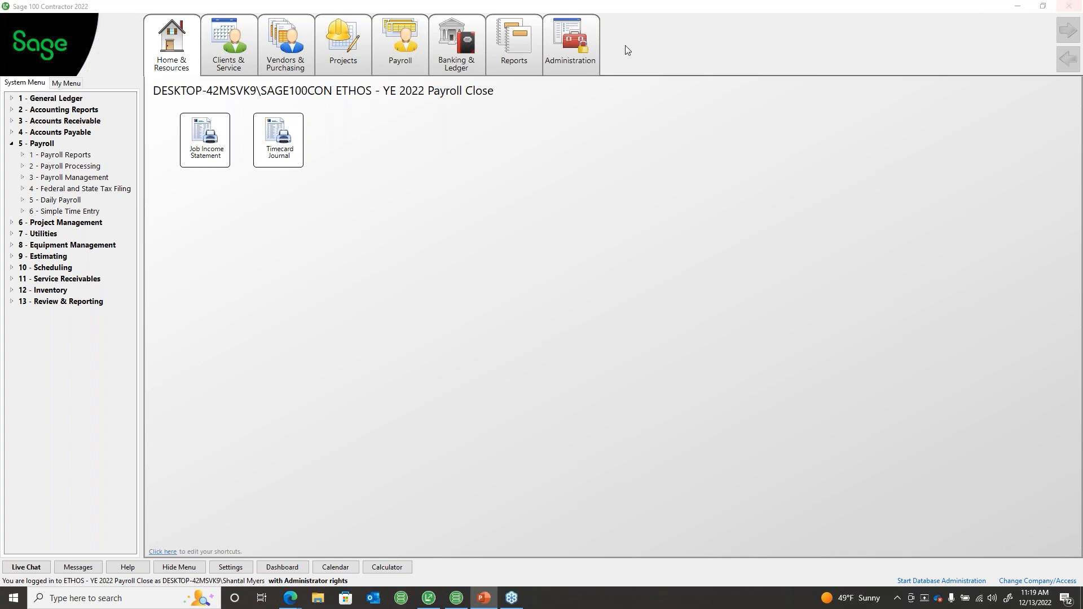
click(864, 280)
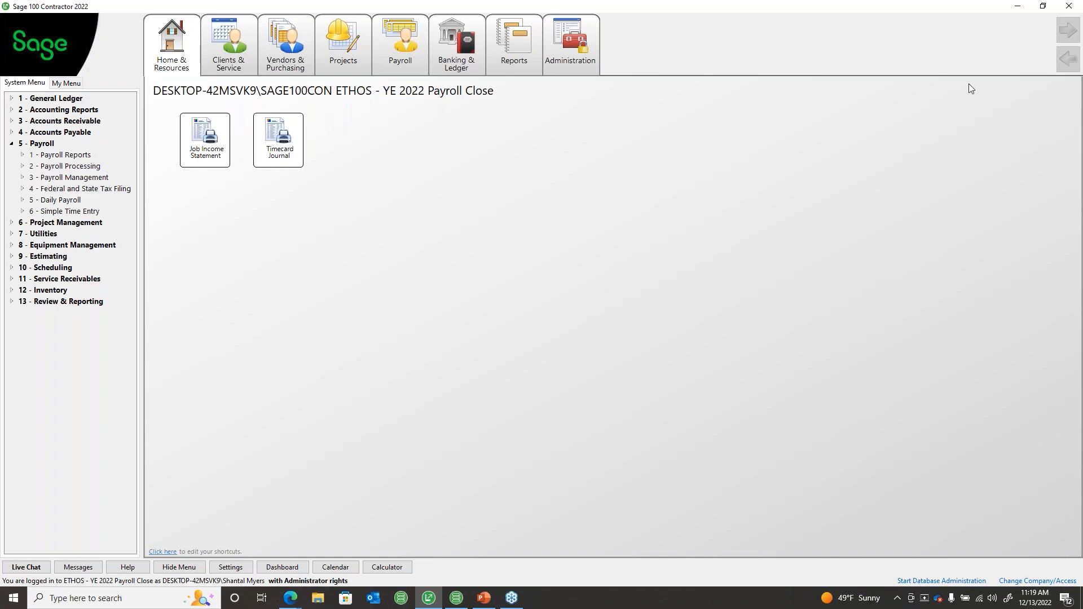
click(1069, 6)
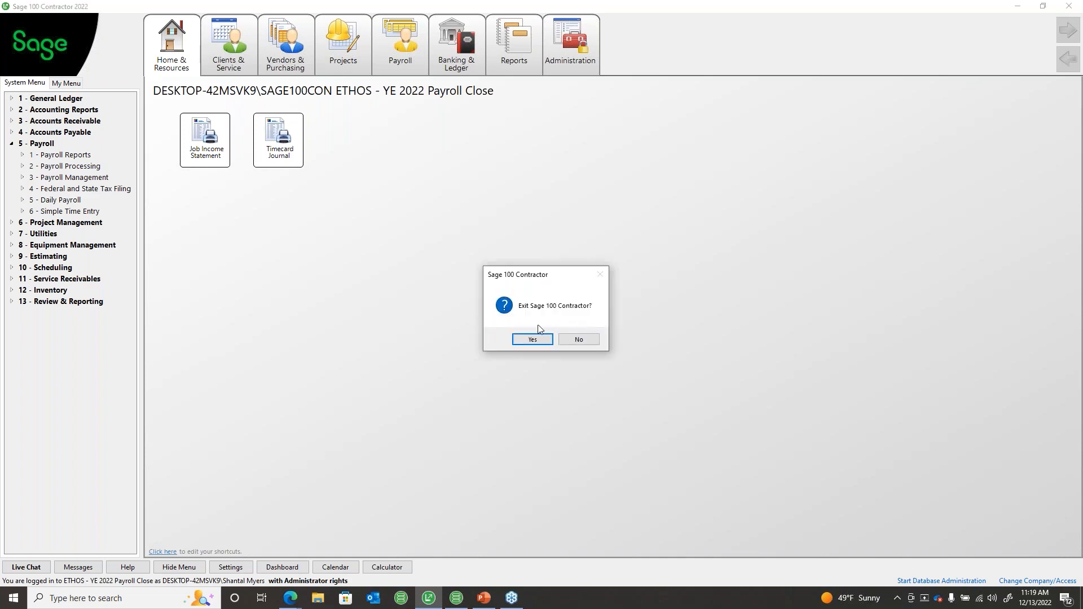
Step: Confirm exiting Sage 100 Contractor and bring the Database Administration window into view
click(534, 342)
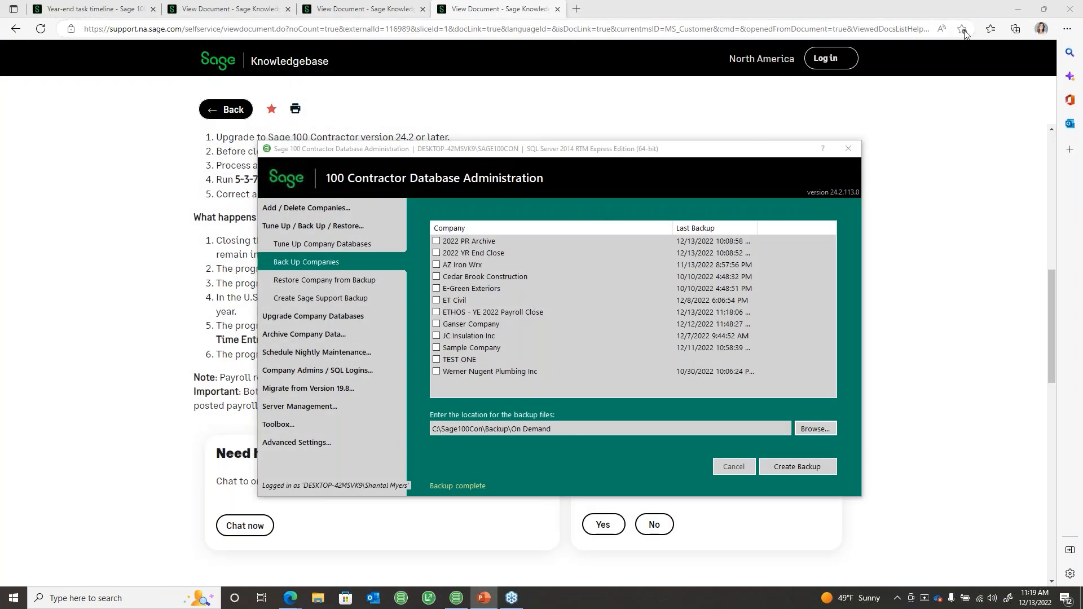
click(1017, 8)
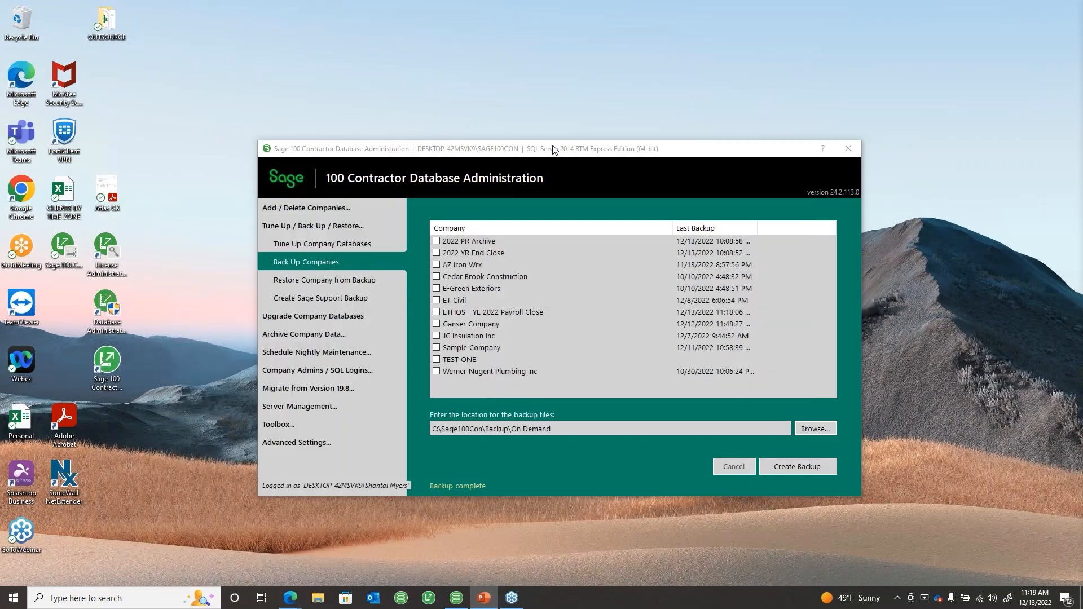
drag(552, 150, 536, 89)
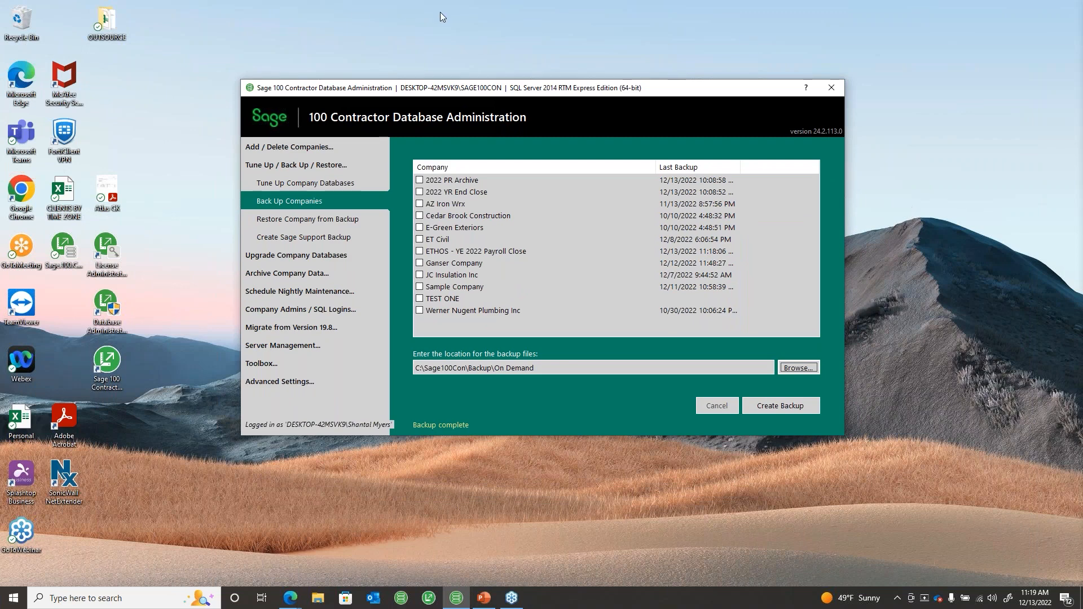
Step: Open Archive Company Data > Archive Oldest Payroll Year in Database Administration
click(265, 164)
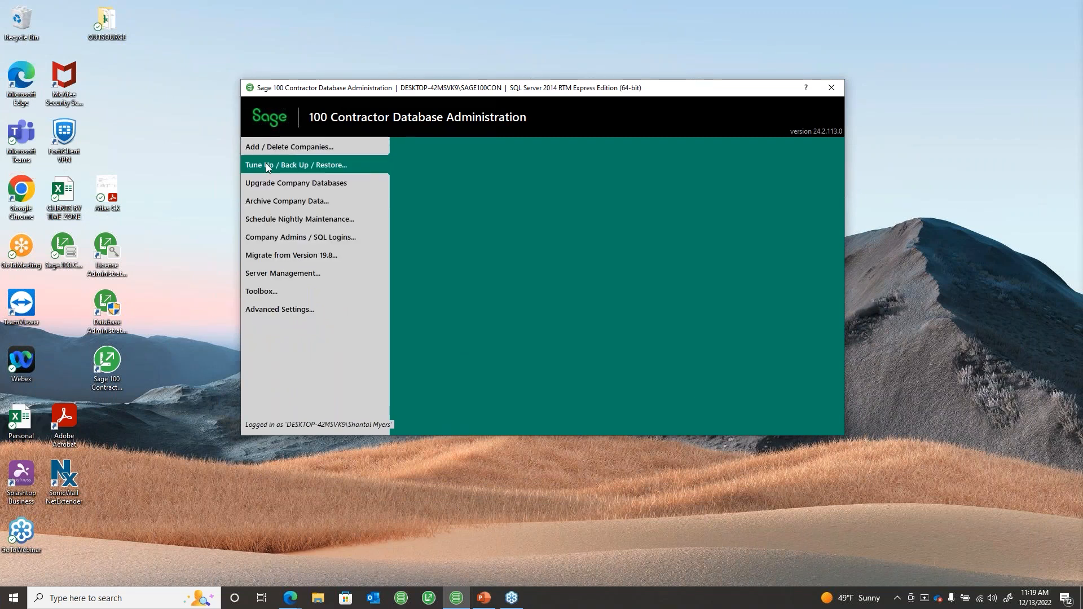
click(286, 200)
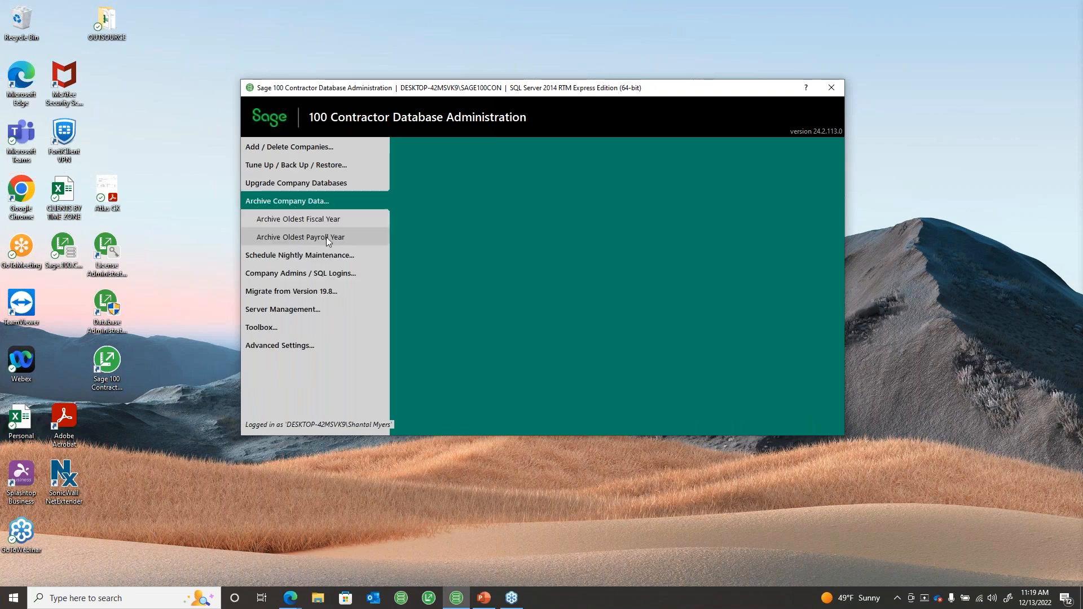
click(299, 237)
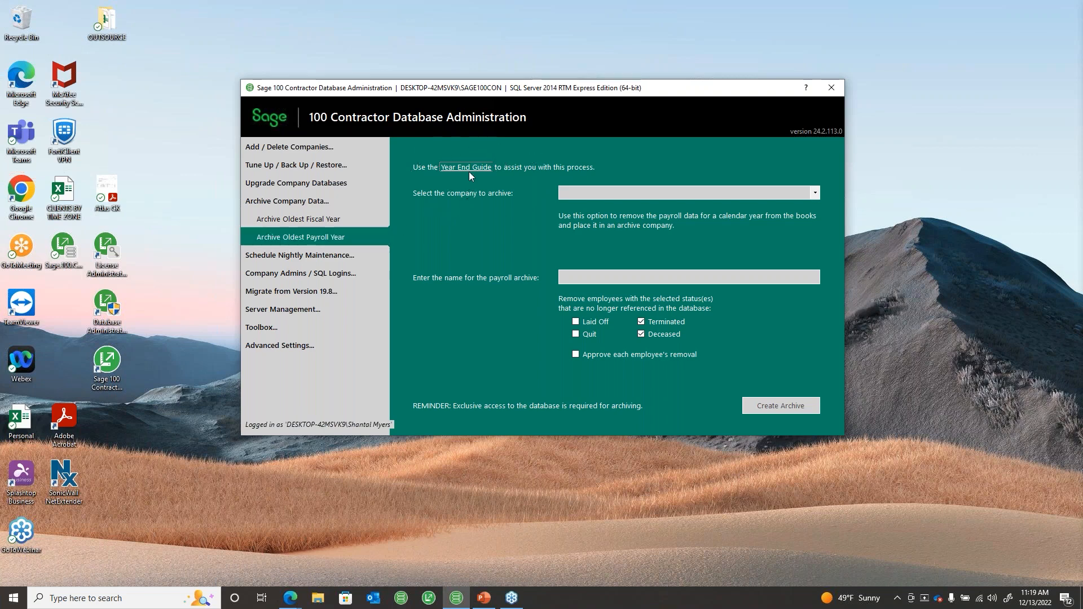
Step: Review the archiving pages of the Year End Guide PDF, then close it and minimize Edge
key(Tab)
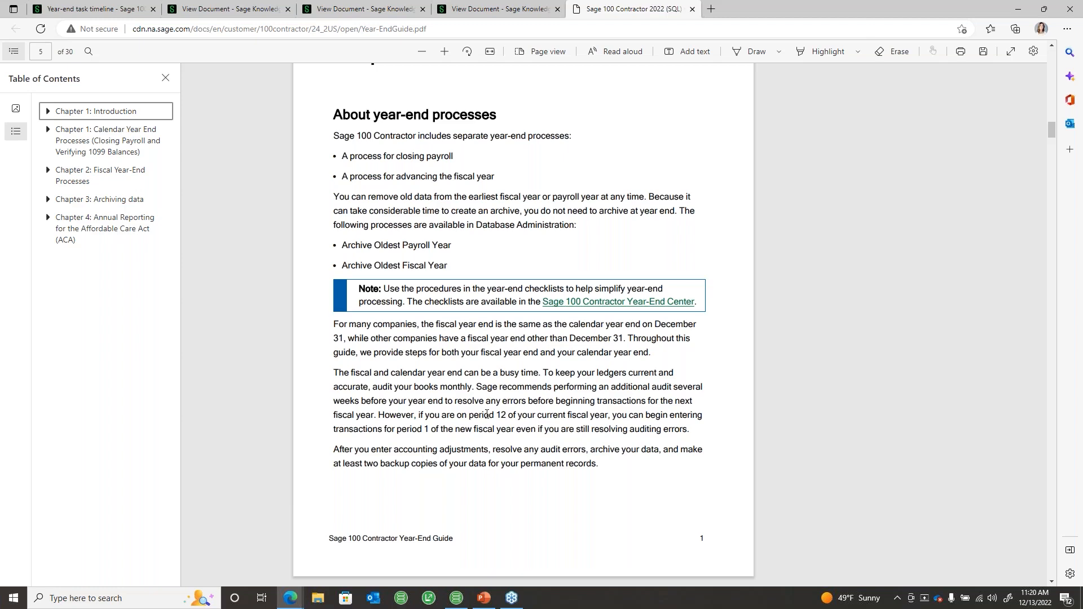
scroll(486, 414, down, 10)
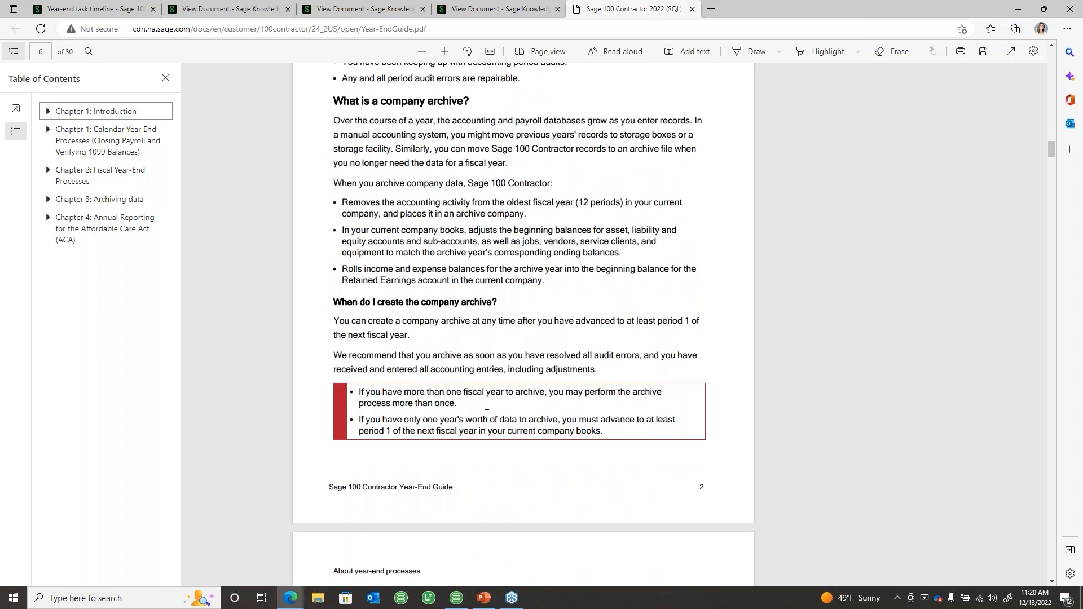
scroll(486, 414, down, 4)
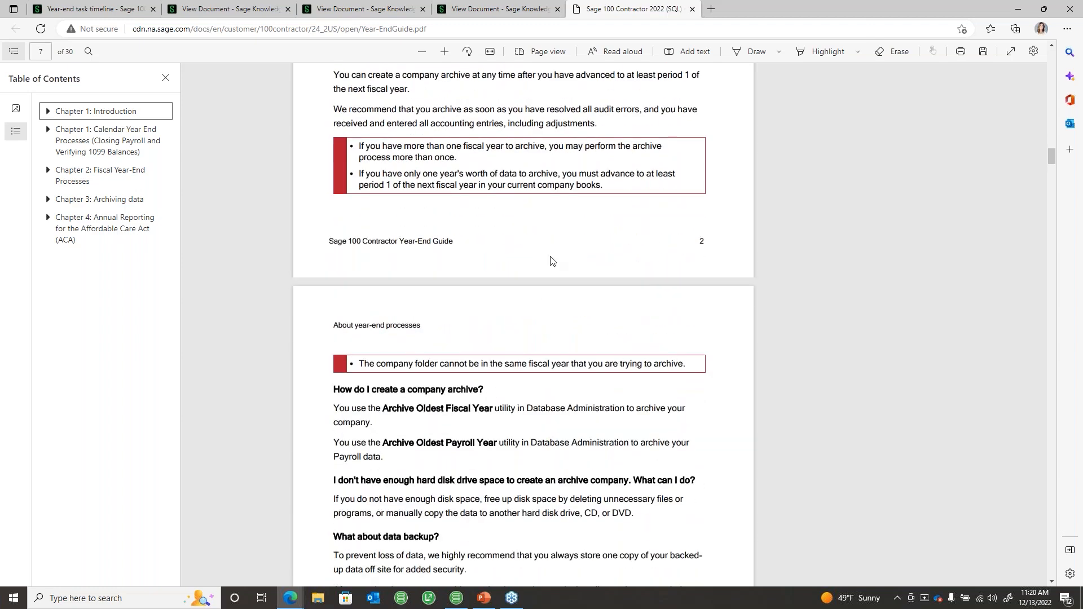
click(692, 9)
click(1016, 10)
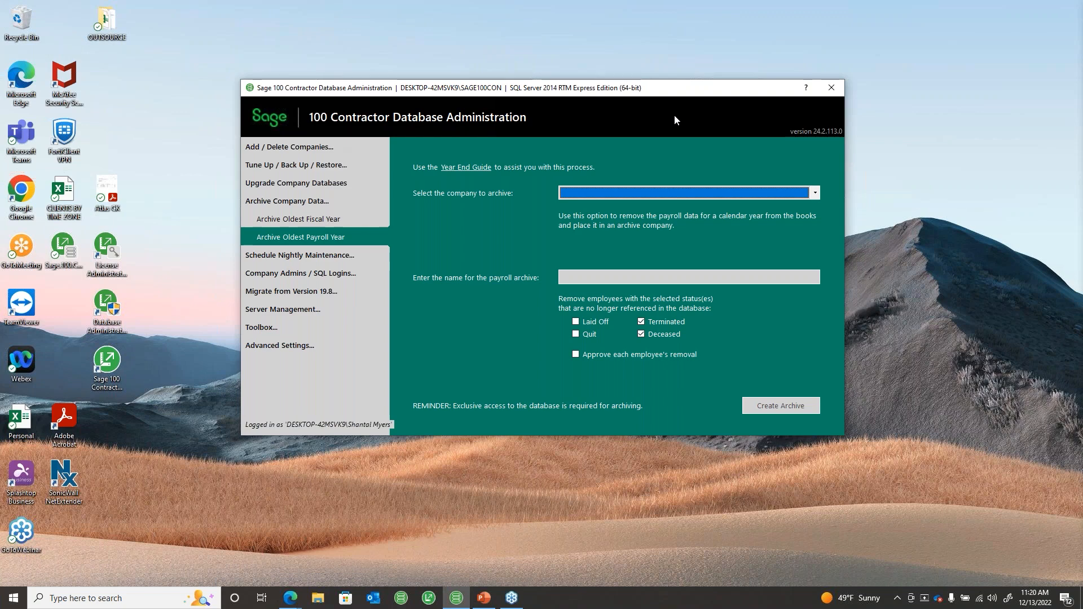
click(307, 165)
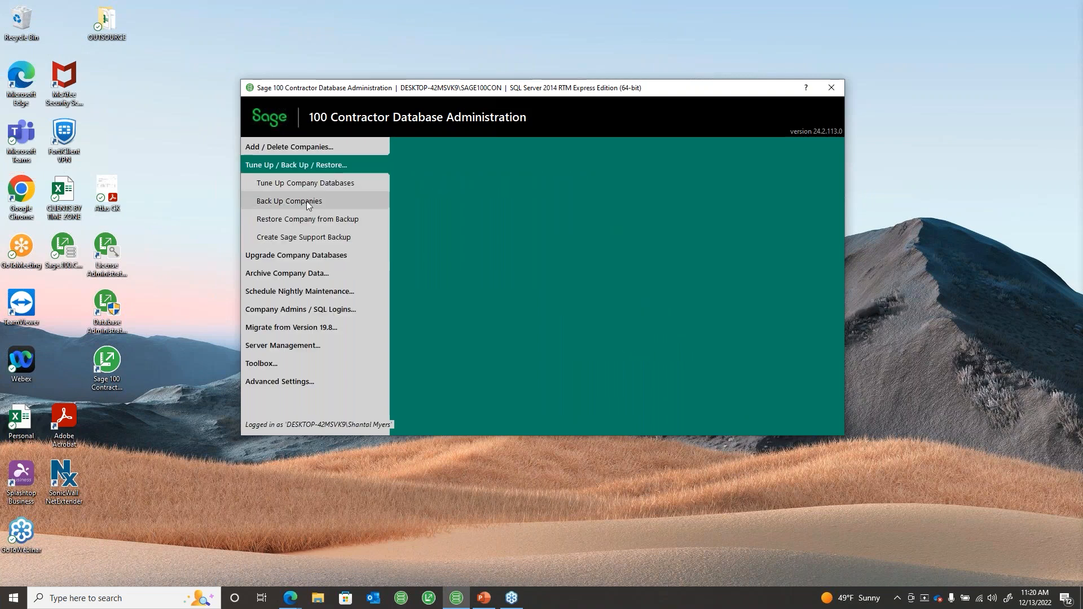
click(306, 274)
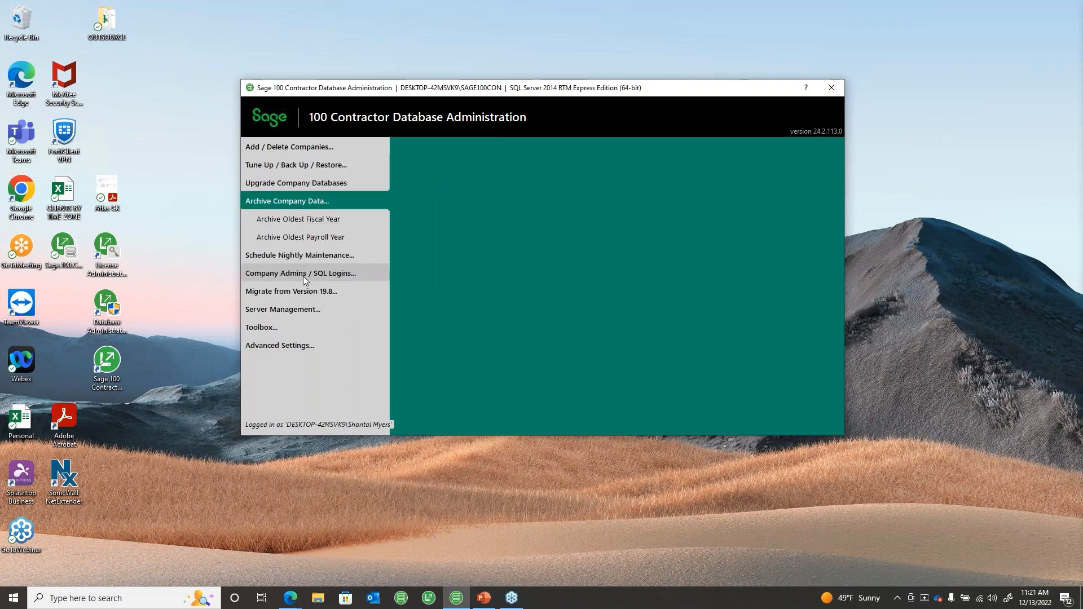
click(302, 239)
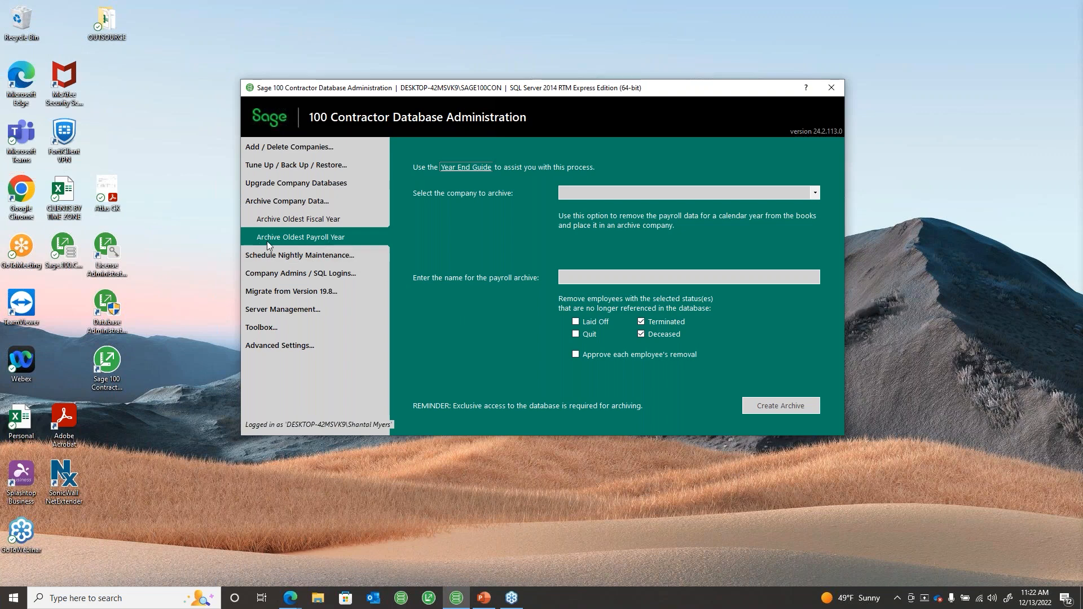
Step: Choose ETHOS - YE 2022 Payroll Close as the company to archive, then select the archive name field
click(815, 192)
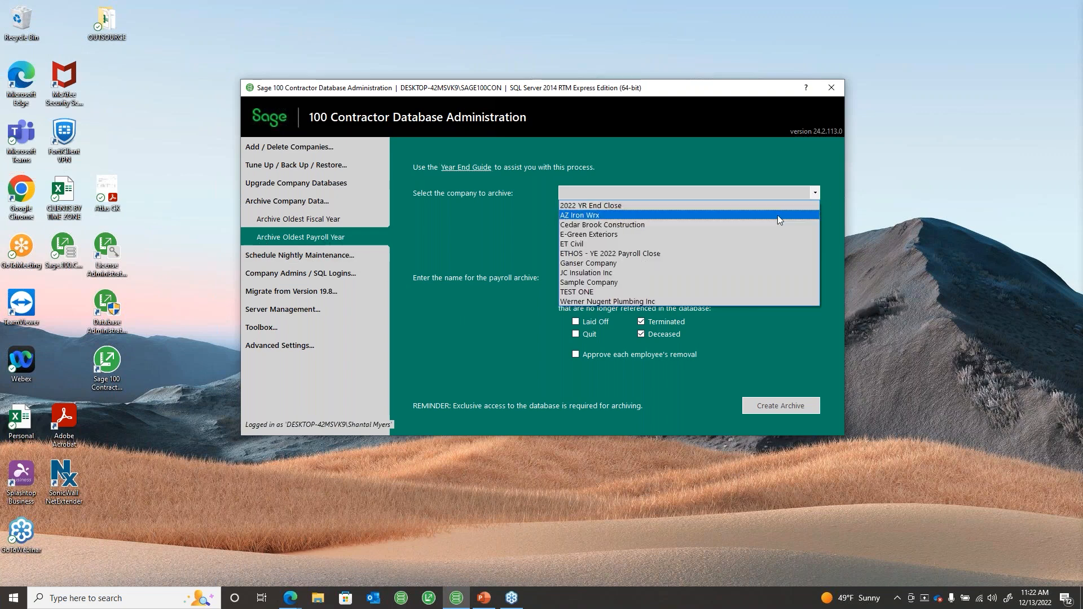
click(604, 256)
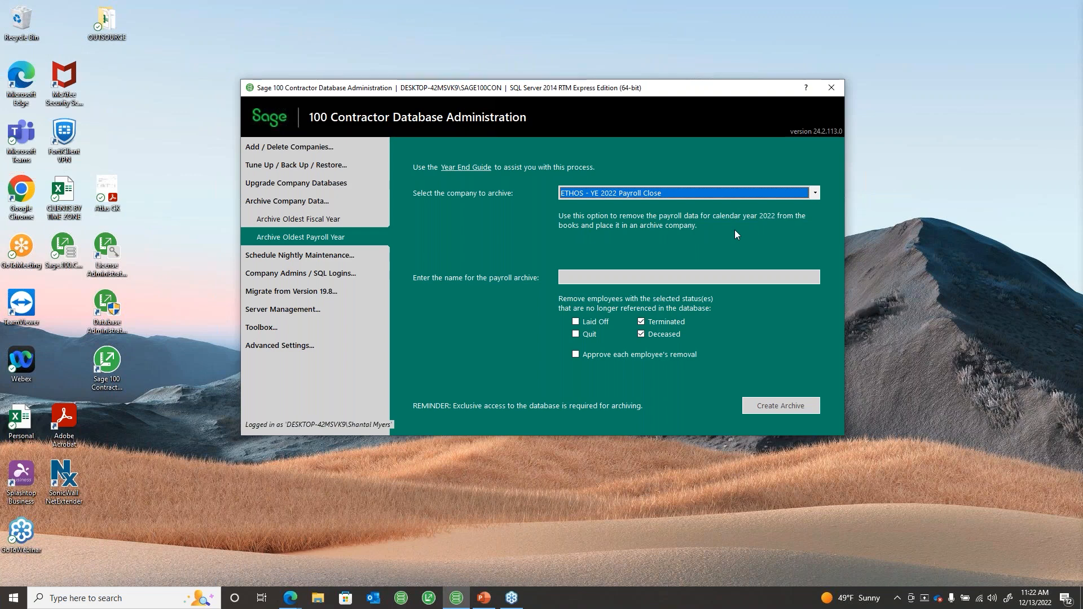
key(alt+Tab)
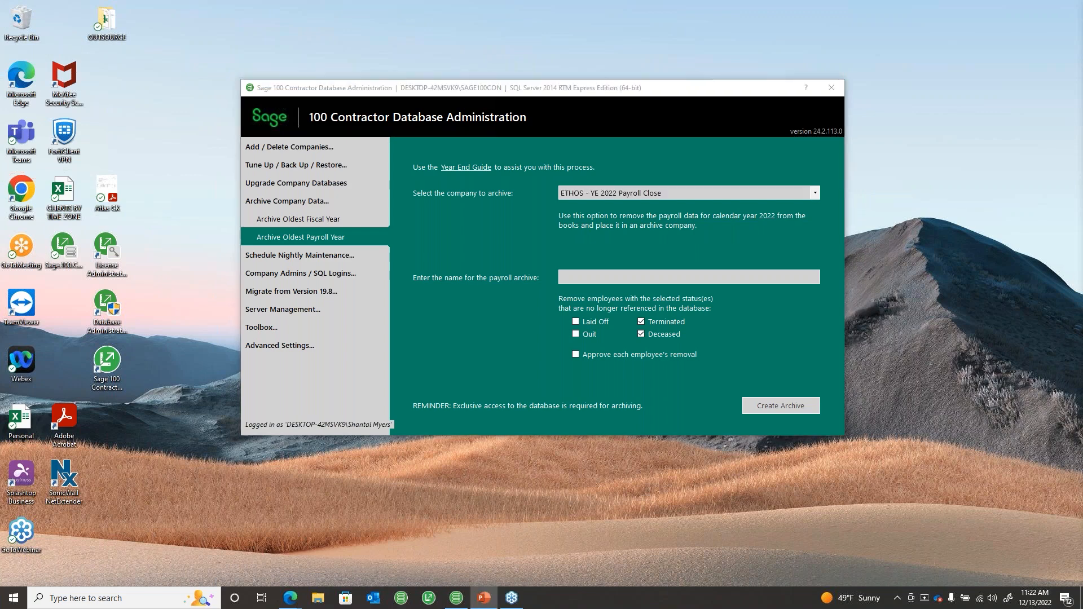
click(567, 277)
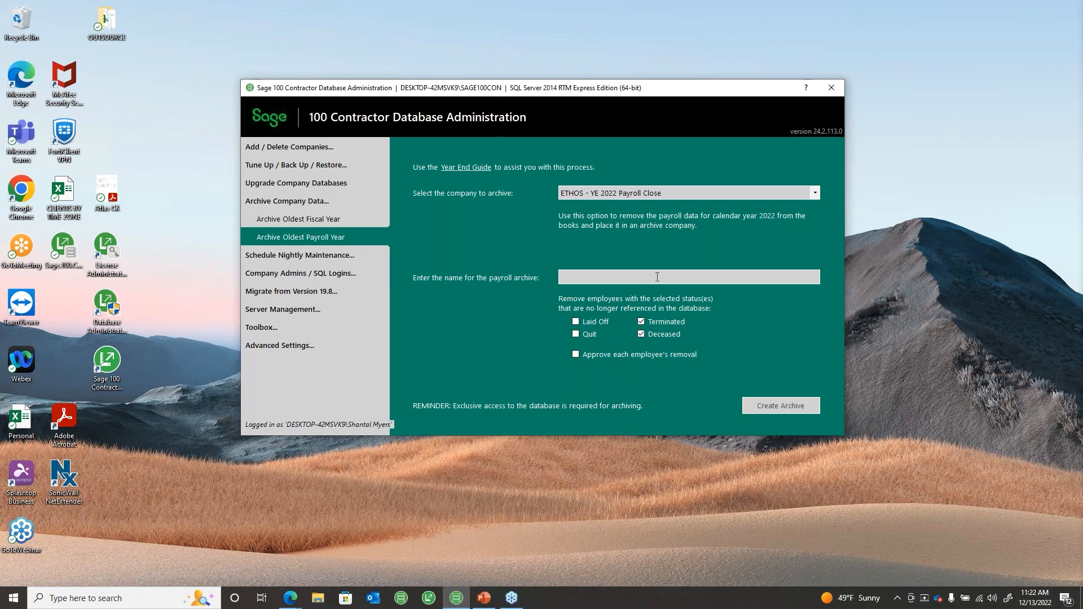
key(alt+Tab)
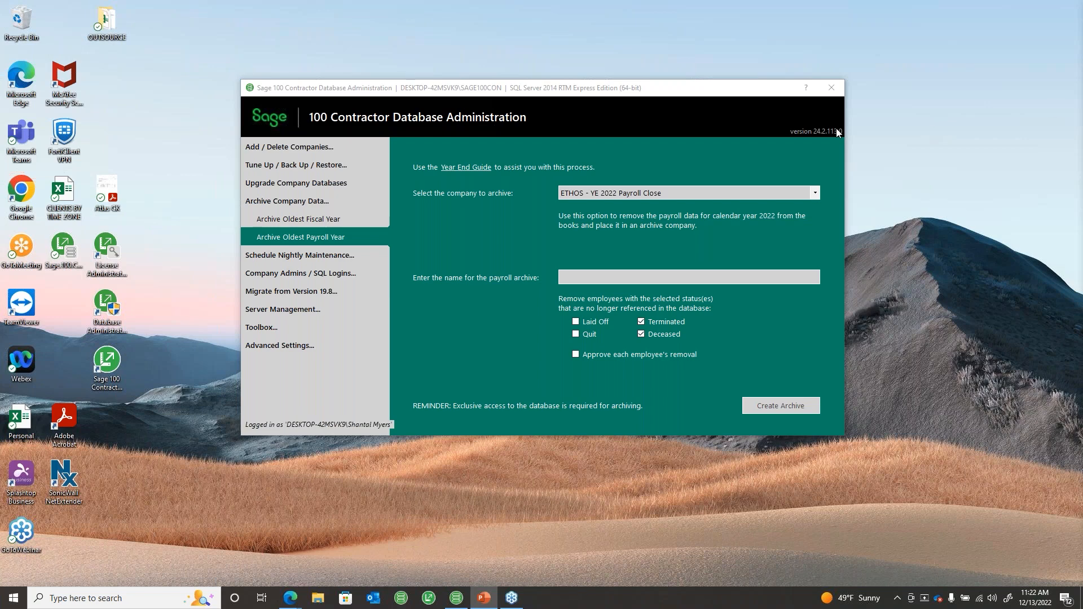
click(642, 276)
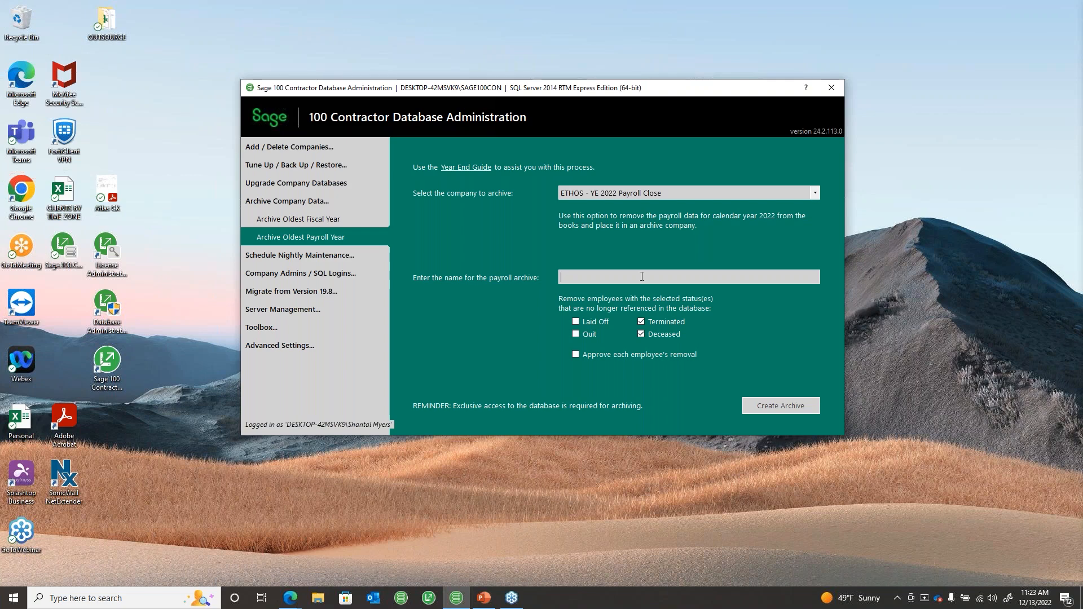
Step: Name the payroll archive 'YR End 2022 Archive'
text(YR End 2022)
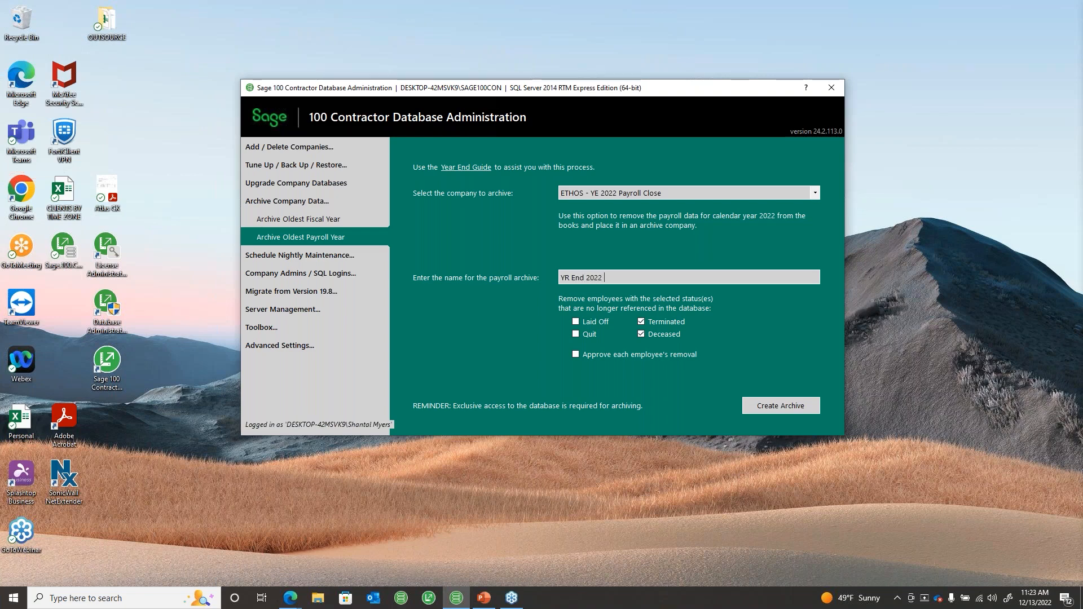
text( PR Achive)
key(BackSpace)
key(BackSpace)
key(BackSpace)
key(BackSpace)
key(BackSpace)
key(BackSpace)
text(rchive)
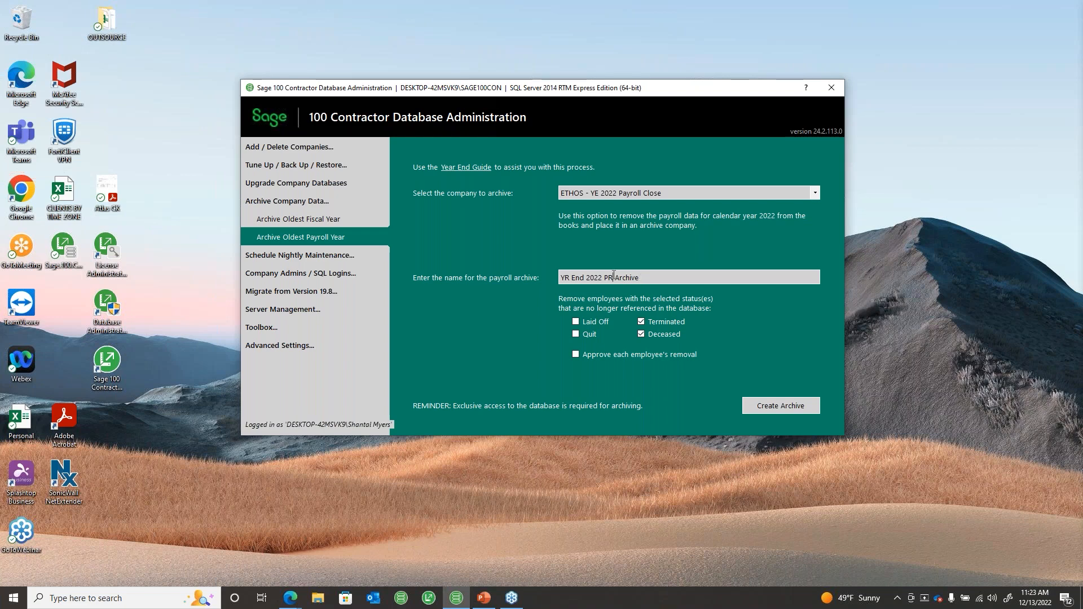
key(BackSpace)
key(BackSpace)
text(GL)
key(BackSpace)
key(BackSpace)
key(BackSpace)
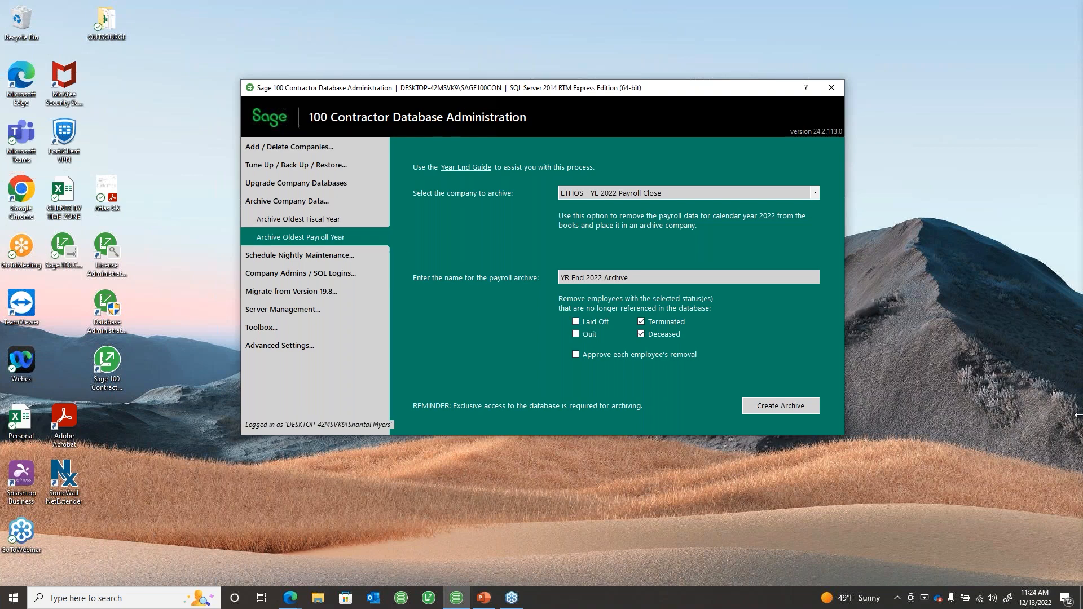
Step: Also mark Laid Off employees for removal in the archive
key(alt+Tab)
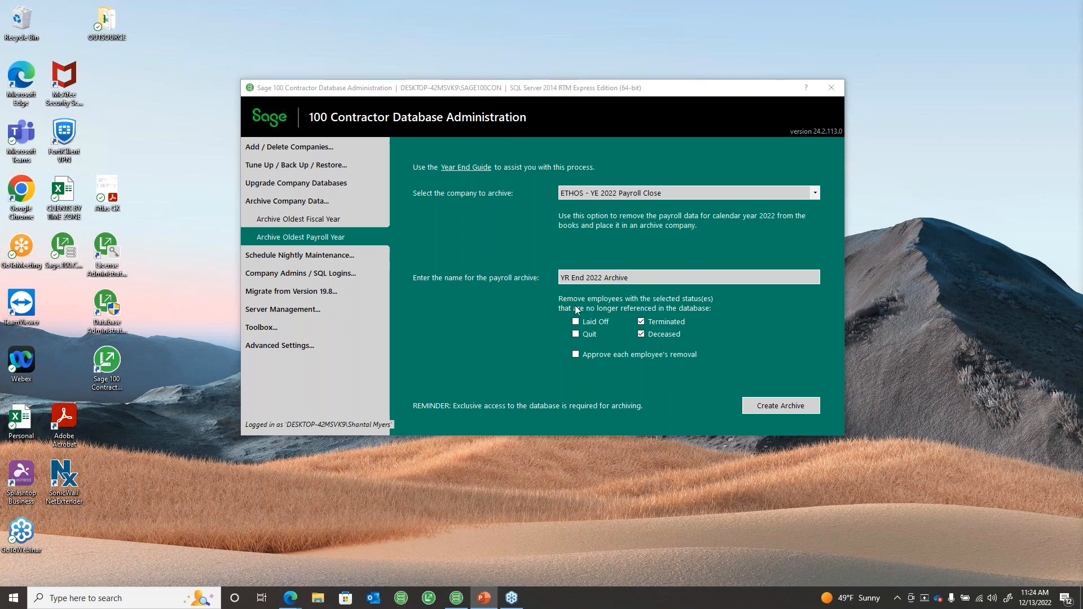
click(594, 322)
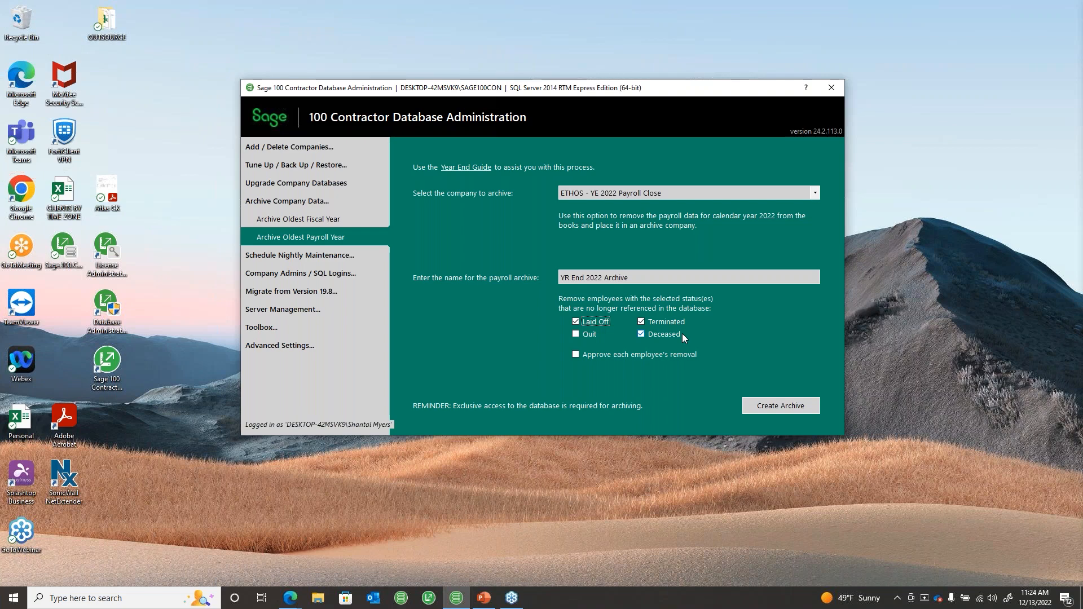
click(970, 431)
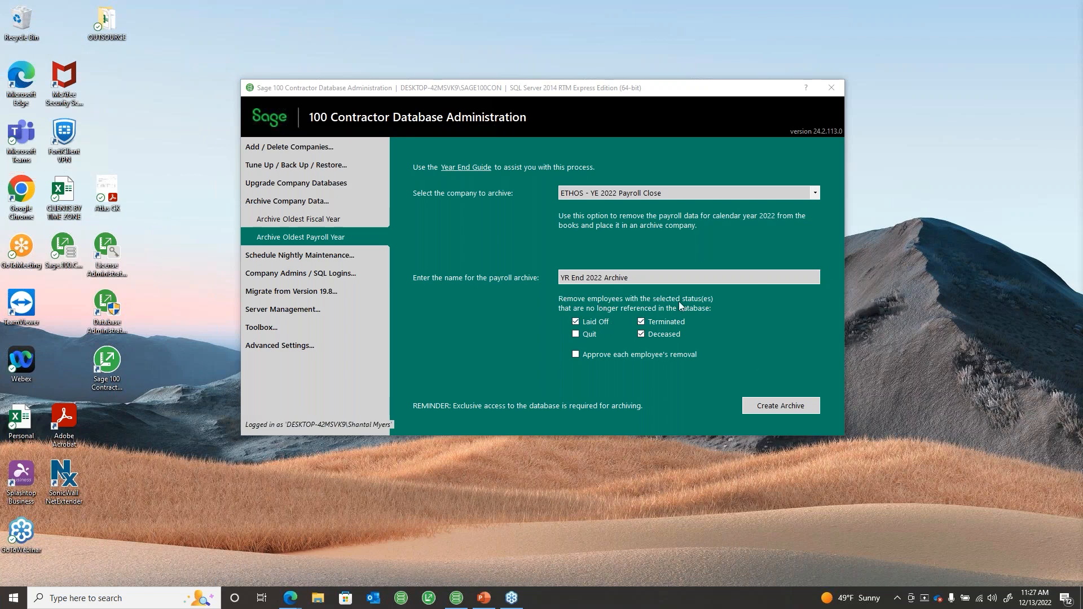
Step: Leave per-employee removal approval off and create the YR End 2022 Archive payroll archive
click(589, 354)
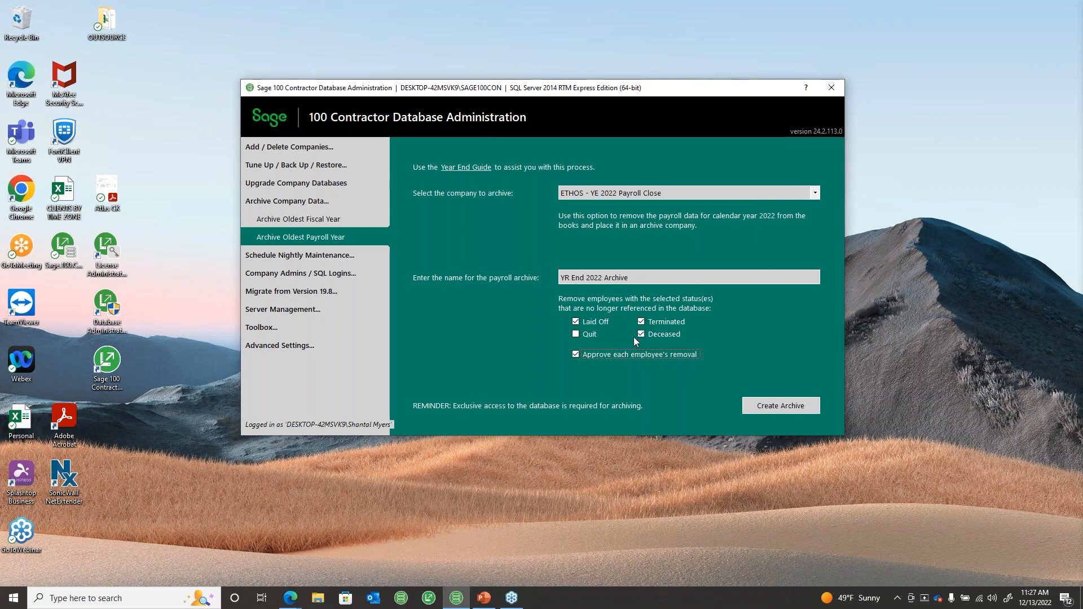
click(575, 355)
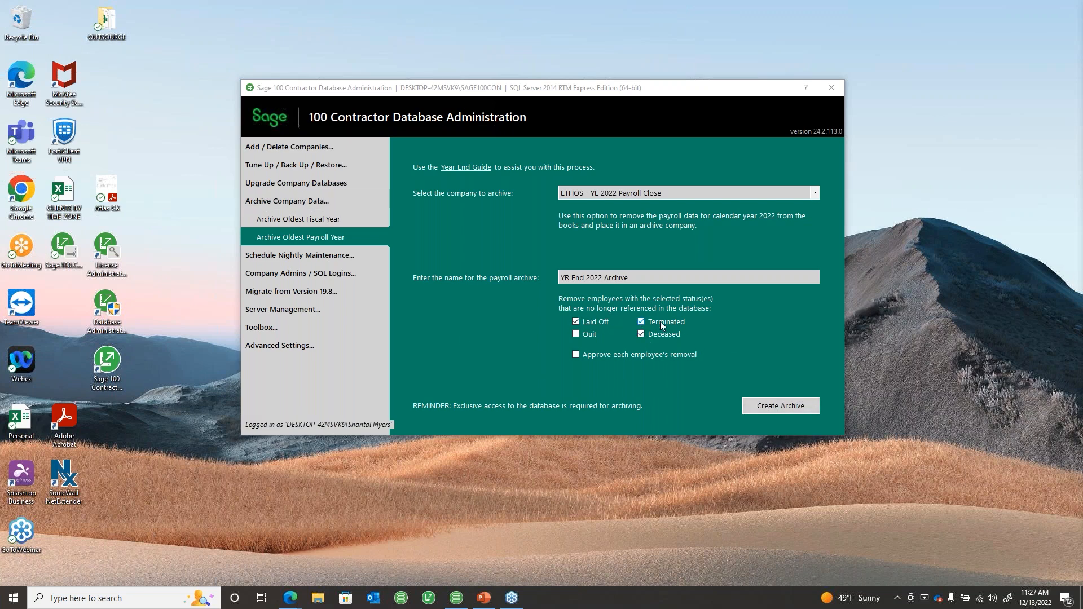
click(799, 413)
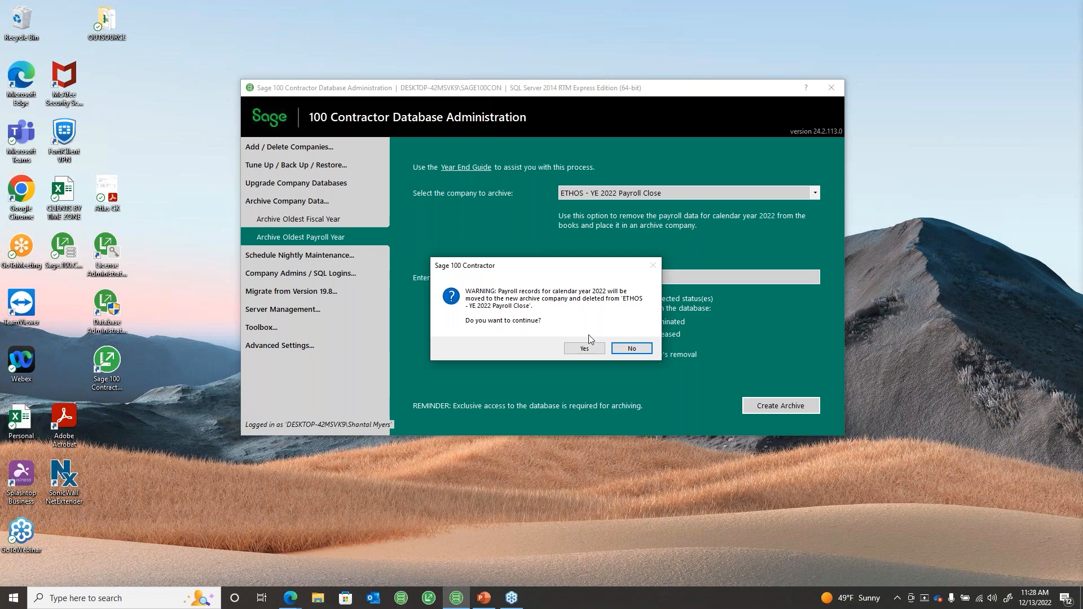
Step: Confirm moving the 2022 payroll records into the archive, then return to Sage 100 Contractor
click(602, 346)
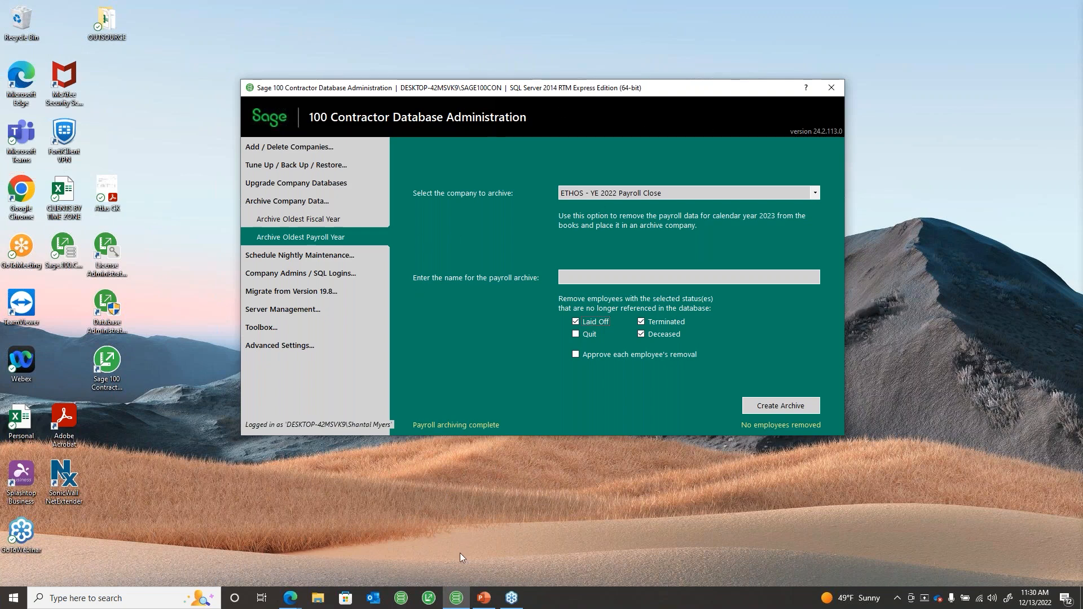
click(430, 603)
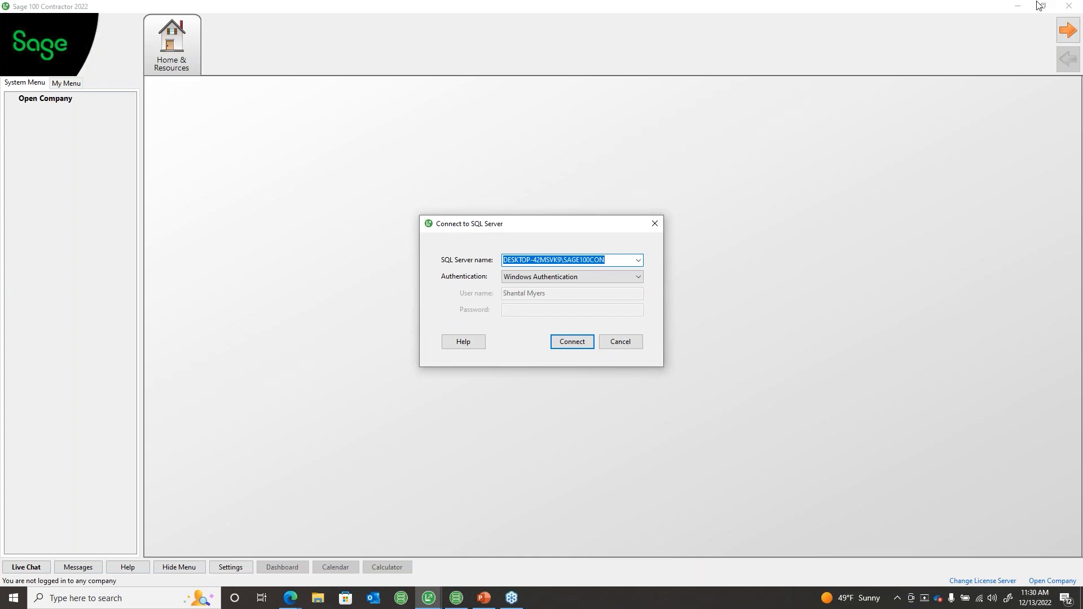
Step: Dismiss the Outlook meeting reminder and connect Sage 100 Contractor to the SQL Server
click(457, 602)
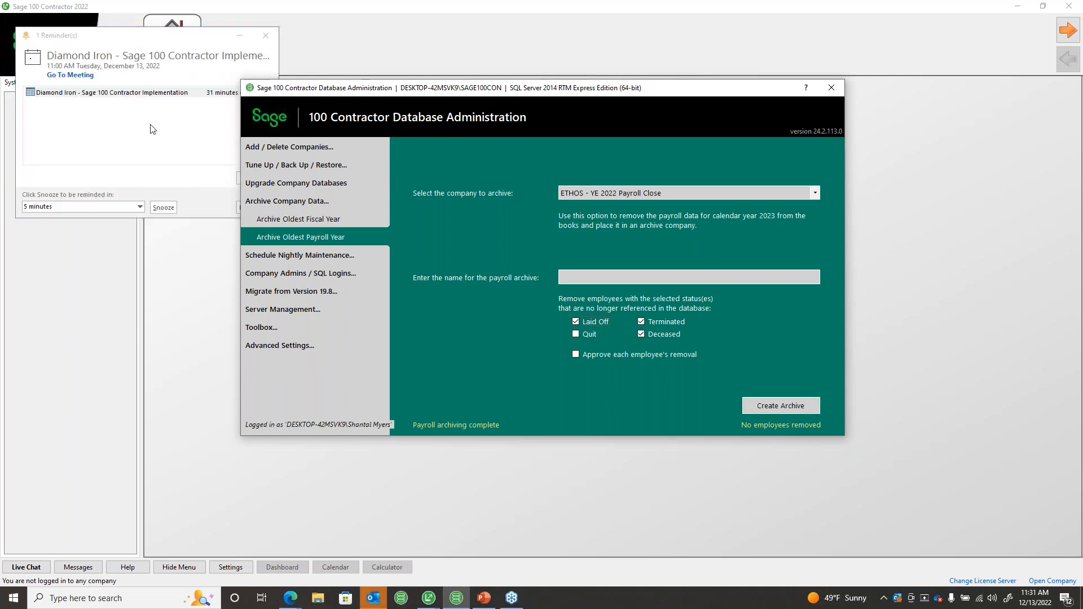
click(264, 36)
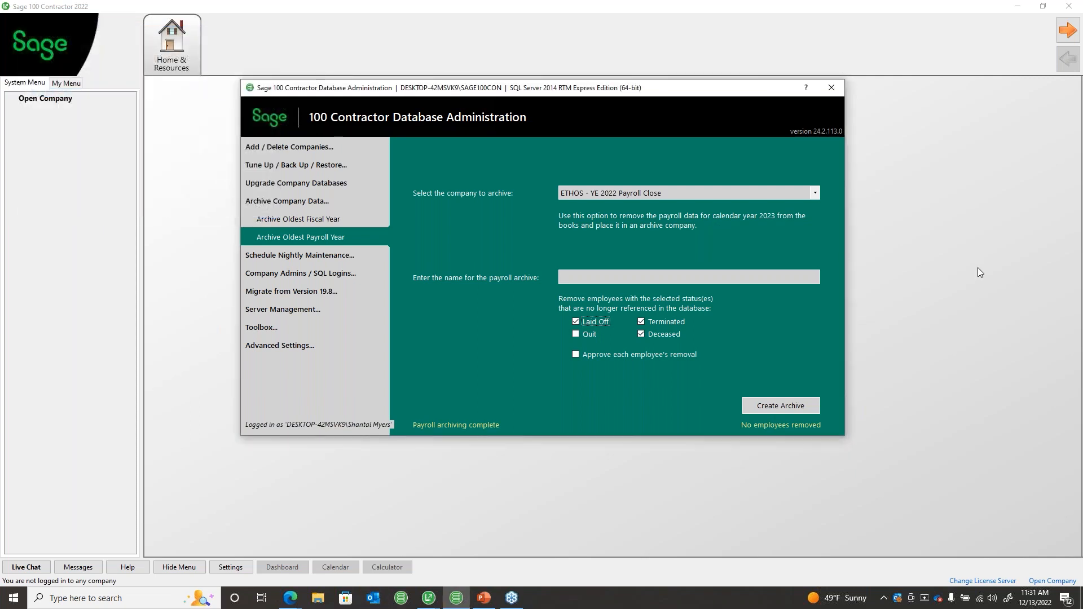
click(985, 267)
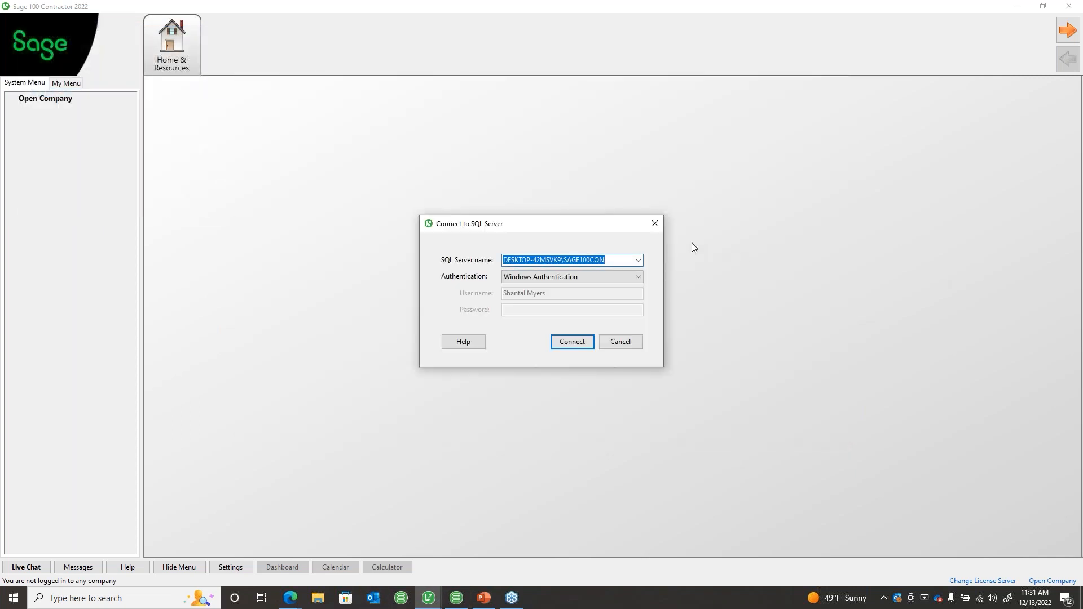
click(578, 341)
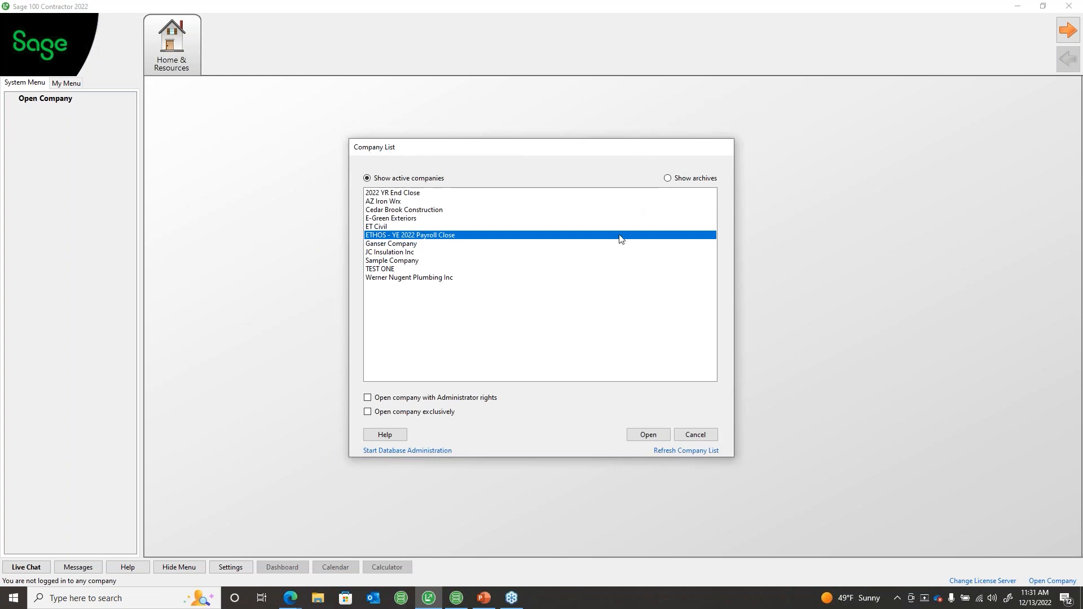
Step: Open the YR End 2022 Archive company from the archives list with Administrator rights
click(681, 179)
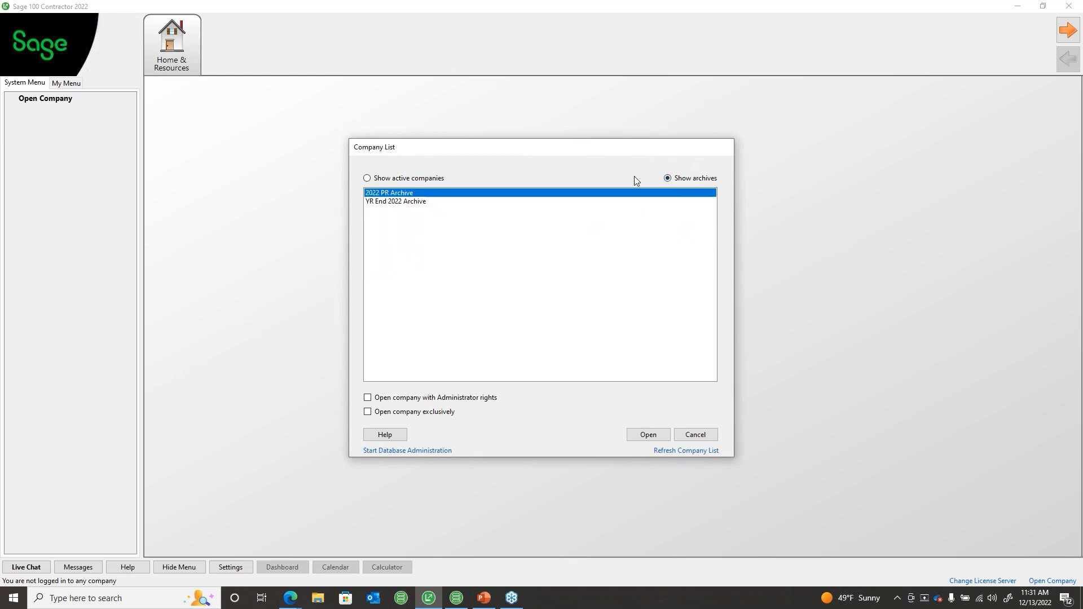
click(417, 202)
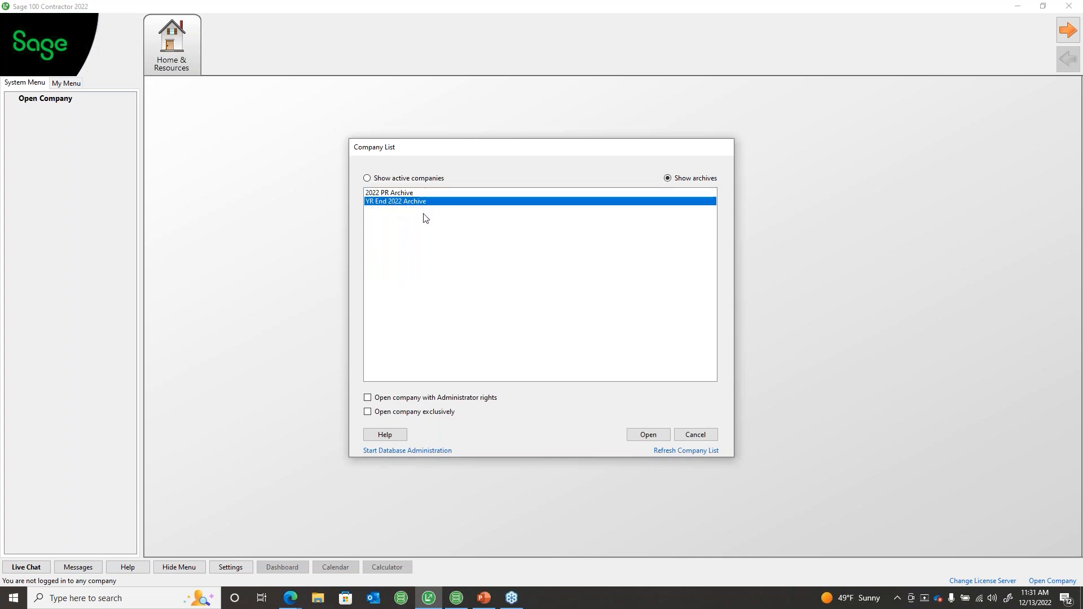
click(475, 397)
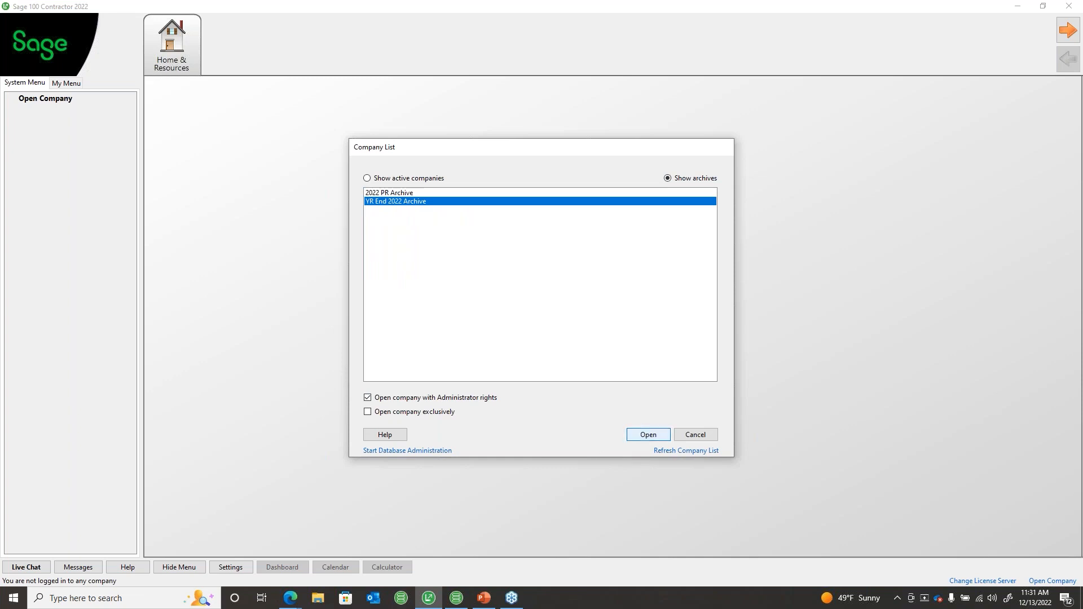
click(646, 436)
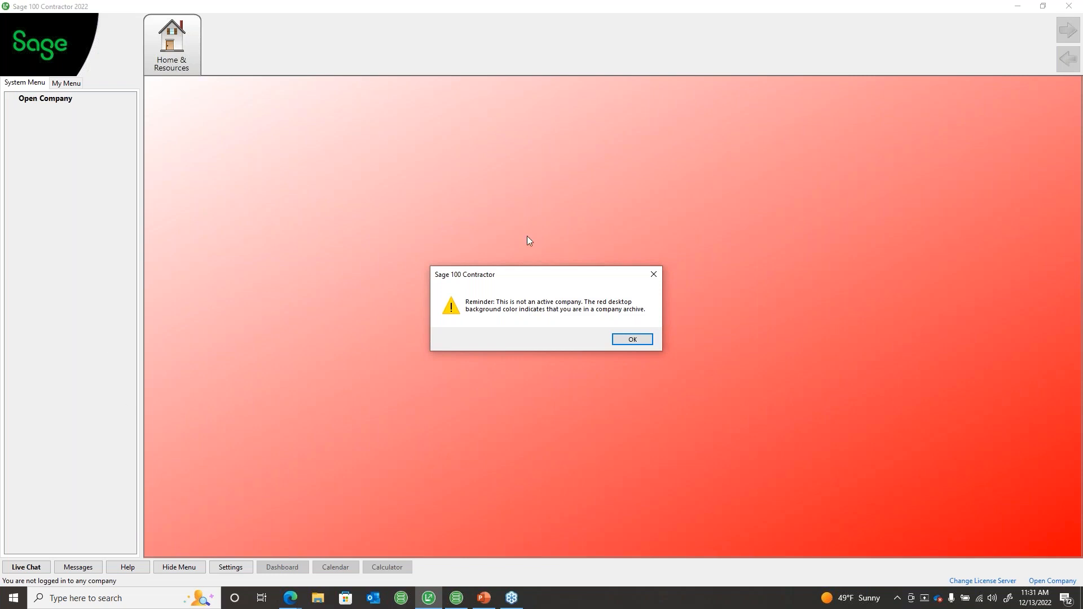
Step: Acknowledge the archive notice and open 5-2-2 Payroll Records in the archive company
click(653, 274)
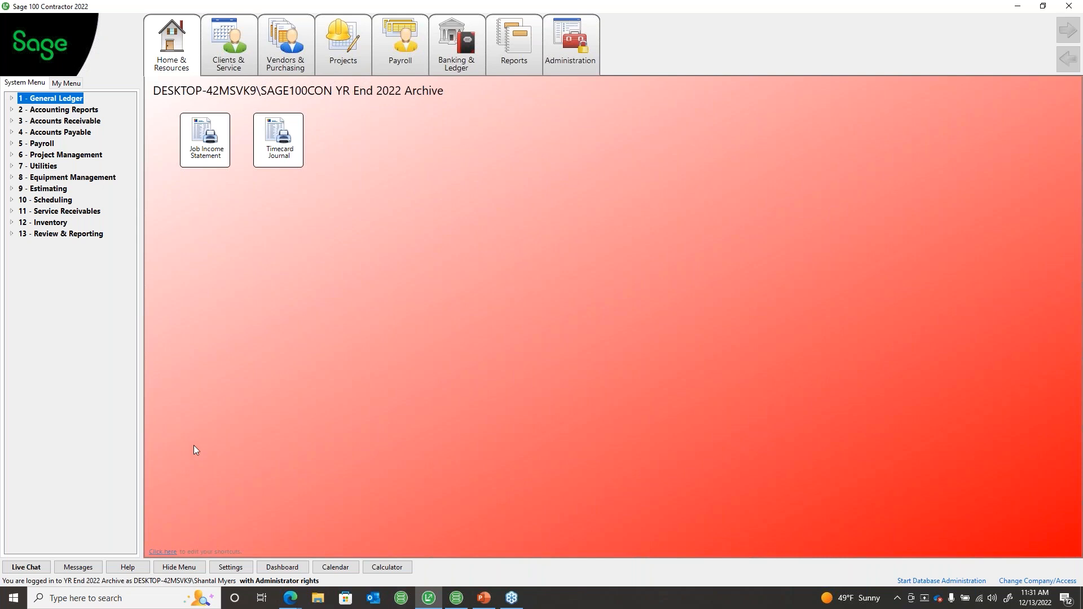
click(45, 146)
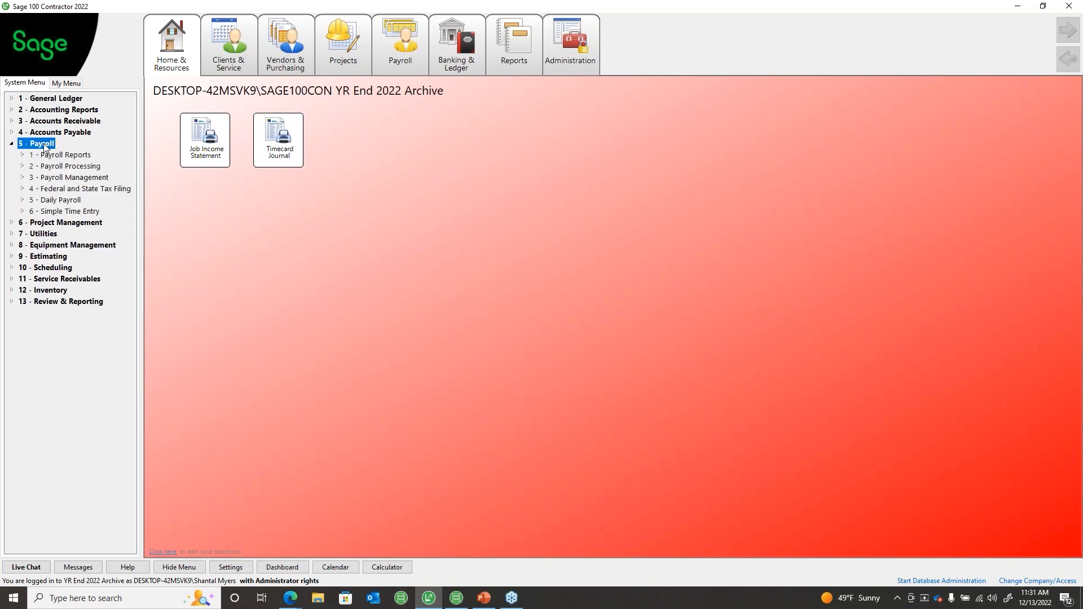
click(57, 166)
click(60, 187)
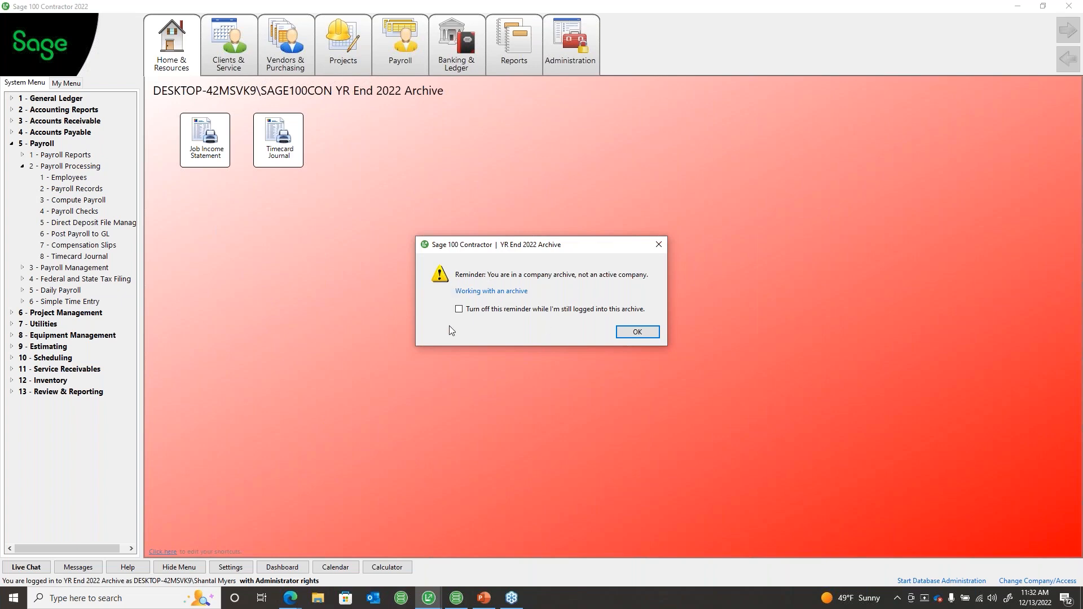
Step: Turn off the archive reminder and agree to discontinue archive reminders
click(458, 310)
click(637, 333)
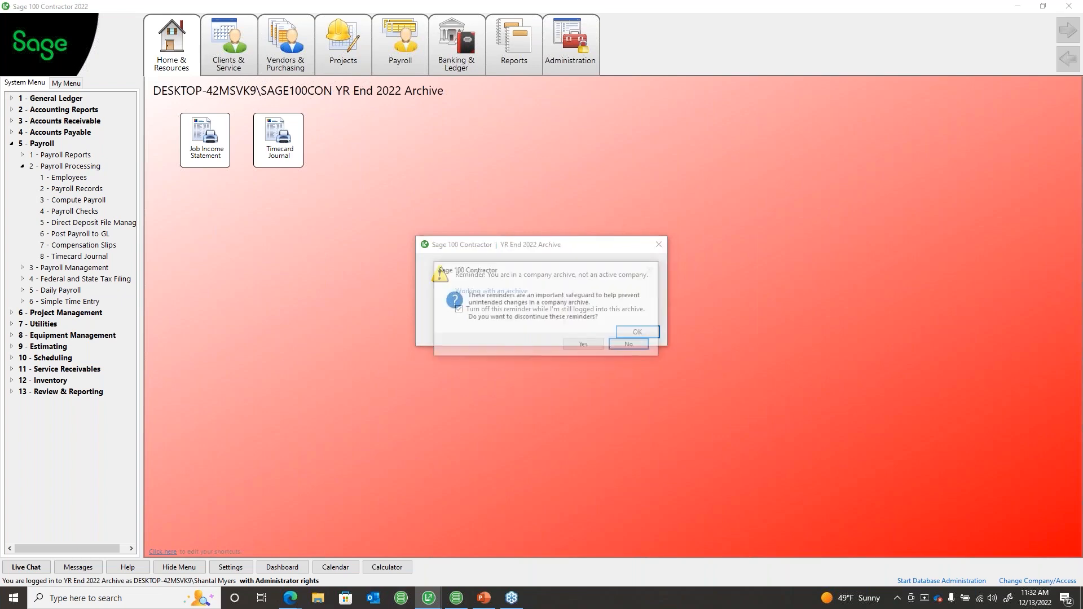
click(584, 346)
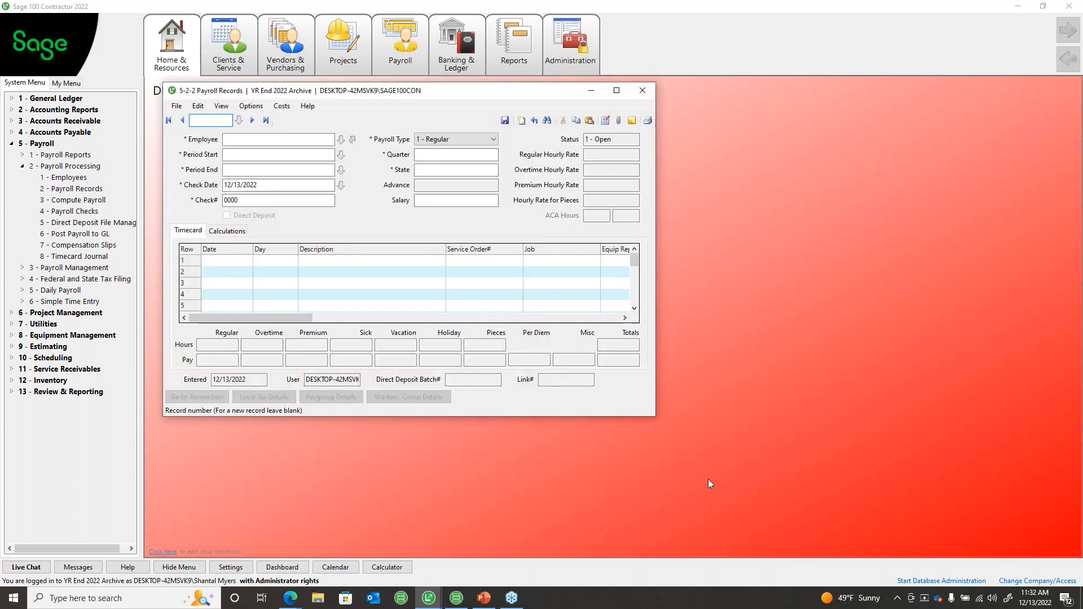
Step: Count the archive's payroll records (266) and close the Payroll Records window
click(177, 106)
click(193, 172)
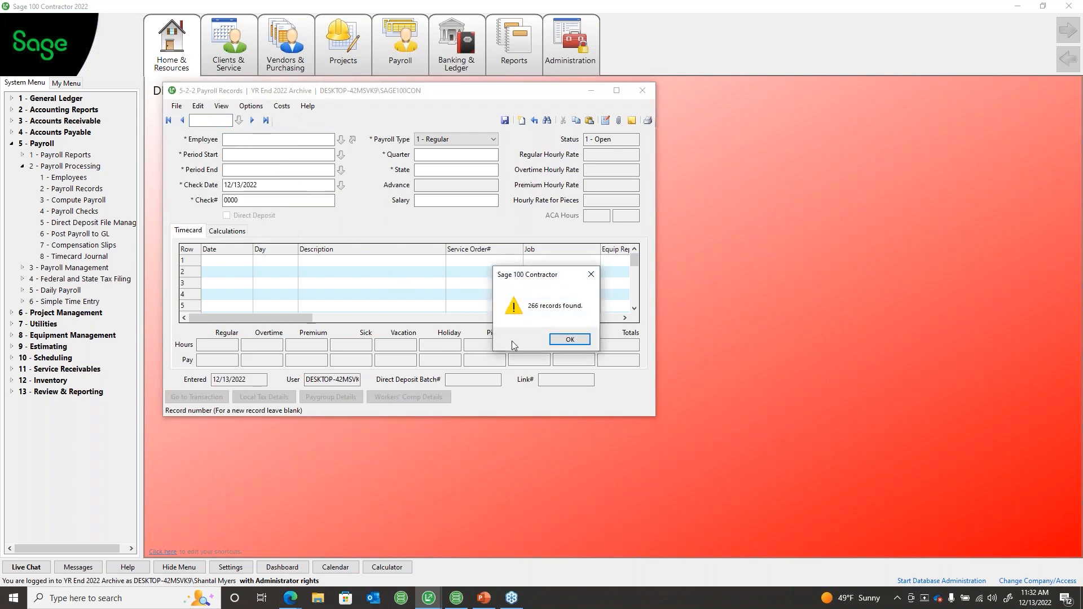
click(568, 339)
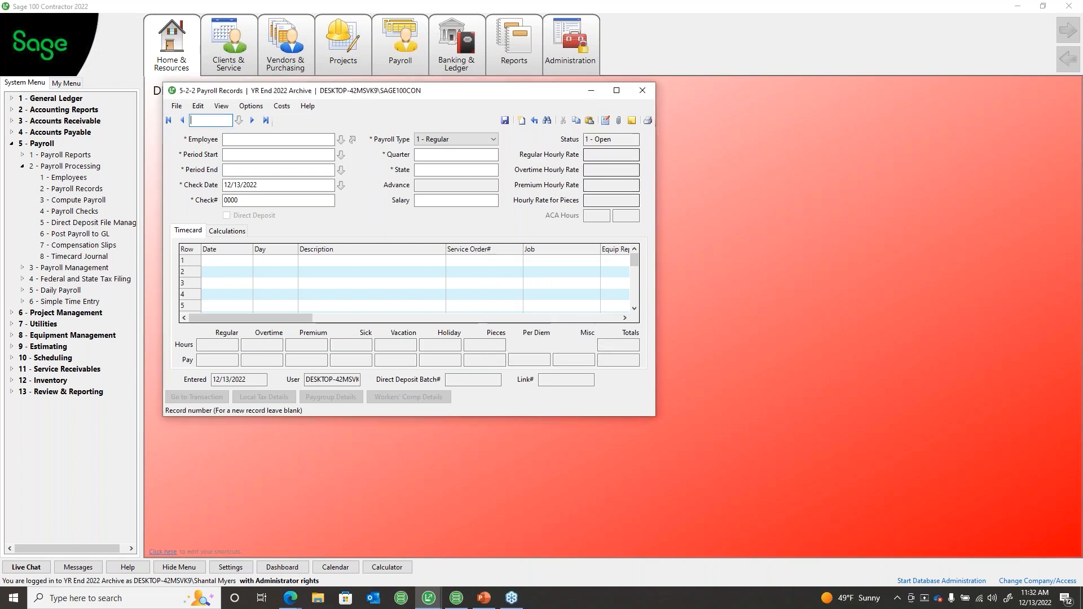
click(642, 91)
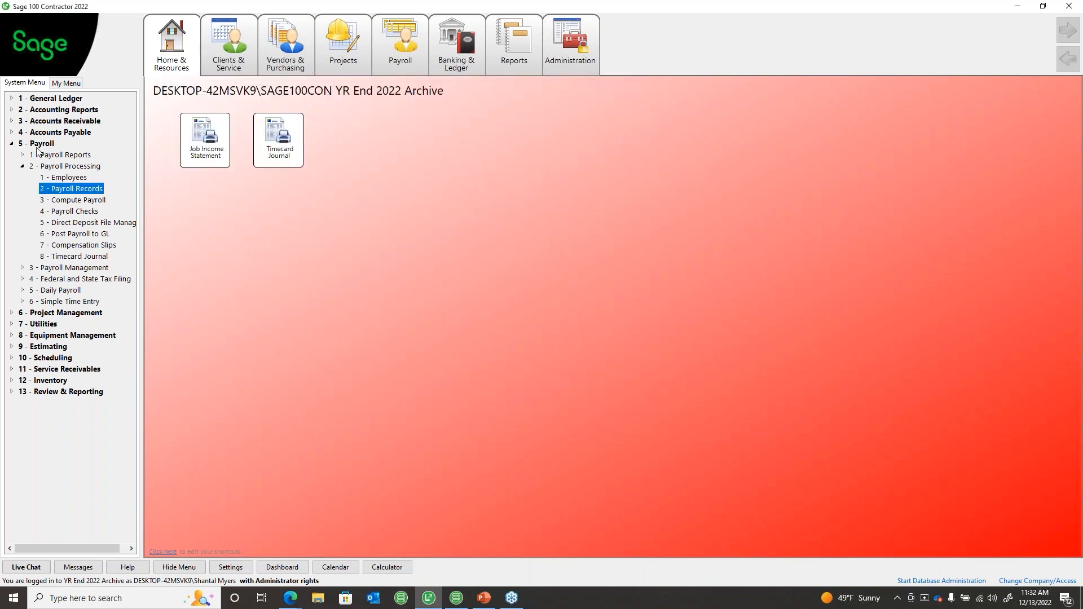
Step: Preview the 5-1-2 Payroll Check Register totals page (287,842.86 gross payroll), then close it
double_click(40, 155)
double_click(97, 178)
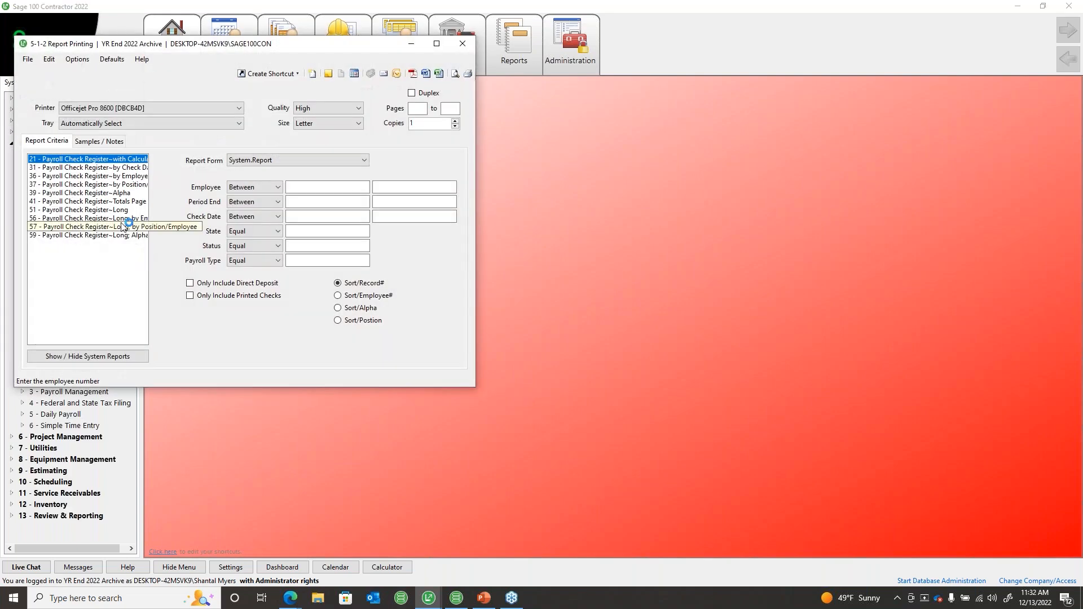
click(454, 74)
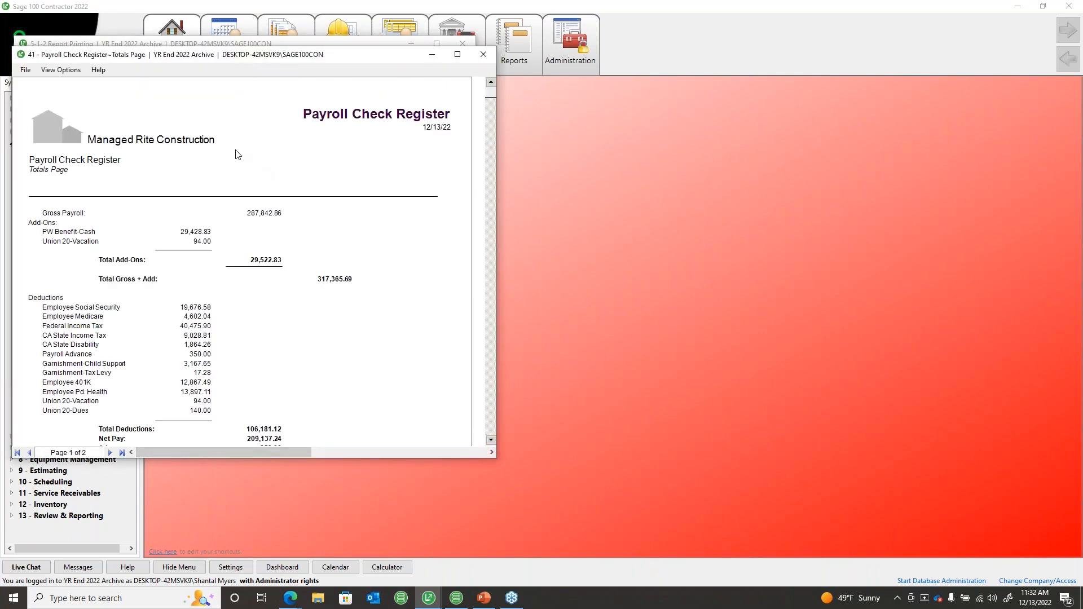
scroll(173, 350, down, 5)
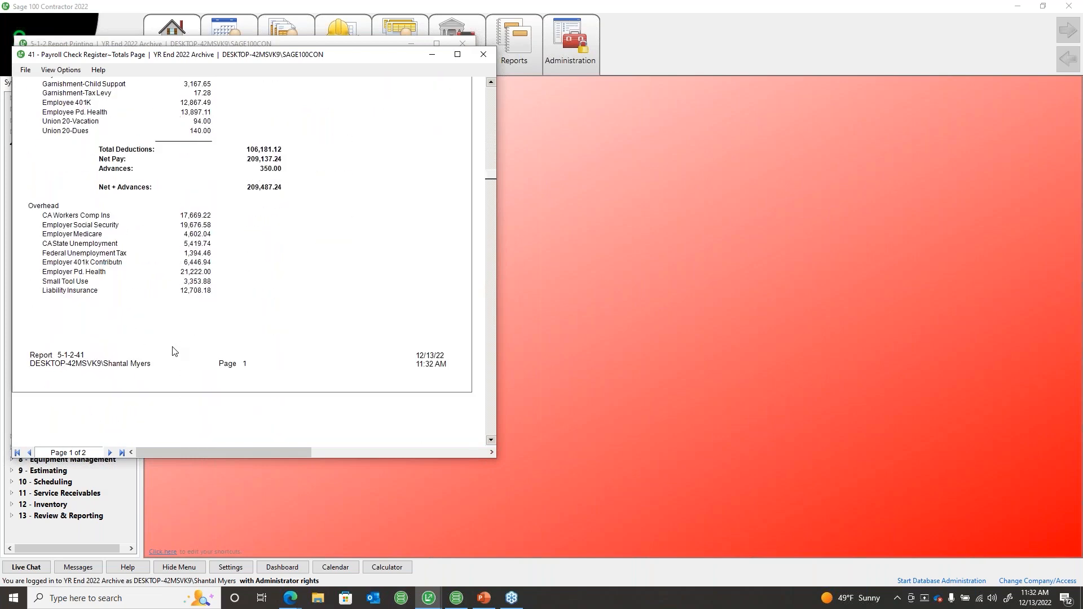
scroll(172, 350, down, 5)
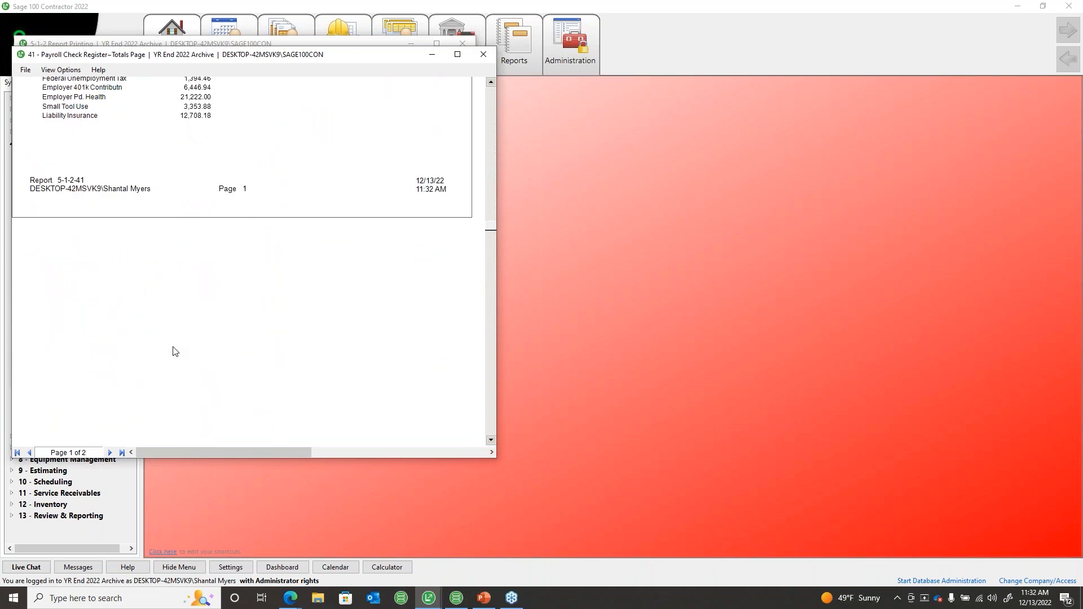
click(485, 61)
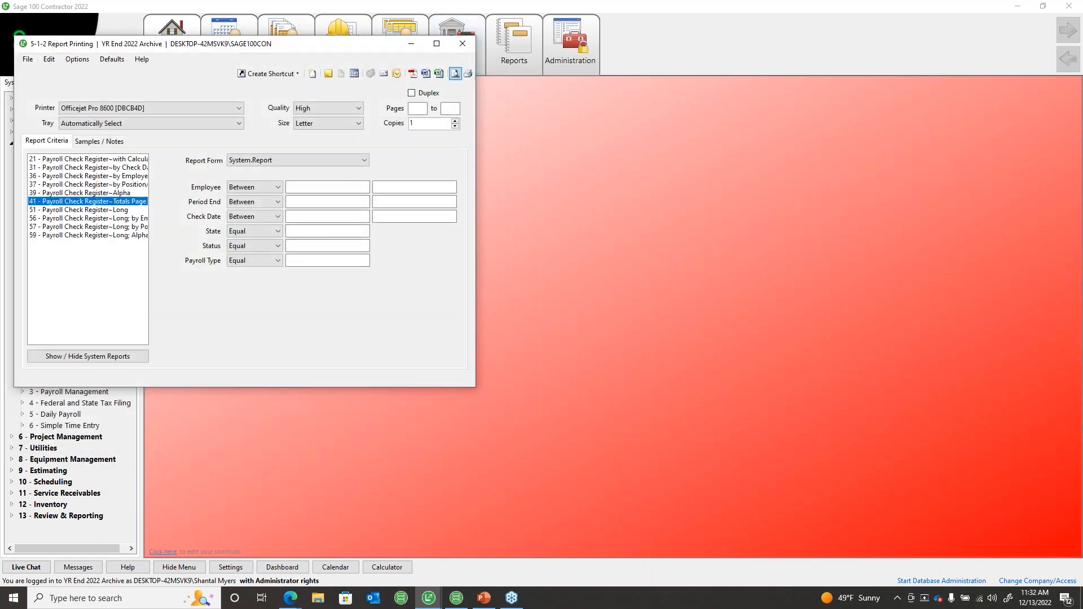
click(464, 45)
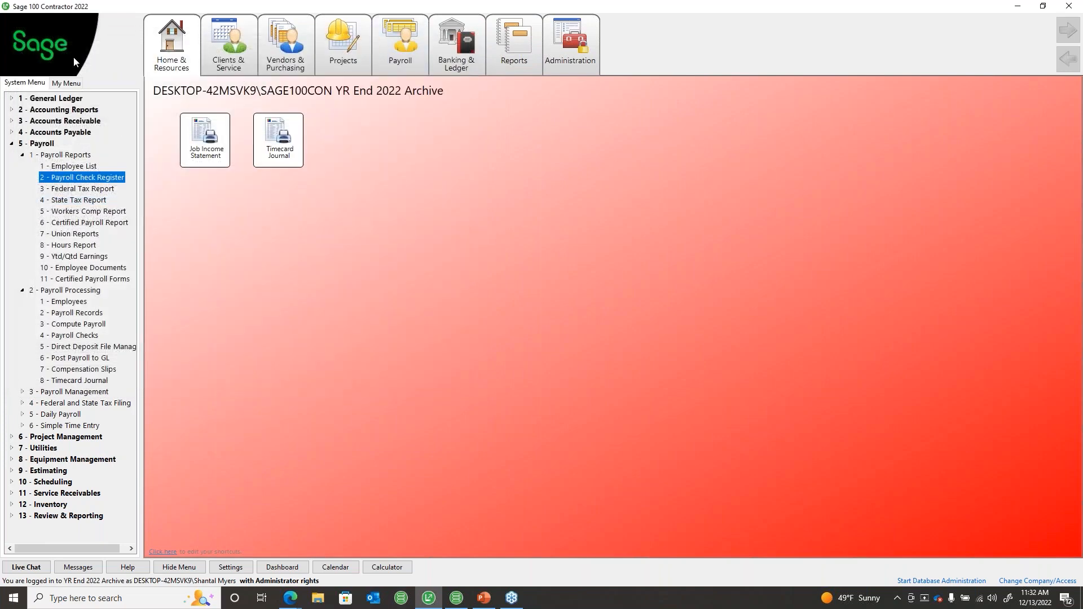
click(11, 143)
click(11, 144)
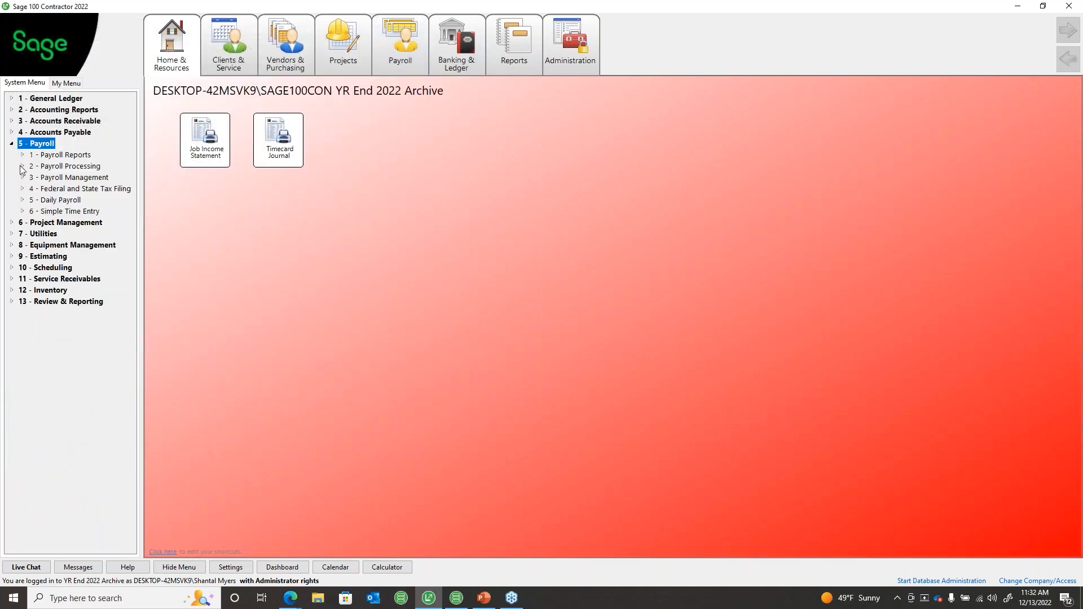
click(11, 143)
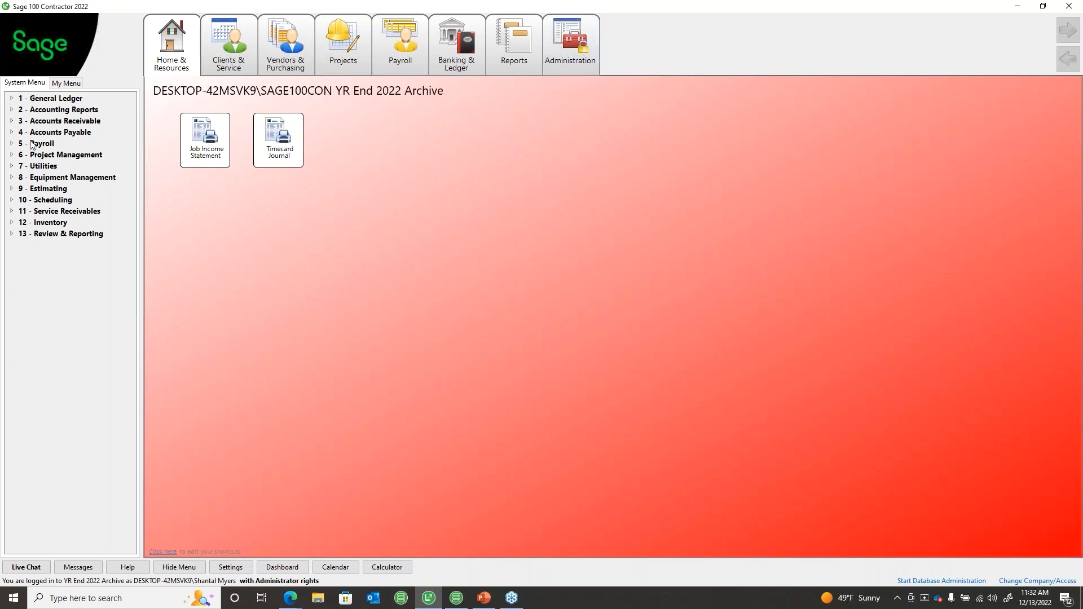
double_click(35, 166)
double_click(65, 188)
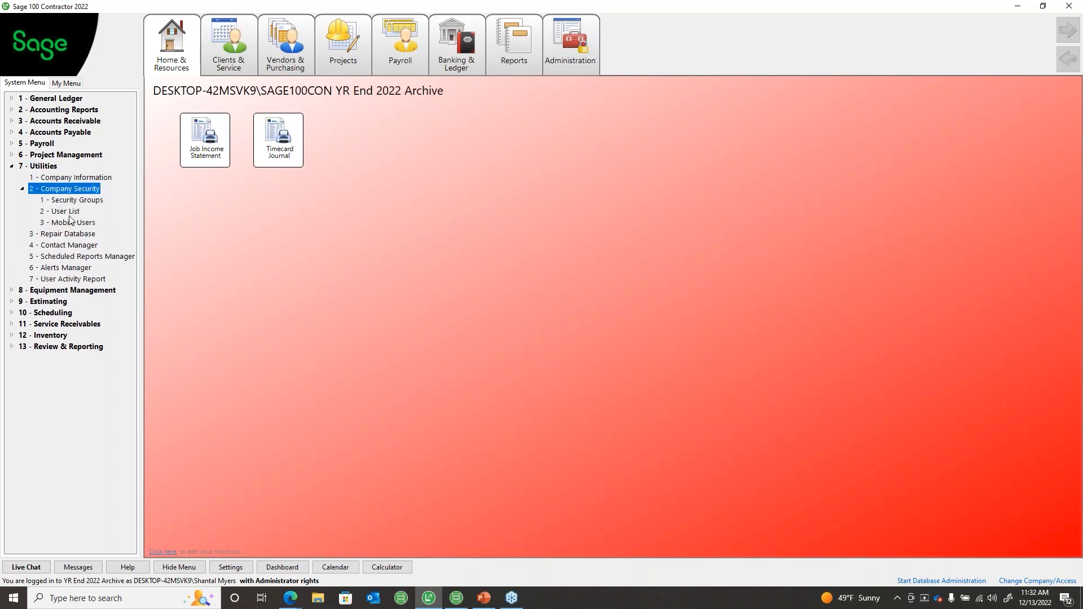
double_click(65, 211)
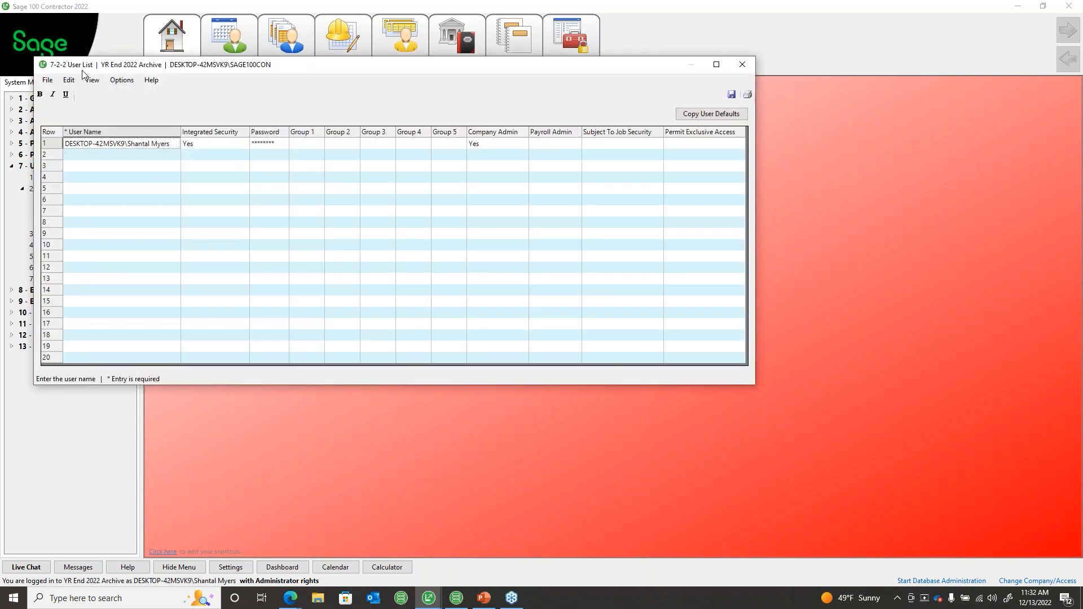
drag(83, 73, 195, 102)
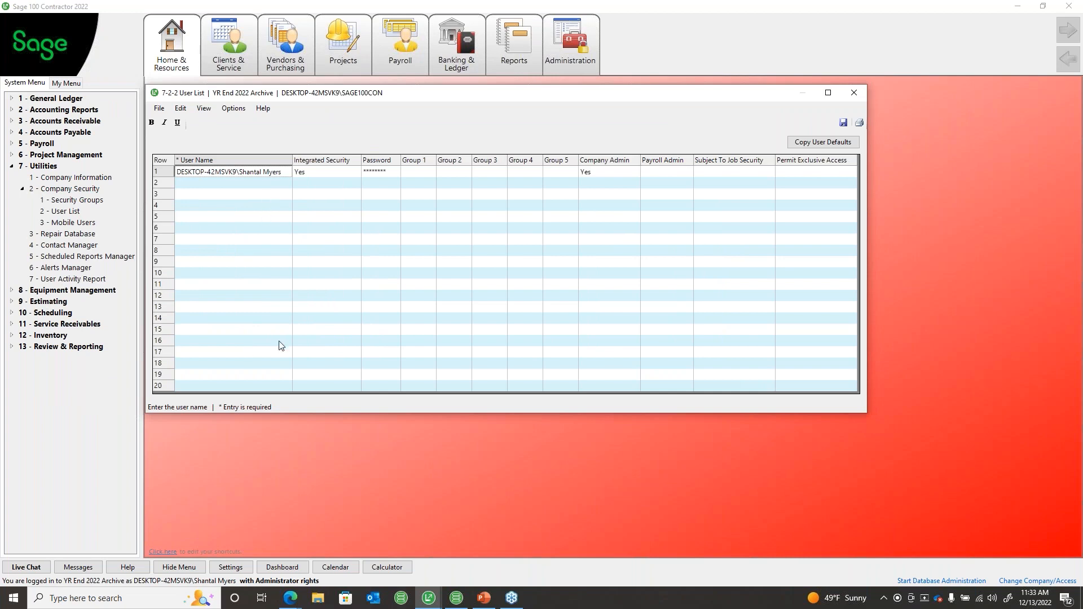
click(854, 92)
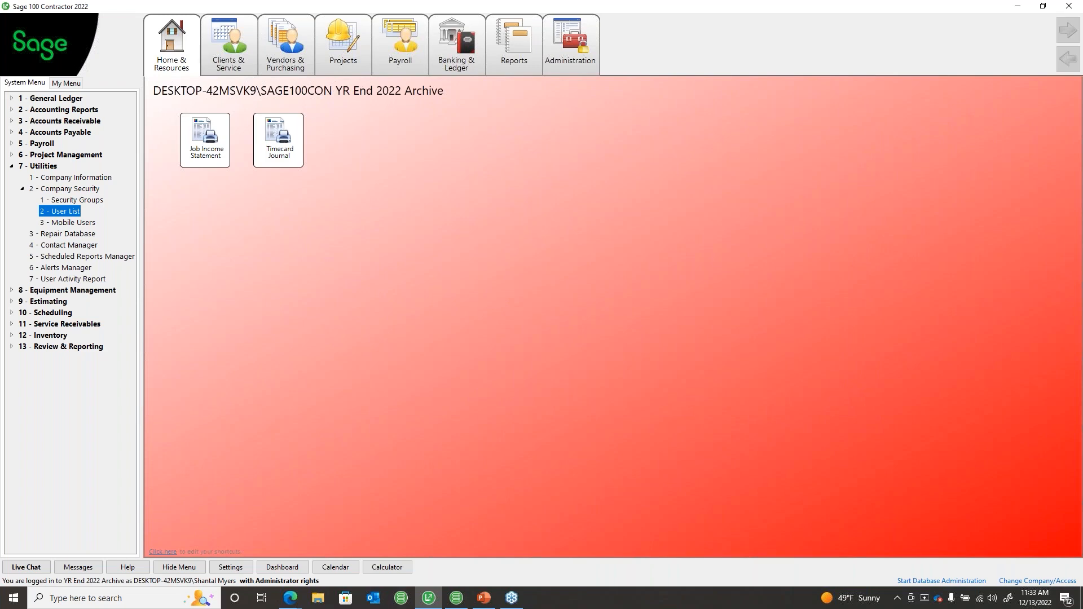
key(alt+Tab)
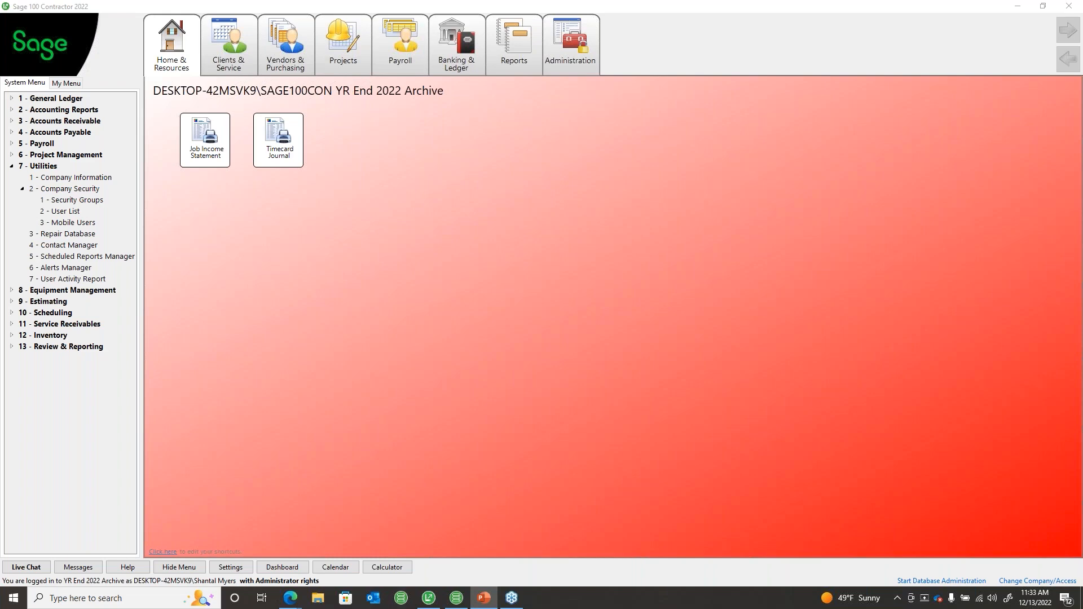
click(12, 166)
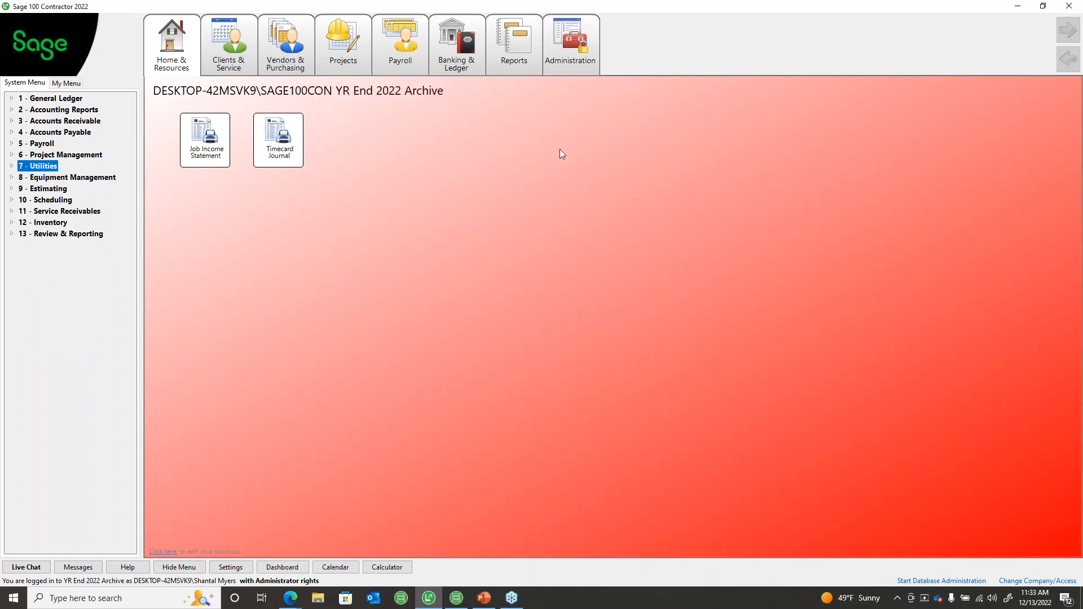
Step: Switch from the archive back to the active ETHOS - YE 2022 Payroll Close company
click(333, 379)
click(1037, 580)
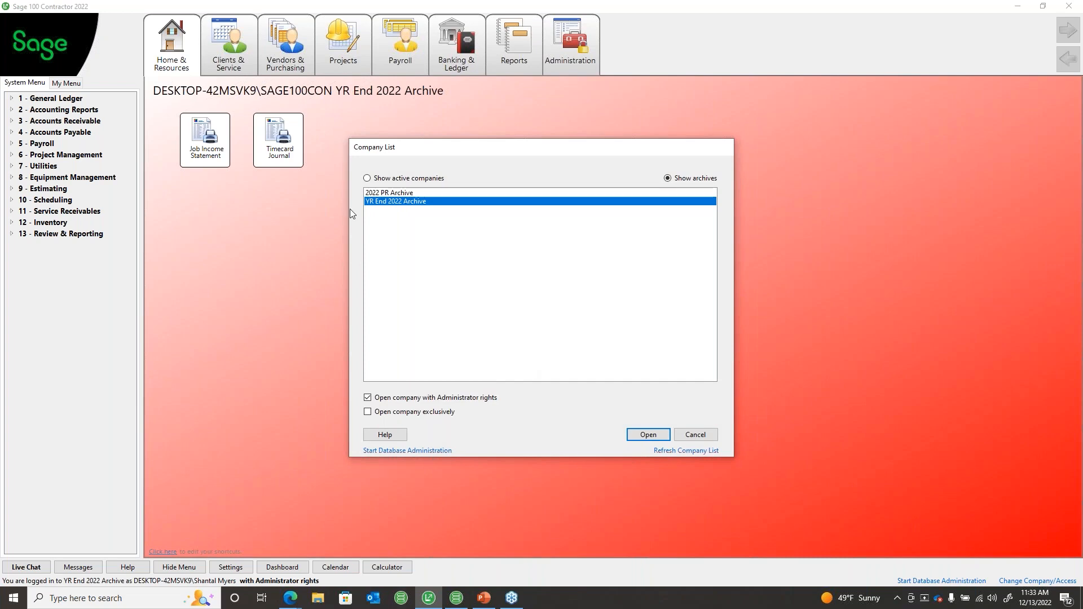
click(382, 178)
click(388, 236)
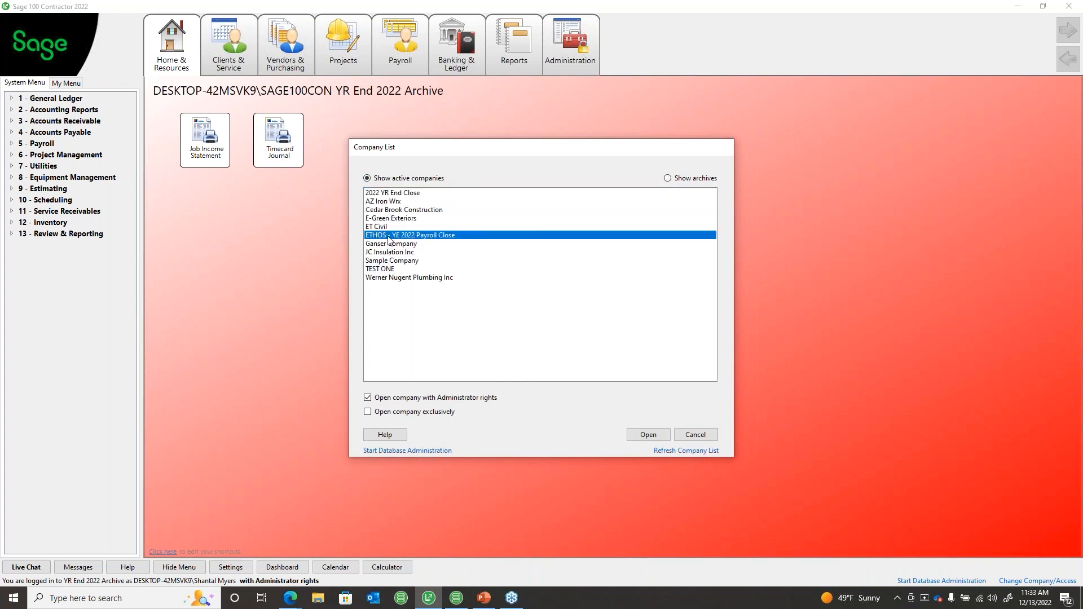
click(648, 435)
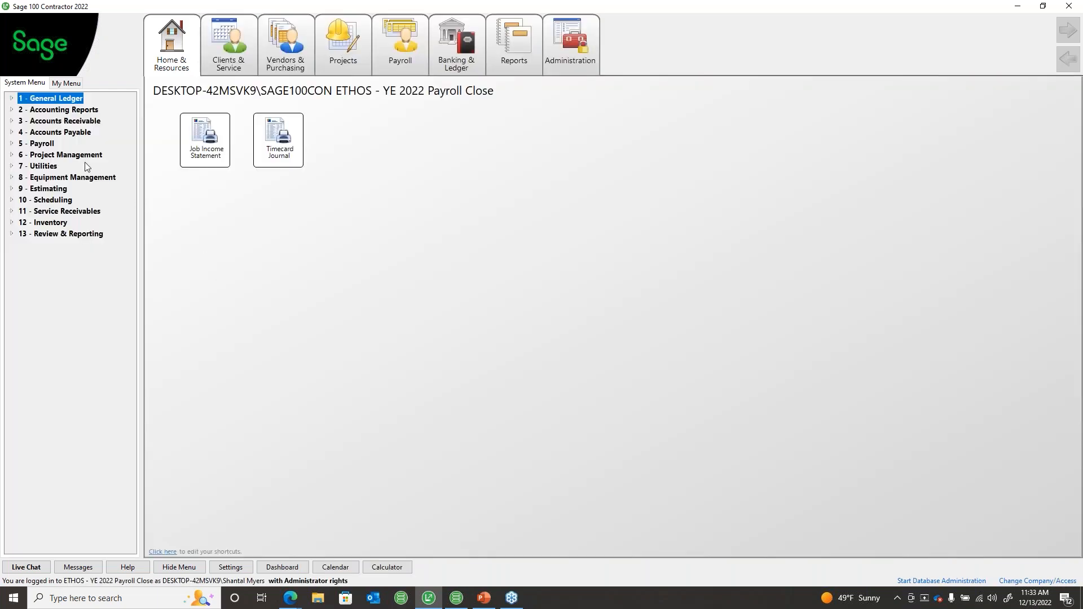
click(44, 143)
Step: Check Payroll Records in the active company and confirm no payroll records remain
click(62, 166)
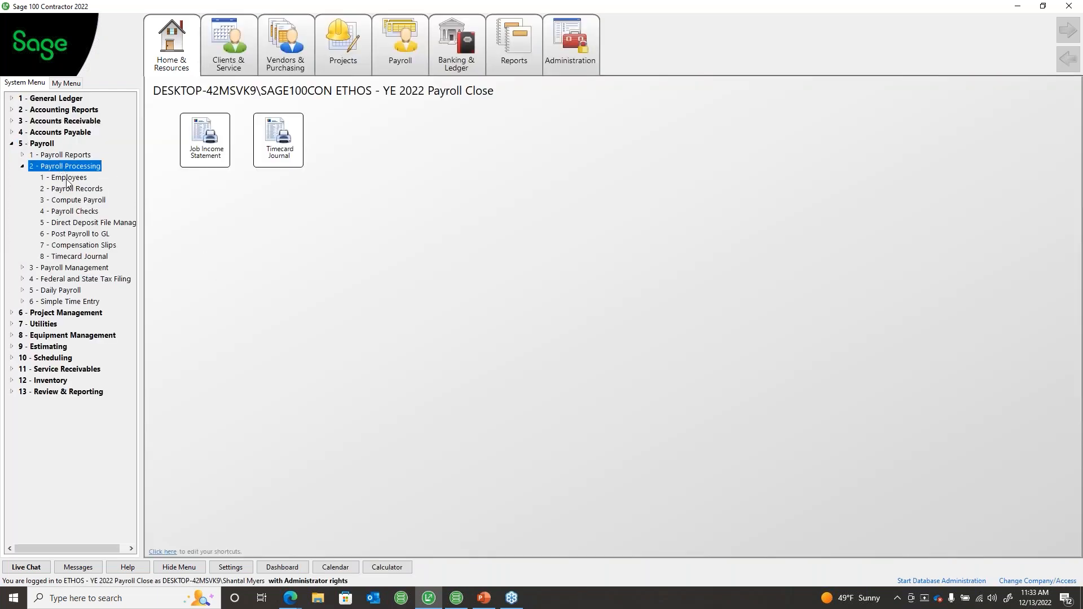
click(71, 189)
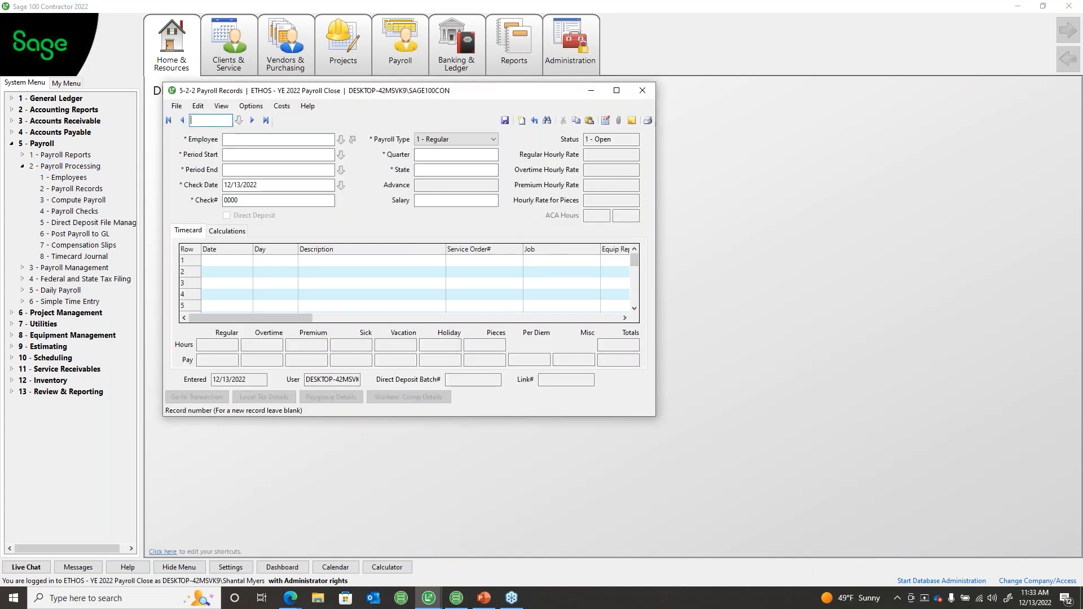
click(239, 121)
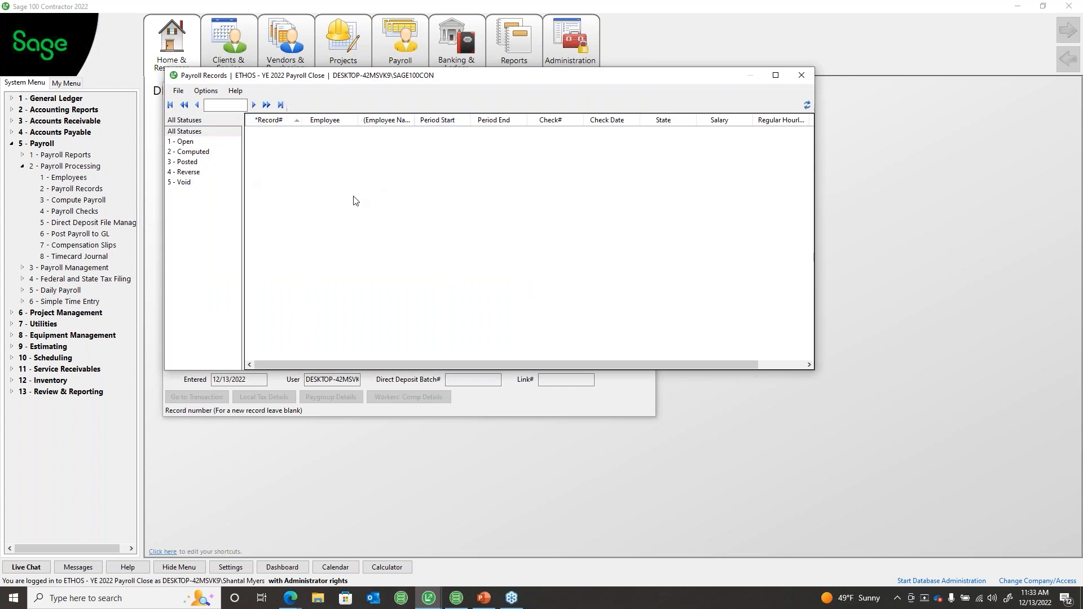
click(801, 75)
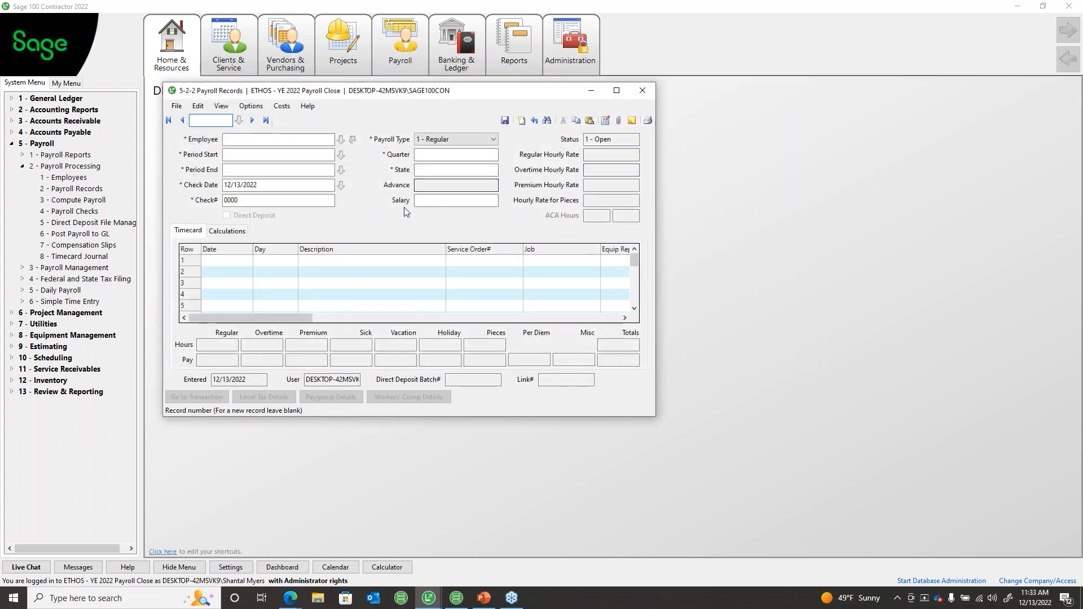
click(265, 120)
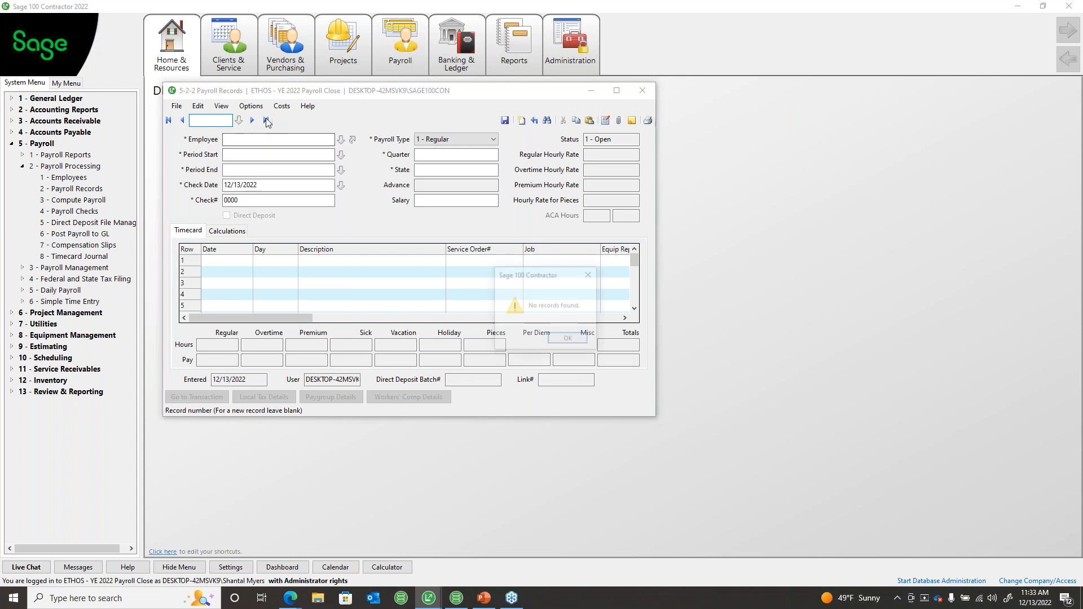
click(568, 339)
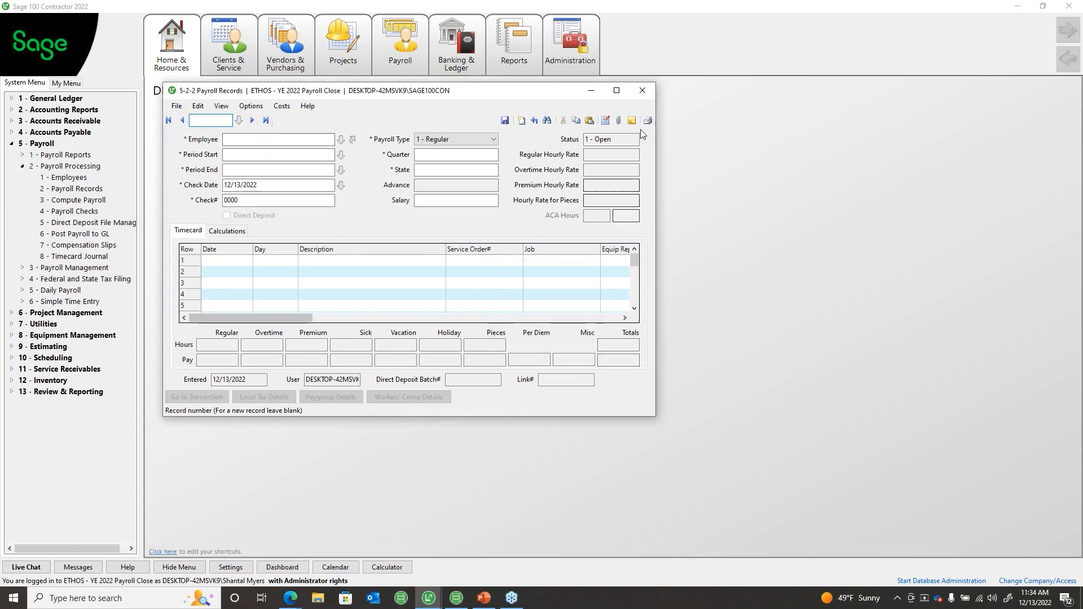
click(642, 90)
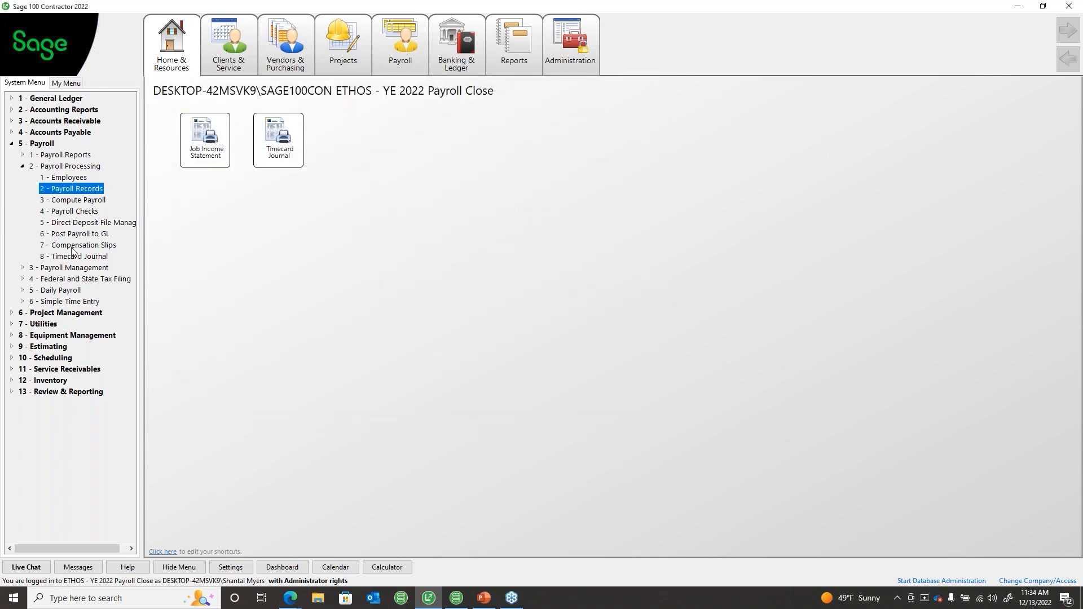
click(166, 242)
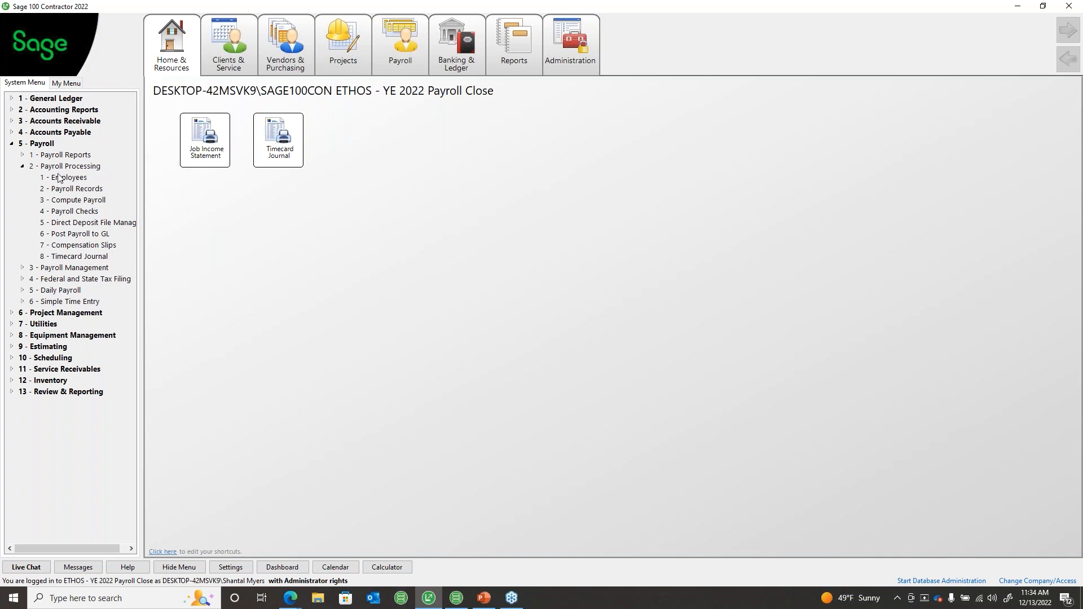
Step: Collapse Payroll Processing and expand Payroll Management to list Close Payroll Year and Payroll Audit
click(66, 267)
click(69, 278)
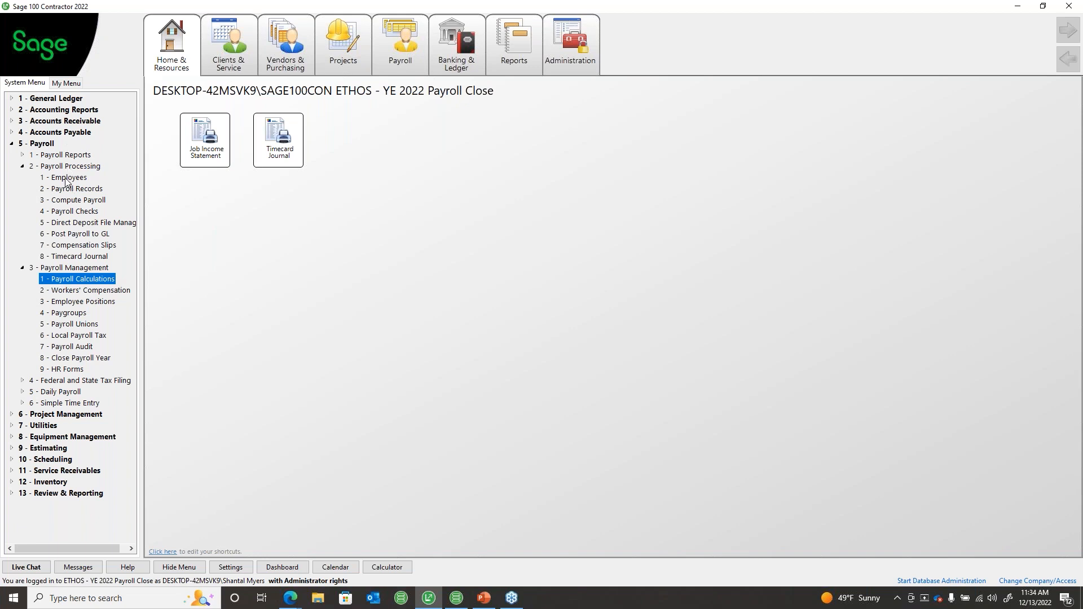
click(22, 166)
click(23, 177)
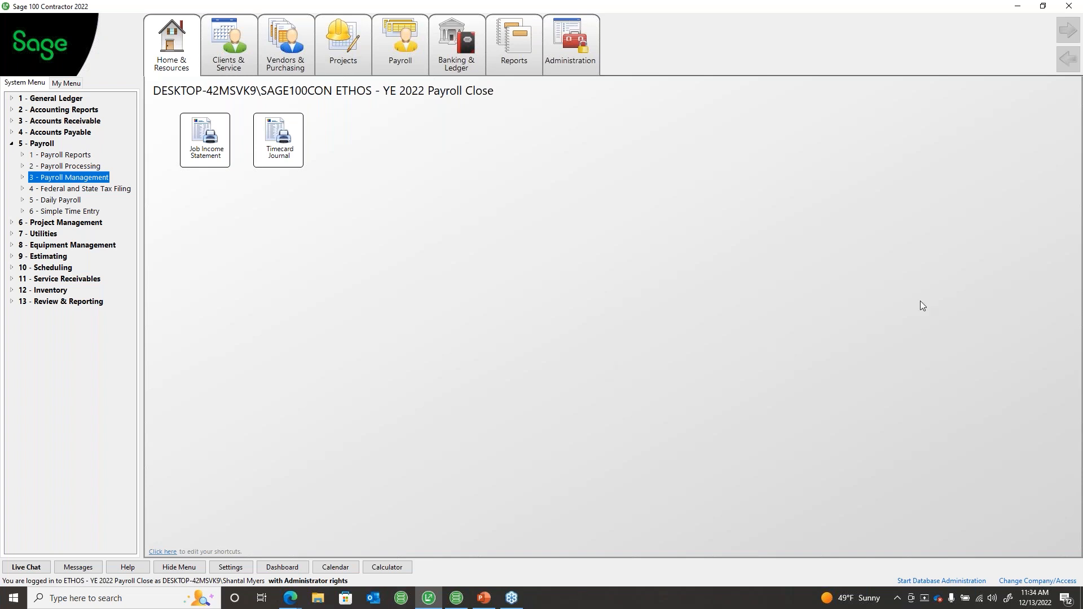
click(22, 177)
double_click(55, 189)
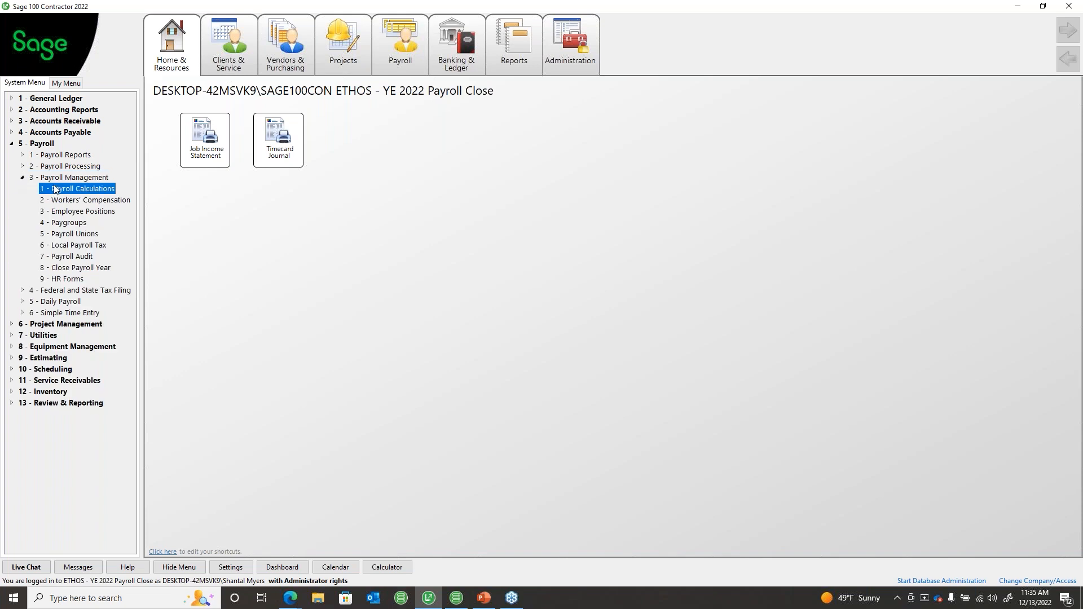
text(43)
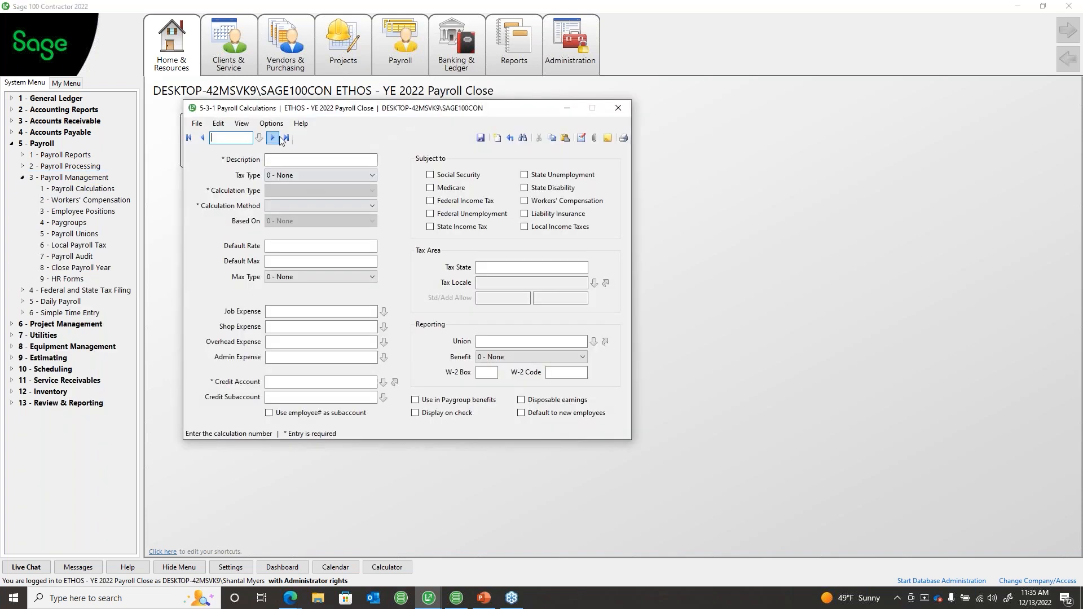
key(Return)
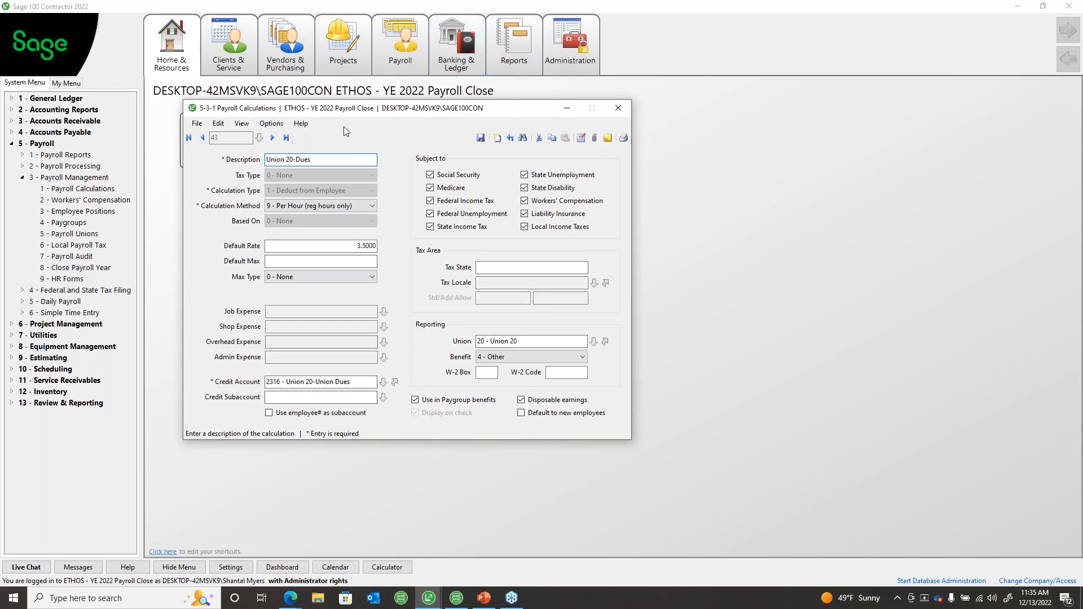
click(219, 125)
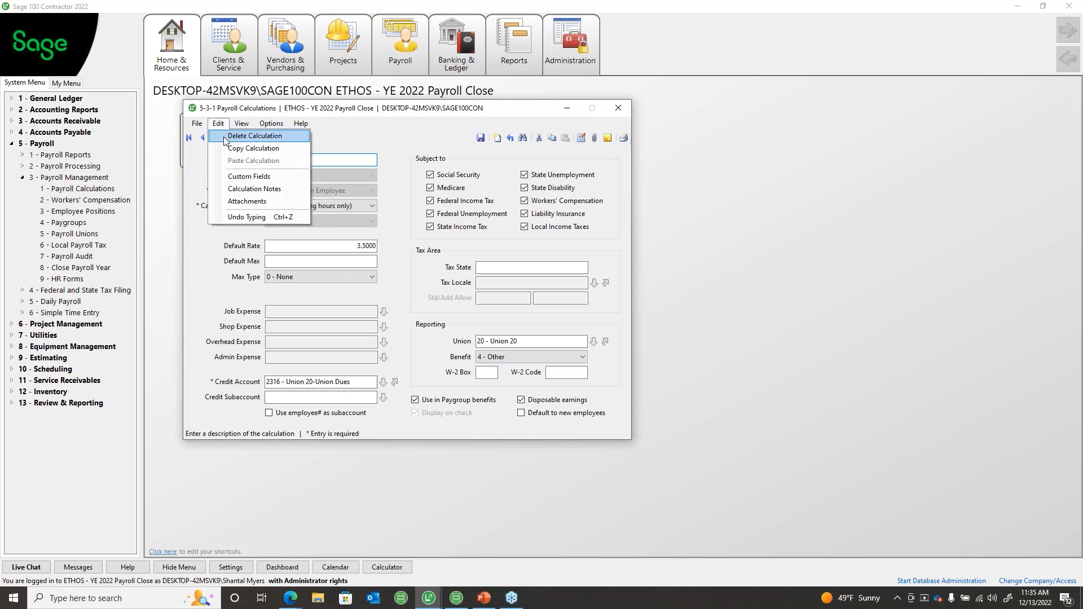
click(446, 119)
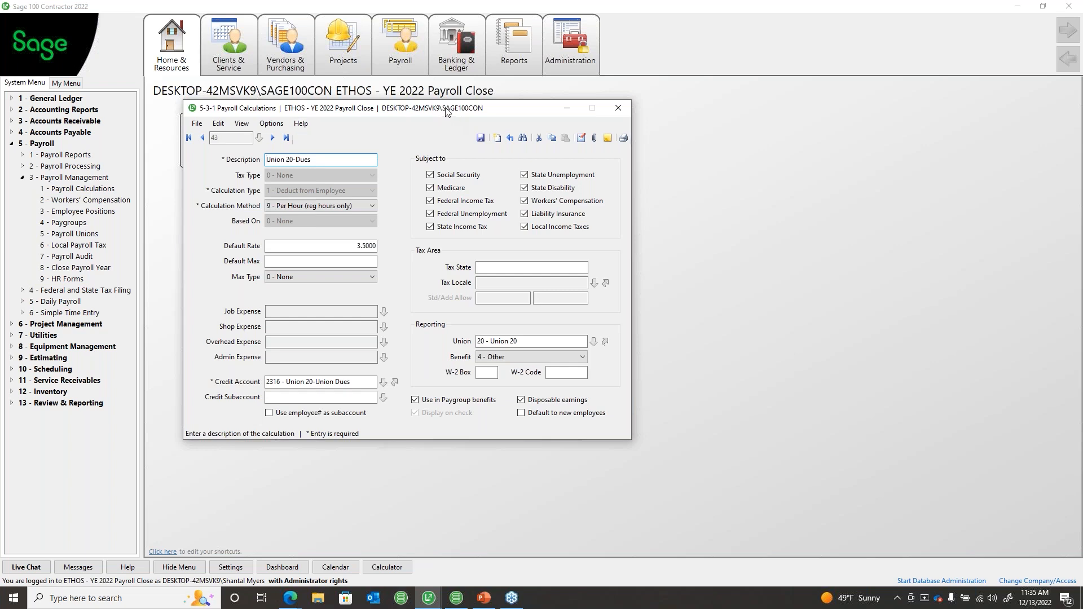
drag(445, 112, 429, 111)
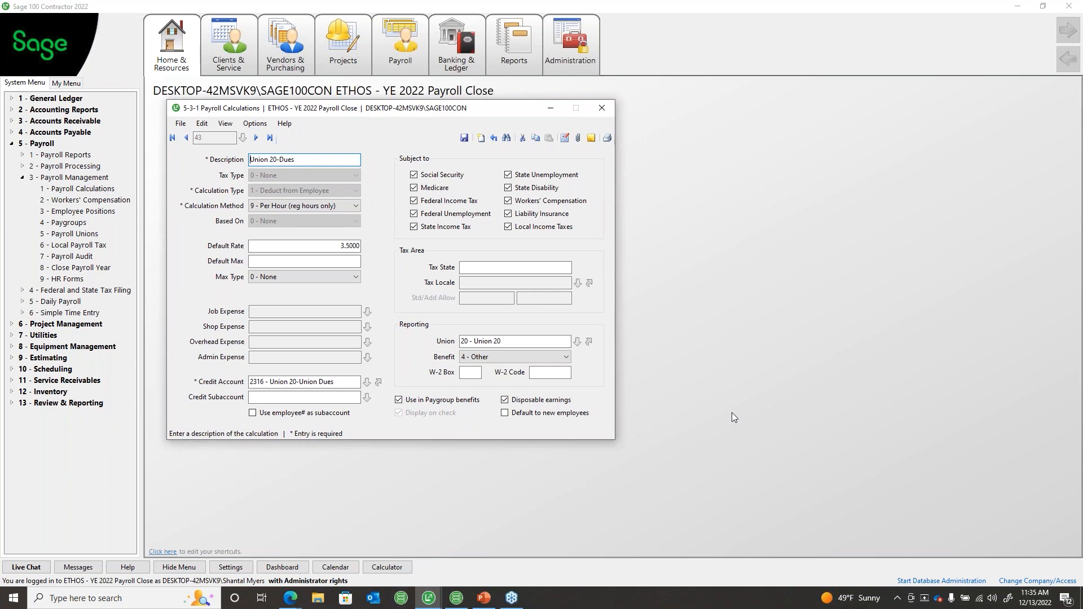
click(601, 110)
Step: Review the last employee's Federal Income Tax calculation and W-4 information in 5-2-1 Employees, then close it
click(83, 165)
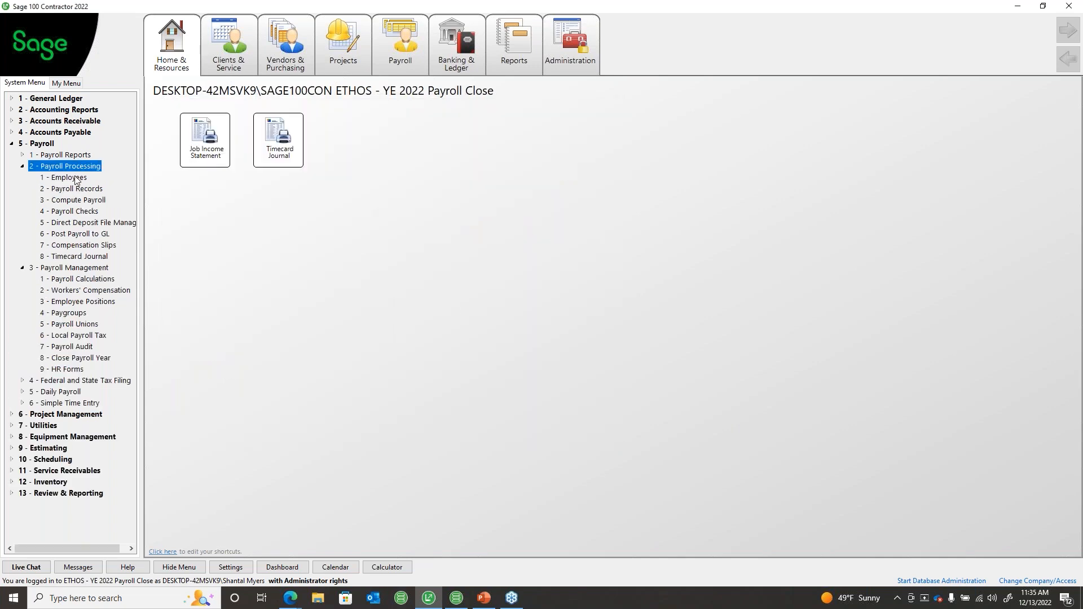
click(67, 177)
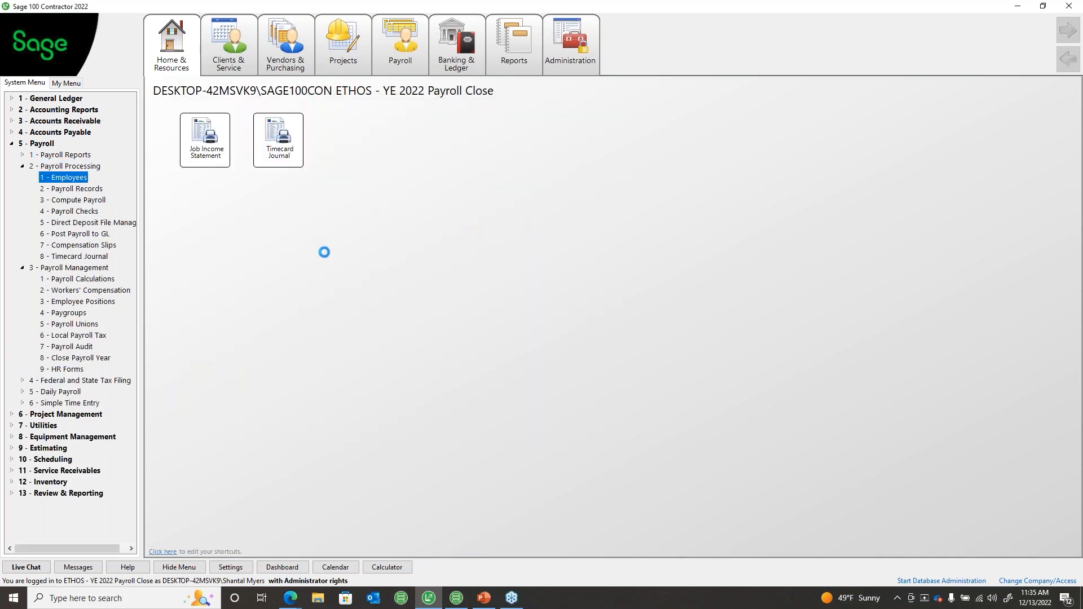
drag(347, 111, 321, 107)
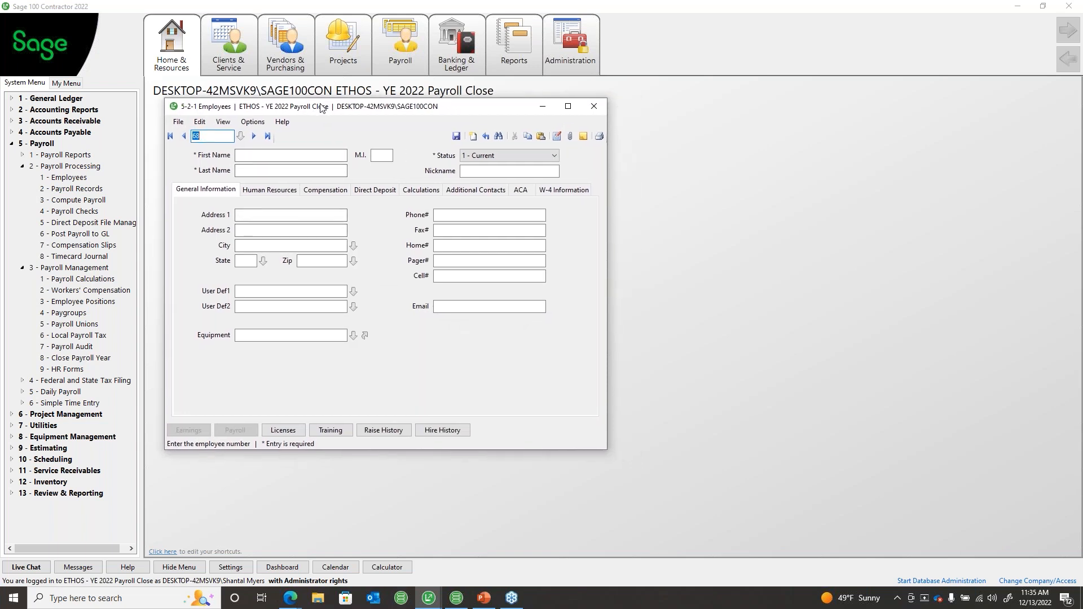
click(560, 190)
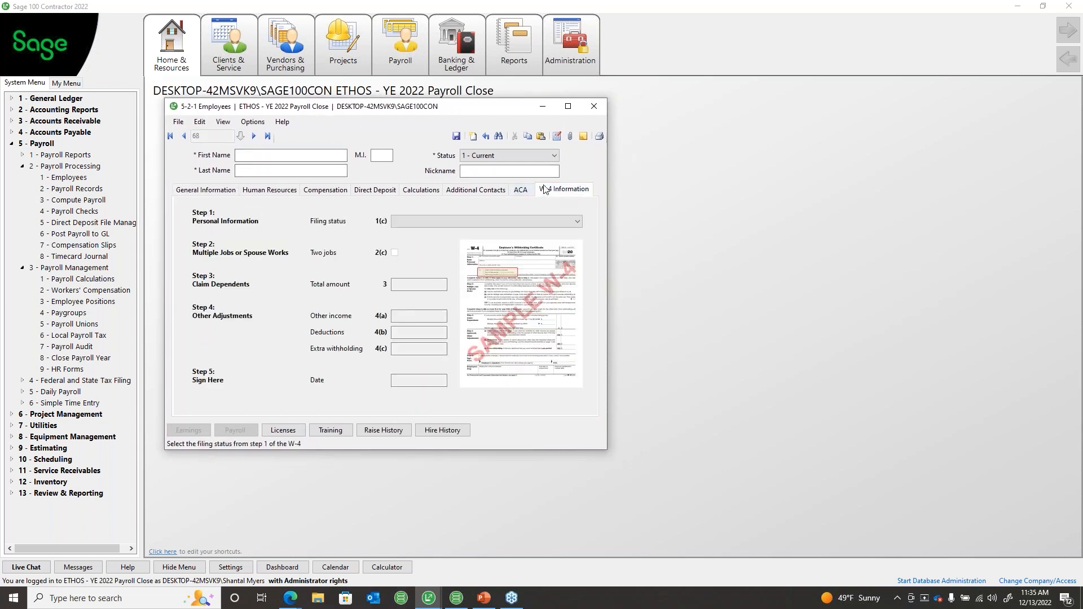
click(268, 137)
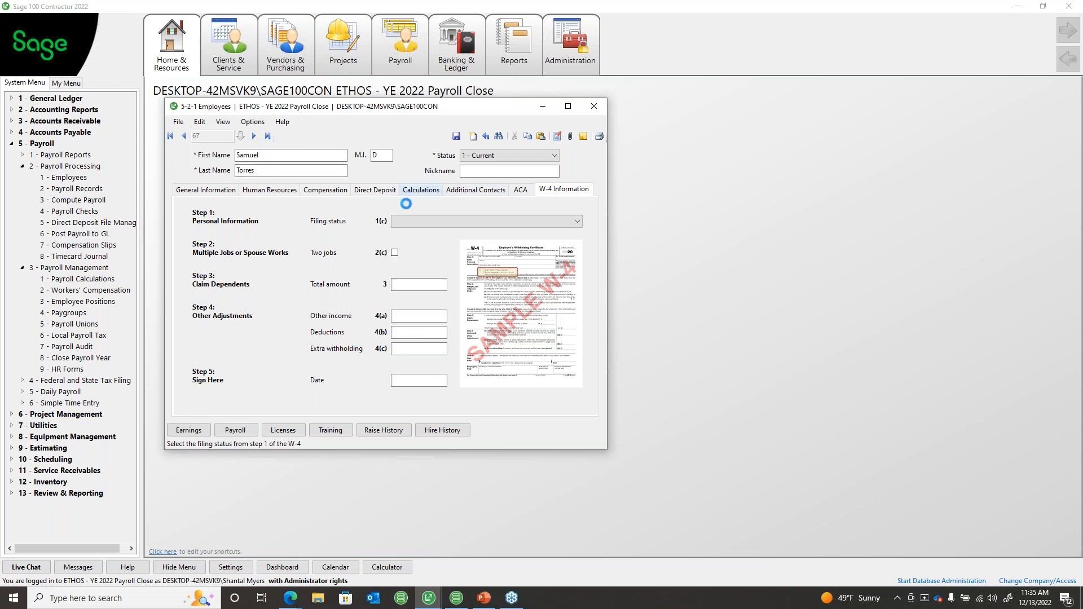
click(421, 190)
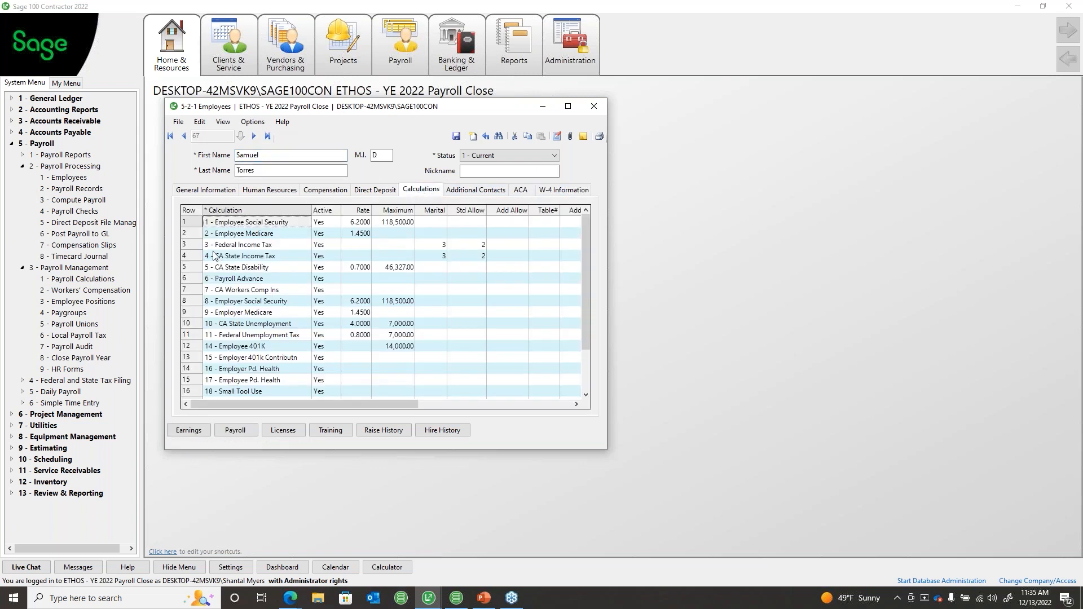
click(187, 244)
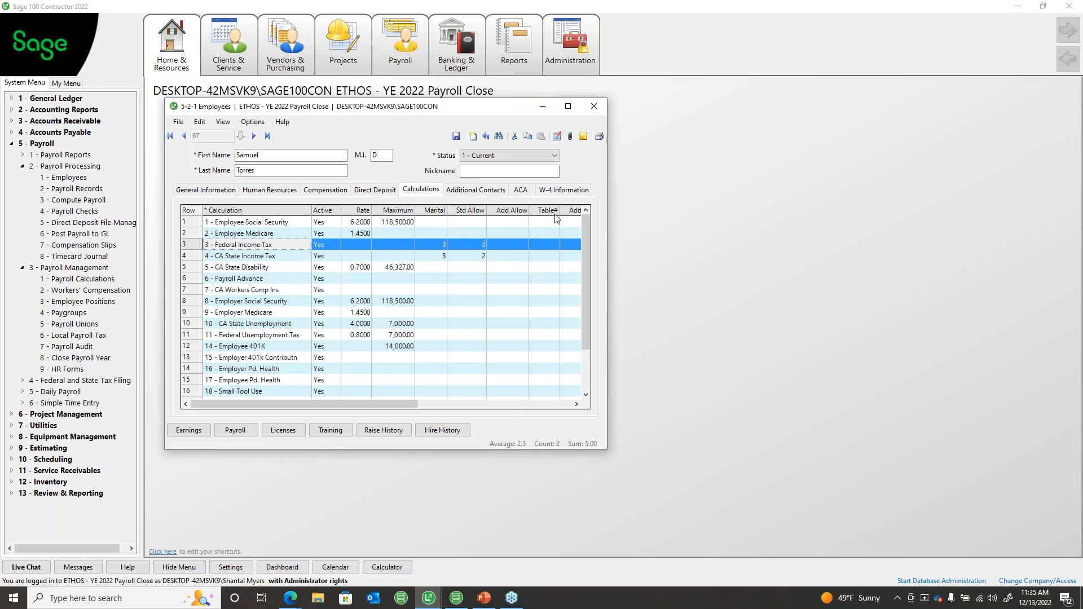
click(566, 193)
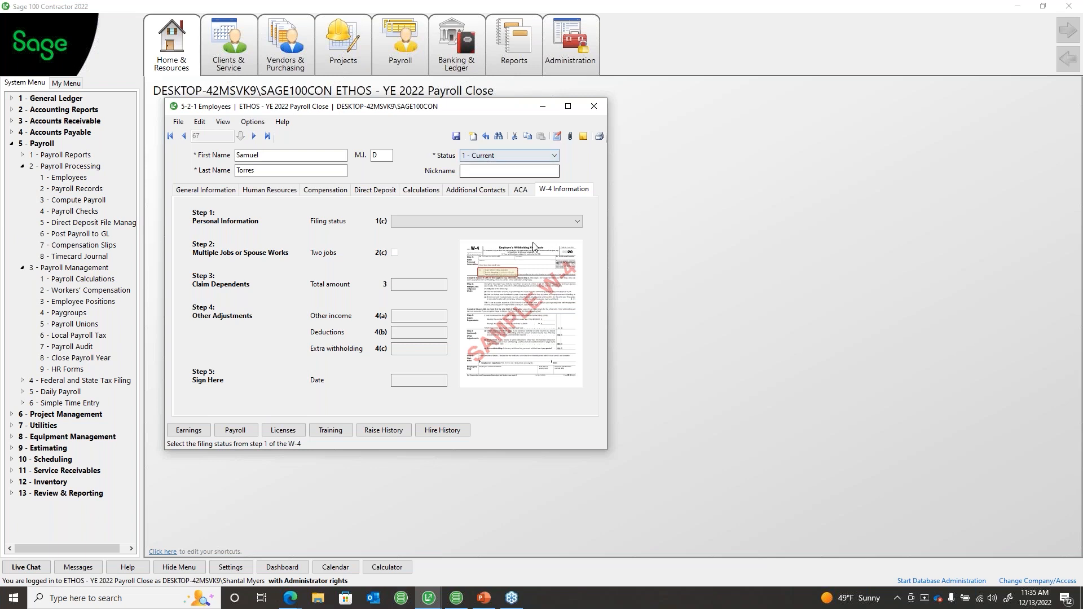
click(594, 107)
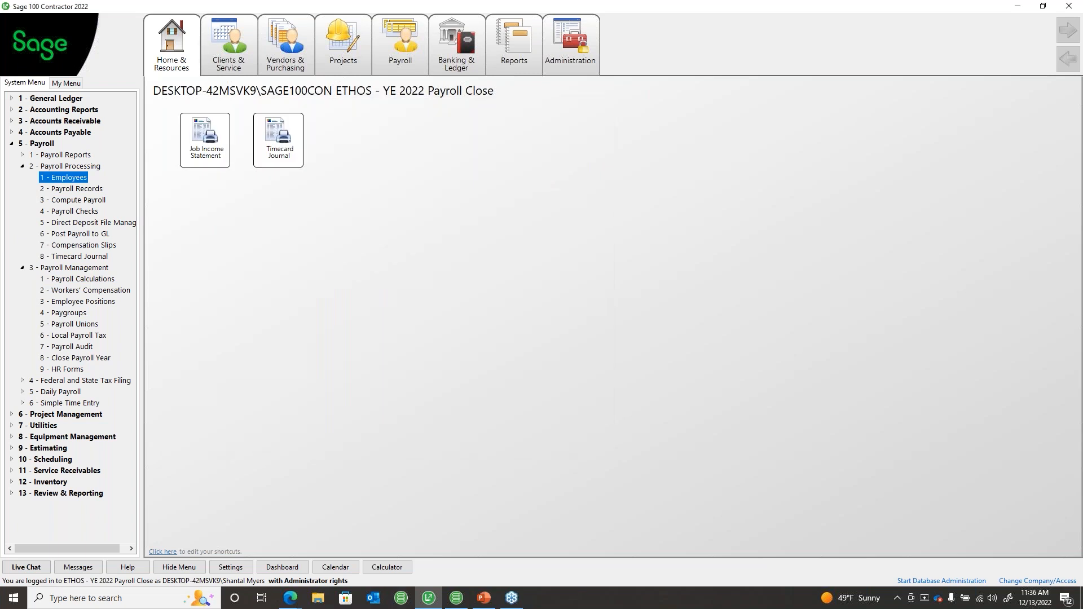
Step: Collapse the Payroll Processing and Payroll Management groups in the menu tree
key(alt+Tab)
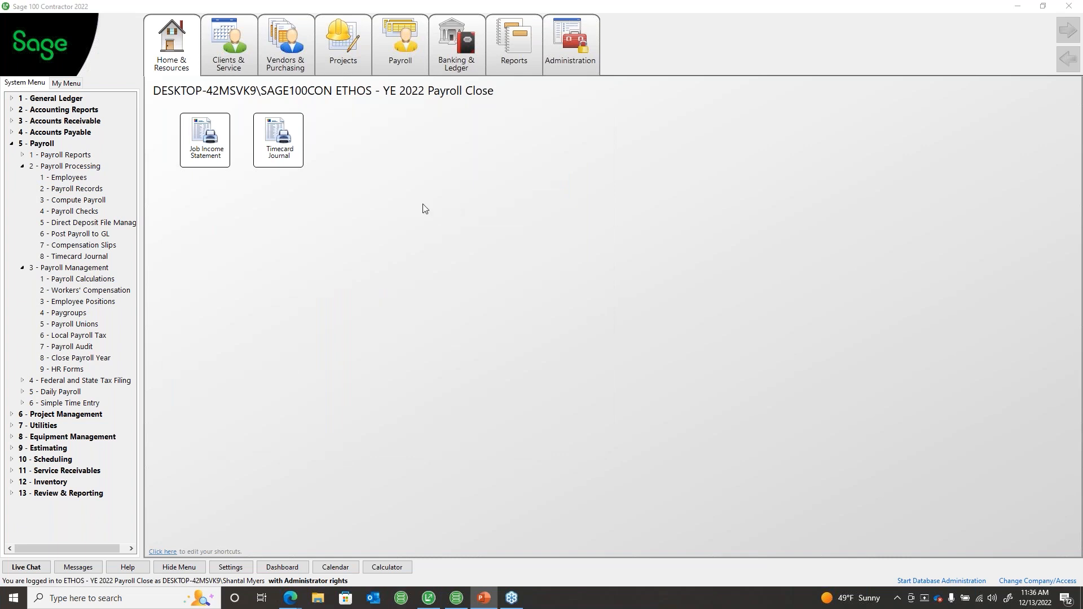
click(22, 166)
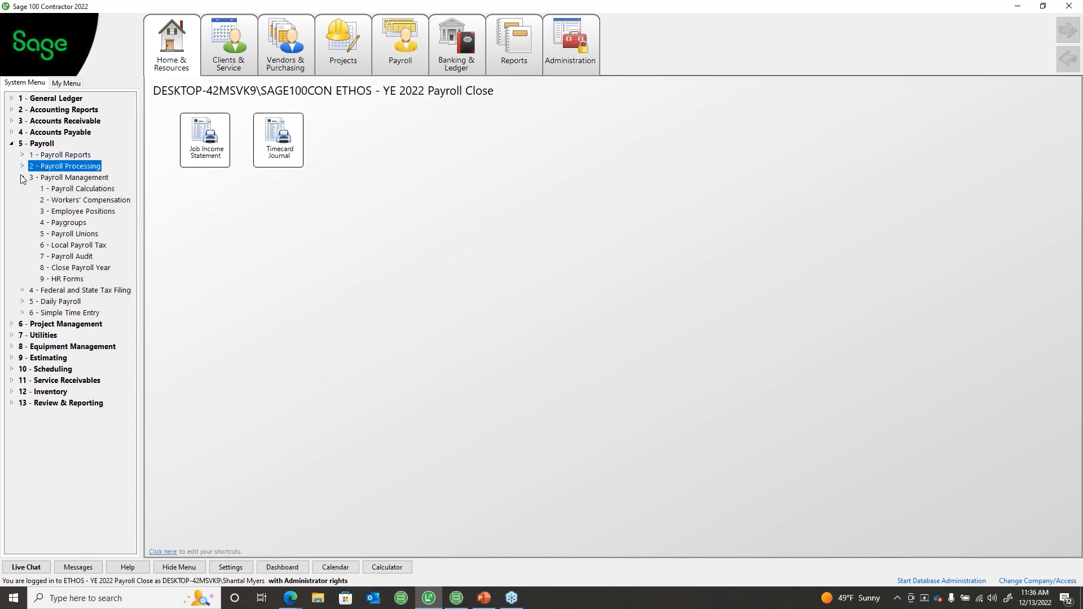
click(22, 178)
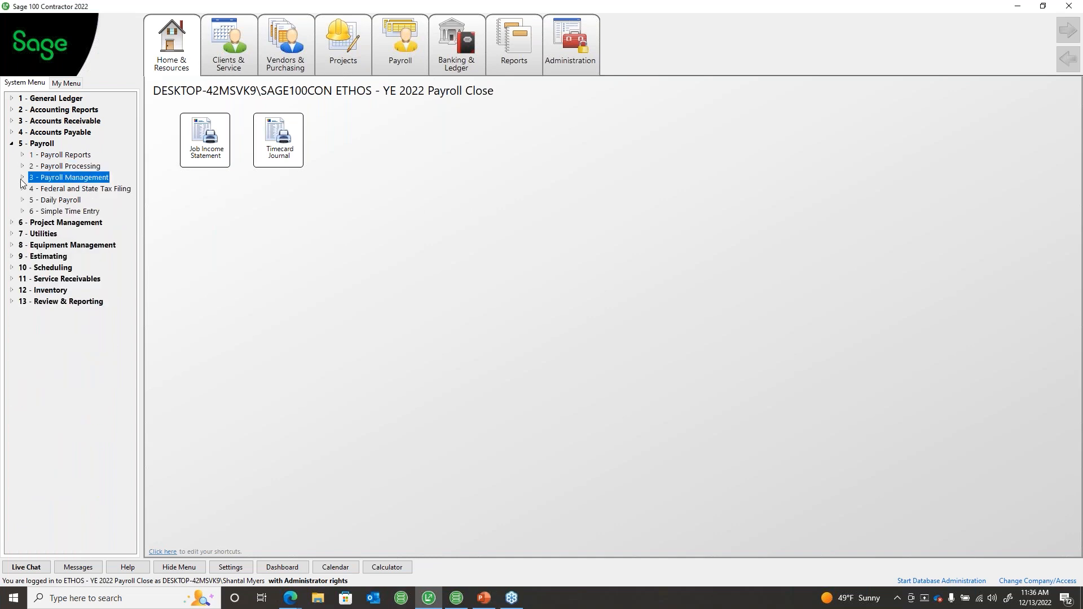
mouse_move(514, 60)
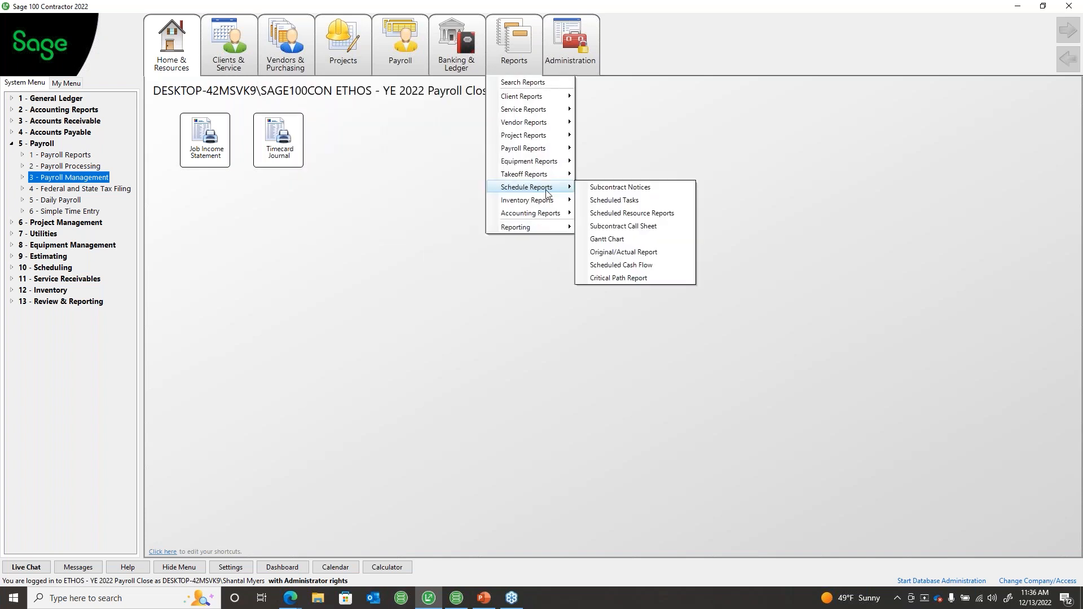
mouse_move(523, 148)
click(228, 334)
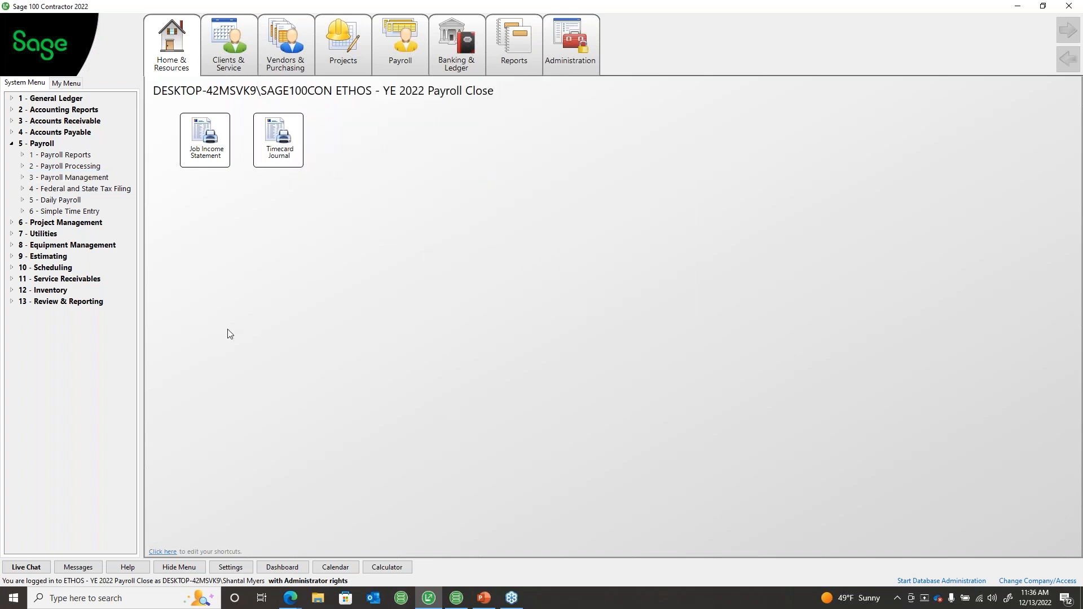
Step: Switch to the 2022 PR Archive company from the archives list and acknowledge its reminder
click(1027, 581)
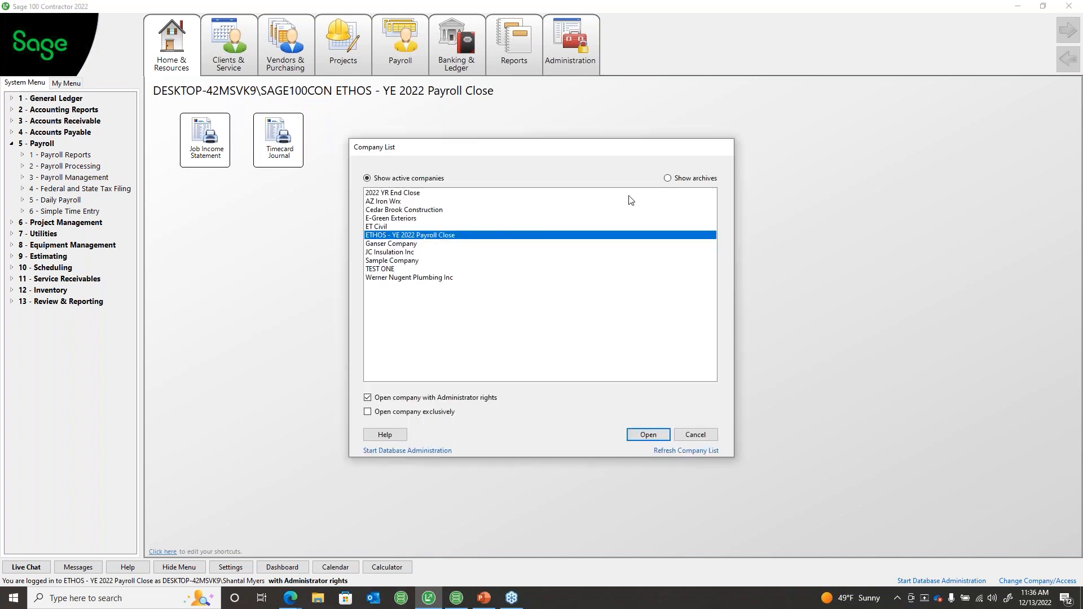
click(667, 178)
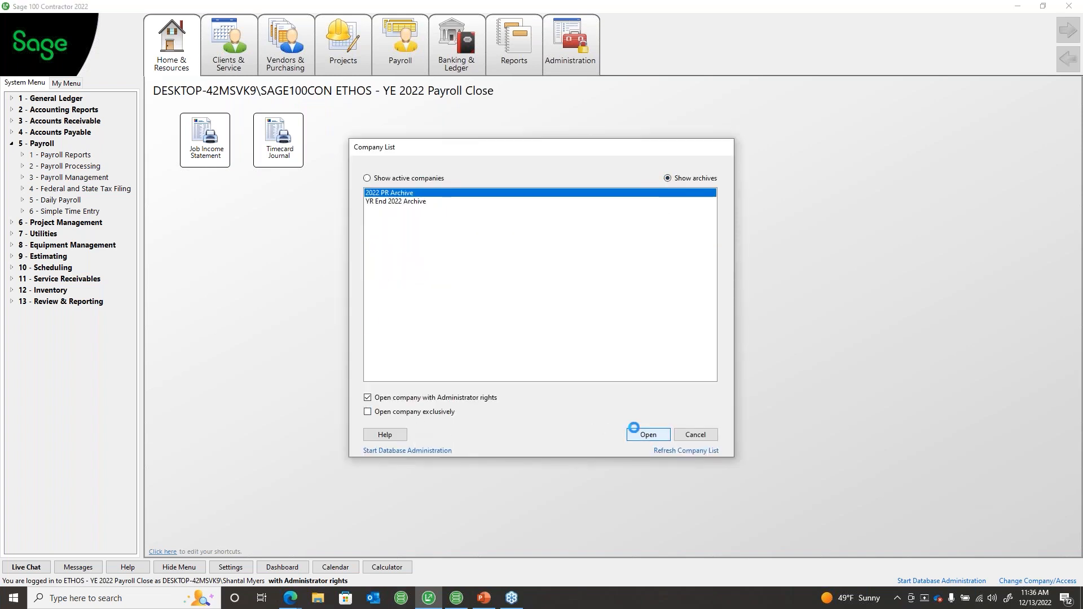
click(637, 434)
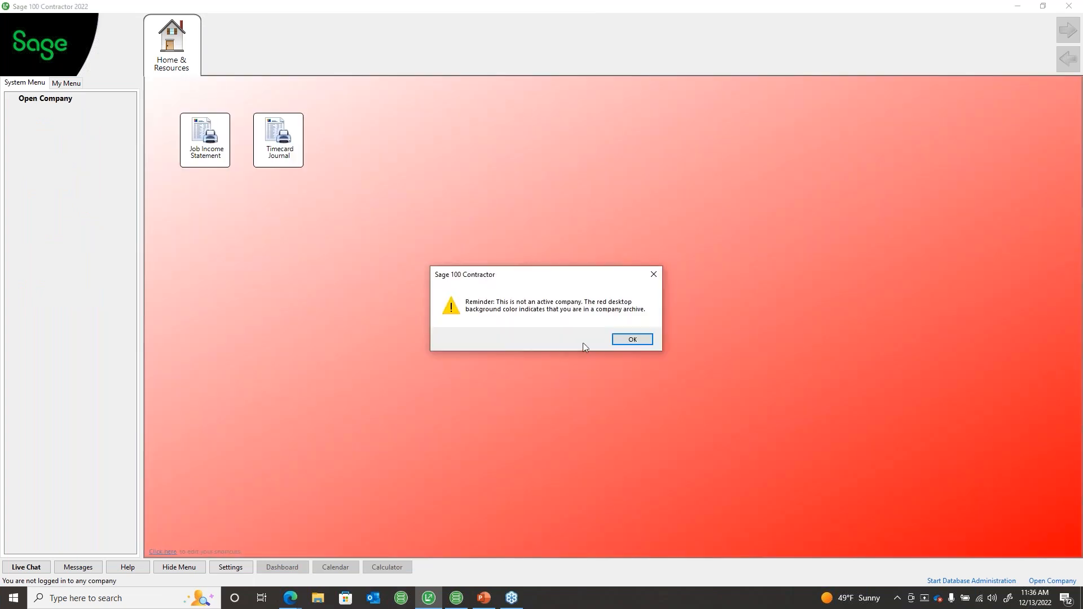
click(631, 340)
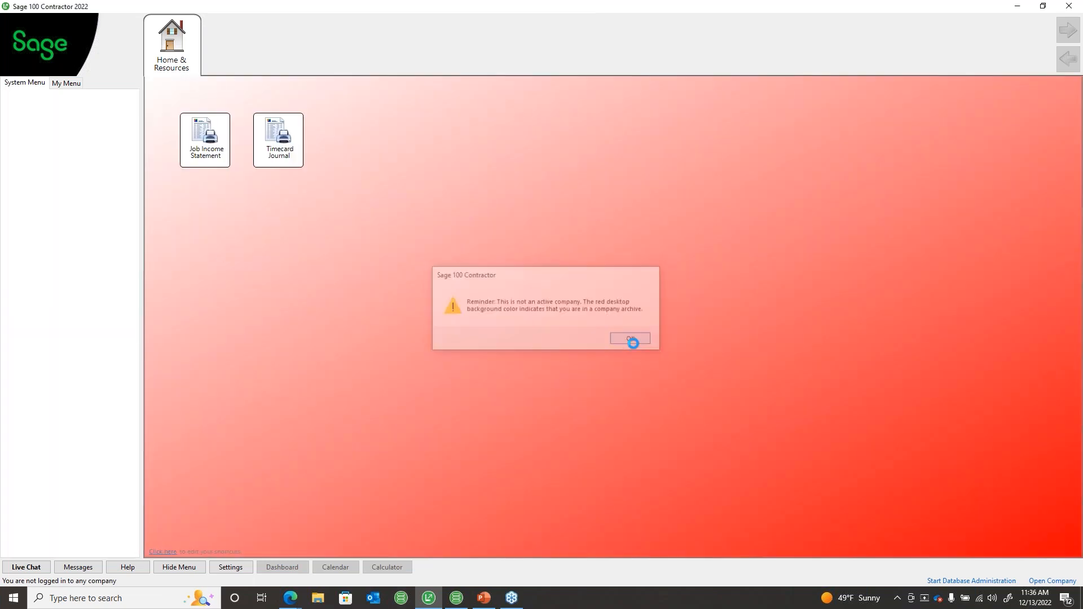
click(38, 144)
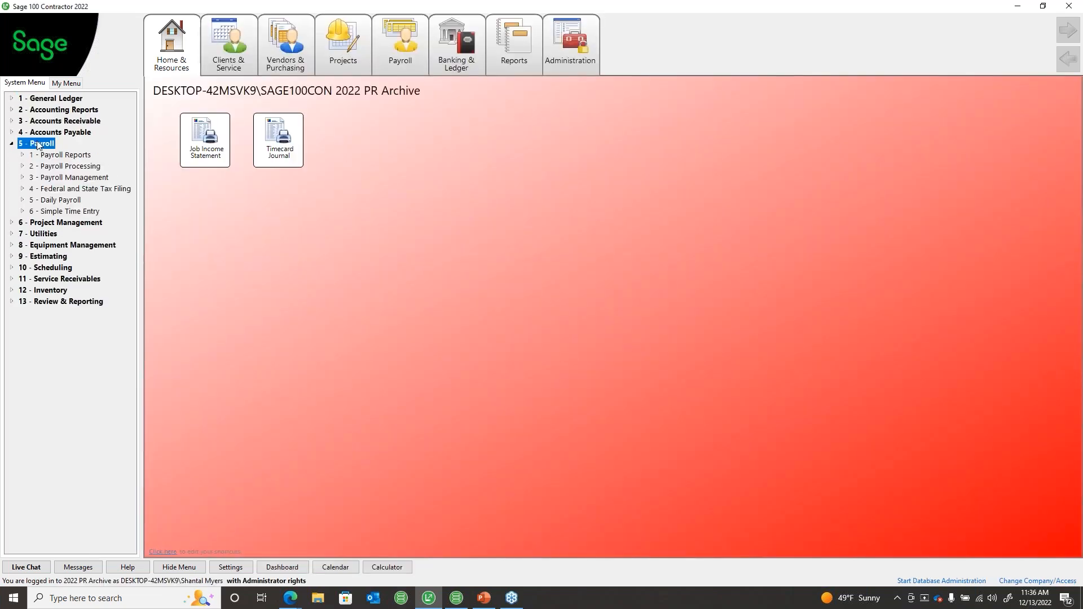
Step: Open 1 - Federal Forms under Federal and State Tax Filing, acknowledge the reminder, and pick 2021 W-2/W-3
click(67, 188)
click(71, 200)
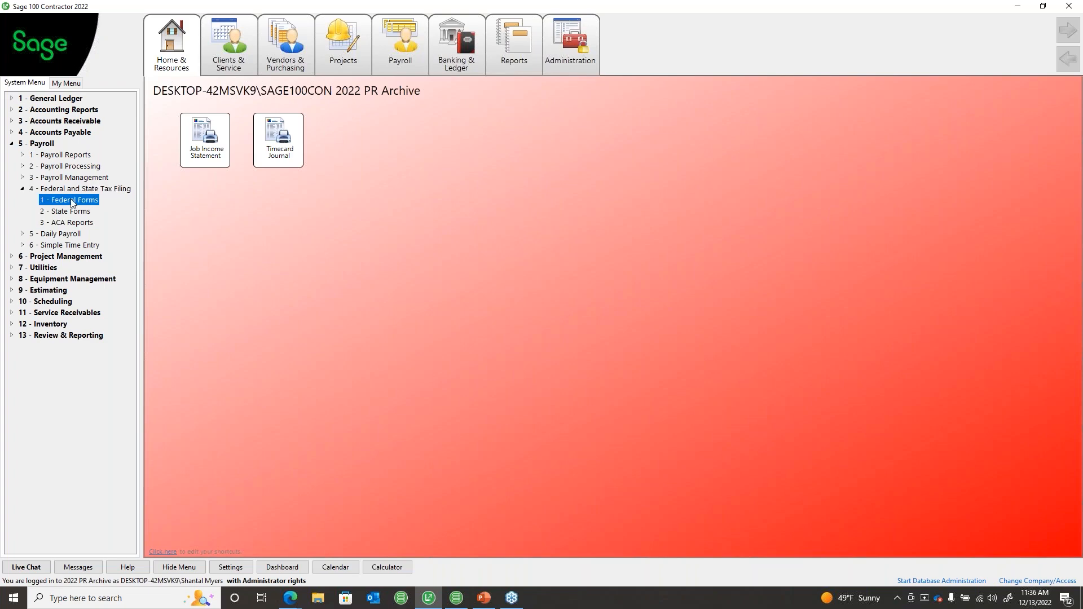
click(626, 334)
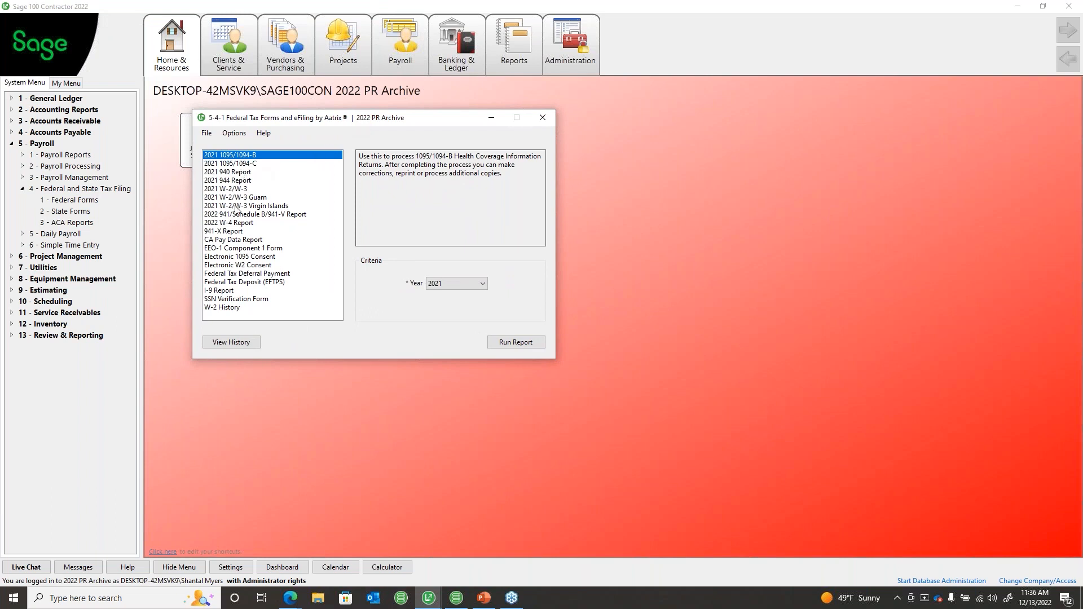
click(237, 224)
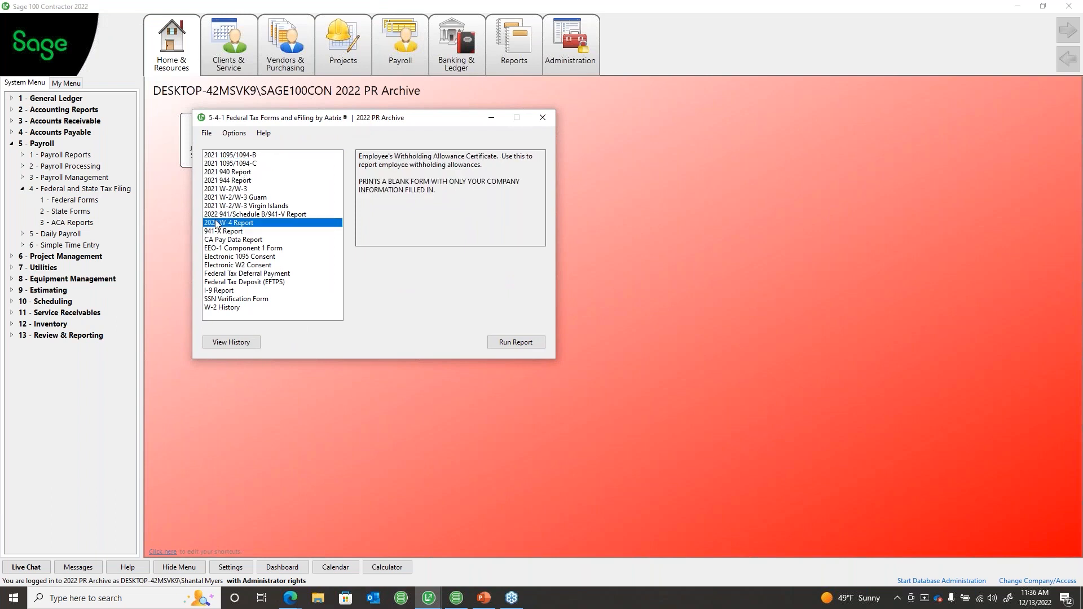
click(228, 189)
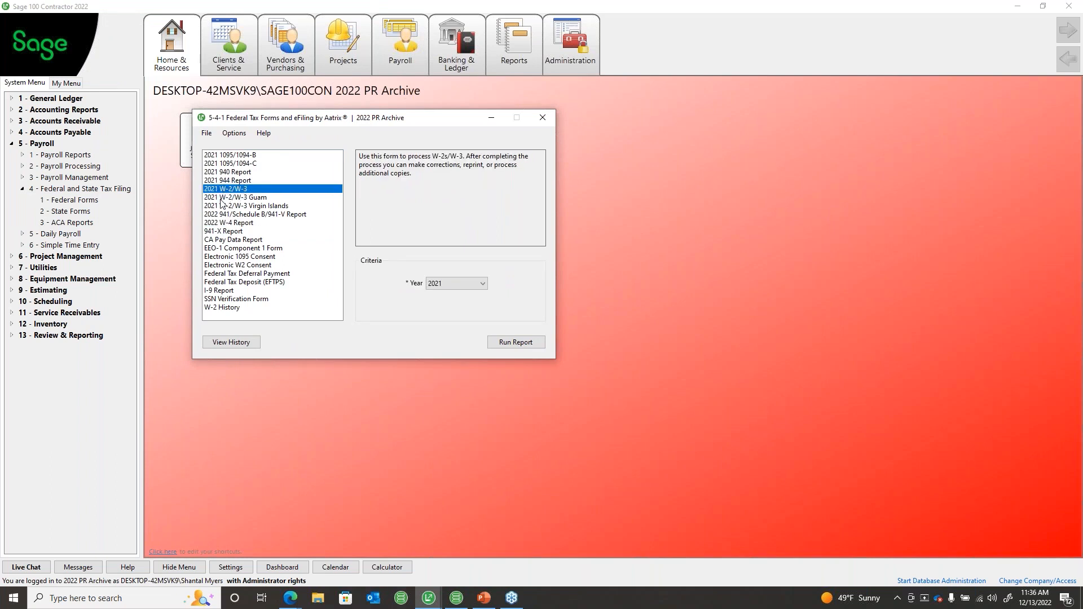
click(234, 134)
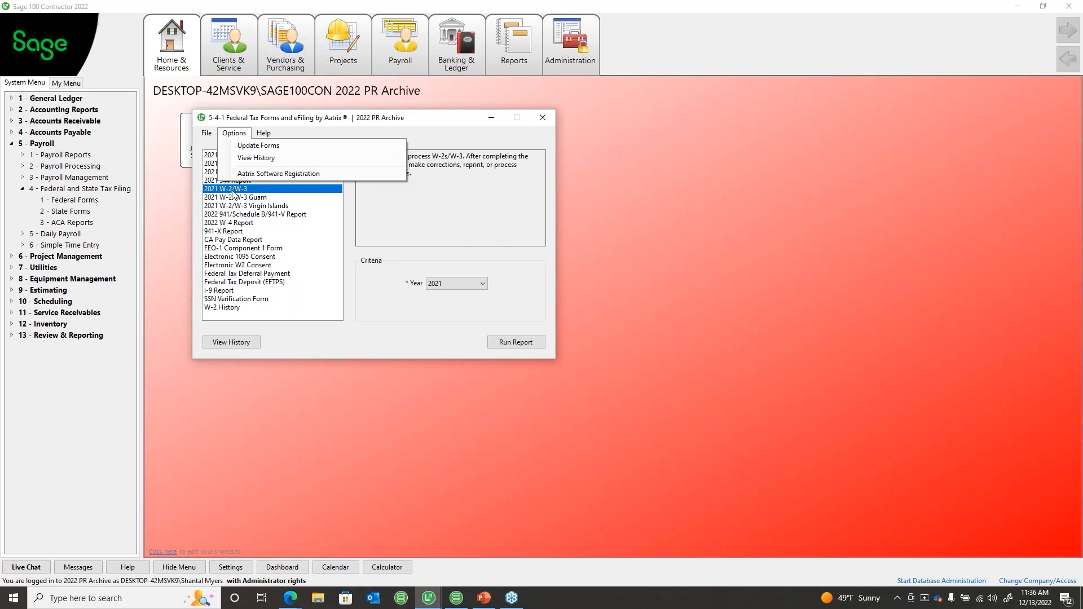
click(215, 161)
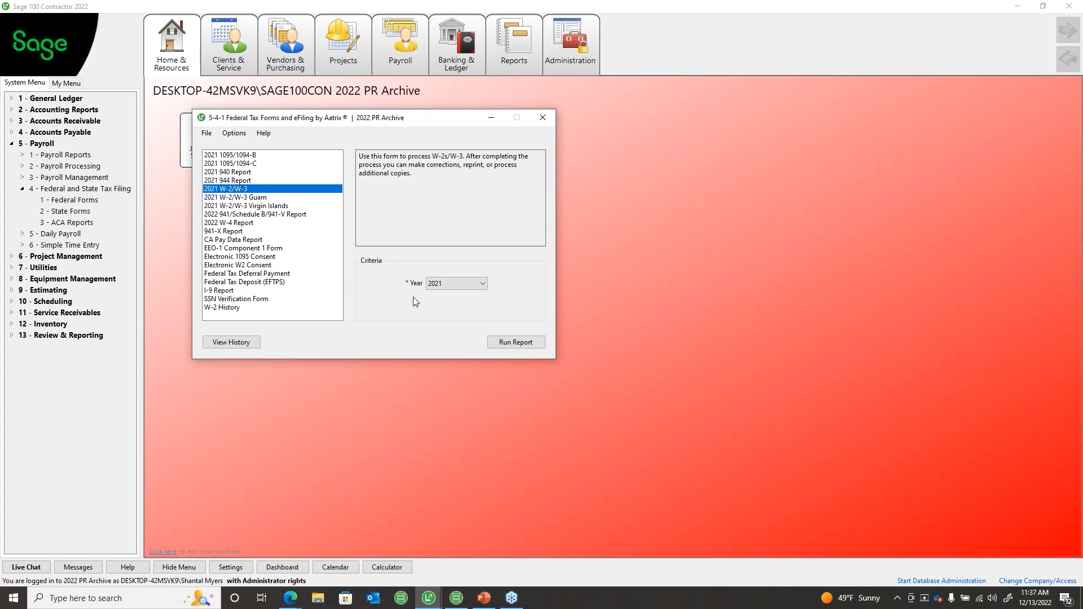
Step: Run the 2021 W-2/W-3 report, dismiss the no-data message, and rerun it with year 2022
click(513, 347)
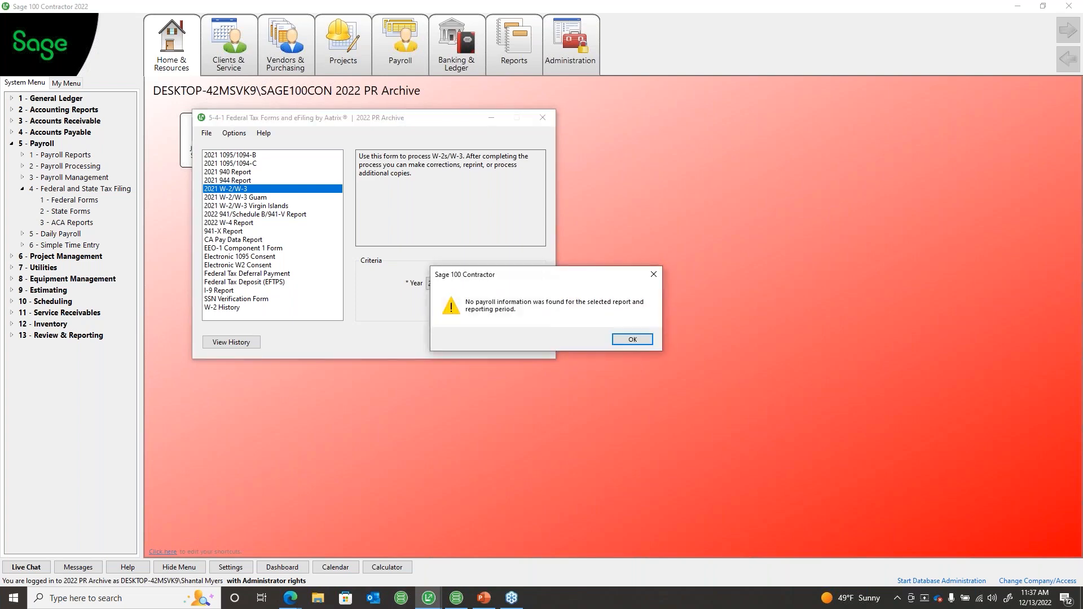
click(632, 339)
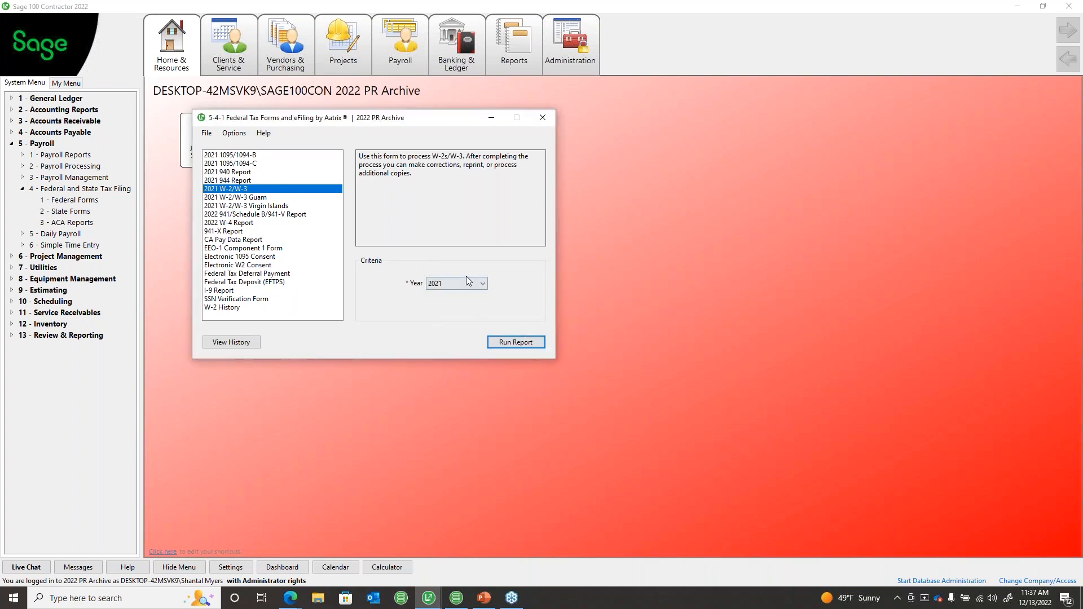
click(467, 284)
click(460, 286)
click(460, 287)
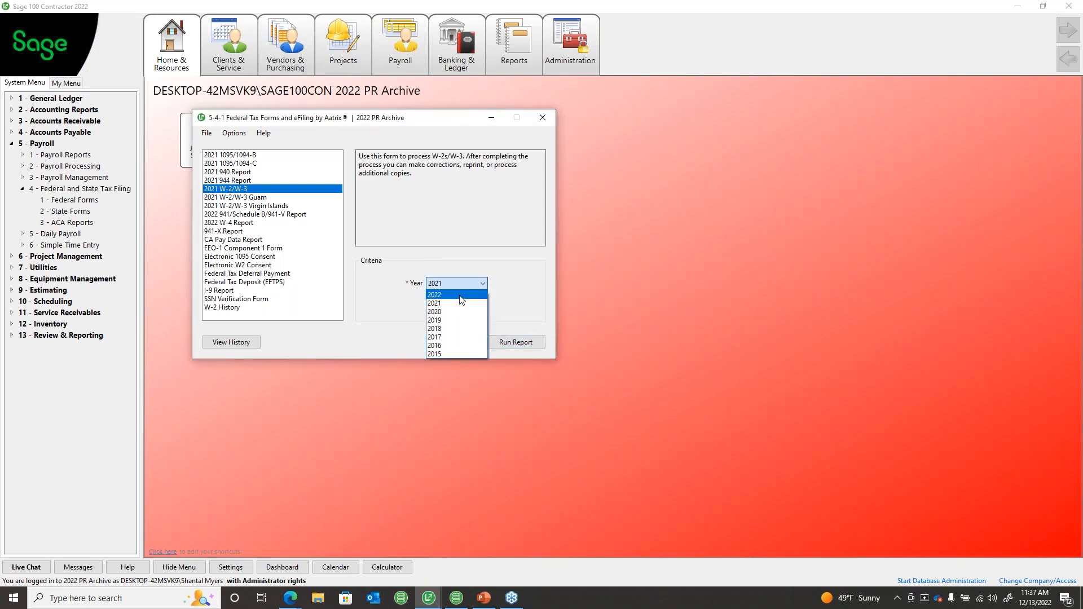
click(460, 295)
click(510, 346)
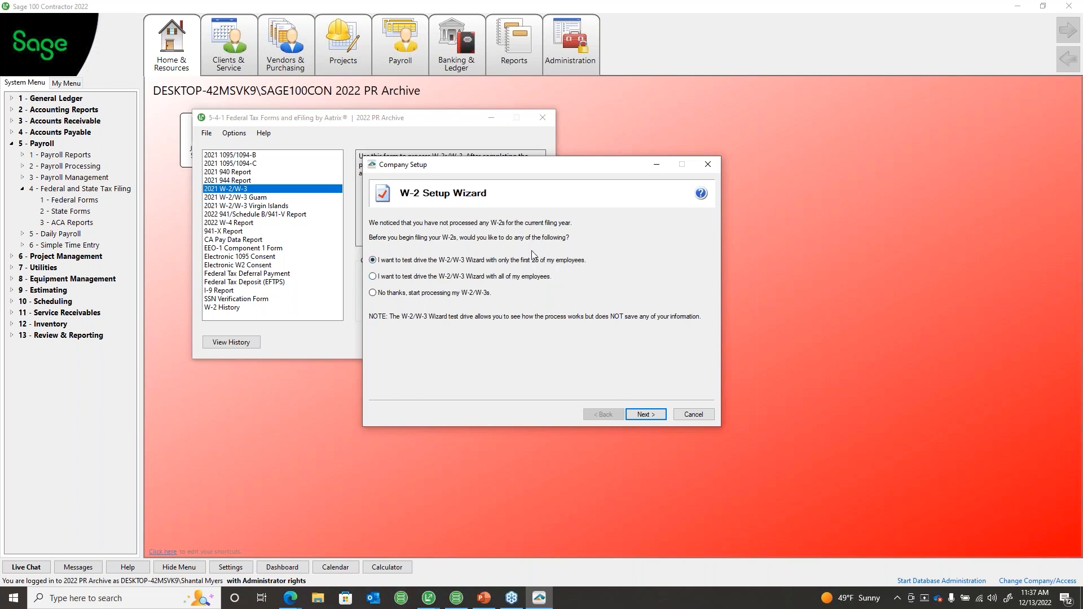
Step: Choose real W-2/W-3 processing, confirm the FEIN and single payroll file, then close Company Information
click(398, 277)
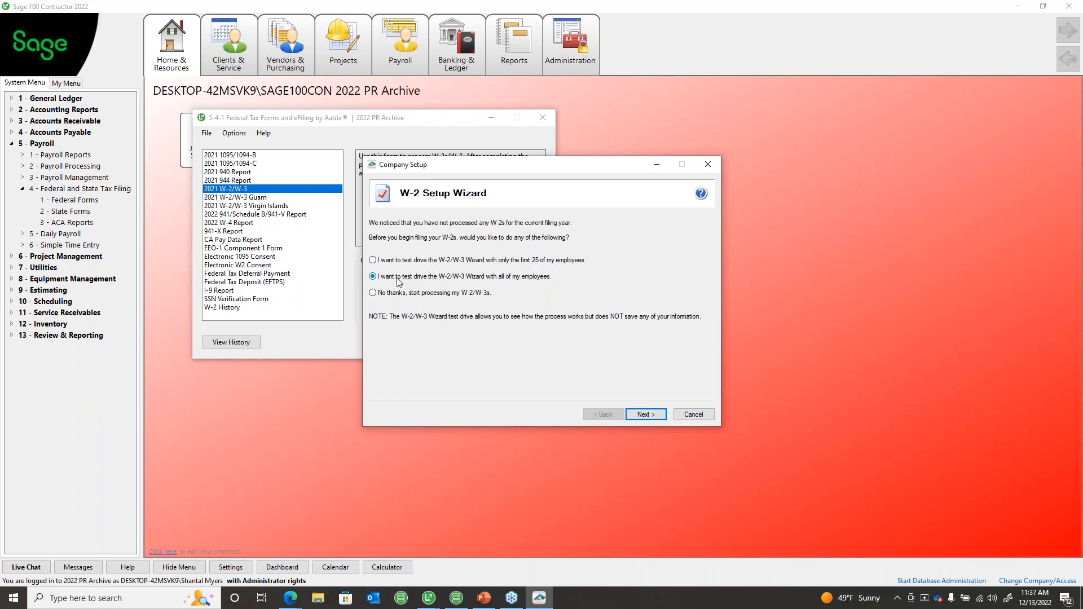
click(430, 293)
click(643, 415)
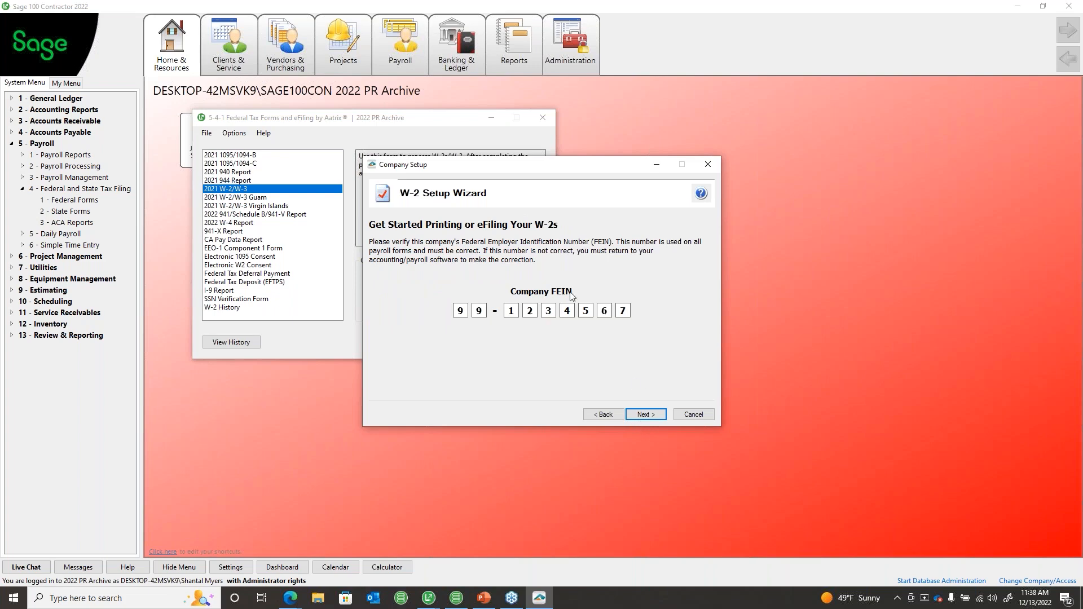
click(648, 416)
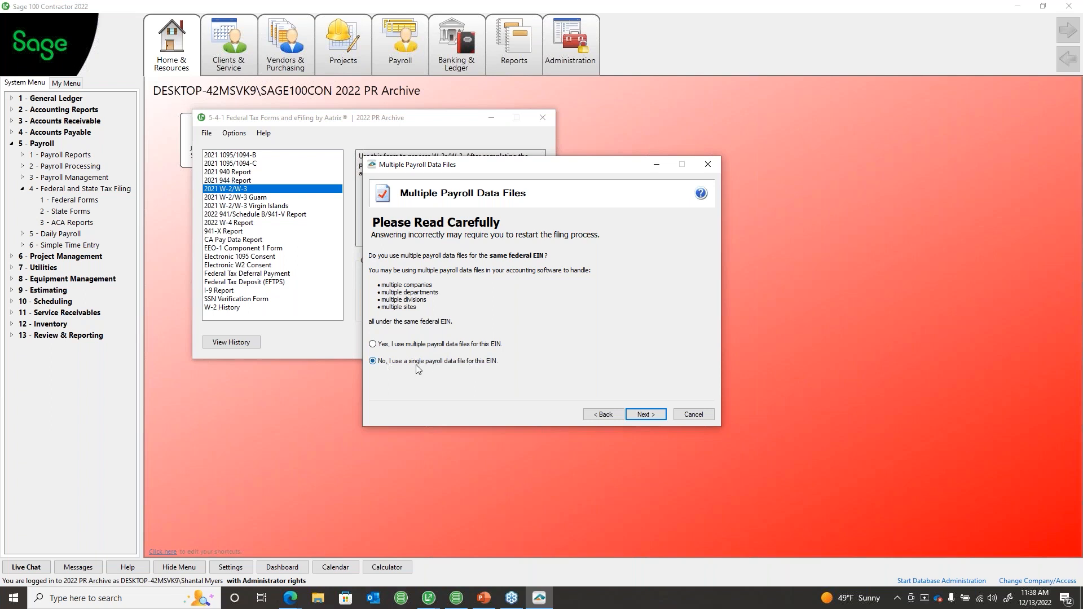
click(656, 418)
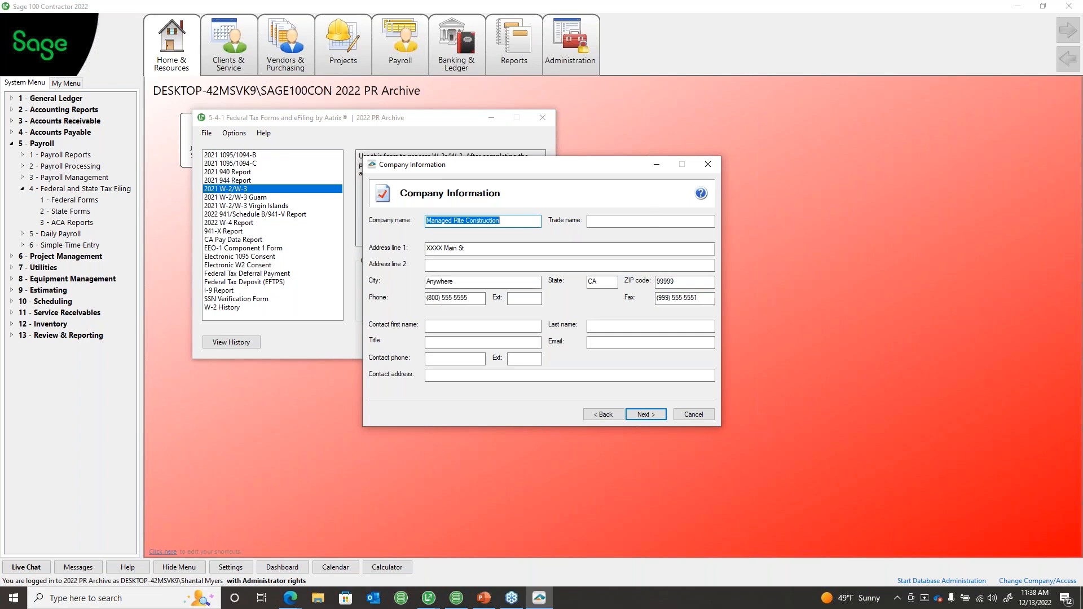
click(707, 164)
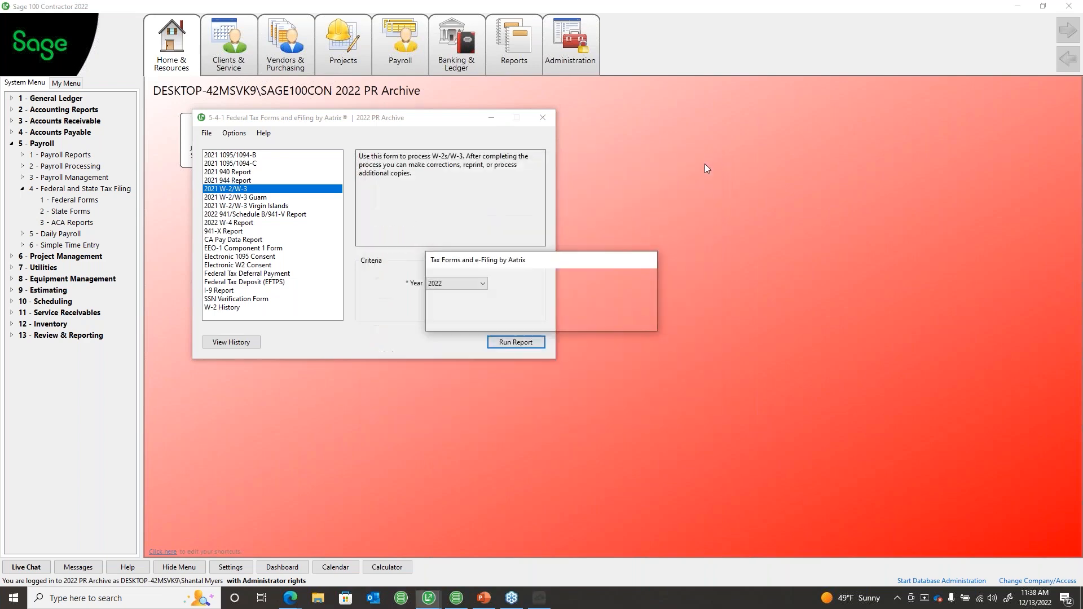
Step: Close Federal Forms and switch to the YR End 2022 Archive company, dismissing the archive reminder
click(544, 117)
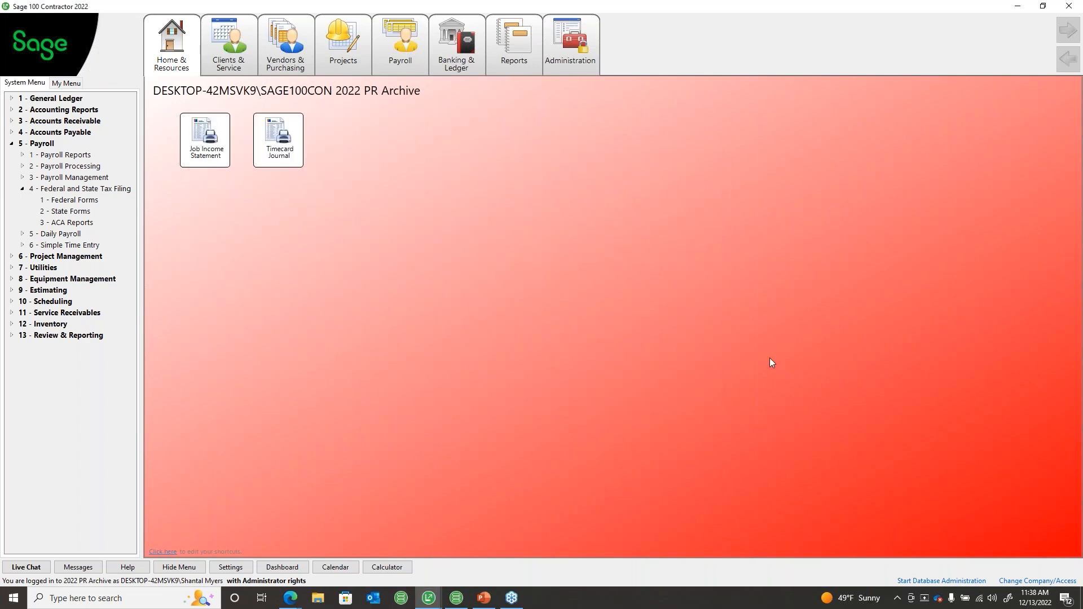
click(1037, 580)
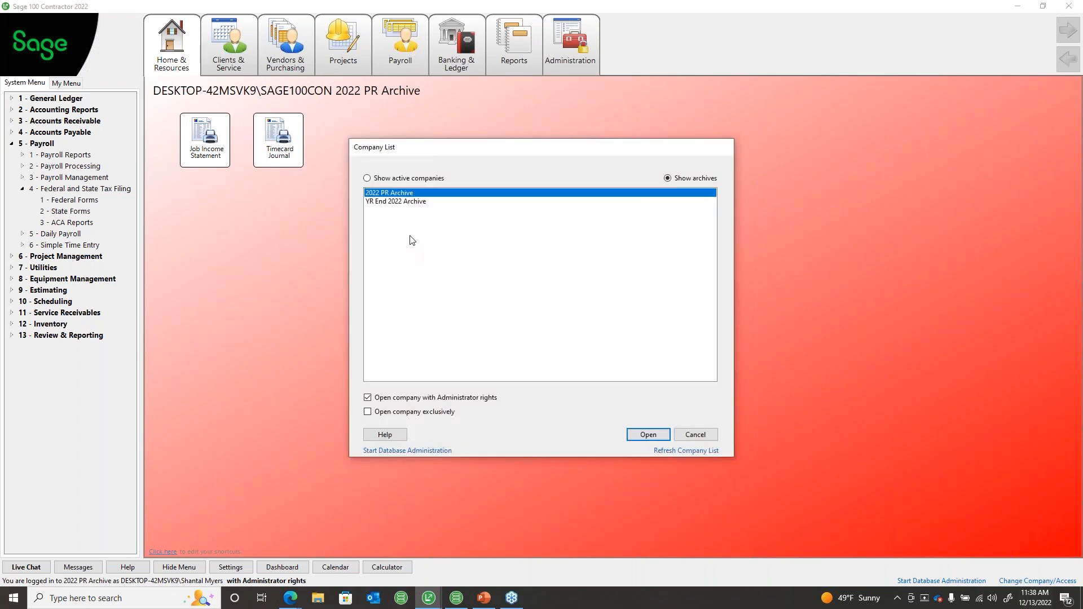
click(398, 202)
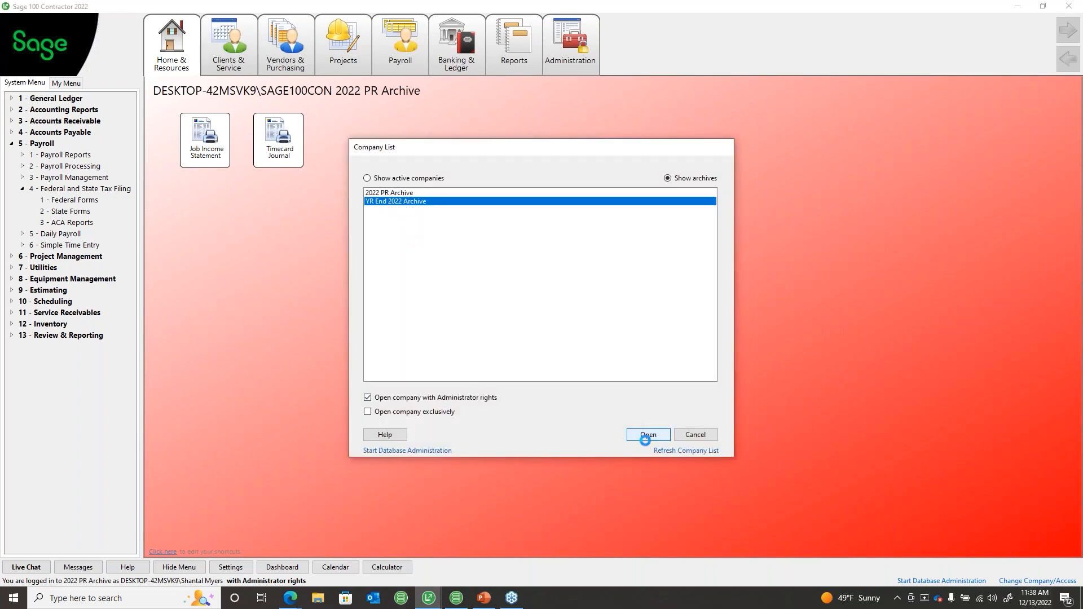
click(642, 436)
click(579, 344)
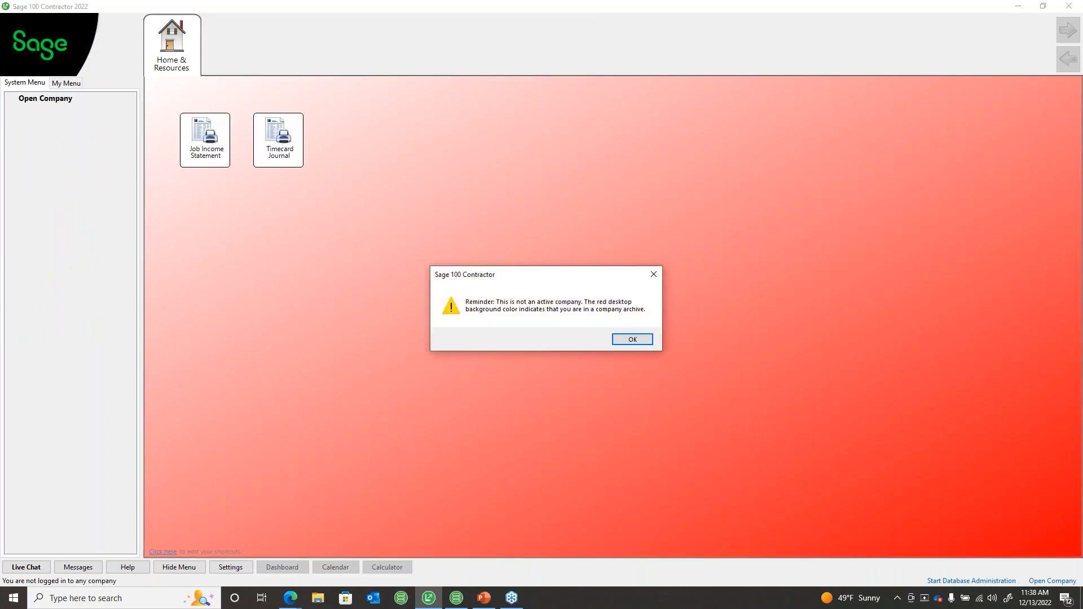
click(629, 337)
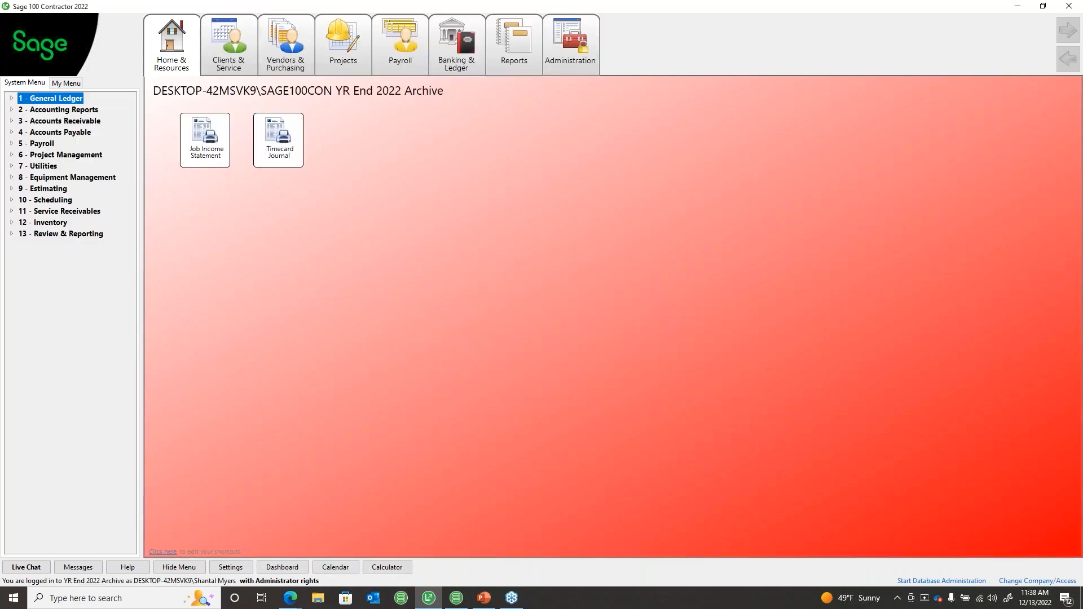
Step: Open Payroll Federal Forms, select 2021 W-2/W-3 with year 2022, and run the report
click(42, 144)
click(66, 189)
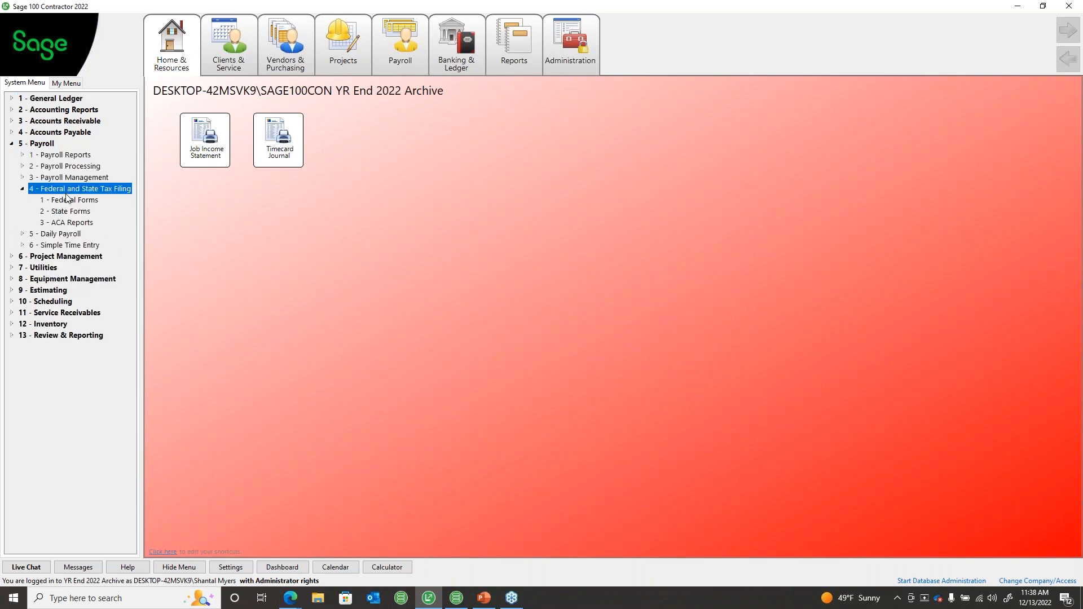
click(67, 200)
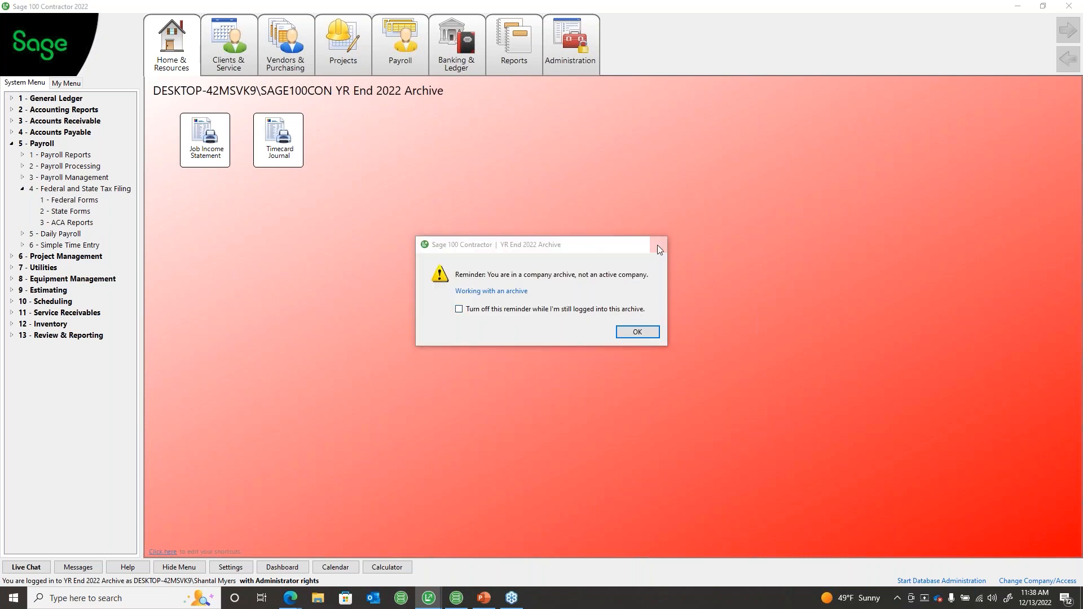
click(657, 244)
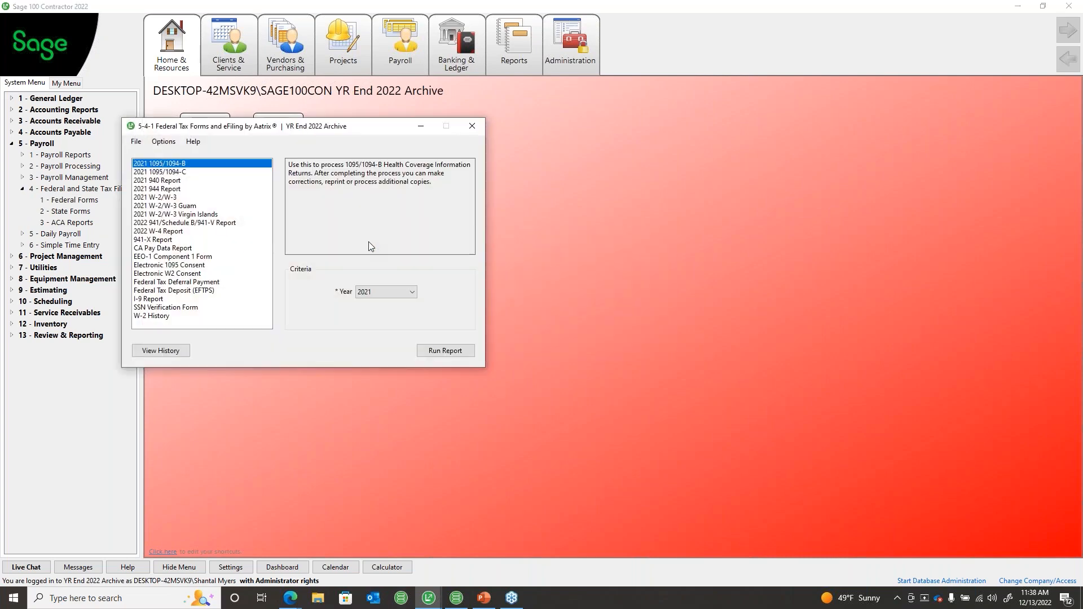
click(152, 197)
click(411, 291)
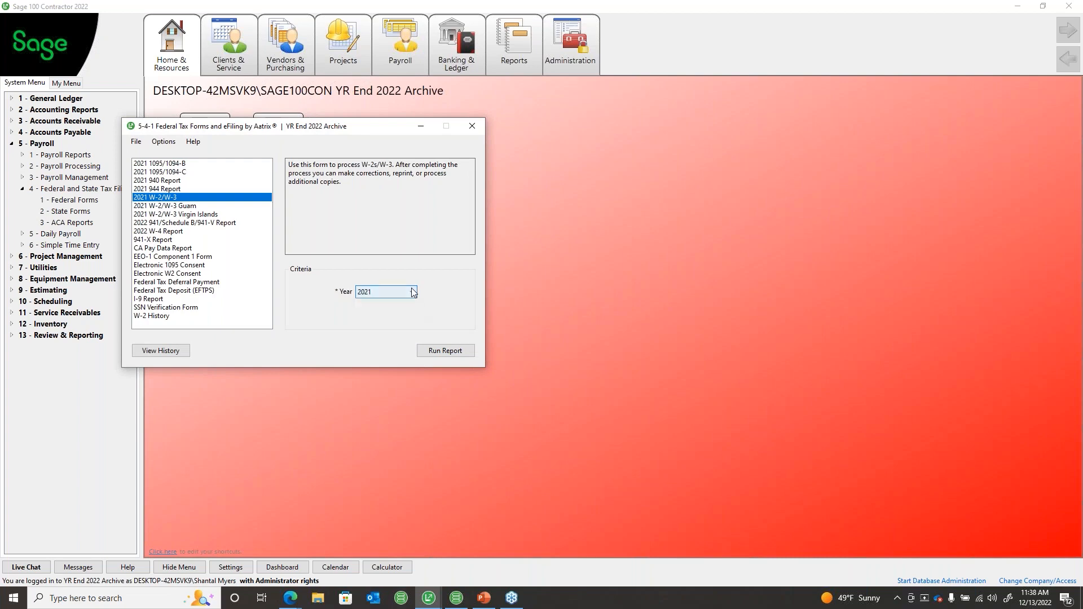
click(389, 301)
click(443, 353)
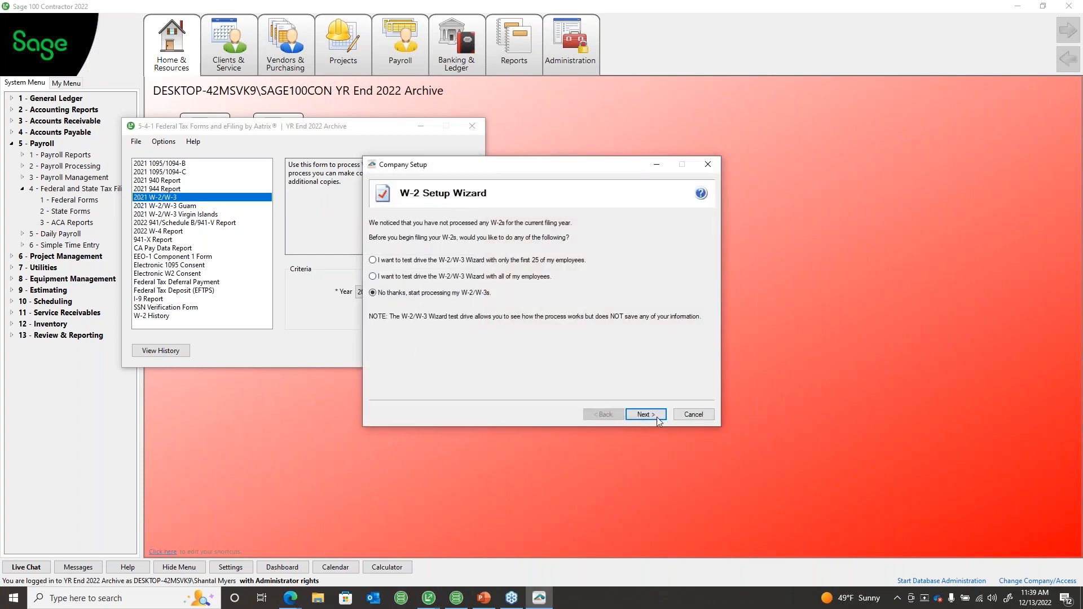
Step: Declare a single payroll data file, review Company Information, and keep filing as the company/employer
click(645, 414)
click(644, 415)
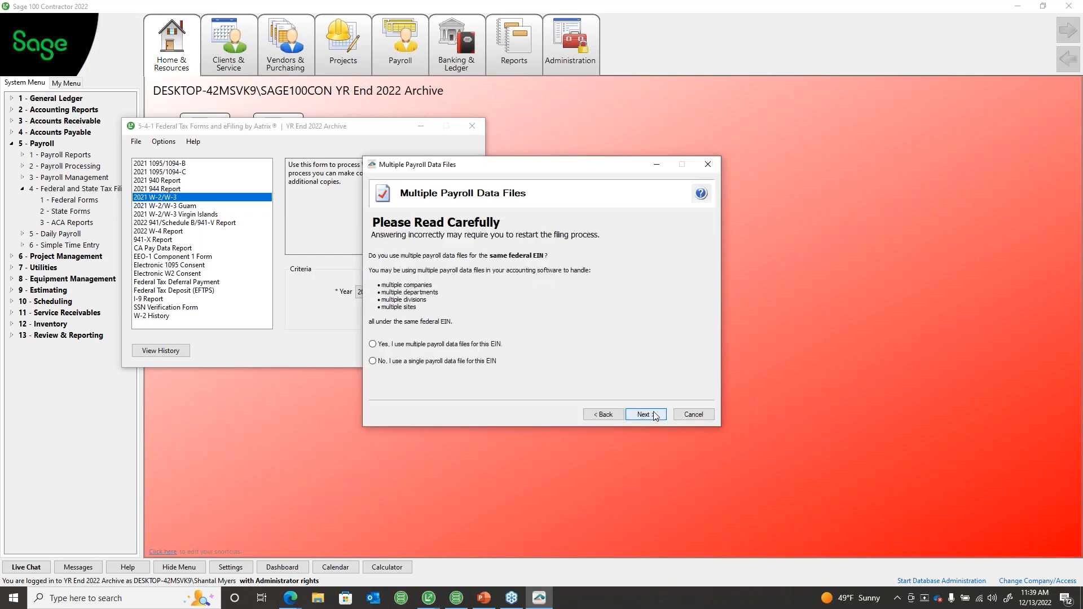
click(372, 361)
click(644, 415)
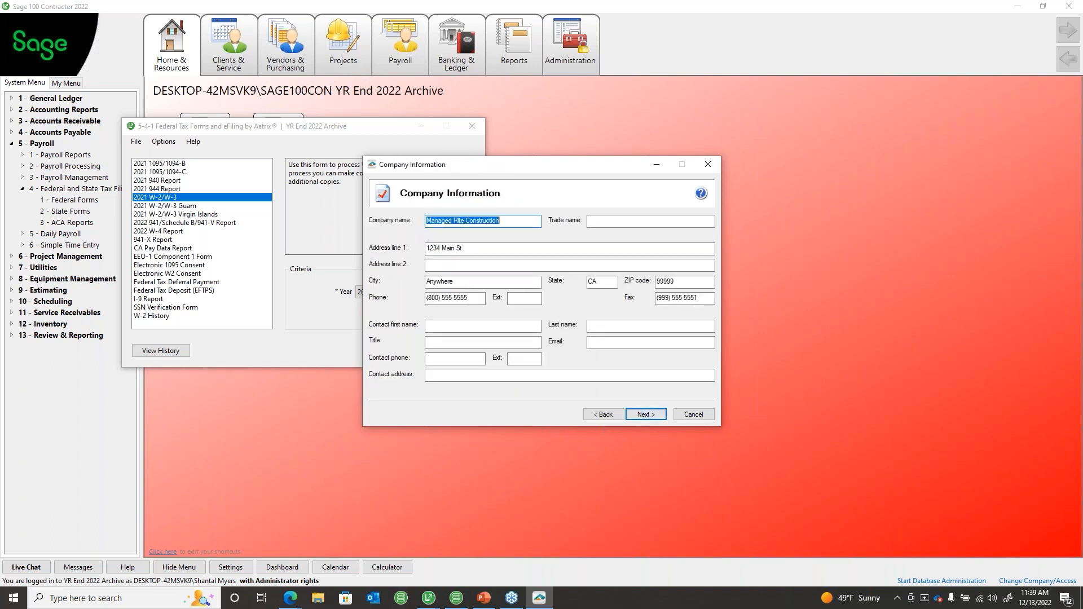
drag(505, 247, 424, 249)
click(647, 415)
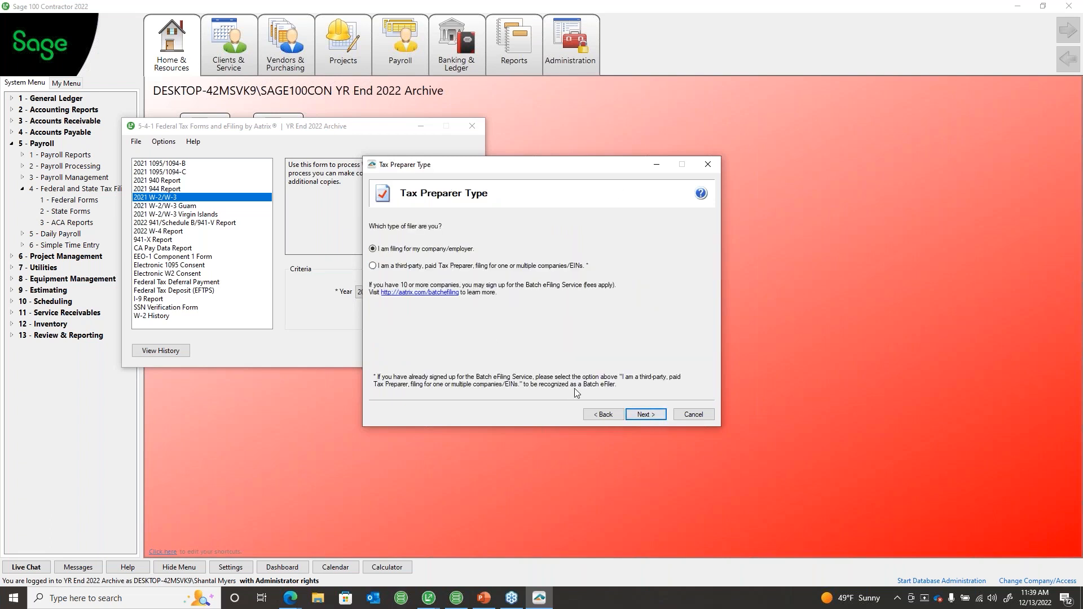
click(601, 413)
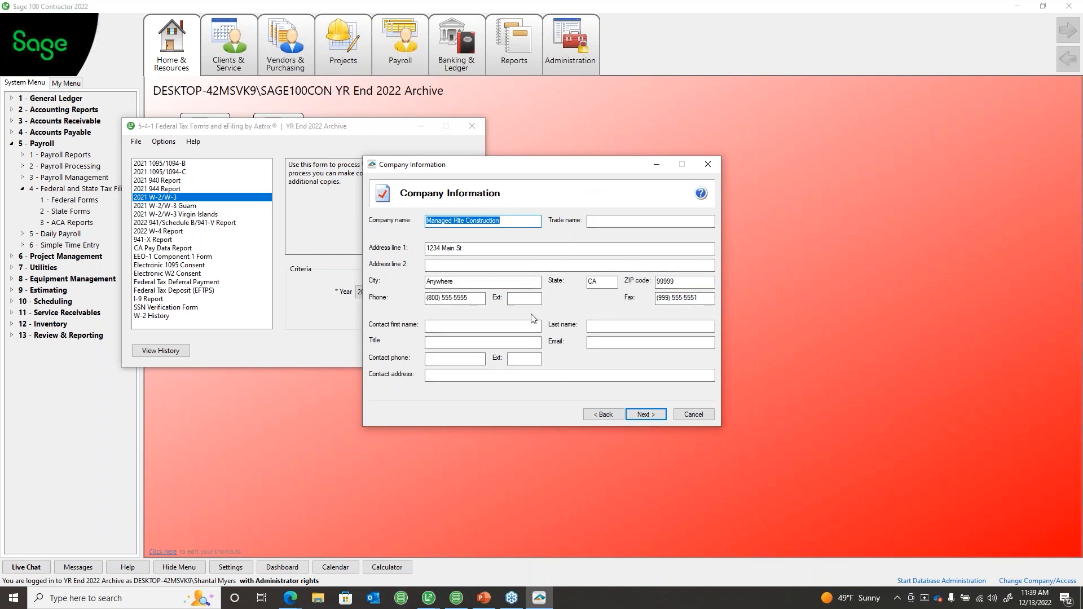
click(652, 418)
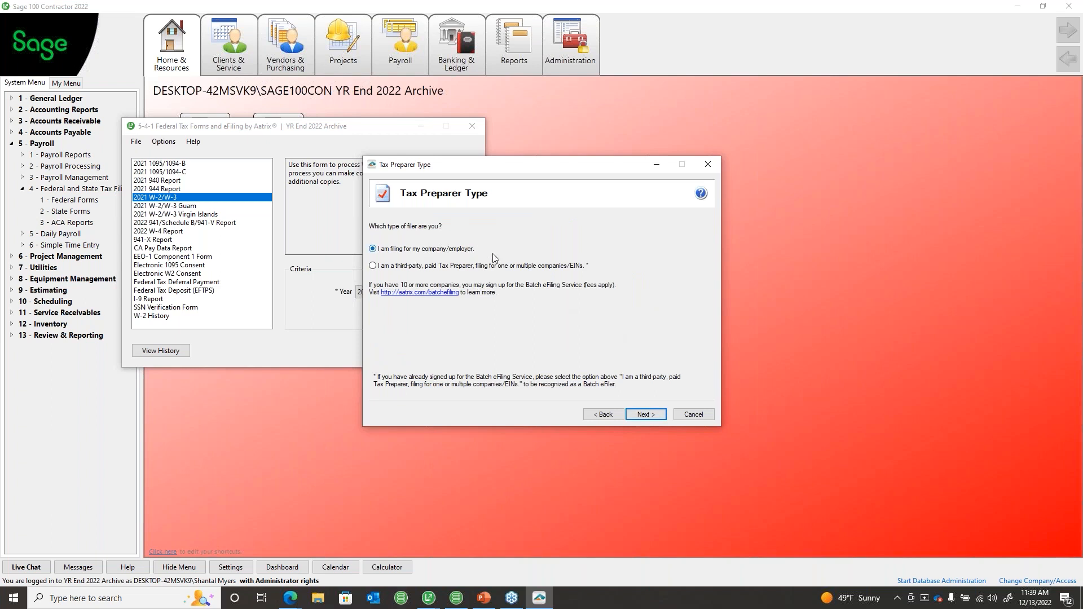
click(657, 420)
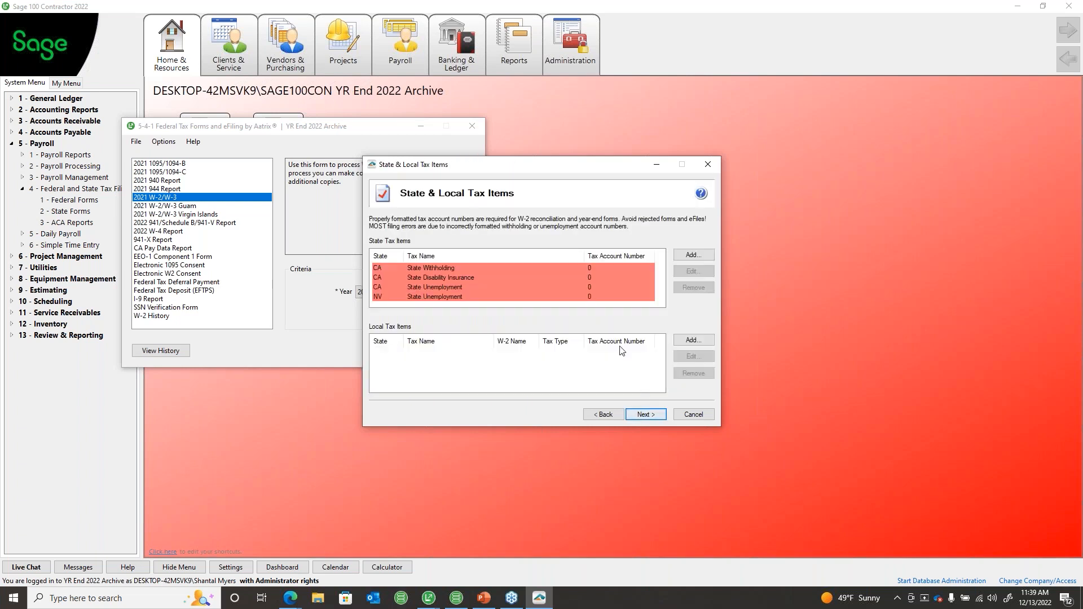
Step: Enter tax account numbers for CA Withholding, CA Disability Insurance, CA Unemployment, and NV Unemployment
double_click(606, 270)
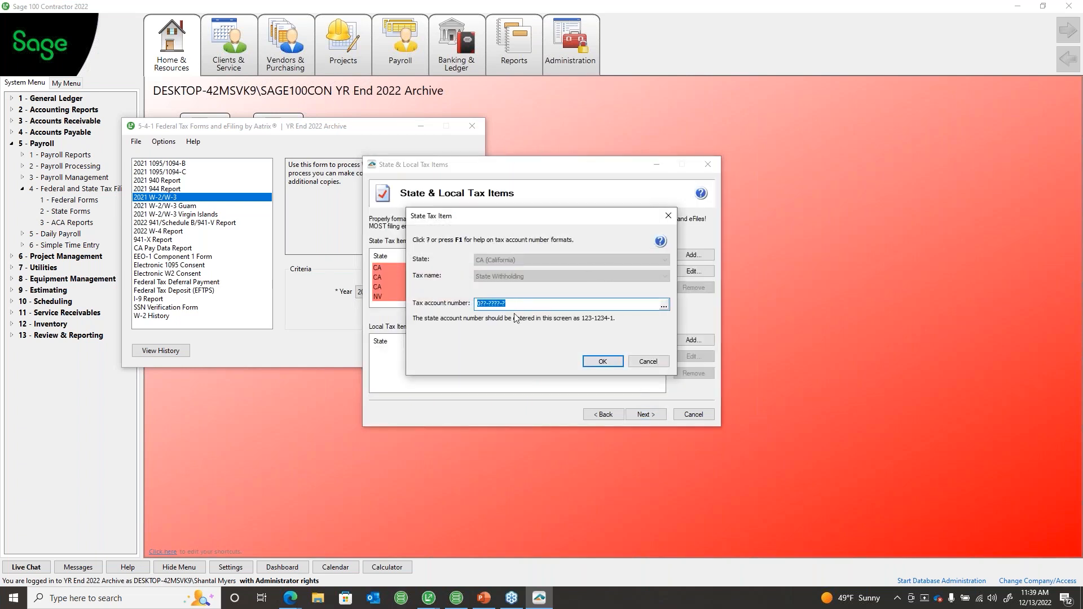
click(589, 361)
double_click(467, 276)
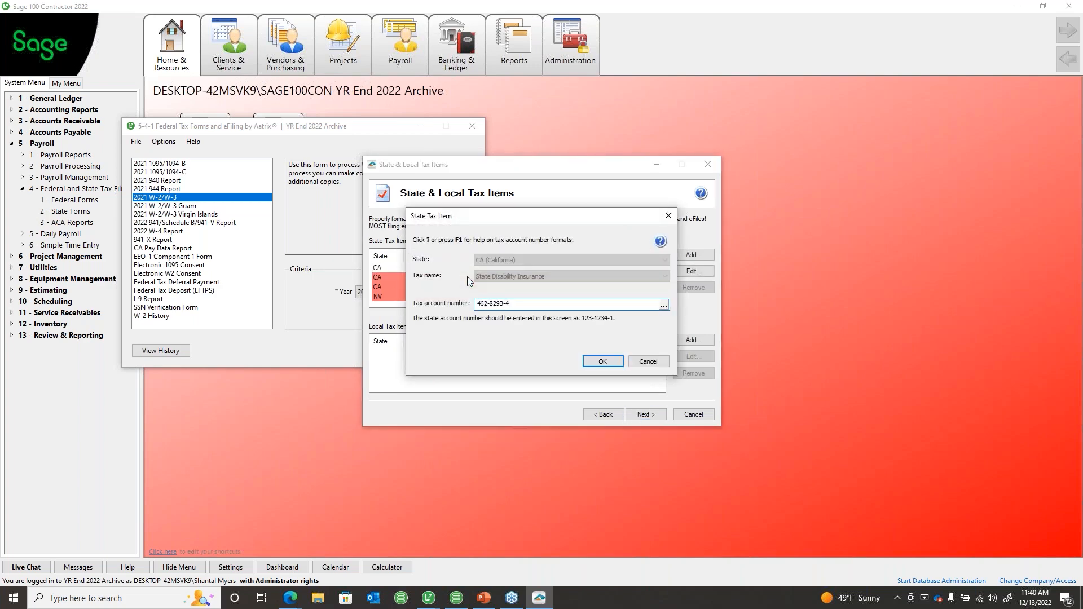
click(604, 362)
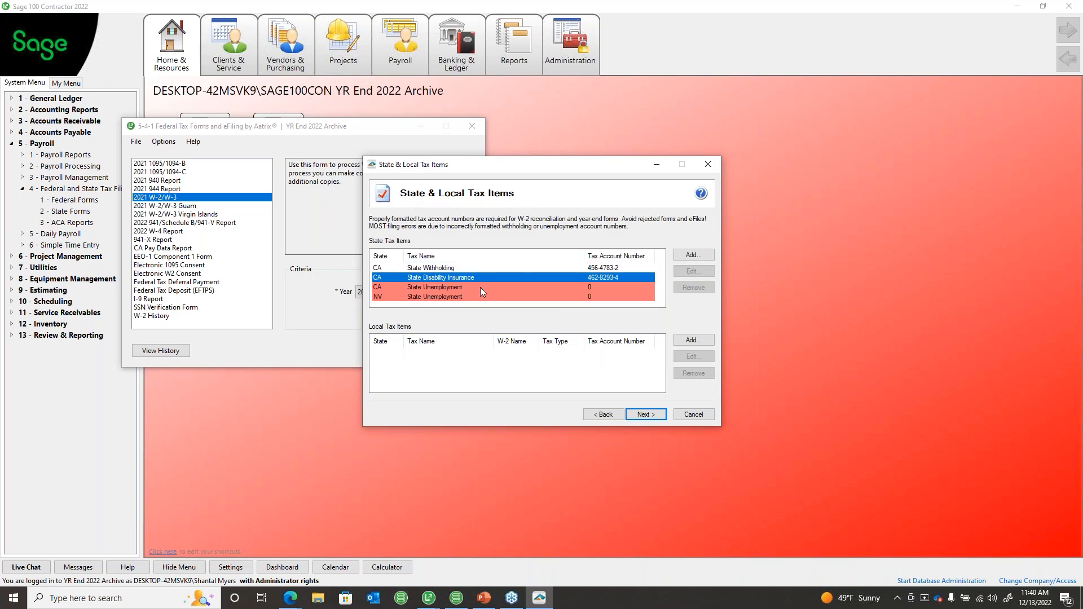
double_click(479, 287)
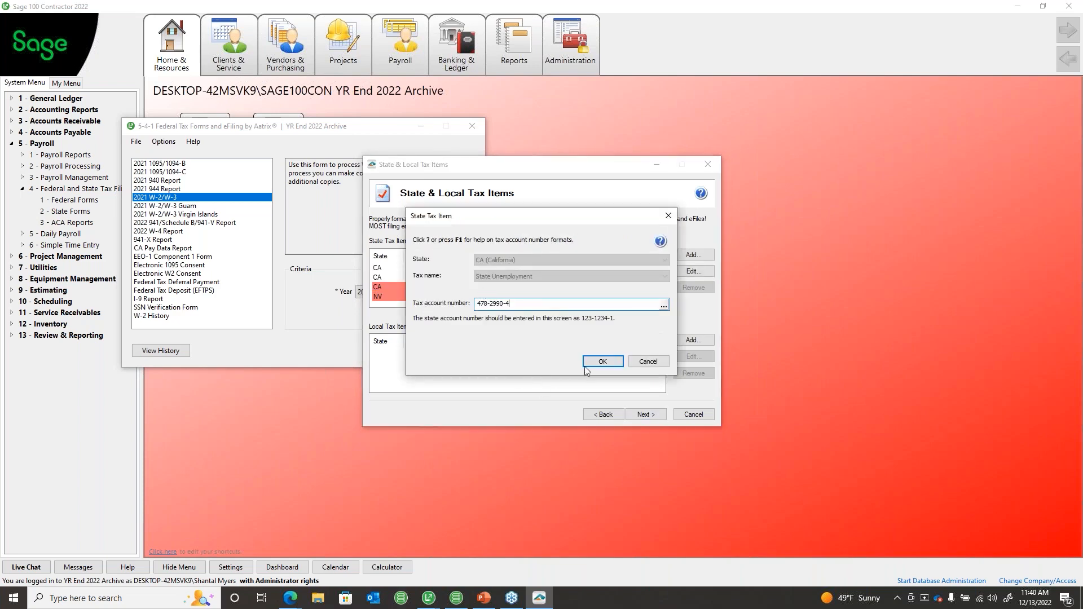
click(584, 366)
double_click(468, 296)
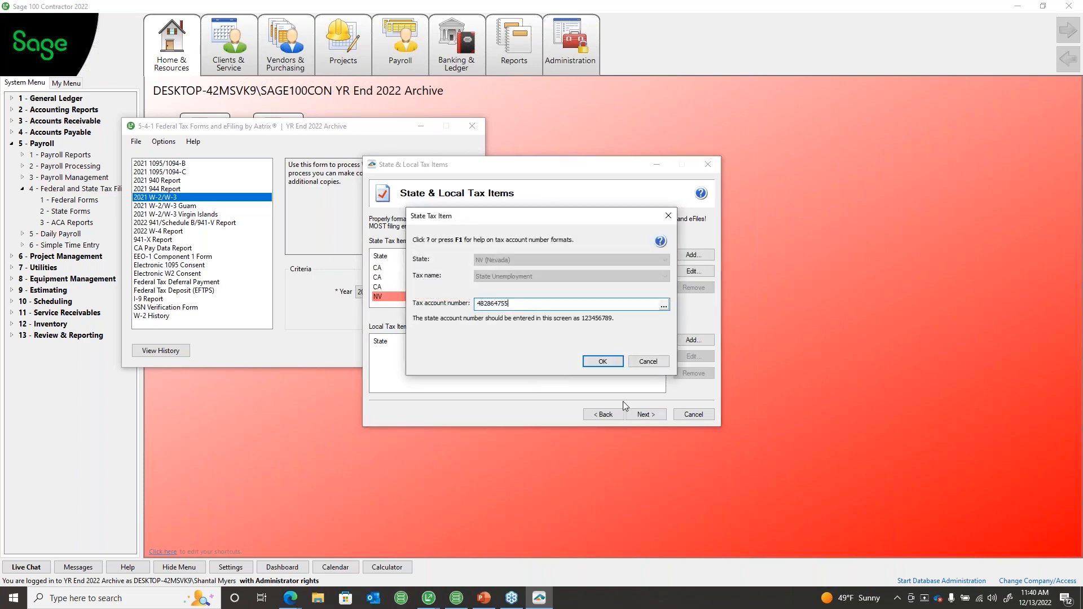
click(600, 363)
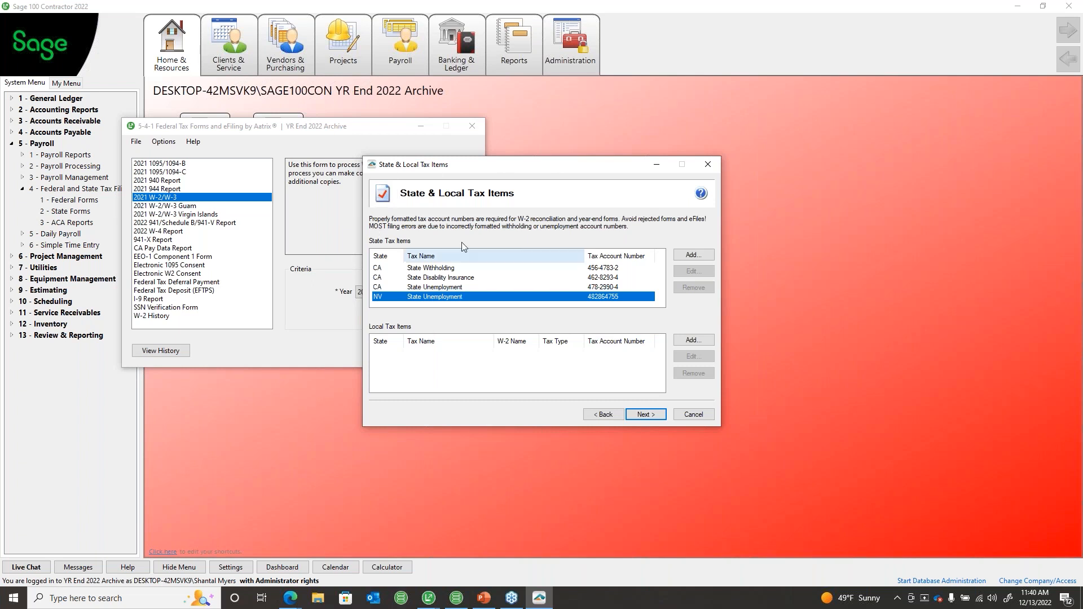
Step: Continue past State & Local Tax Items, leaving all four Data Verification answers at No
click(656, 417)
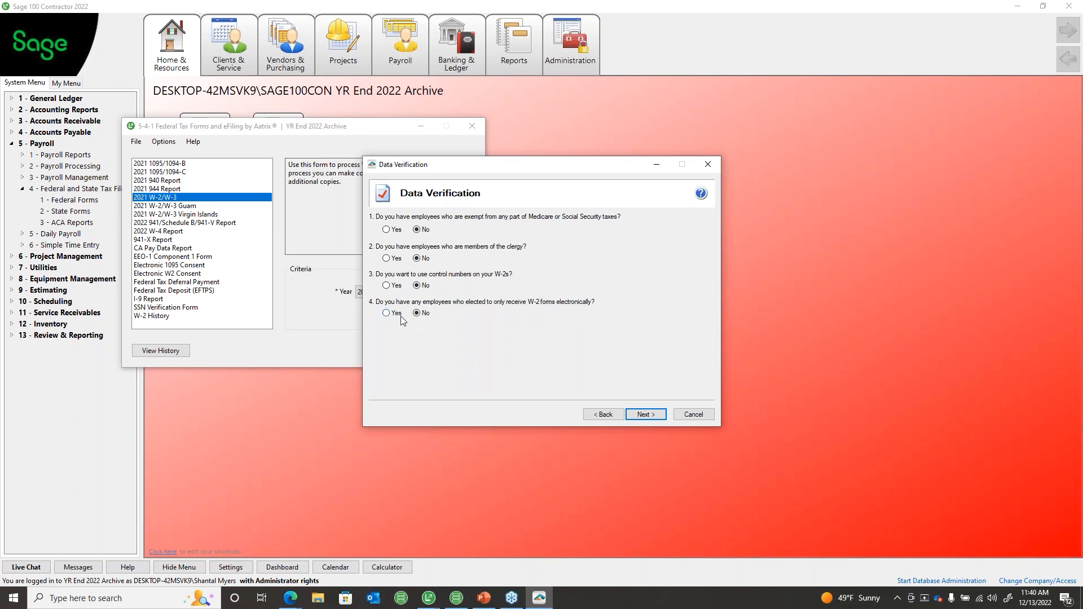
click(655, 420)
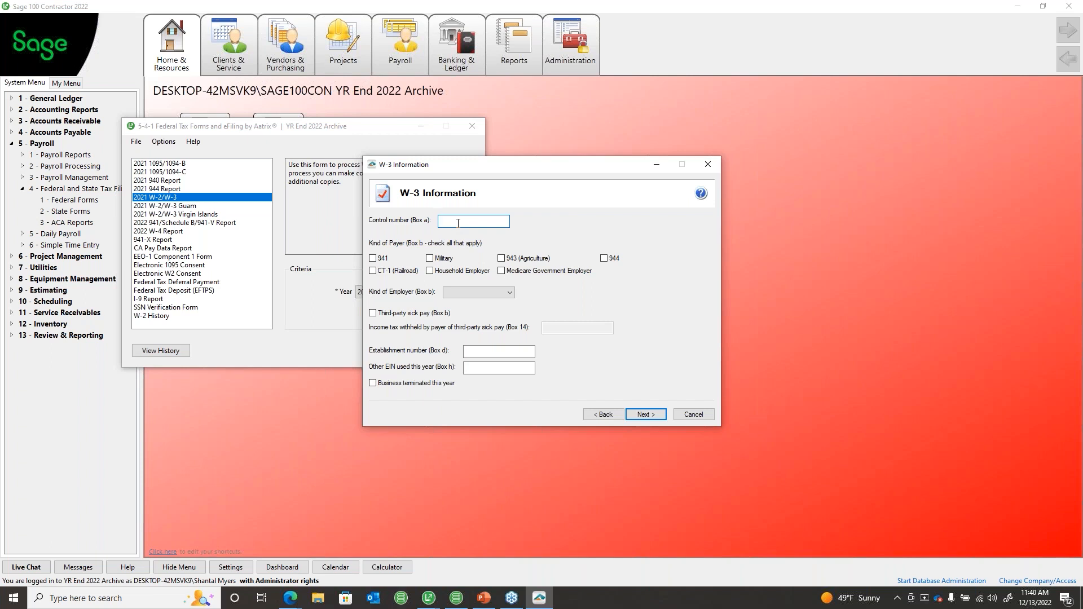
Step: Mark kind of payer 941, set kind of employer to None apply, and clear the establishment number
click(377, 259)
click(461, 292)
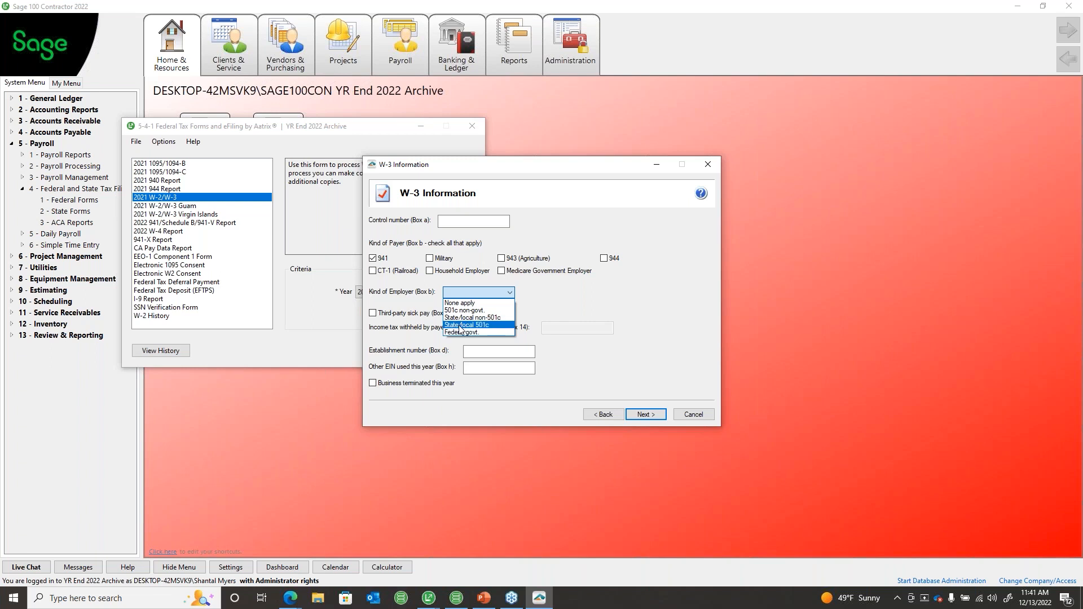
click(460, 304)
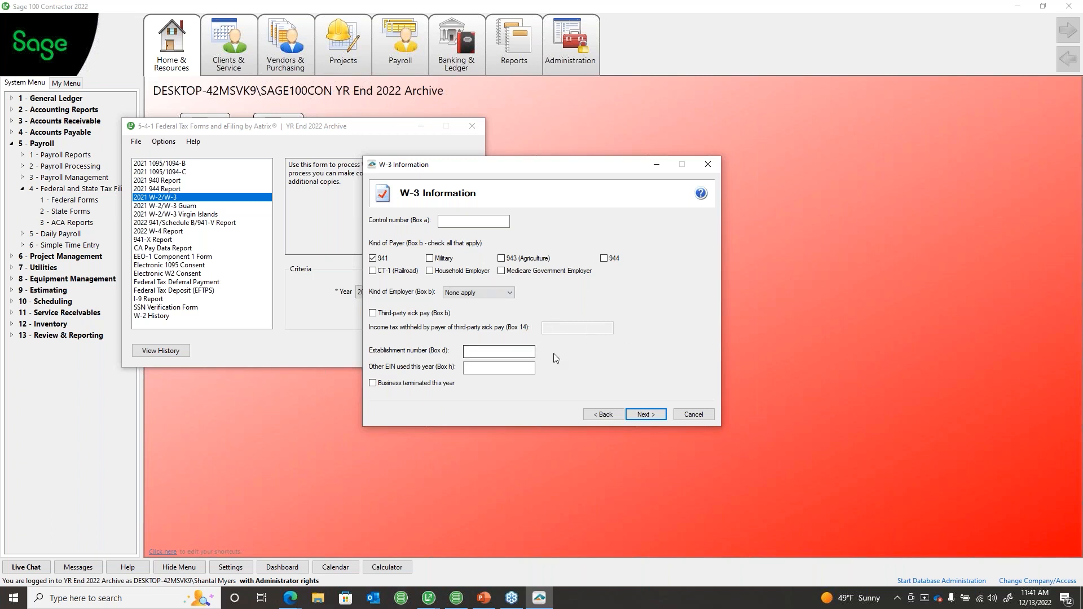
click(491, 349)
double_click(491, 349)
key(Delete)
click(502, 369)
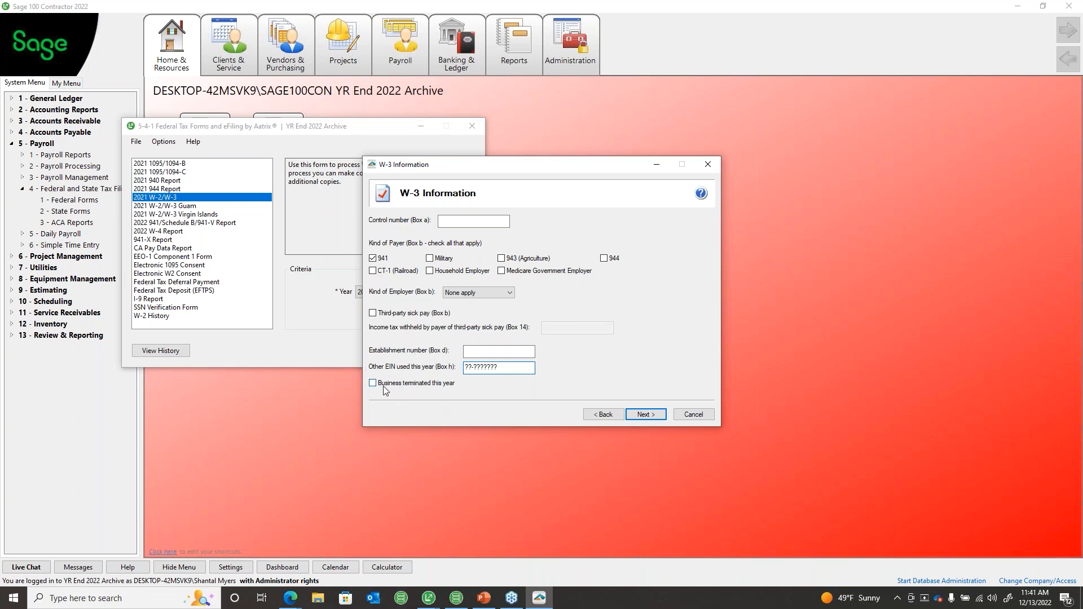
click(641, 416)
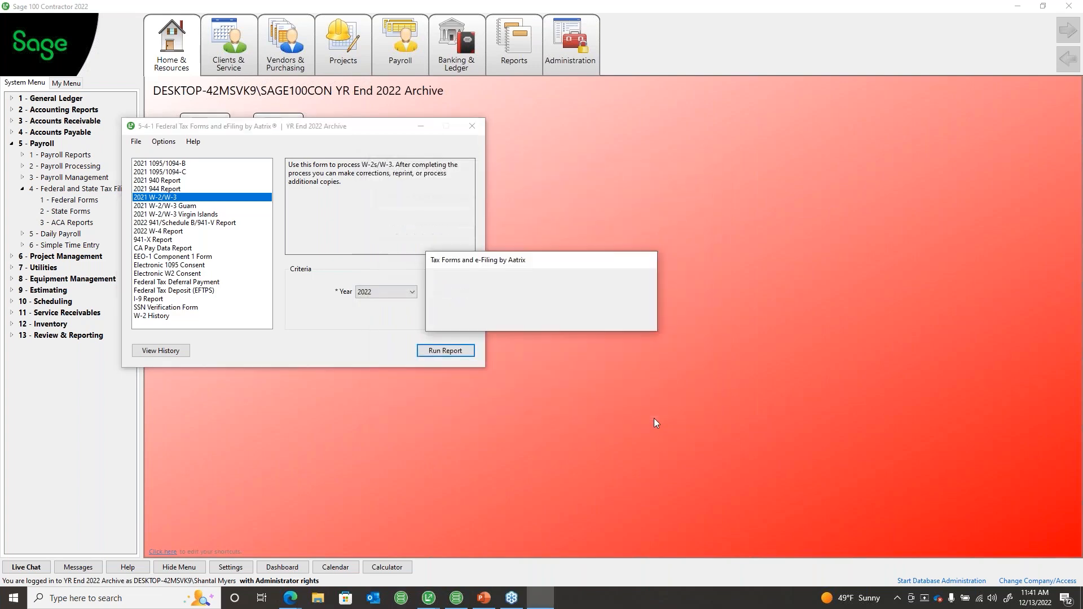
Step: Finish the wizard, scroll through the Verify Employee Information grid, and advance to the next check
click(654, 418)
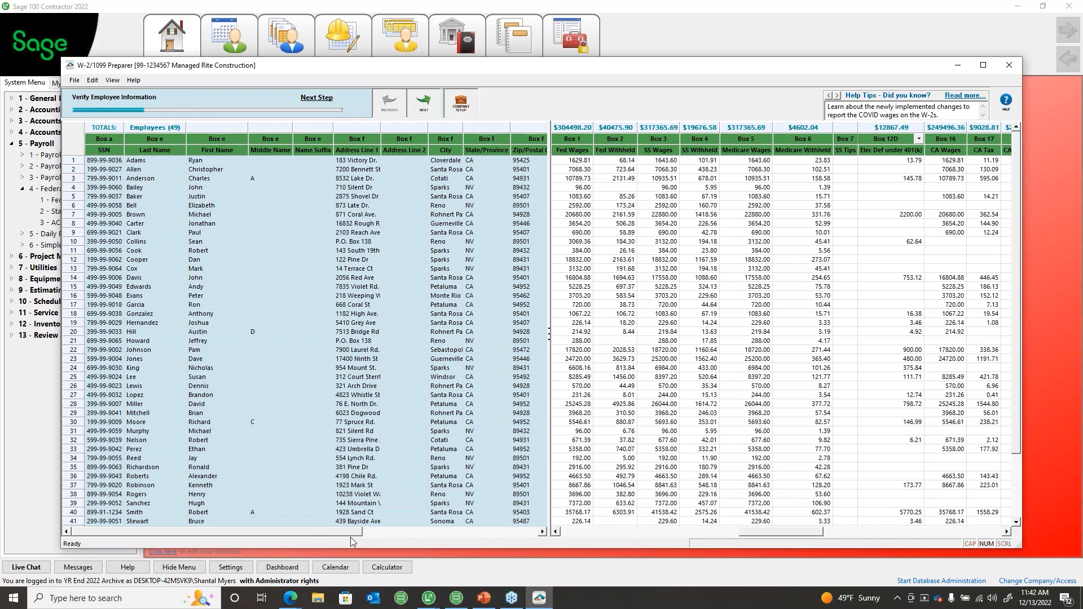
drag(349, 532, 275, 539)
scroll(321, 319, down, 1)
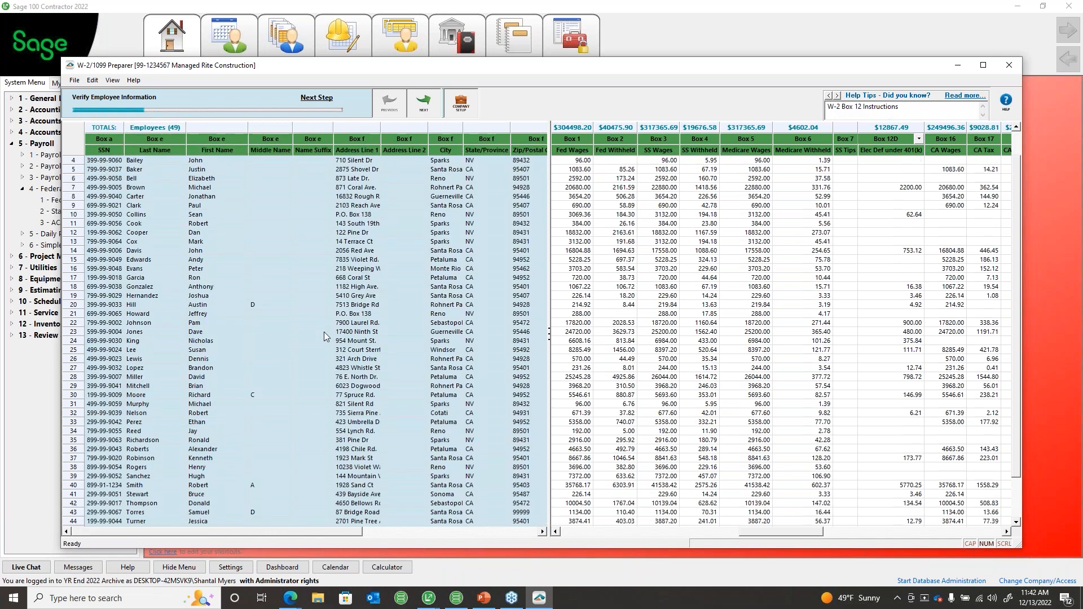
scroll(324, 331, down, 2)
scroll(316, 303, up, 3)
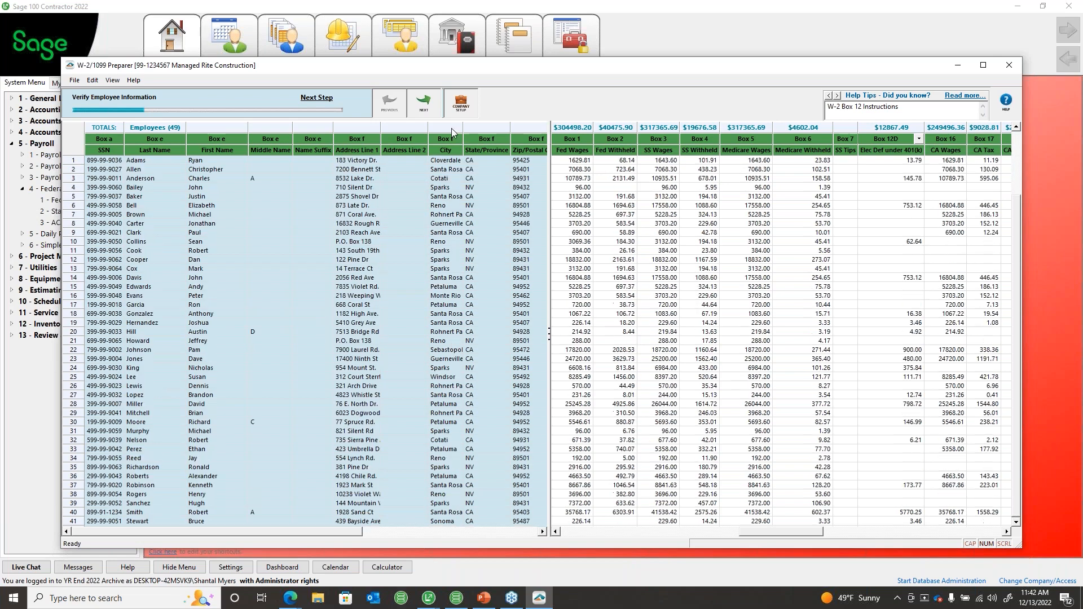
click(422, 98)
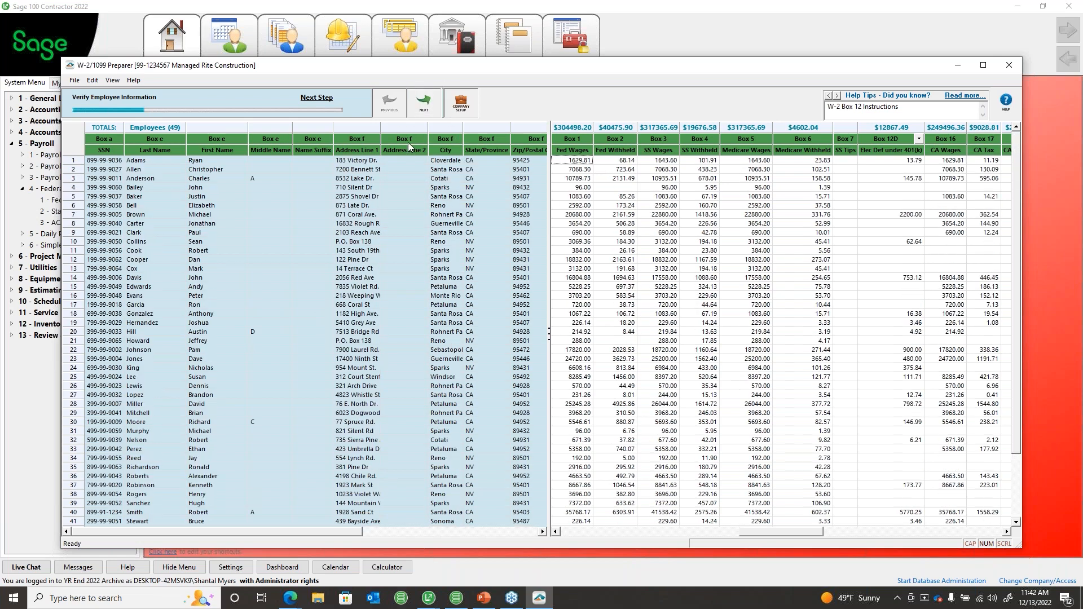
click(423, 100)
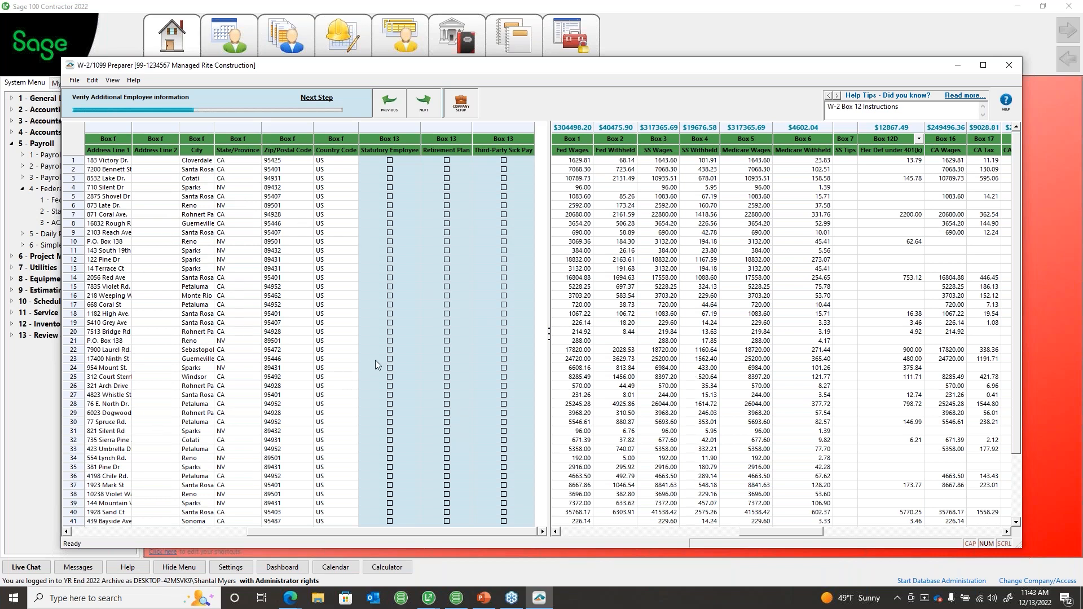
Step: Toggle row 22's Statutory Employee box back to unchecked and advance to Verify Federal Information
click(392, 351)
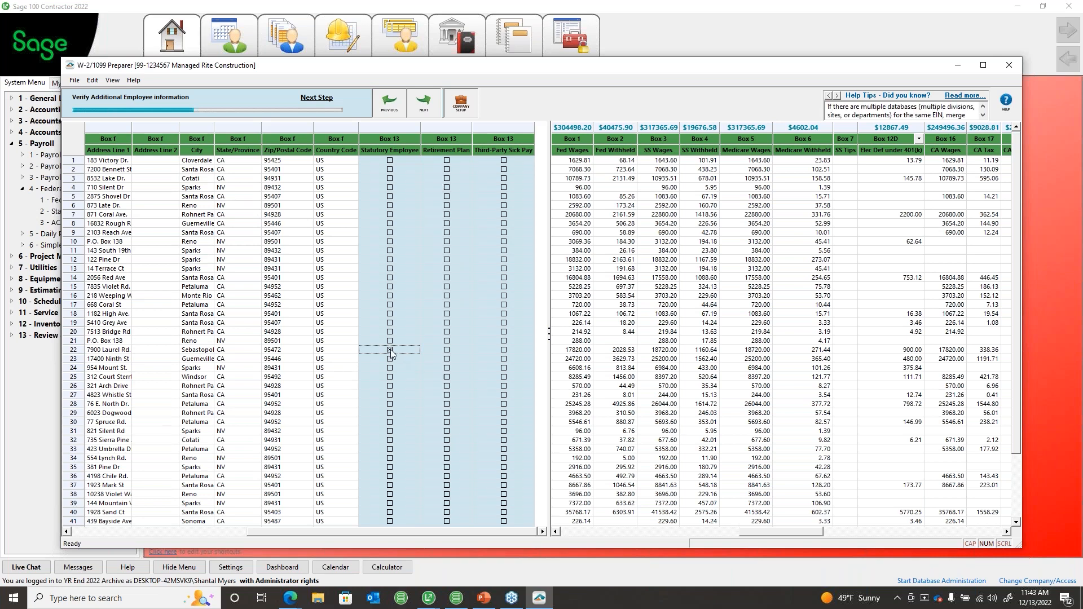
click(390, 351)
click(391, 351)
click(391, 351)
click(429, 111)
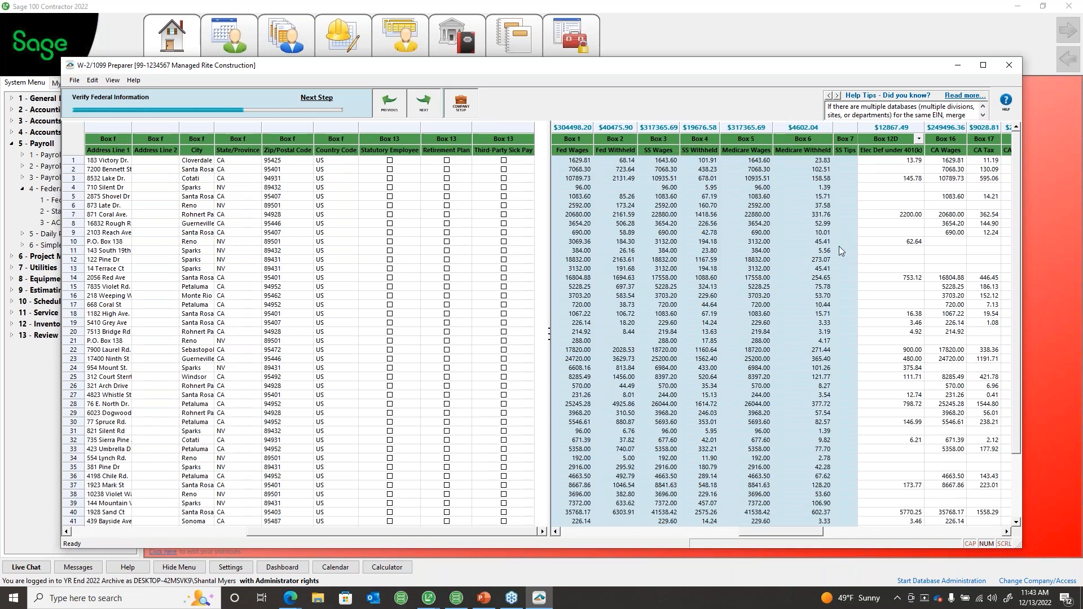
Step: Advance past federal information to Verify State Information, revealing the local-wages-without-state-wages warning
click(425, 107)
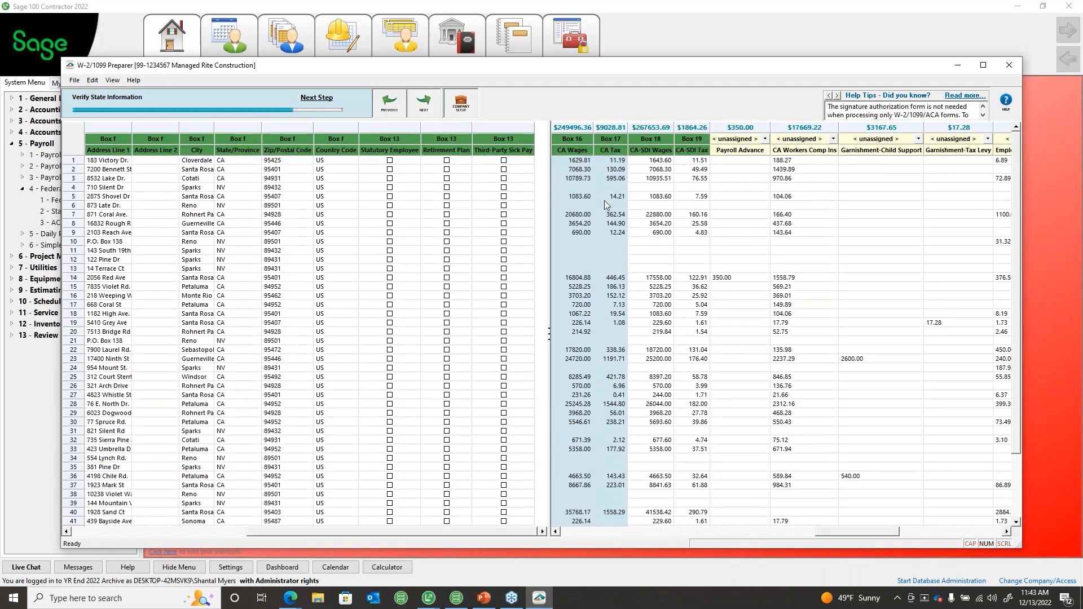
click(430, 104)
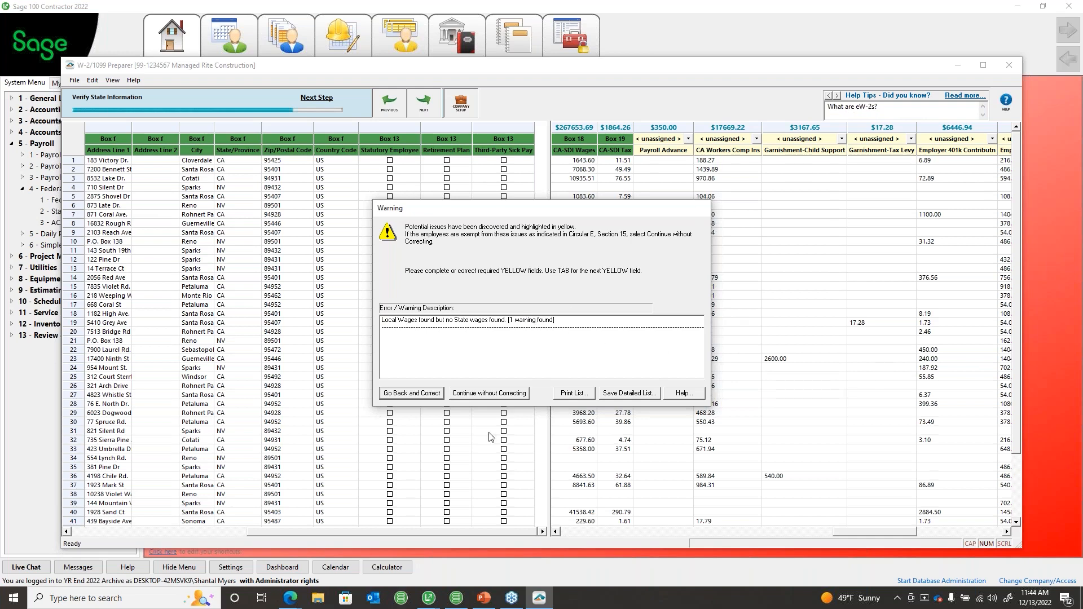
Step: Skip the state wages warning and map the employer 401(k) column to Box 12 code D
click(492, 394)
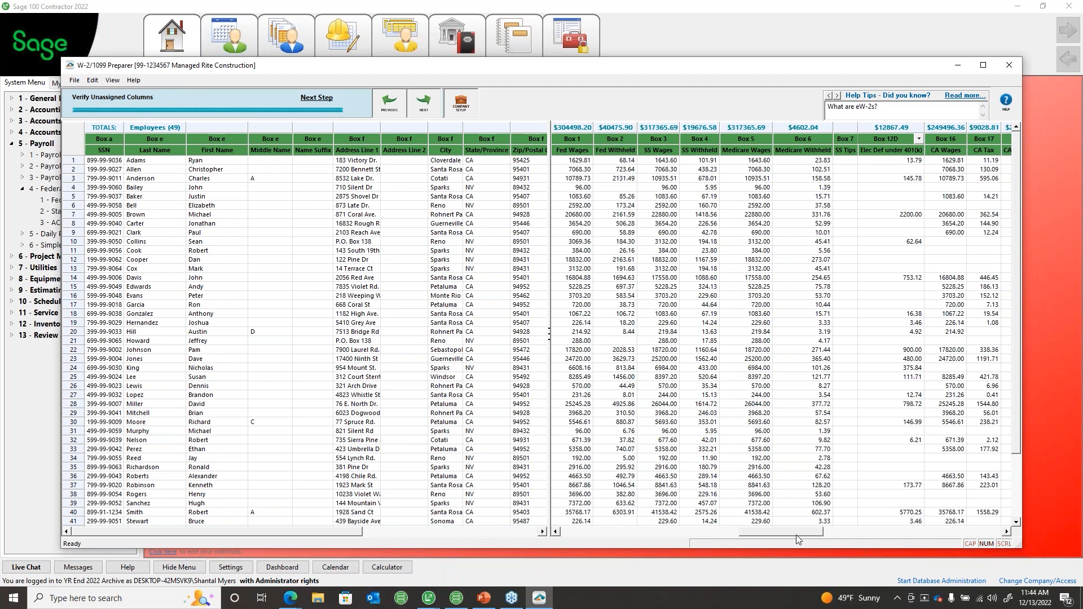
drag(796, 535, 936, 533)
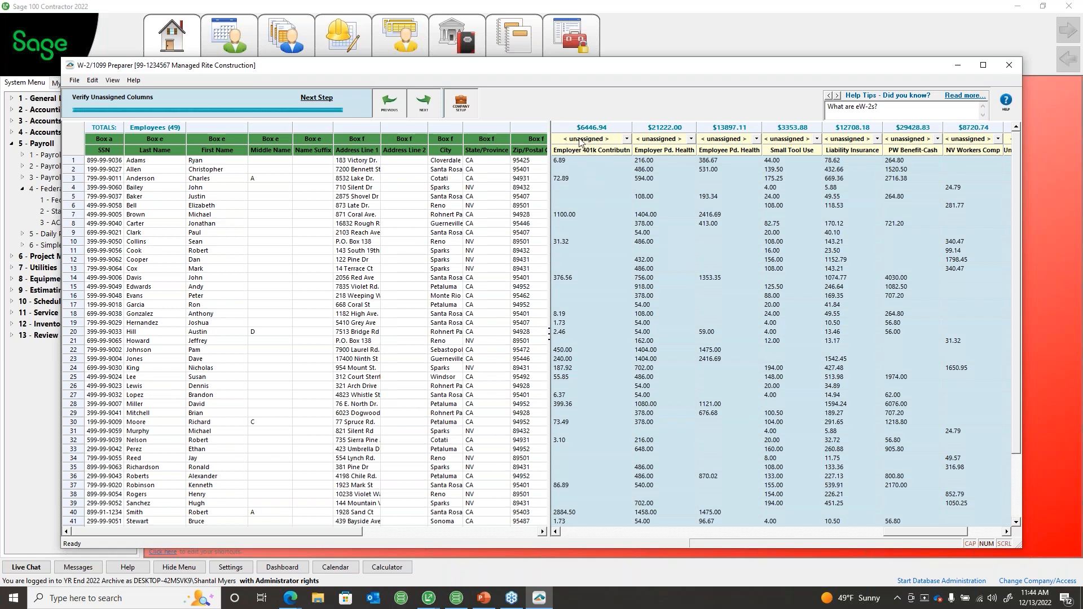
click(627, 139)
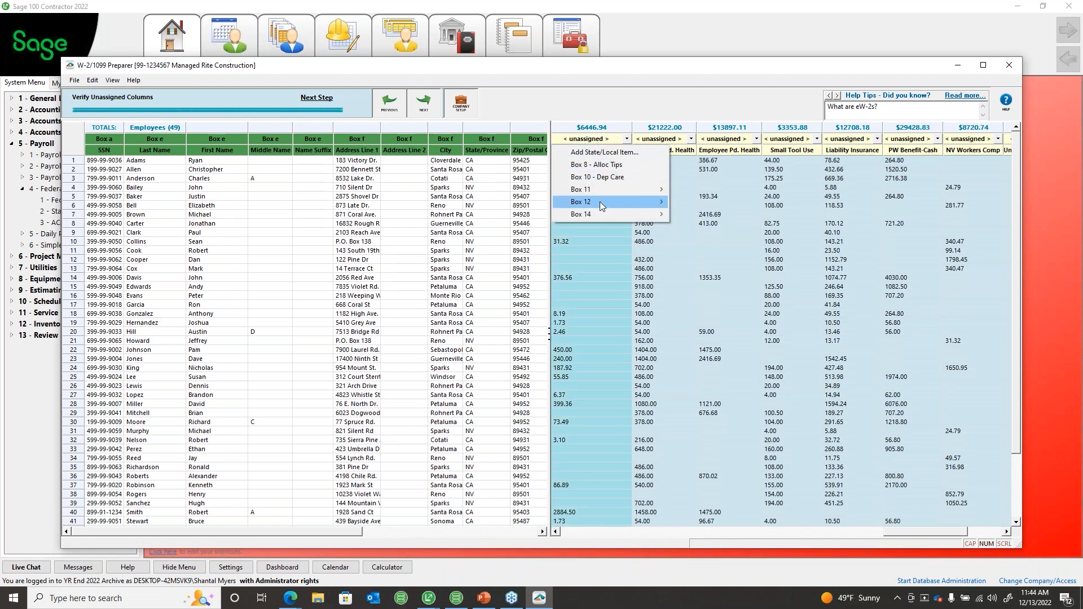
mouse_move(587, 202)
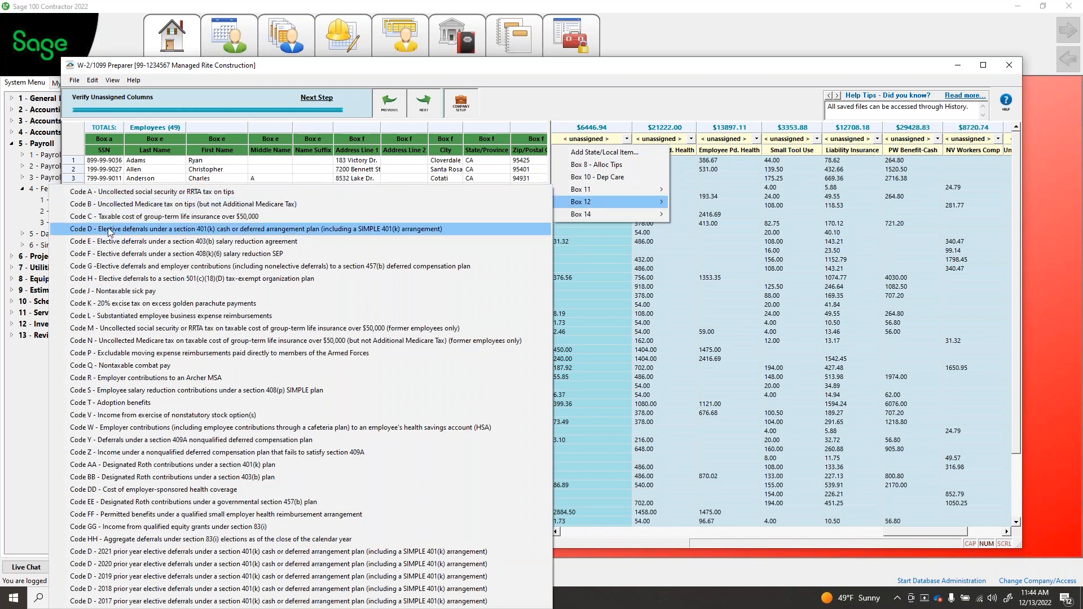
click(206, 230)
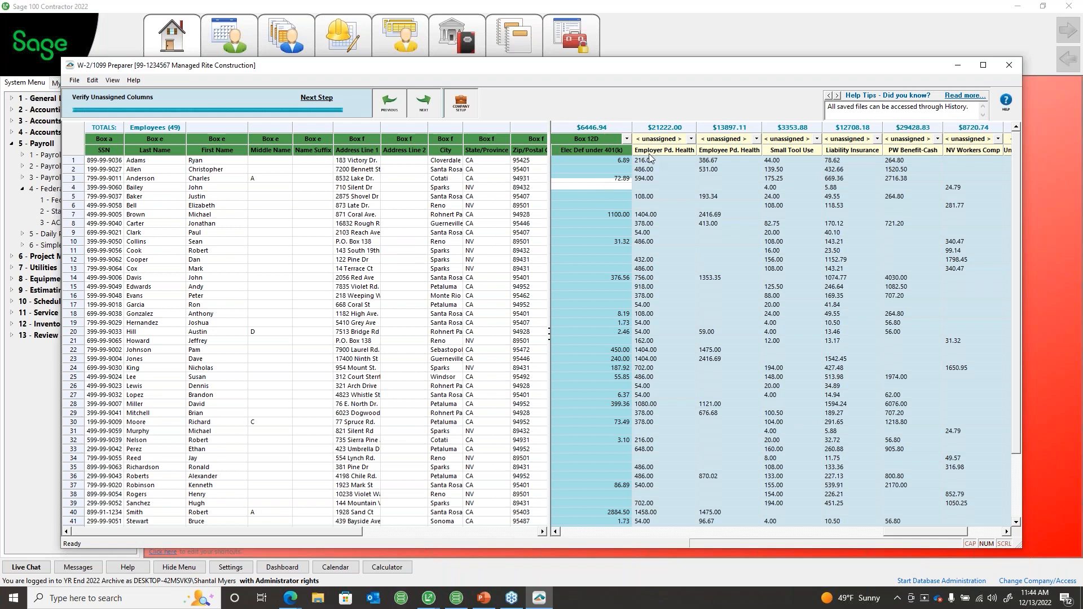
Step: Select the Employer Pd. Health column, scroll through the columns, and move to Verify Unassigned Columns
click(661, 130)
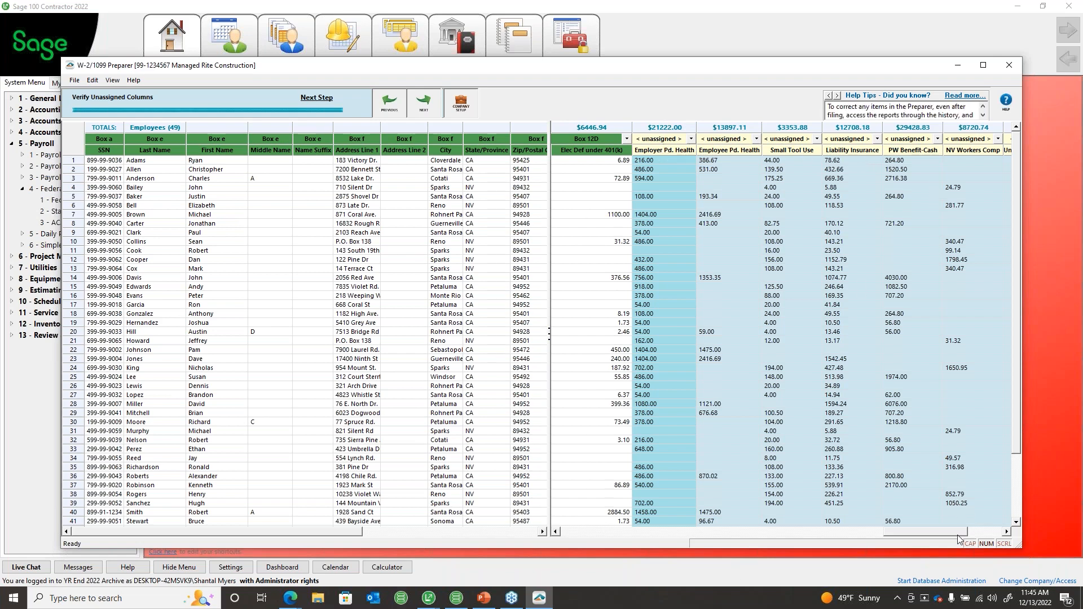
click(982, 533)
click(983, 536)
click(983, 536)
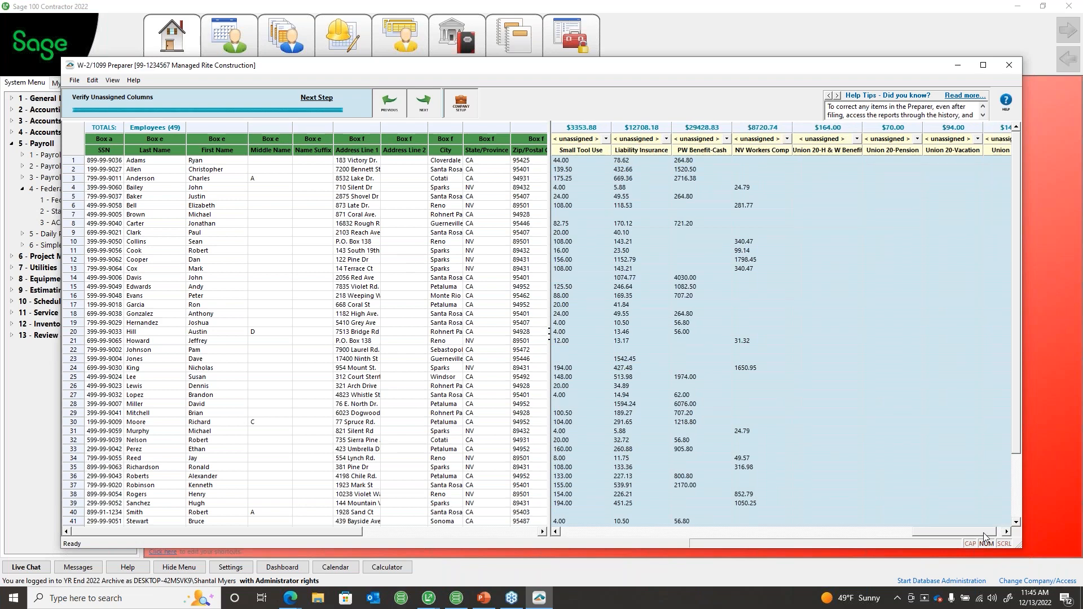
click(984, 535)
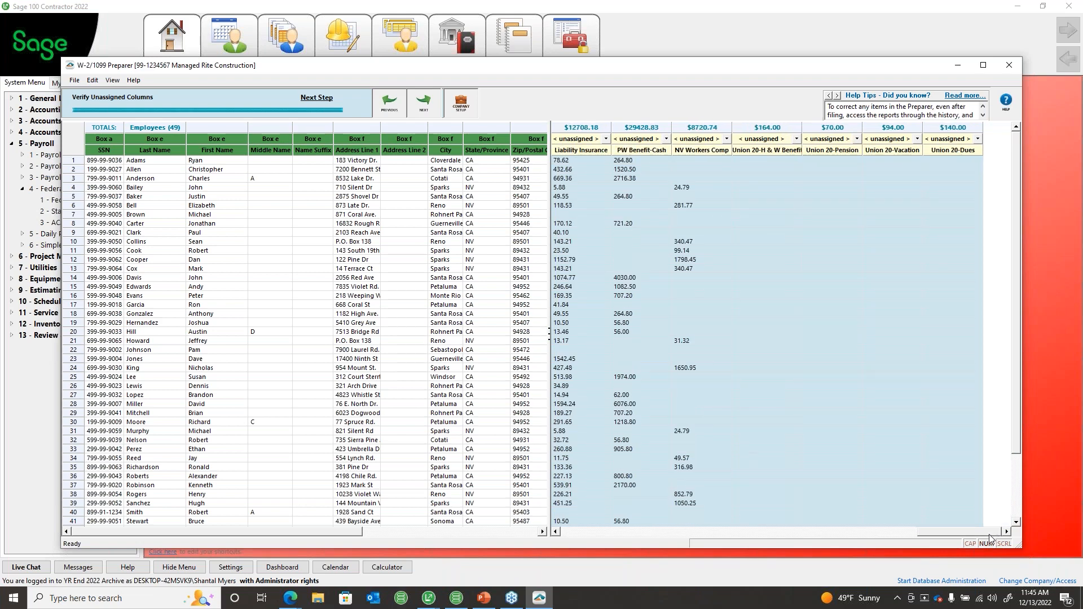
drag(988, 536, 914, 536)
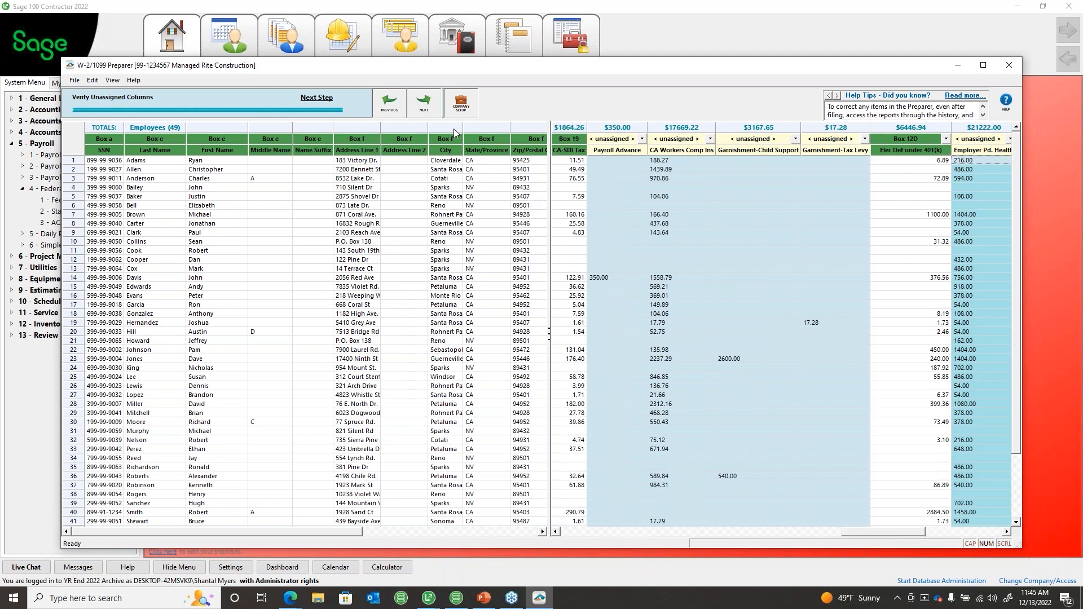
click(423, 103)
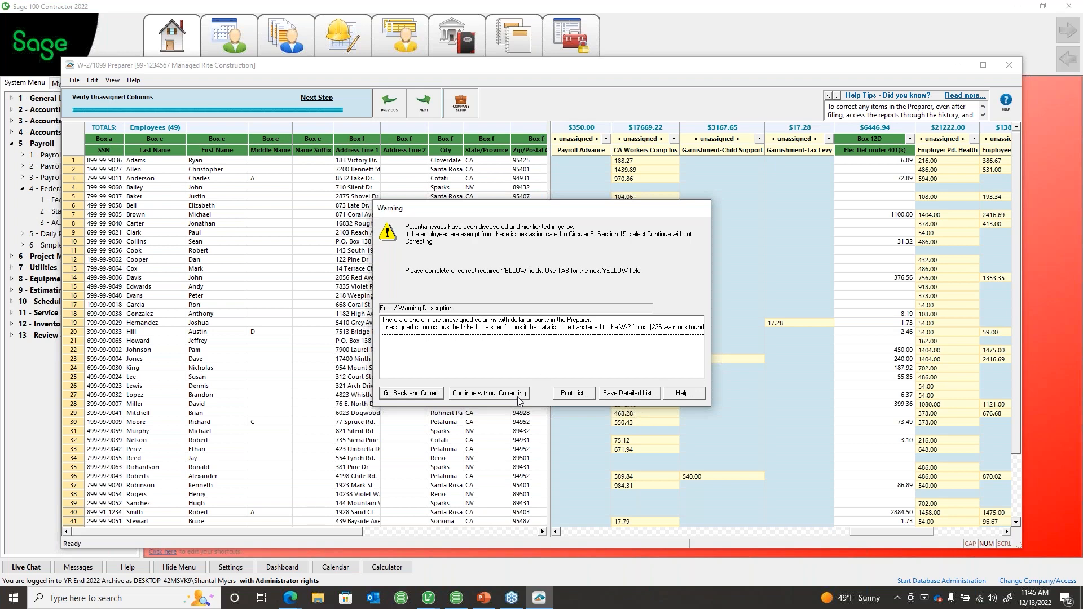
Step: Continue without correcting past the unassigned-columns and local-without-state wage warnings
click(489, 393)
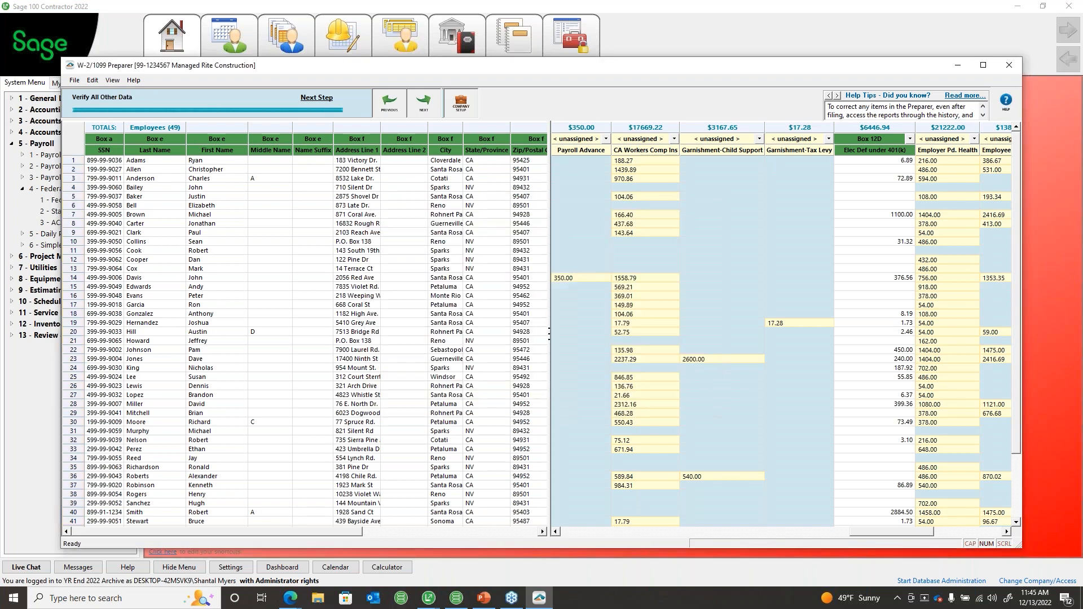
drag(891, 532, 874, 532)
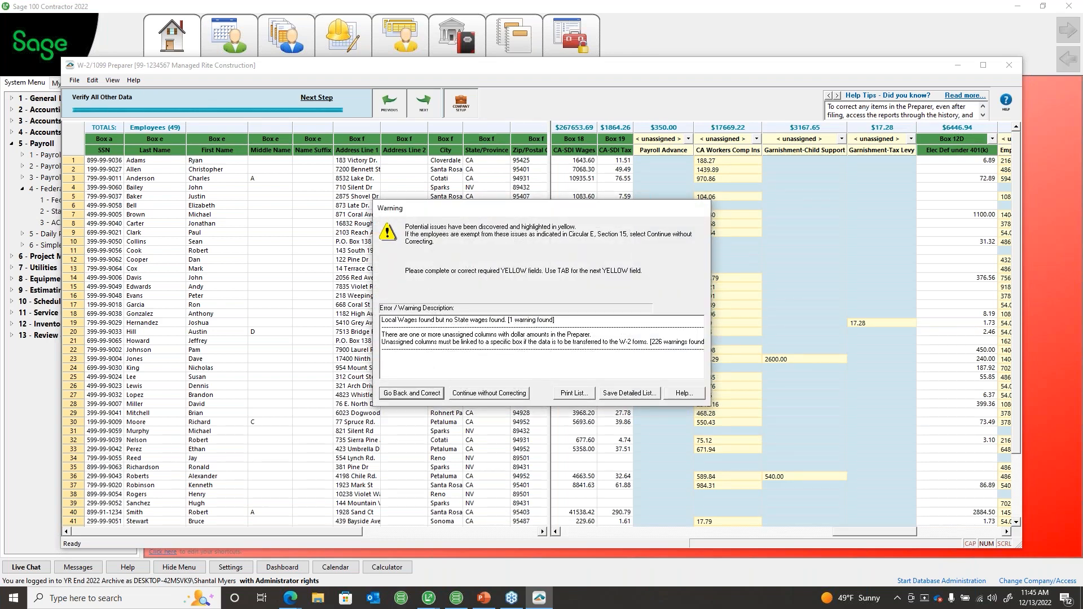
click(489, 393)
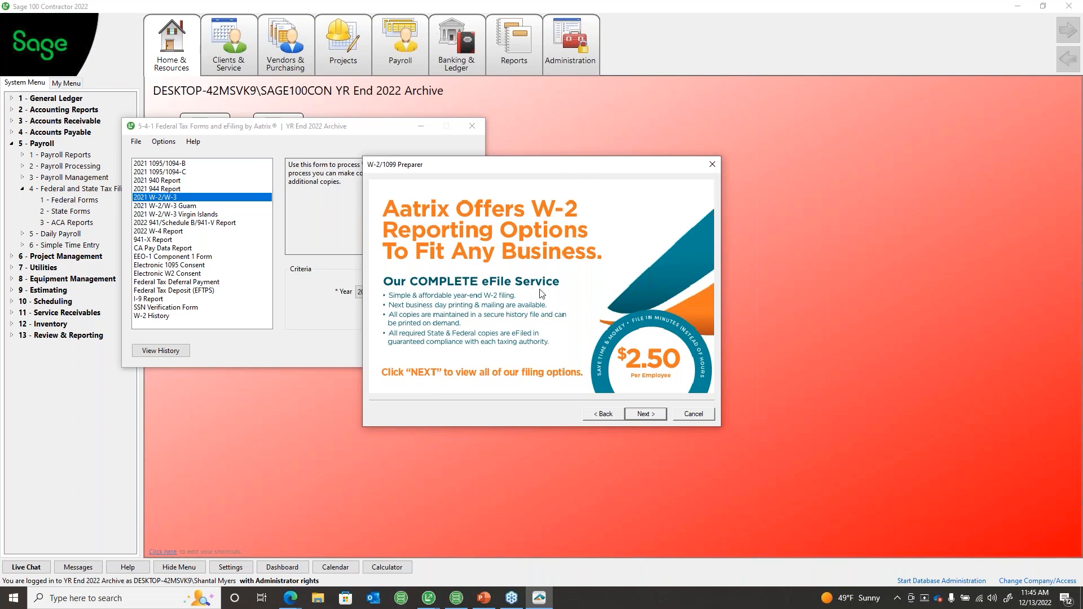
Step: Try individual print and eFile options, then choose the $122.50 Complete W-2 eFiling Service for 49 employees
click(651, 418)
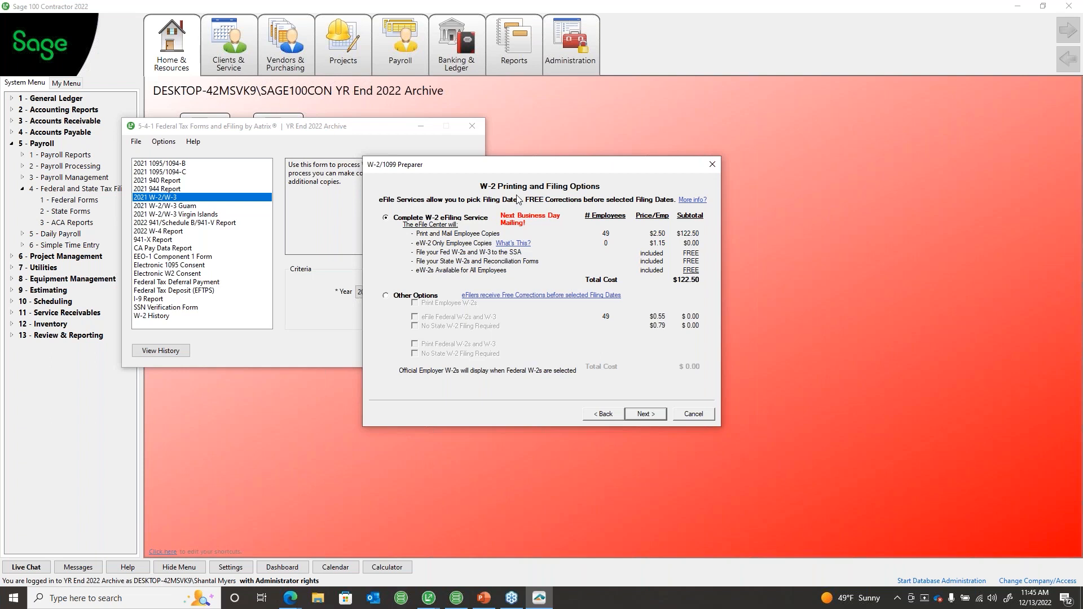
click(385, 295)
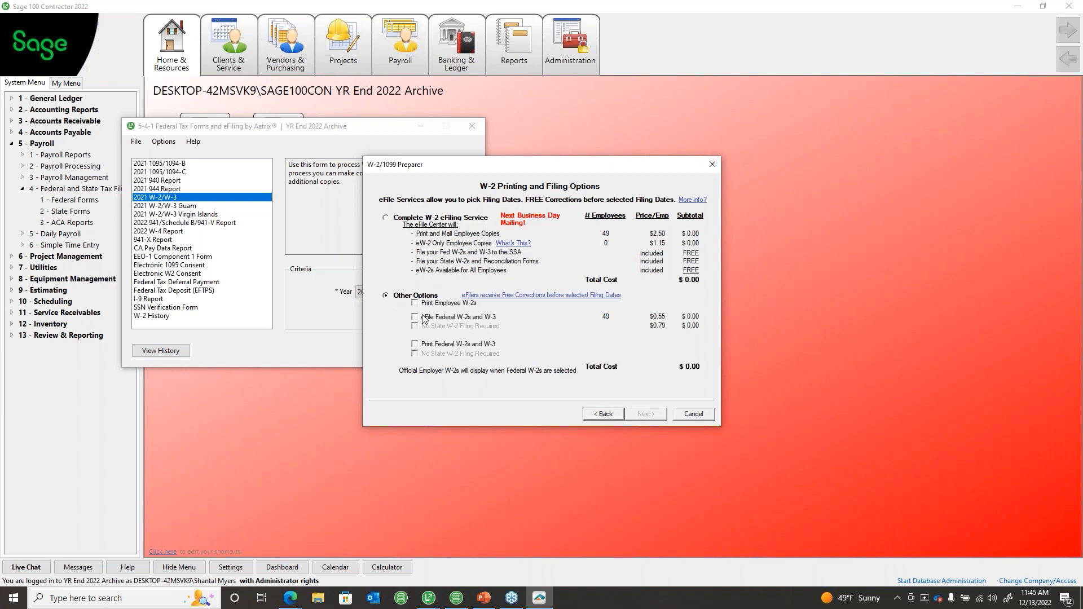
click(420, 305)
click(424, 318)
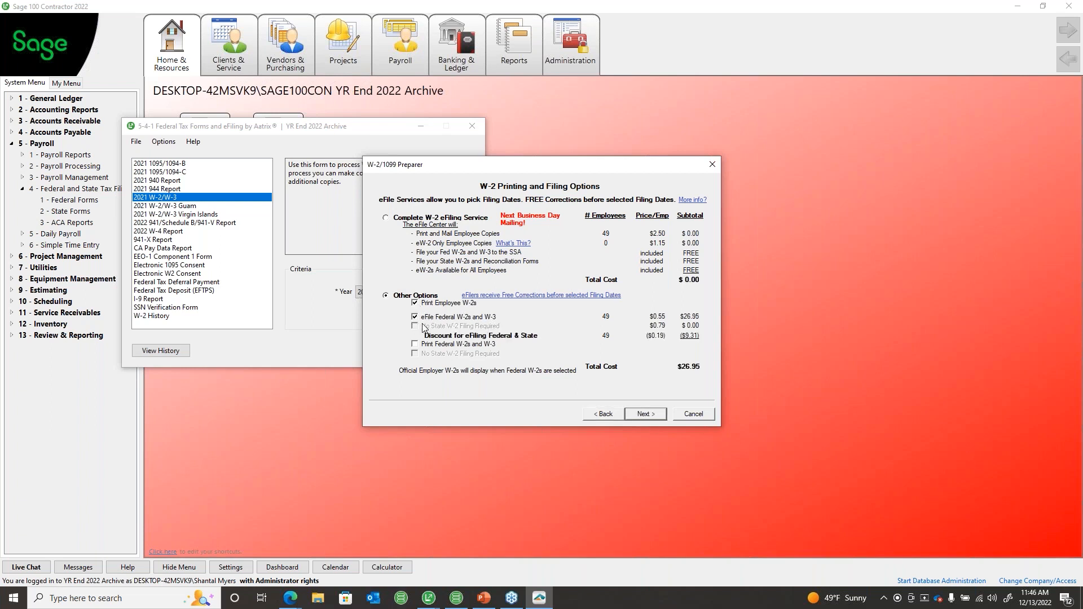
click(416, 317)
click(415, 344)
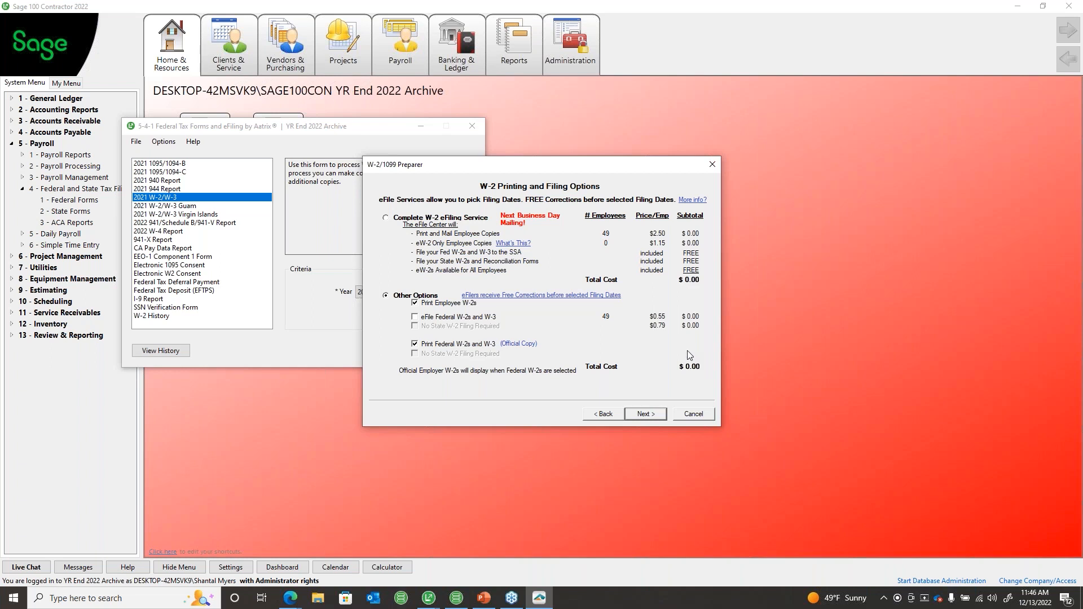
click(385, 219)
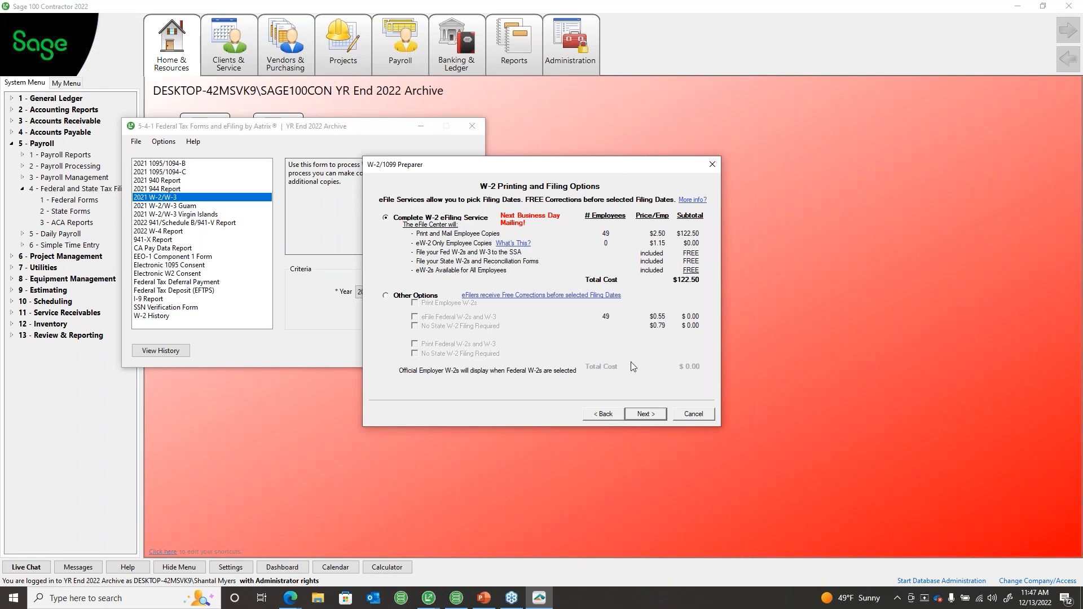
click(644, 414)
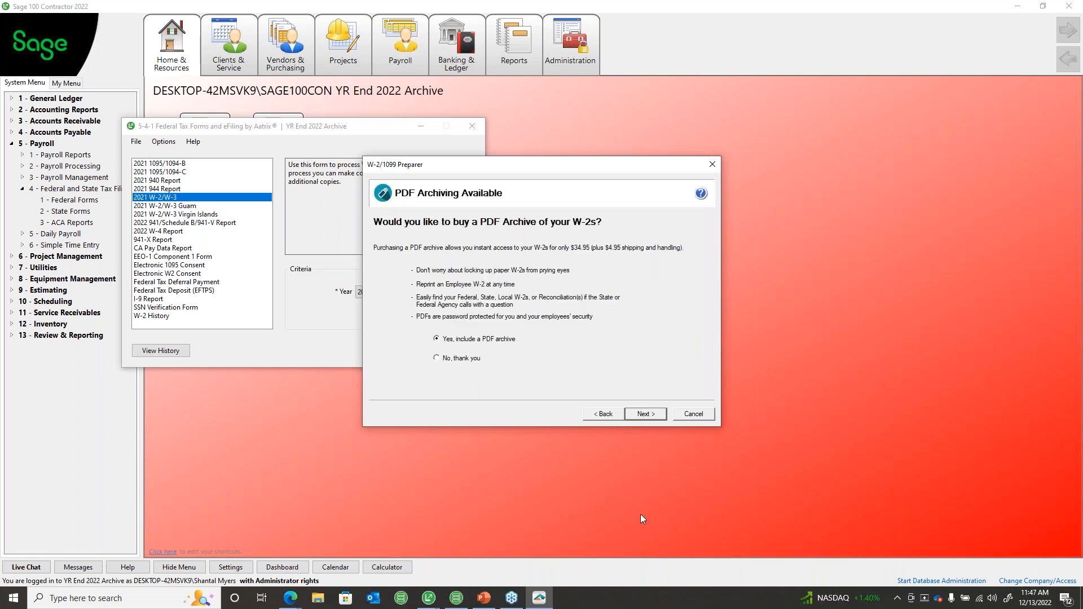
Step: Decline the W-2 PDF archive with 'No, thank you' and continue to Review Data
click(466, 359)
click(643, 414)
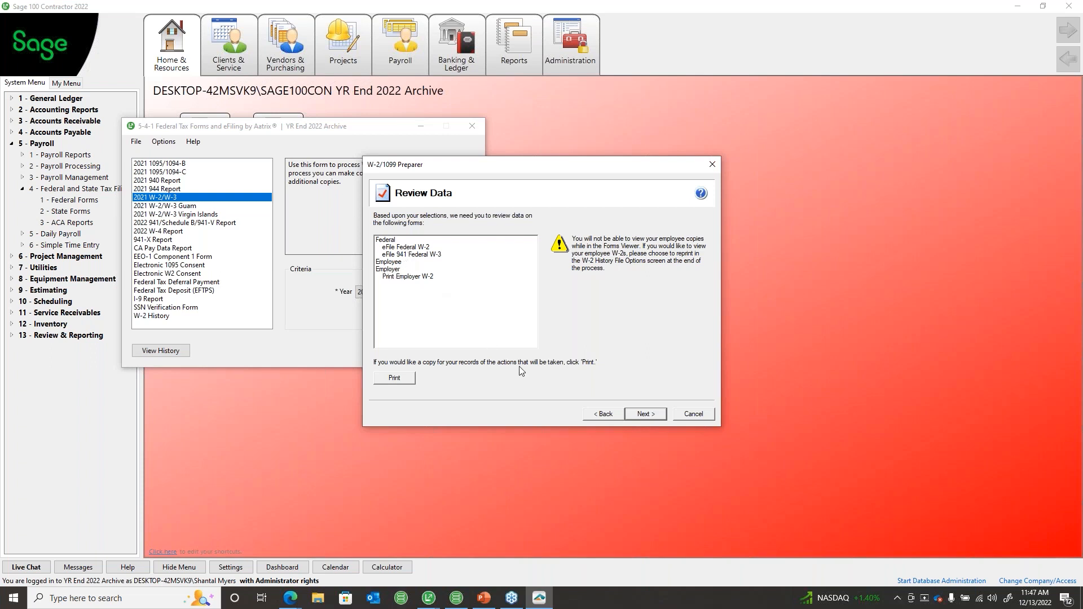
Step: Confirm the Review Data forms to generate the 13-page Employer W-2 report, 1 of 3
click(644, 414)
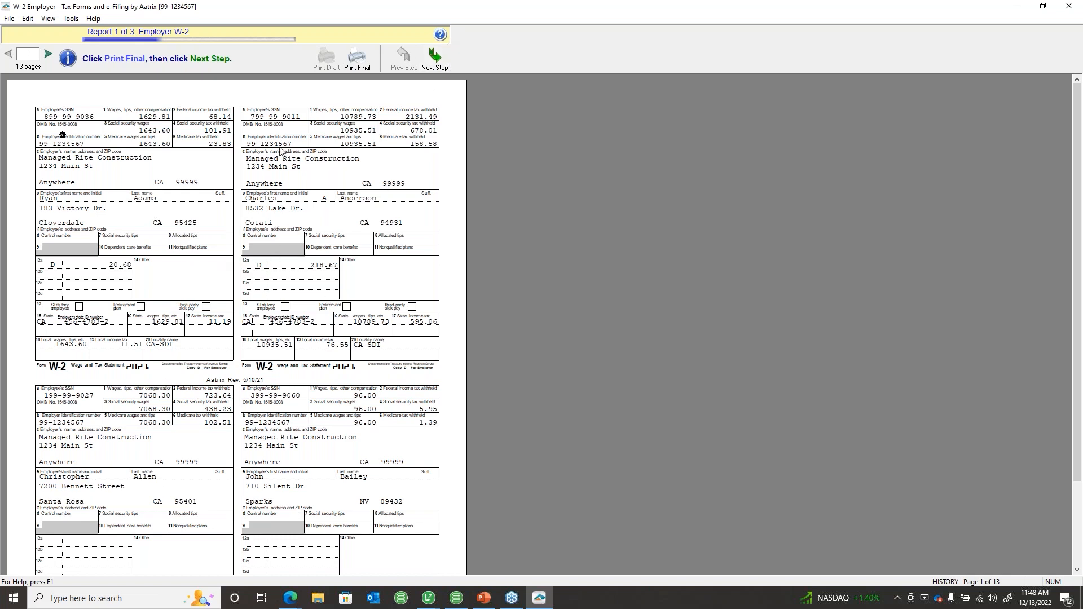
Step: Print the Employer W-2 copies to Adobe PDF without saving the file, then open the Federal W-2 report
click(437, 57)
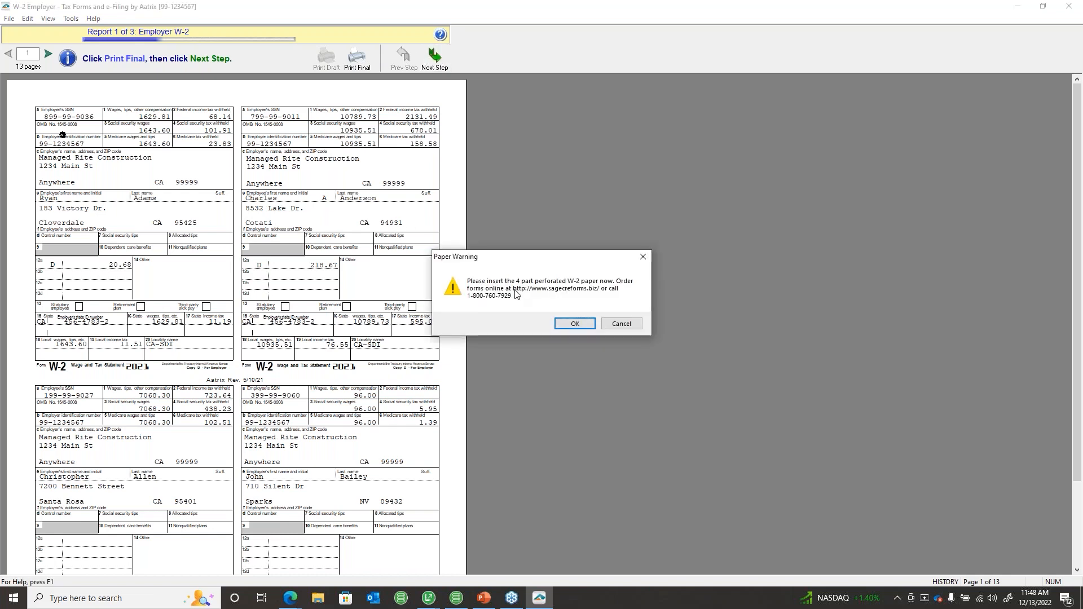
click(573, 325)
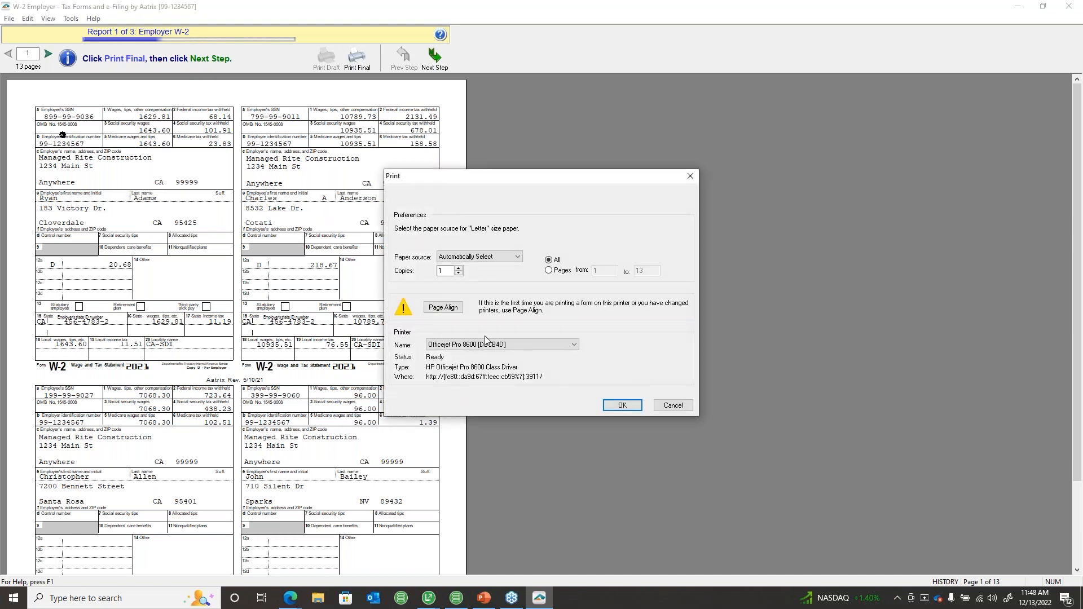
click(487, 344)
click(443, 354)
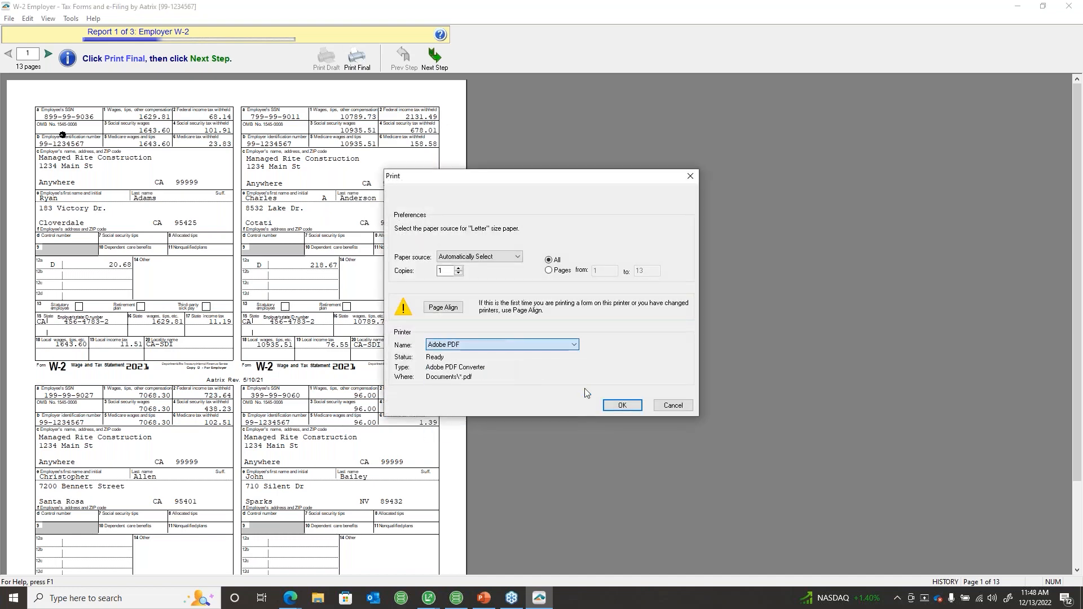
click(622, 405)
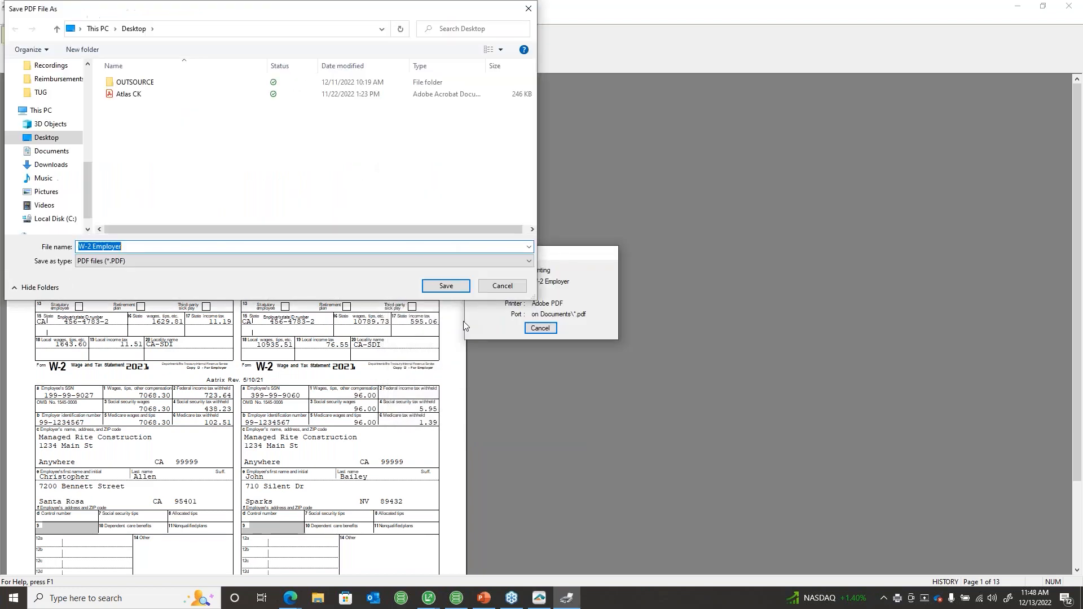
click(501, 284)
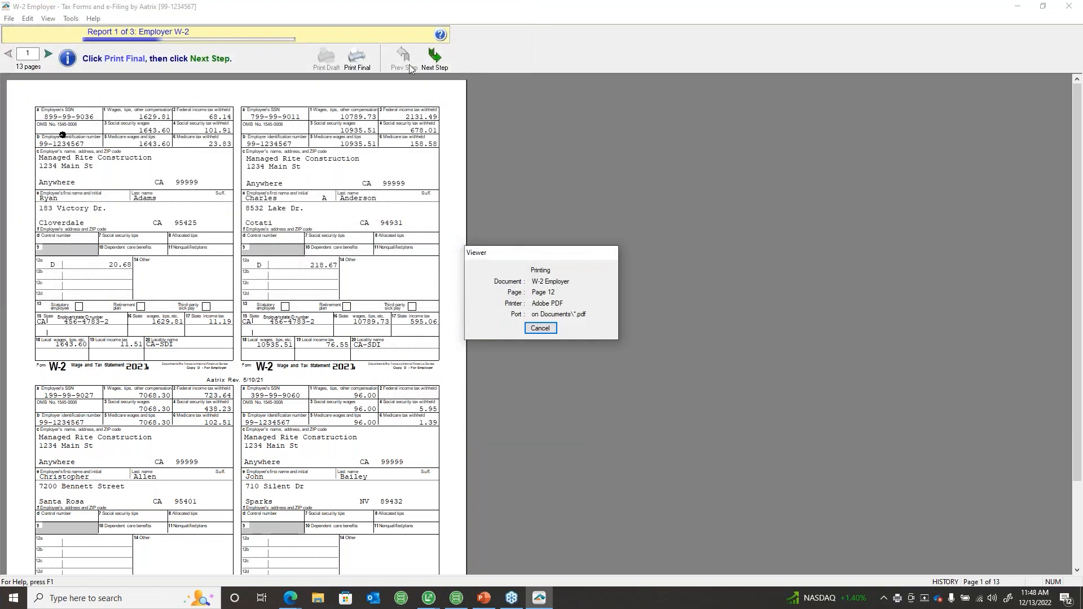
click(440, 61)
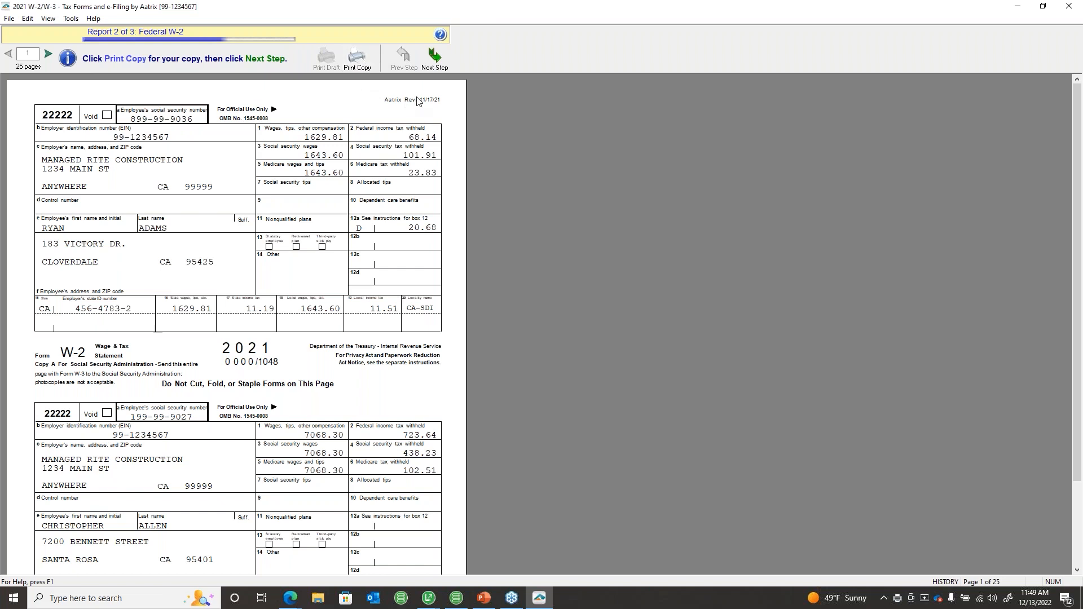
Step: Print the Federal W-2 forms to Adobe PDF, skipping the file save, to load the W-3 report
click(435, 61)
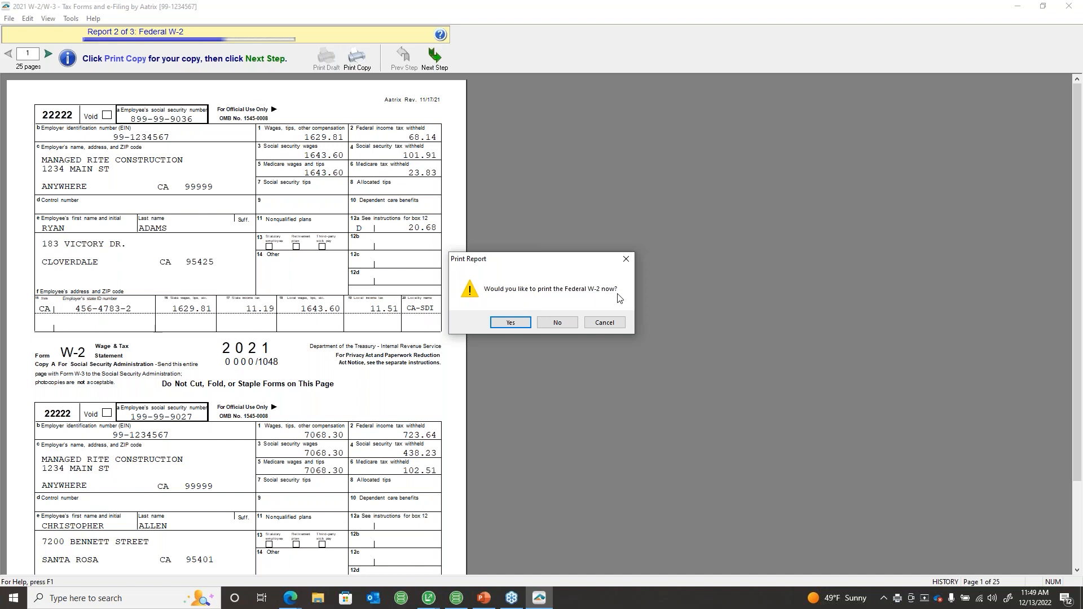
click(503, 325)
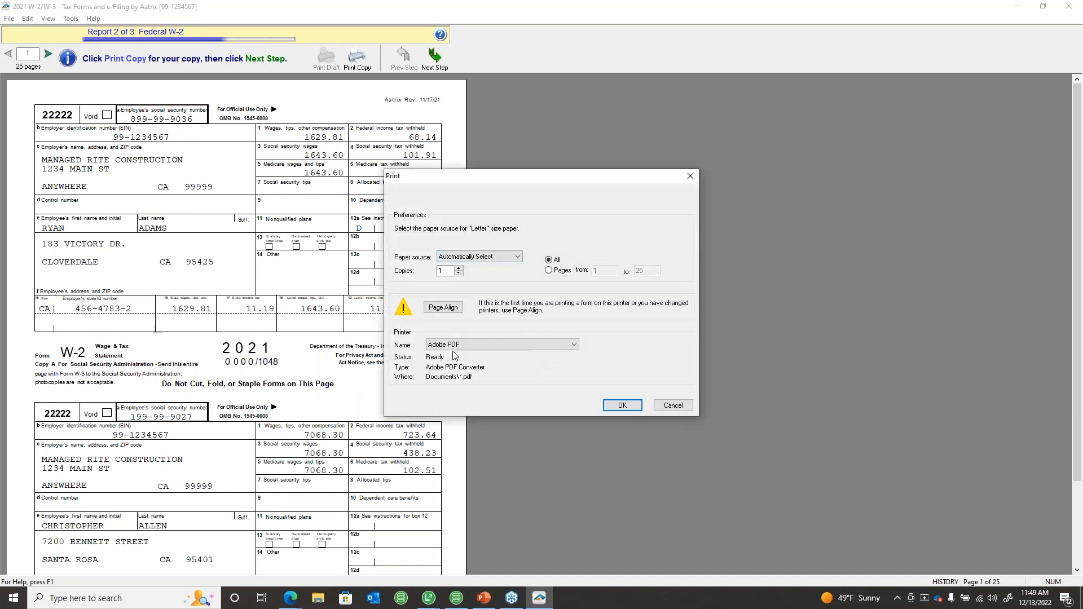
click(616, 407)
click(505, 287)
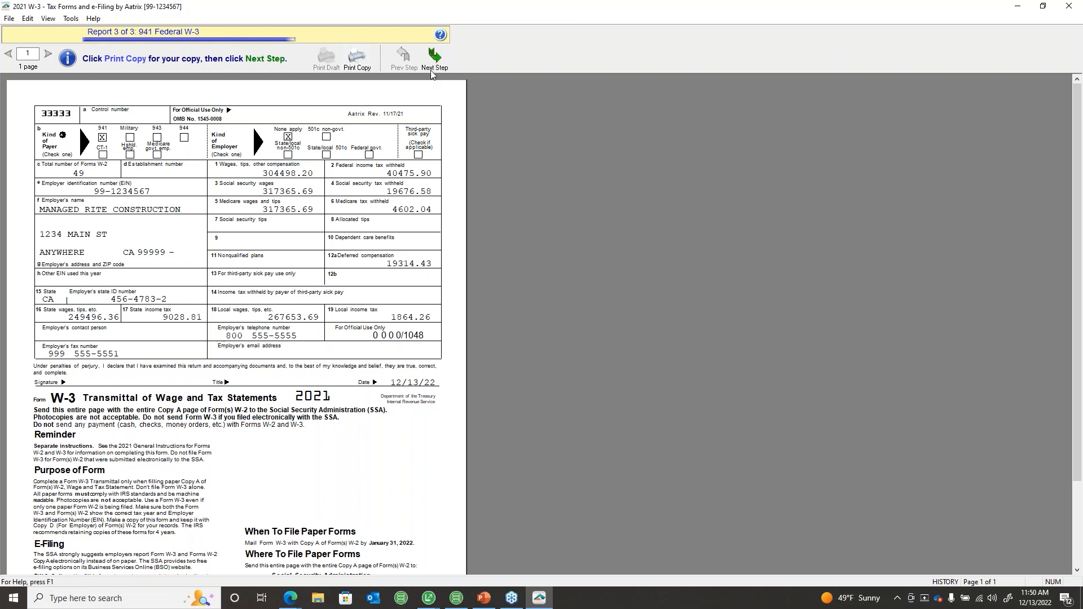
Step: Print the 941 Federal W-3 to Adobe PDF without saving, leading to the Aatrix eFile login
click(435, 58)
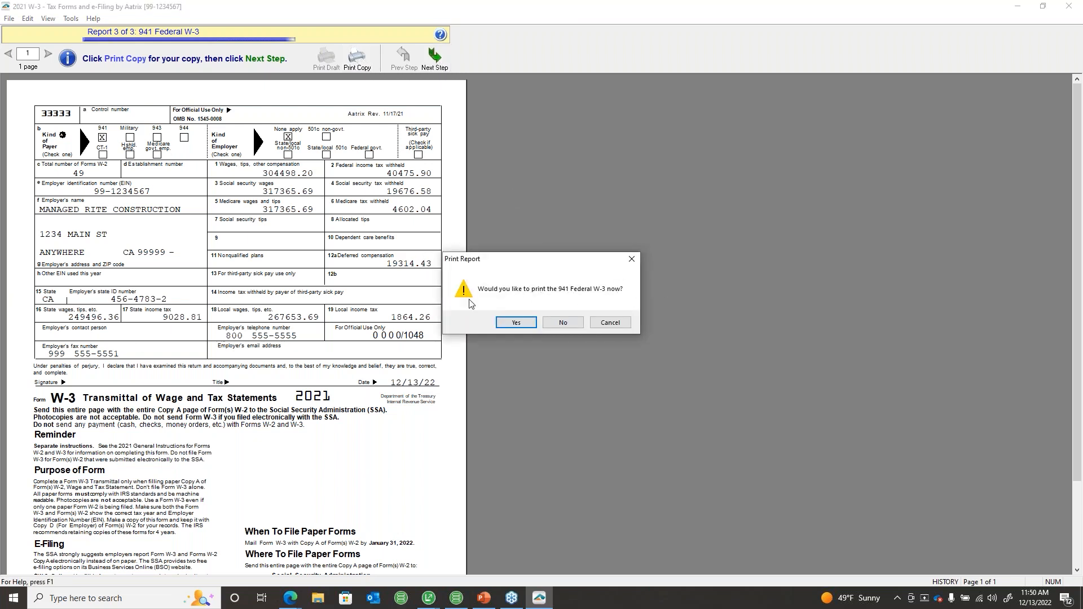
click(516, 322)
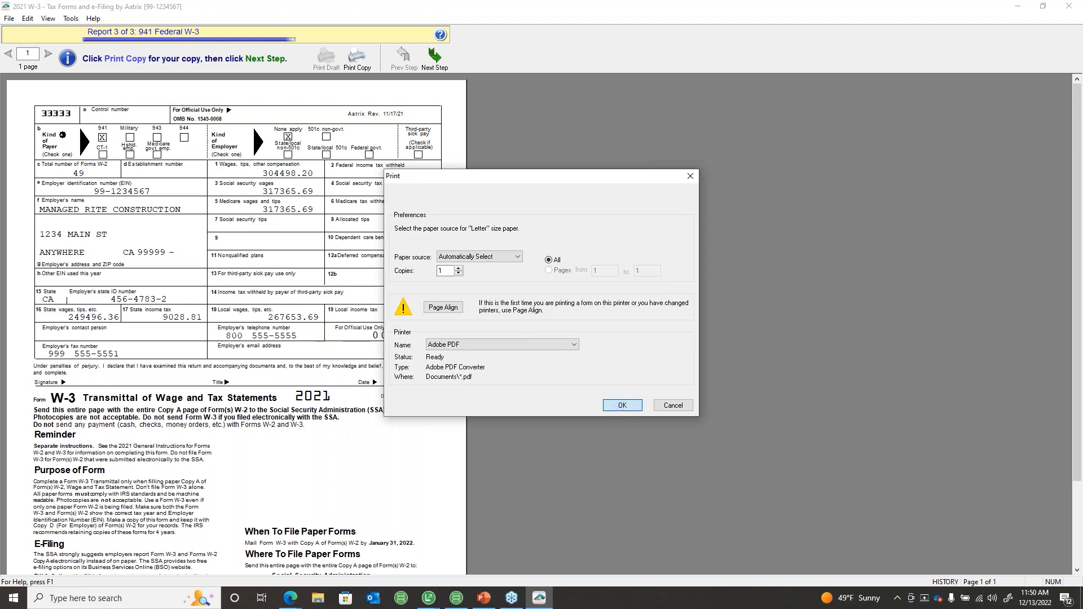
click(622, 405)
key(Return)
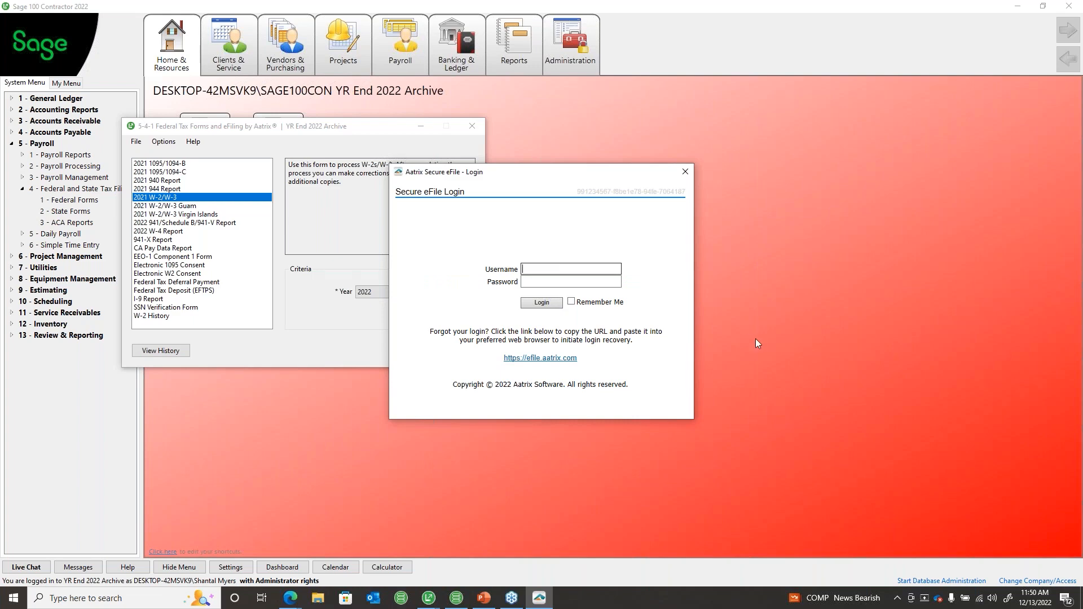
Step: Cancel the eFile session without signing in, skip the exit-reason form, and decline retrying later
click(685, 174)
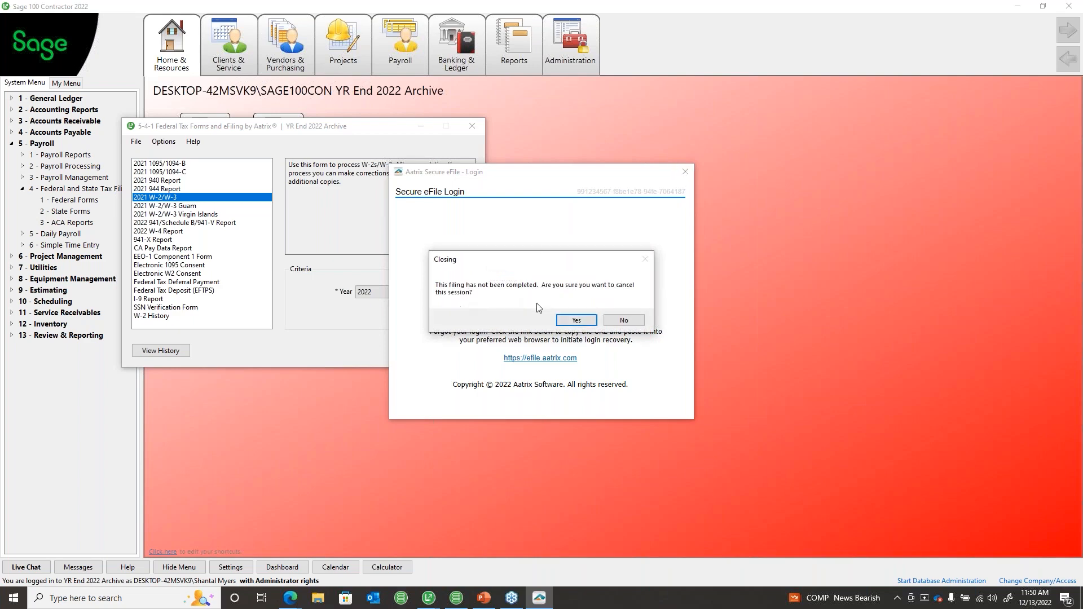
click(576, 321)
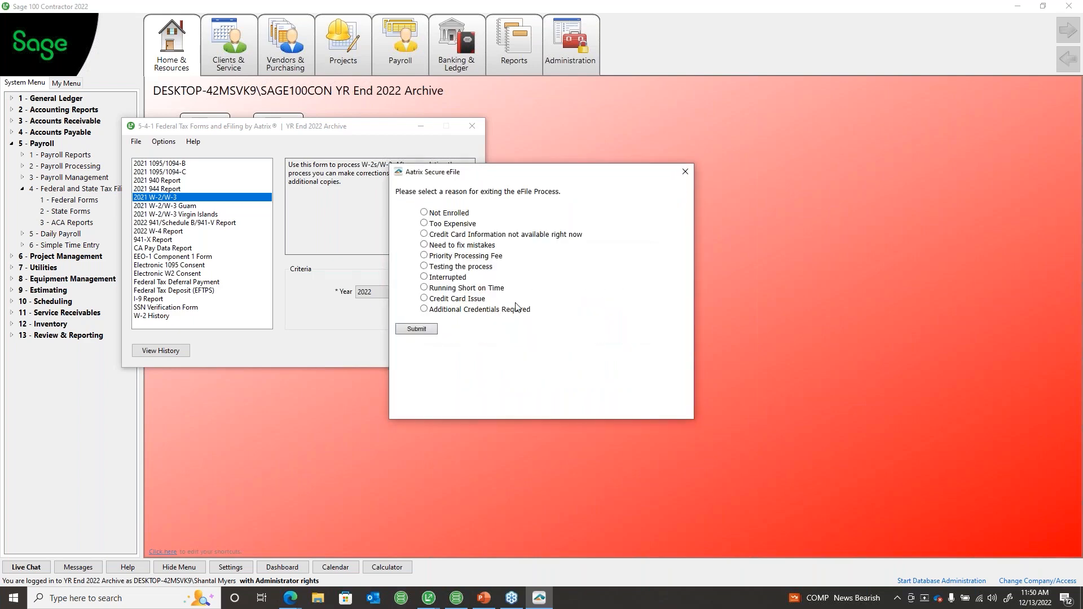
click(685, 171)
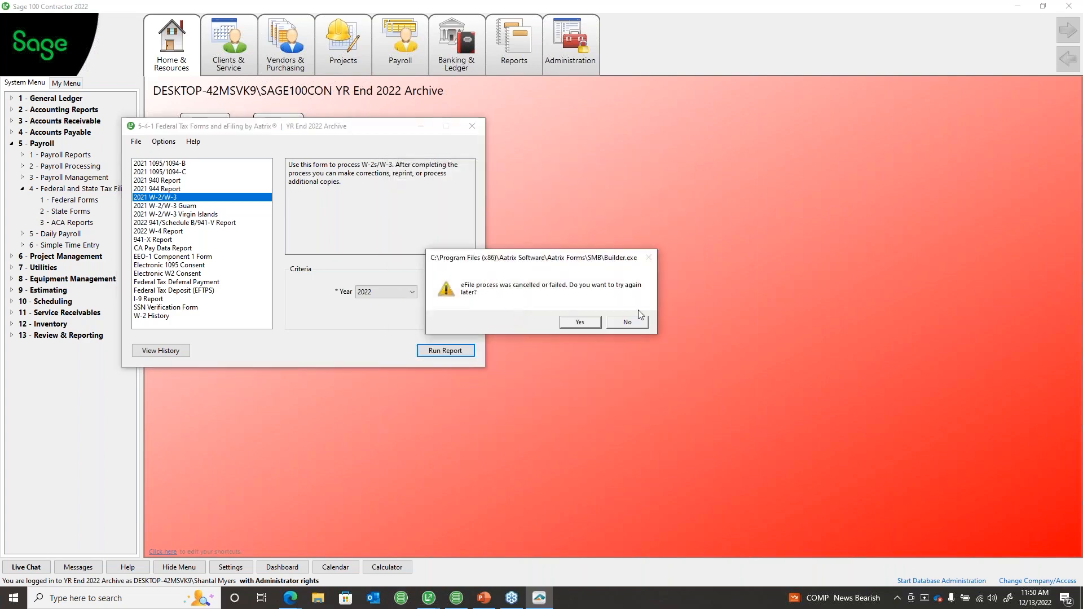
click(625, 323)
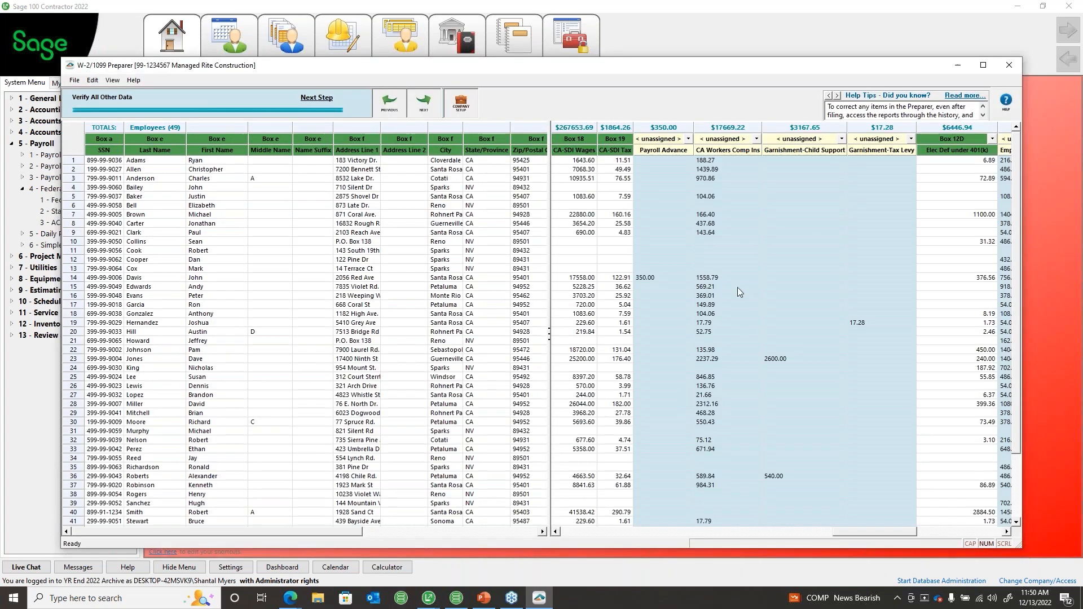
Step: Close the W-2/1099 Preparer without saving, then close the federal tax forms window and acknowledge the archive reminder
click(1009, 65)
click(568, 331)
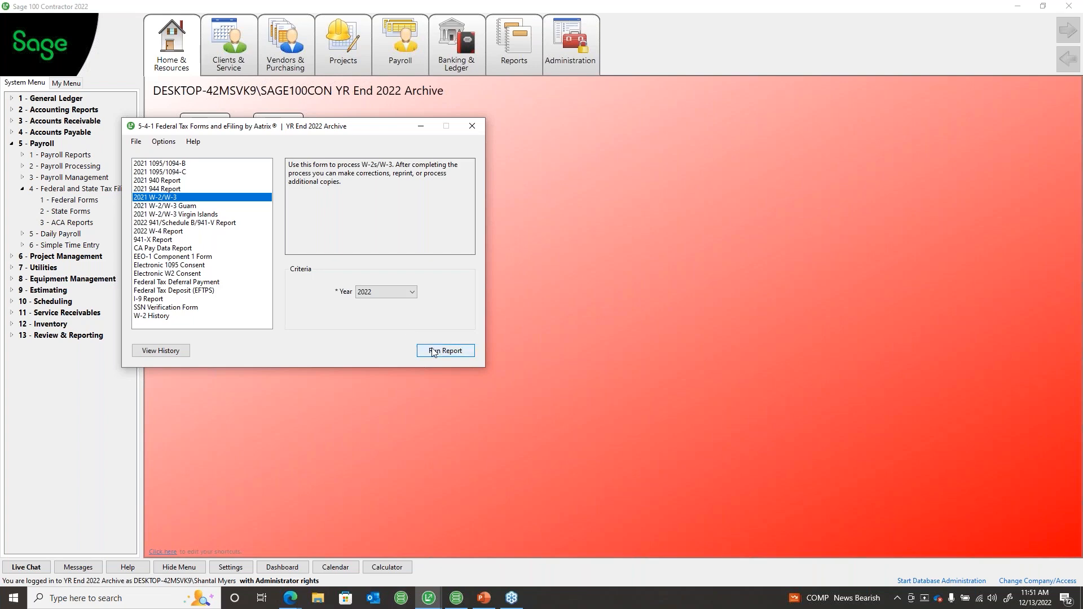
click(479, 128)
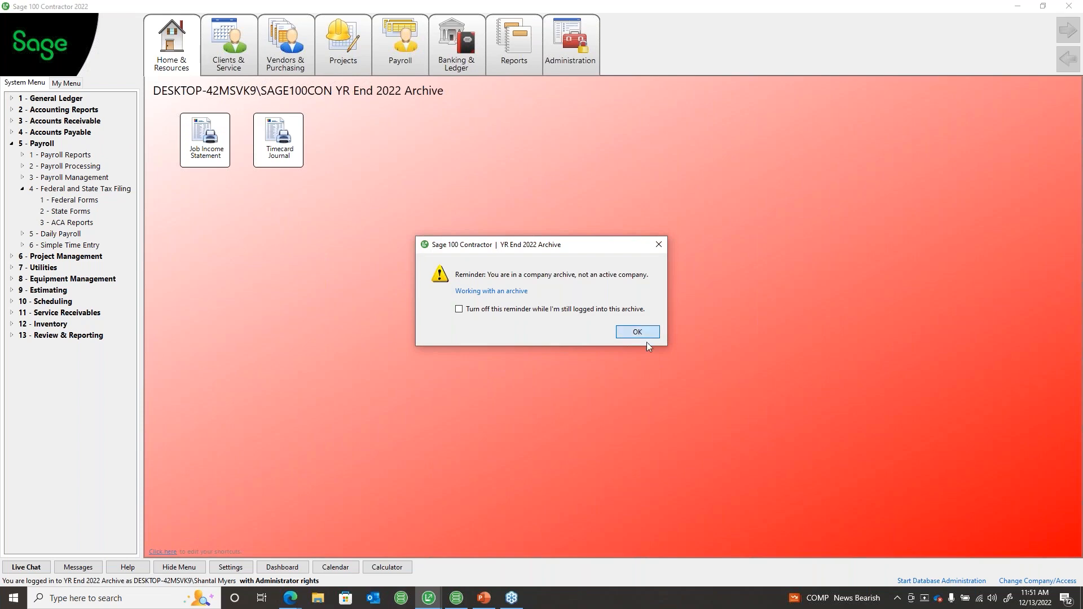
click(648, 337)
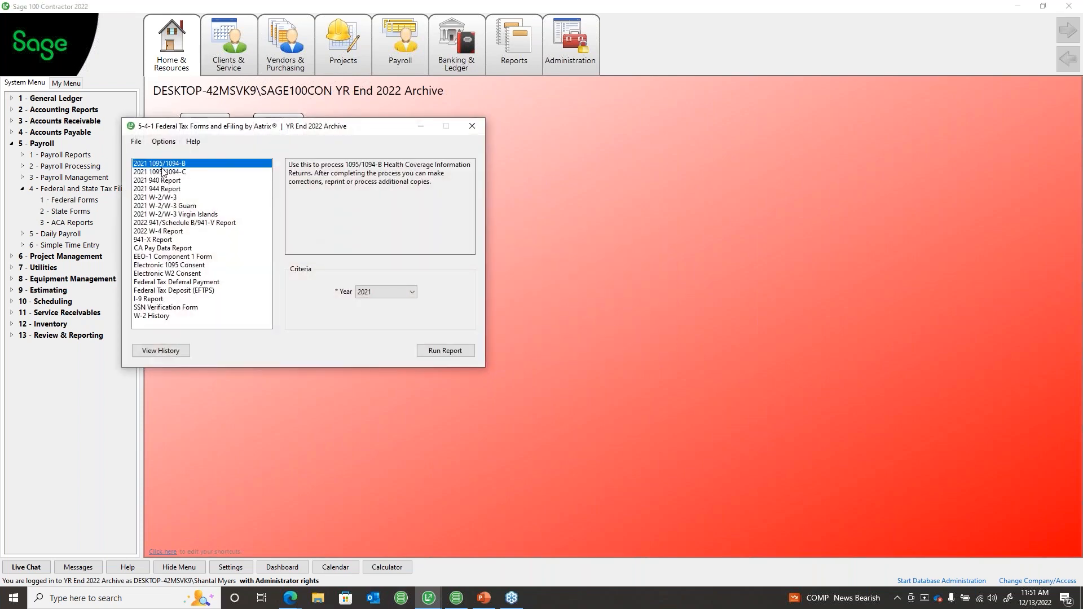
Step: Pick the 2022 941/Schedule B/941-V report for the 4th Quarter, then close the tax forms window
click(167, 223)
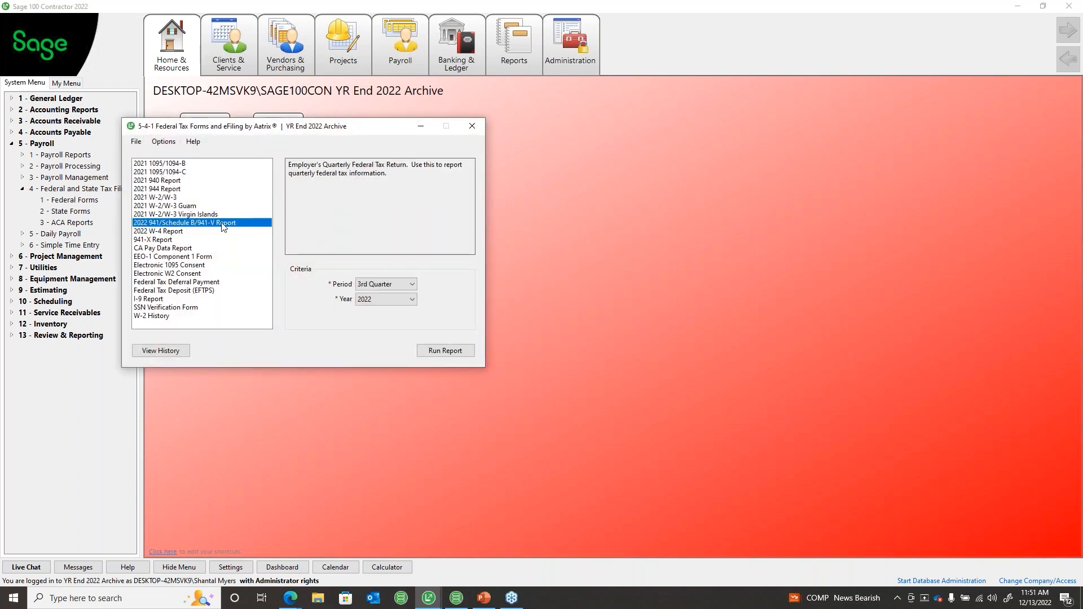
click(379, 284)
click(386, 322)
click(480, 126)
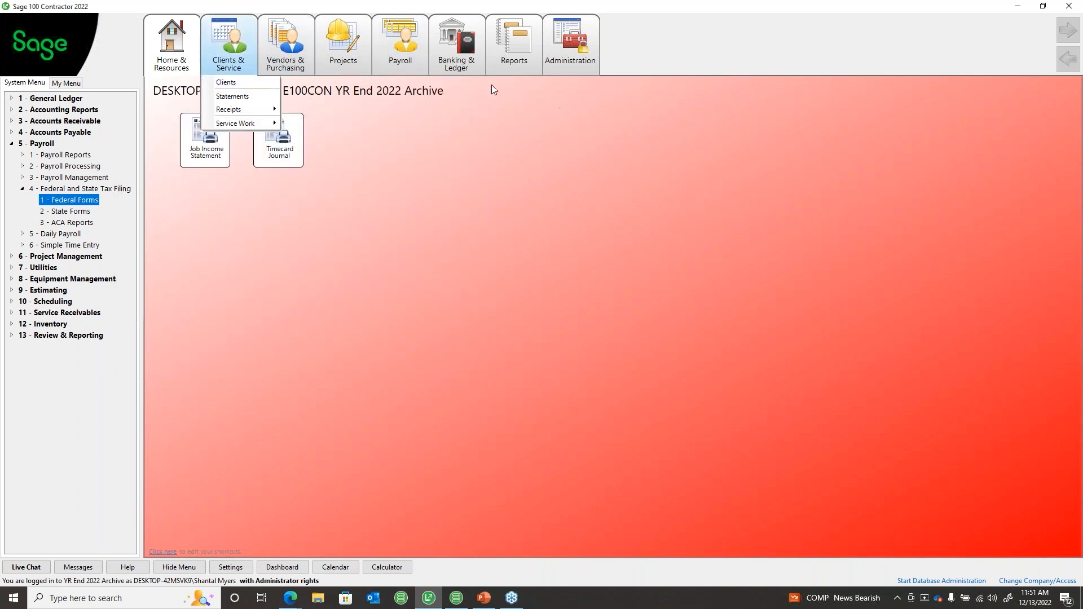
Step: Dismiss the navigation menu, glance at the PowerPoint presentation, and collapse the Payroll branch
click(241, 412)
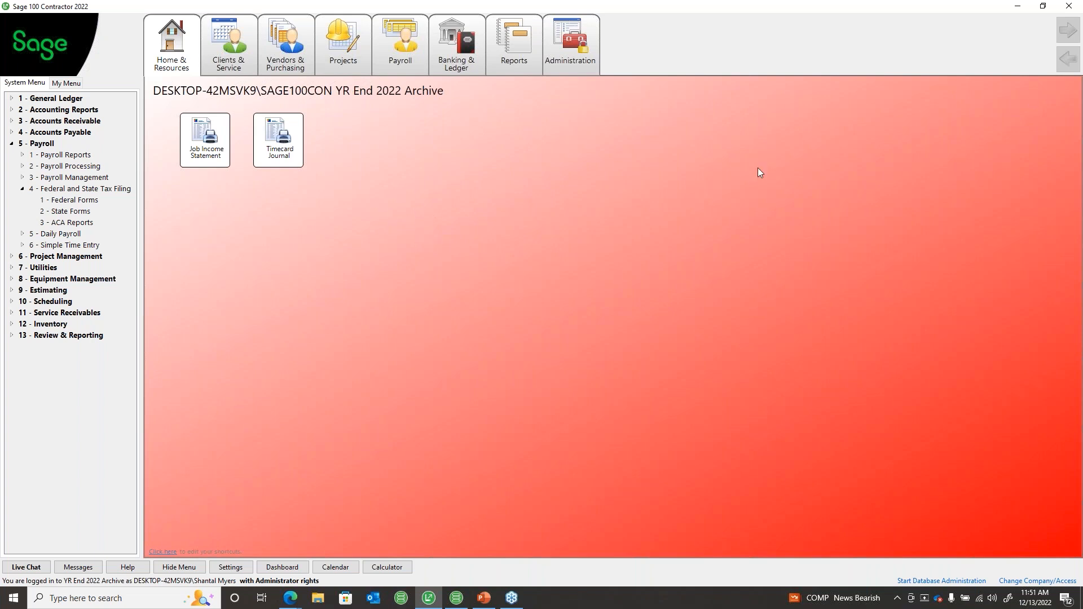
key(alt+Tab)
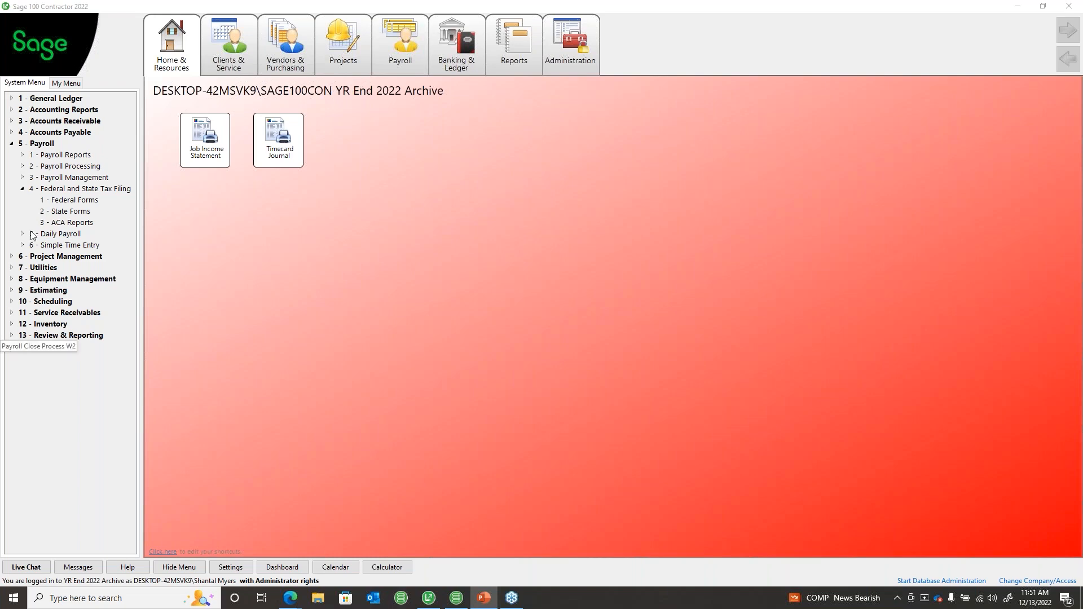
click(10, 146)
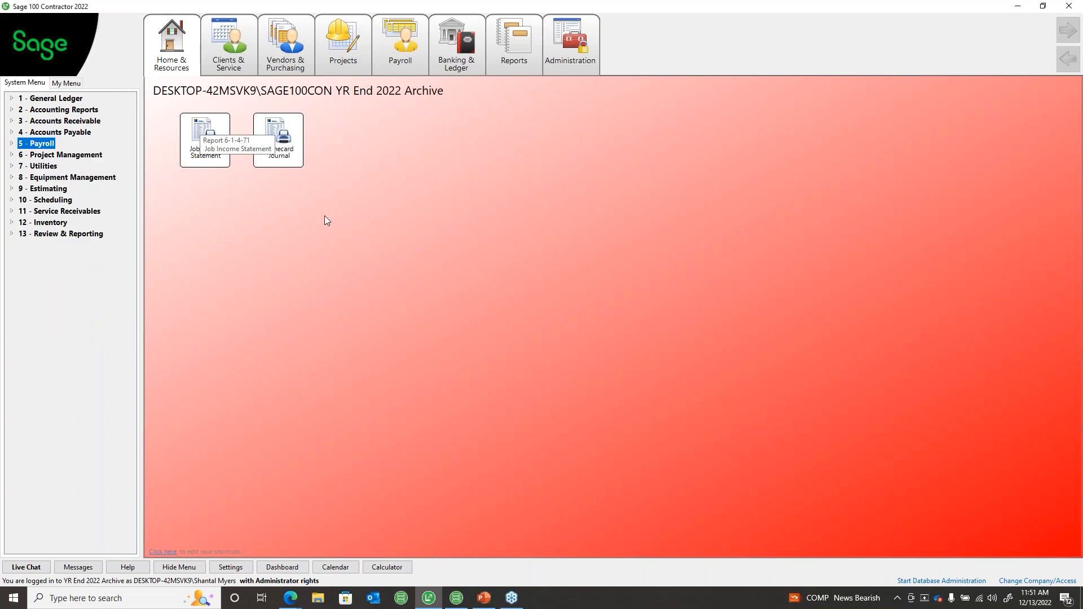
Step: Open the ETHOS - YE 2022 Payroll Close company, then reopen it with Open company exclusively checked
click(1037, 580)
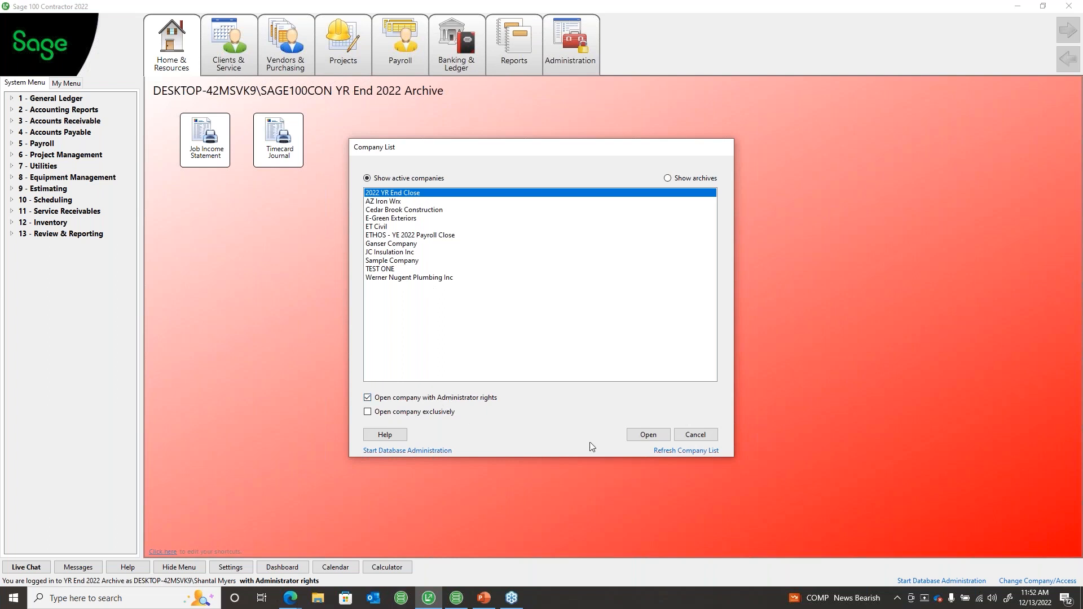
click(417, 235)
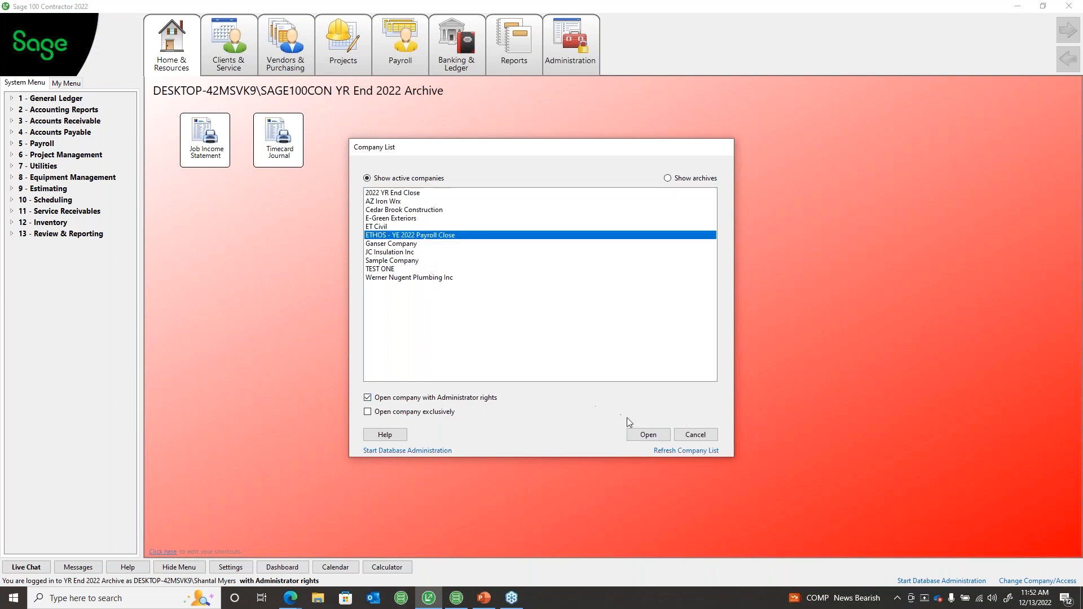
click(649, 435)
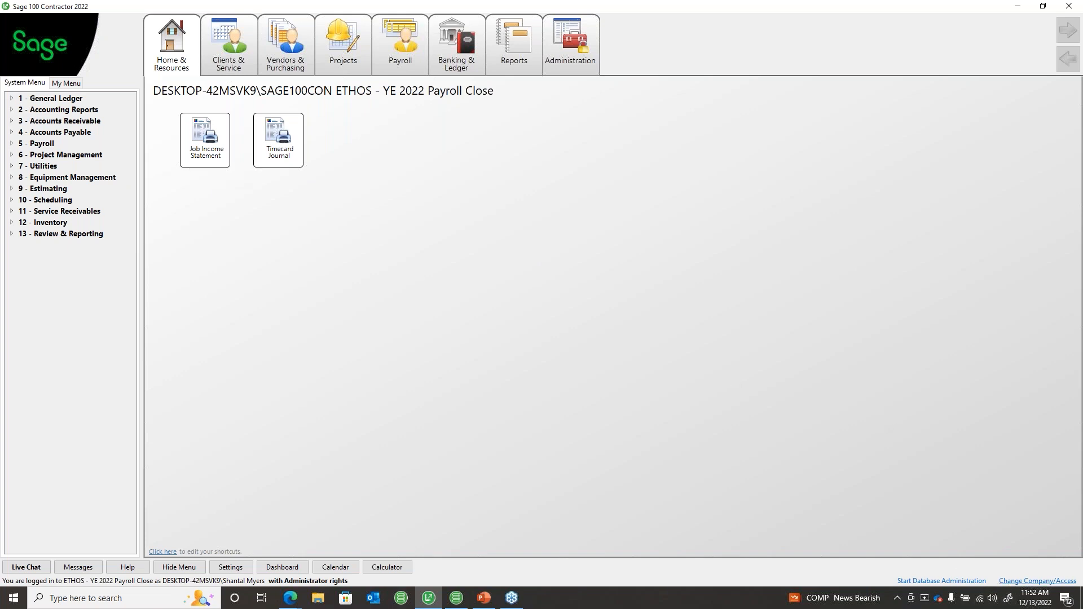
click(1008, 581)
click(402, 413)
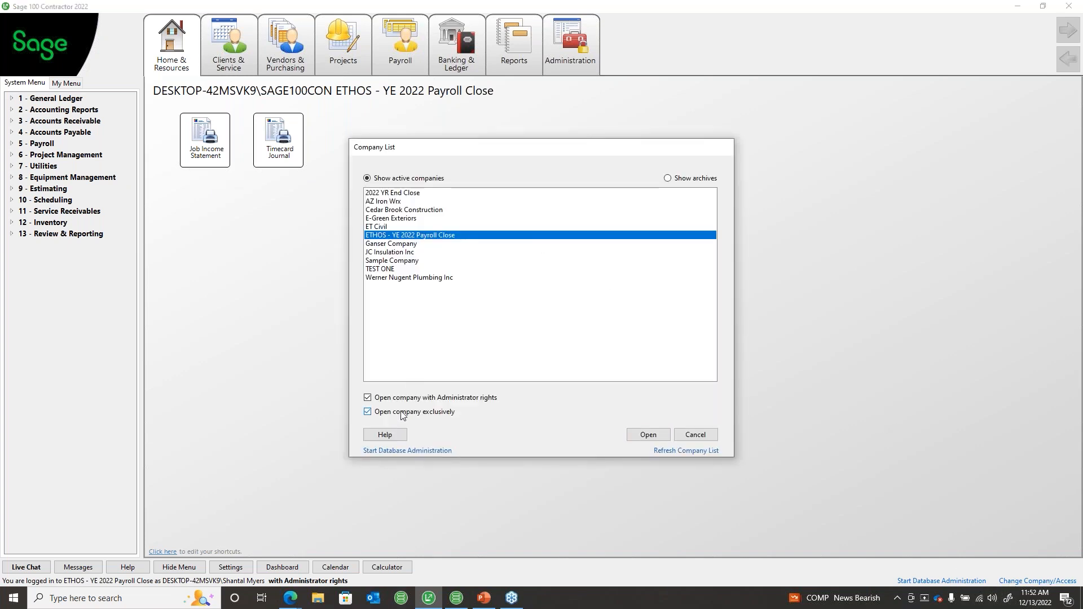
click(646, 435)
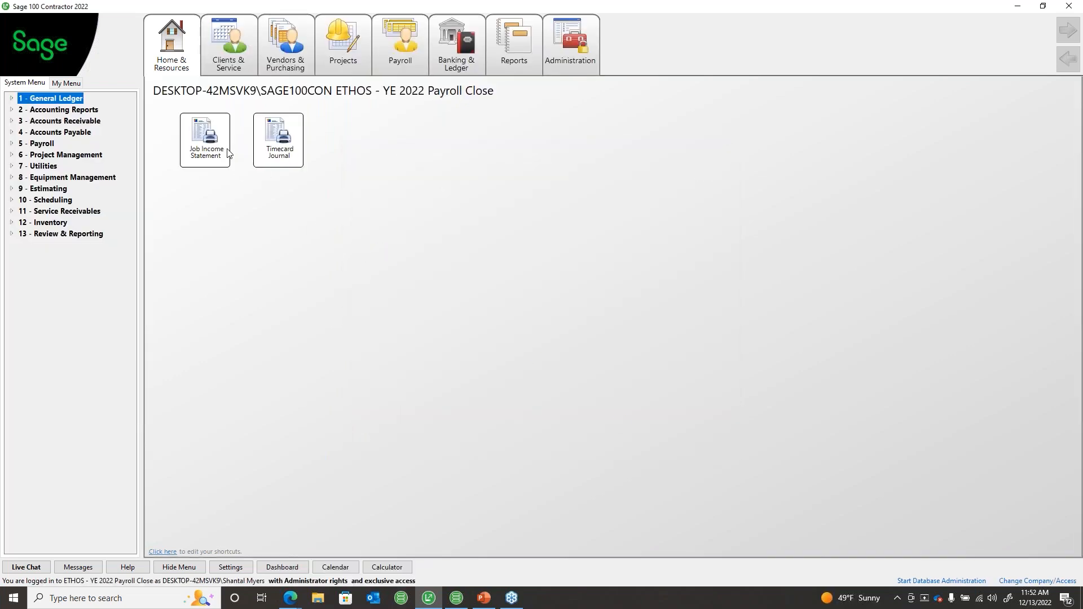
Step: Open General Ledger Period/Fiscal Year Management and review the June and December 2022 period availability
click(12, 100)
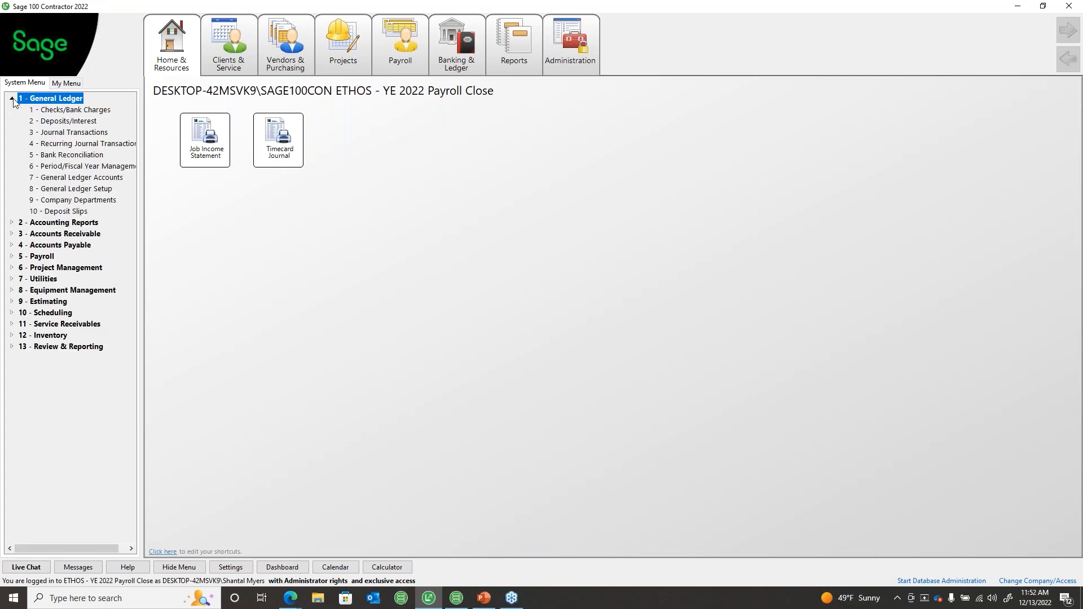
click(99, 166)
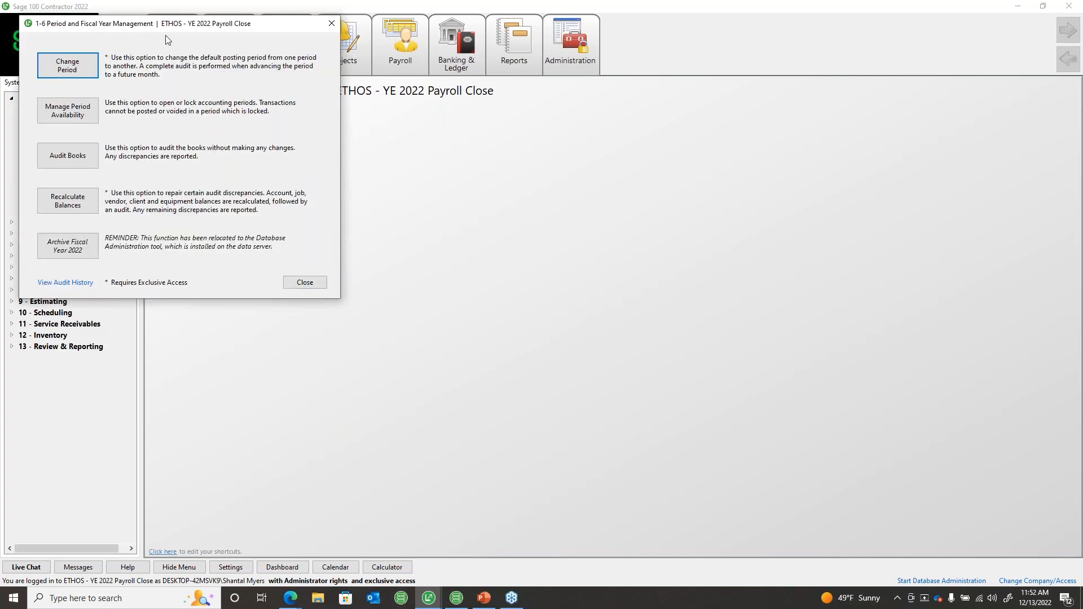
drag(157, 26, 288, 92)
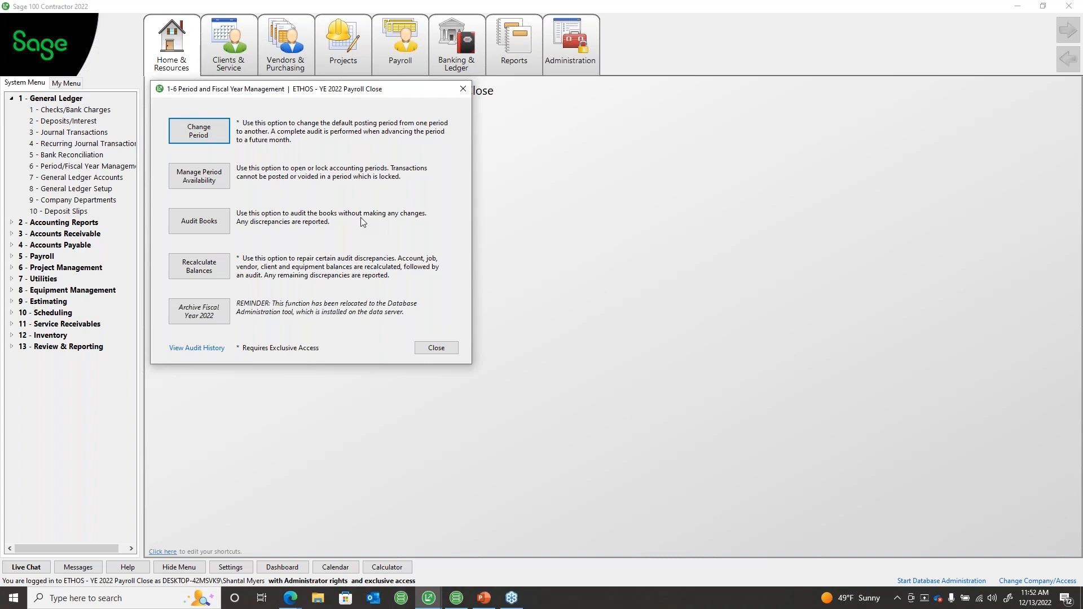
click(223, 178)
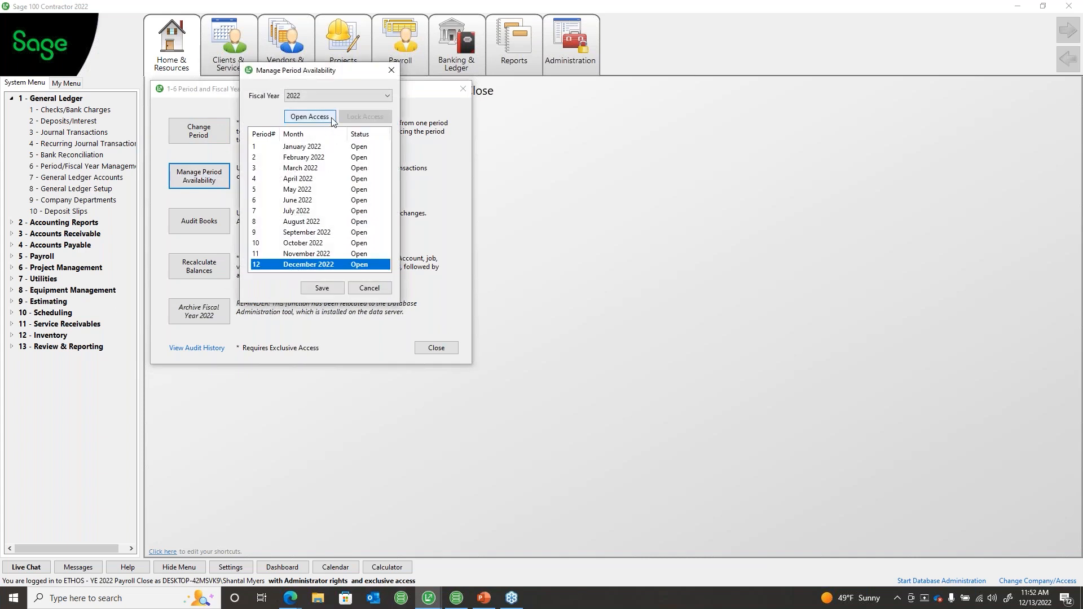
click(312, 199)
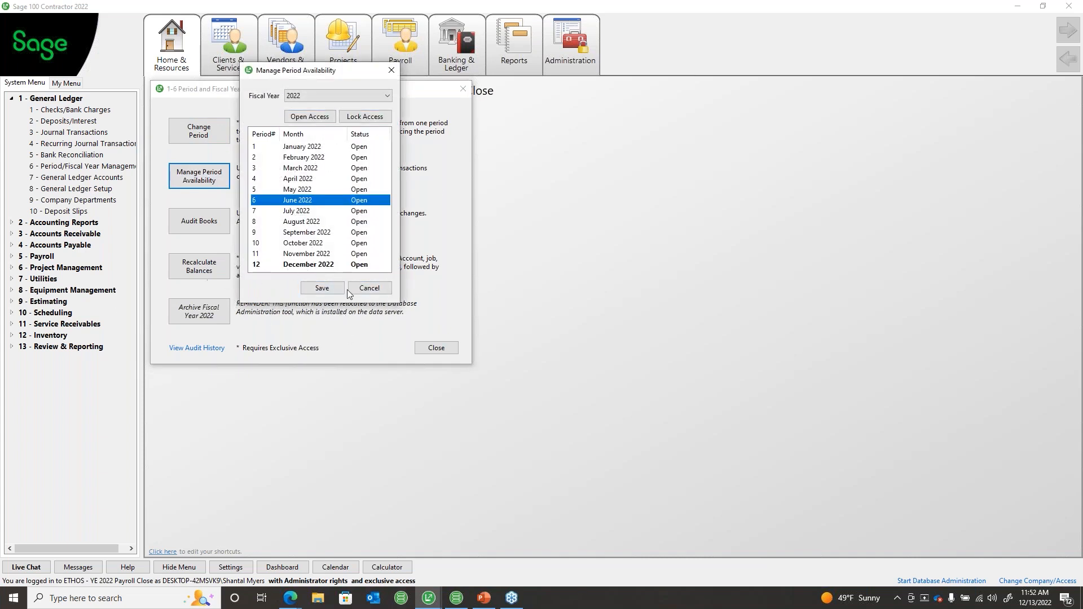
click(324, 265)
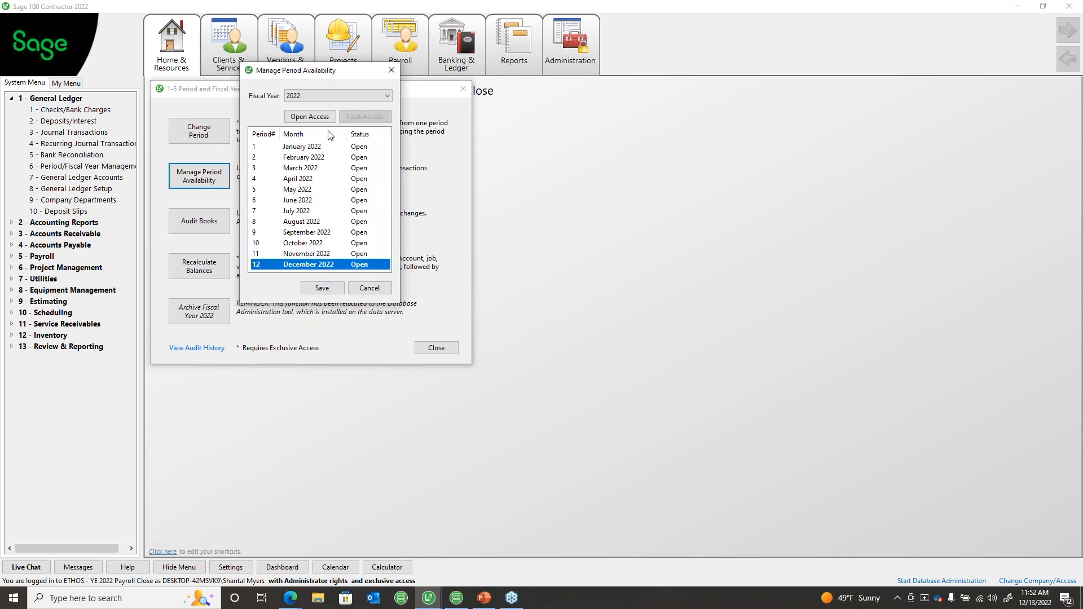
Step: Switch between fiscal years 2023 and 2022, then save the 2022 period availability
click(320, 95)
click(318, 107)
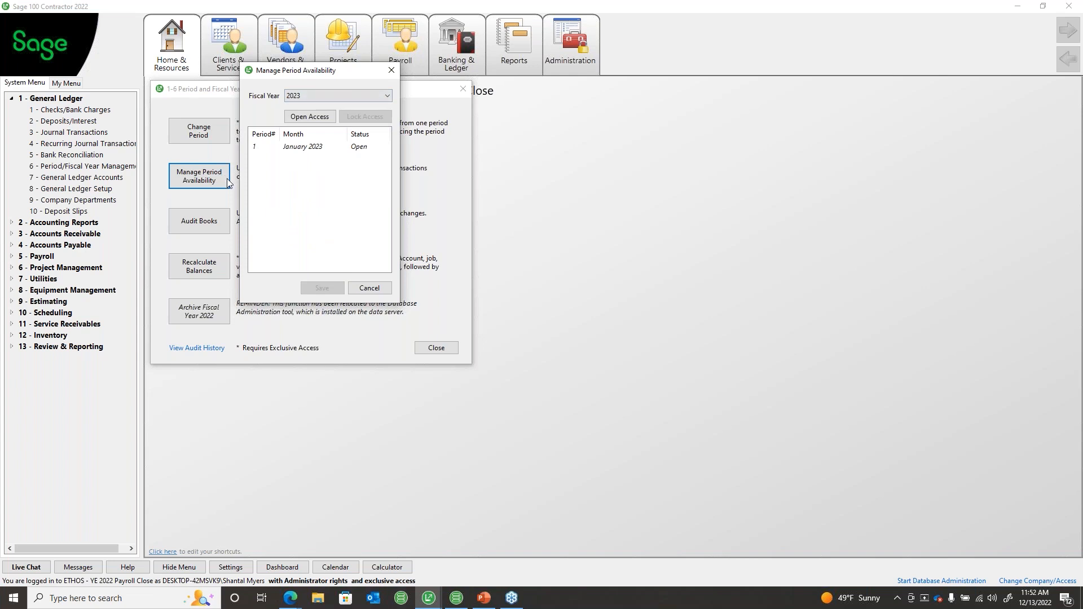
click(321, 97)
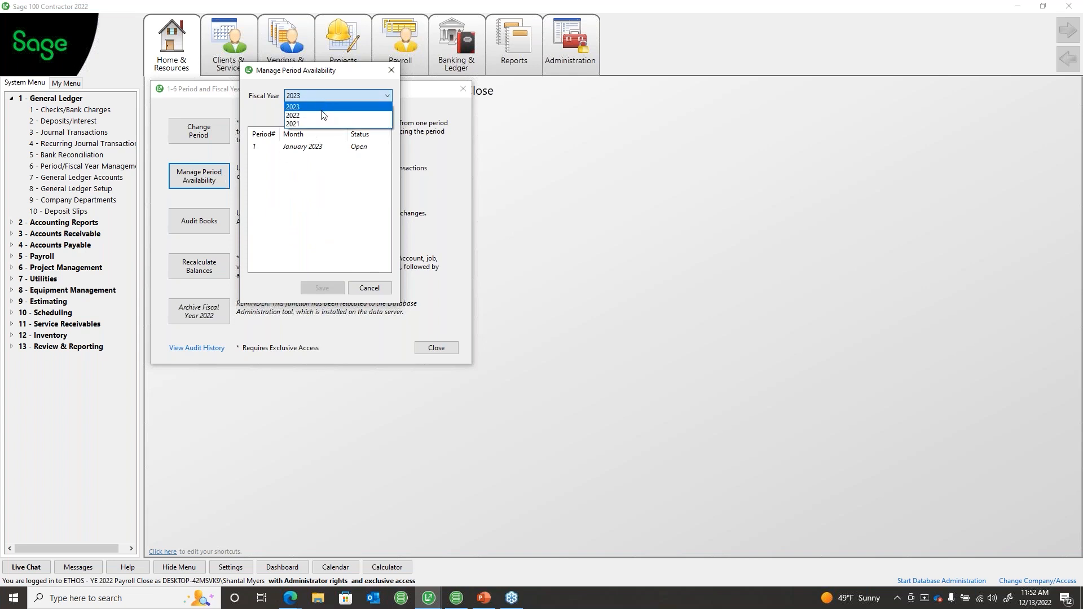
click(322, 116)
click(333, 287)
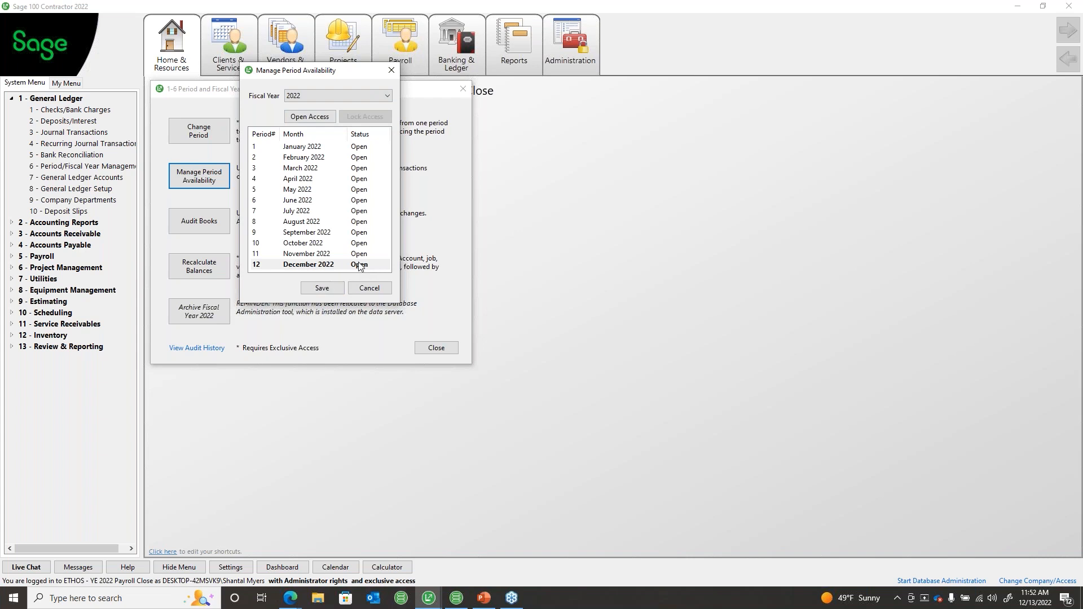
Step: Check January 2023 availability, close without saving, and bring up the Change Period window
click(316, 95)
click(309, 107)
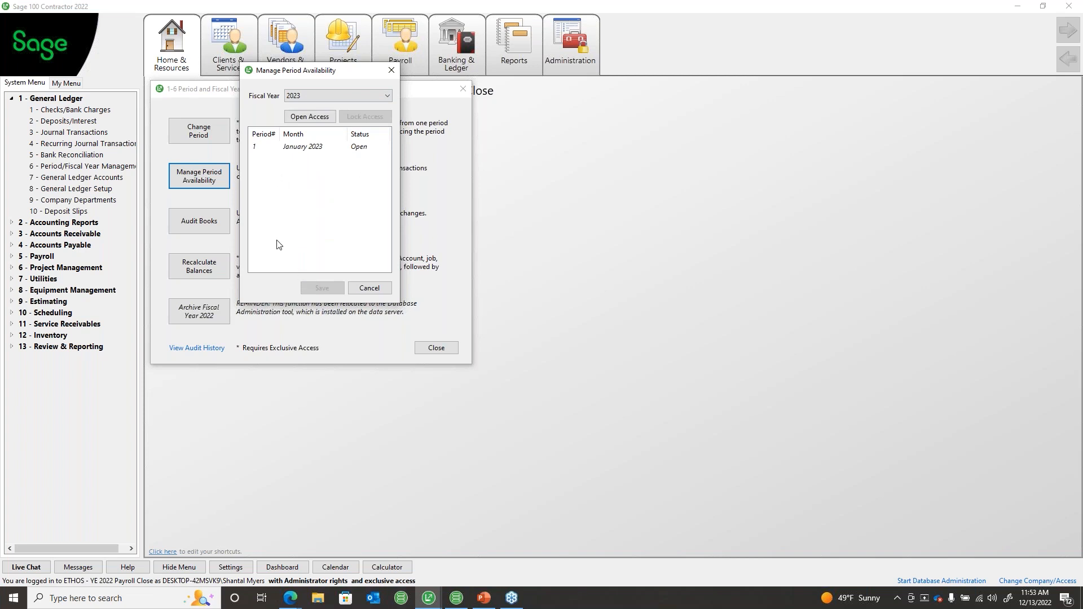
click(299, 148)
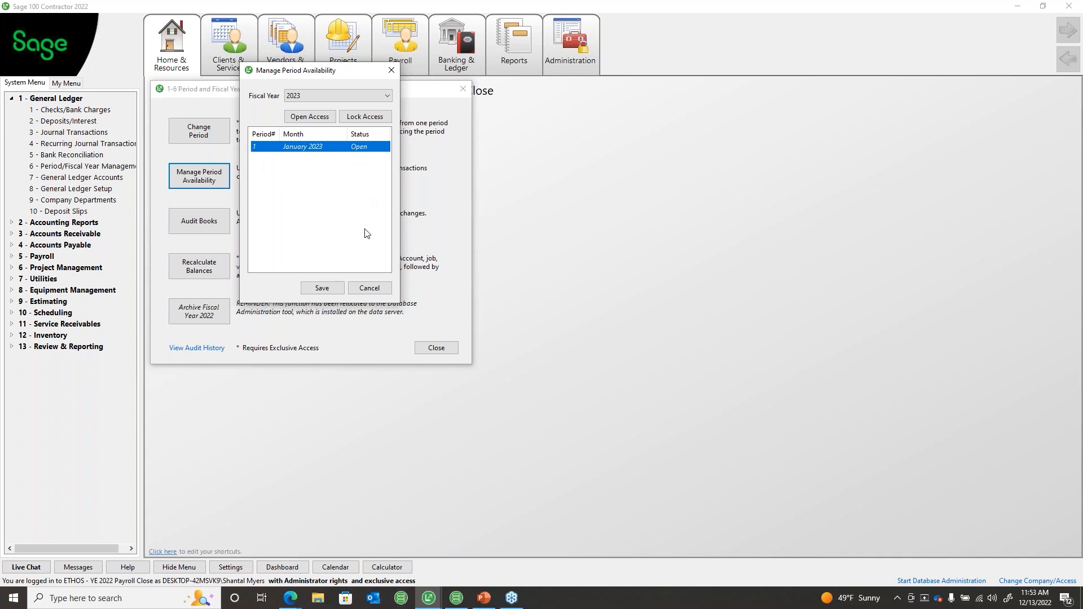
click(363, 289)
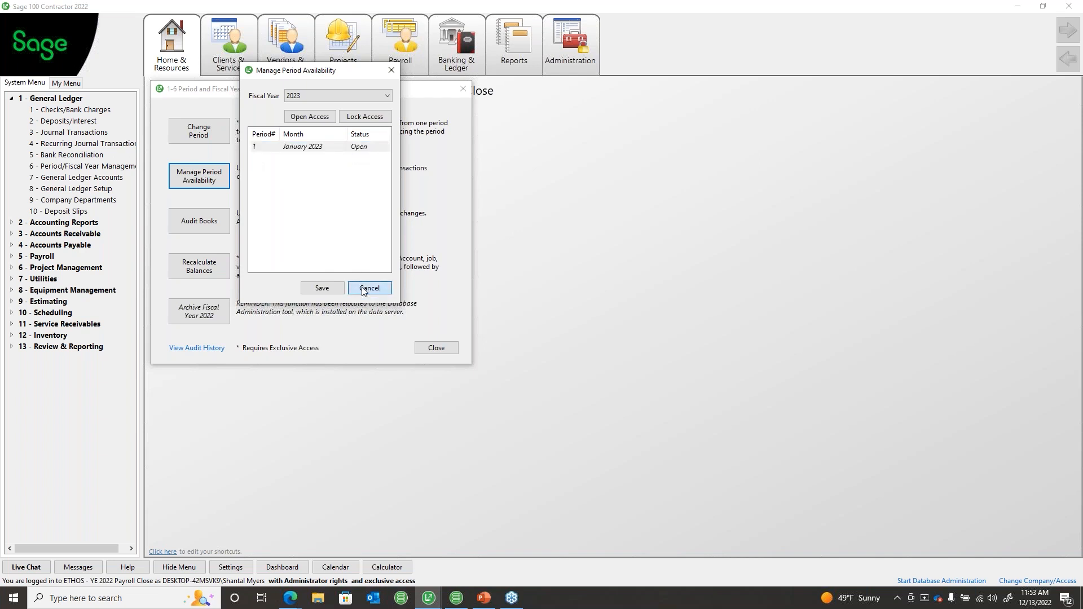
click(187, 134)
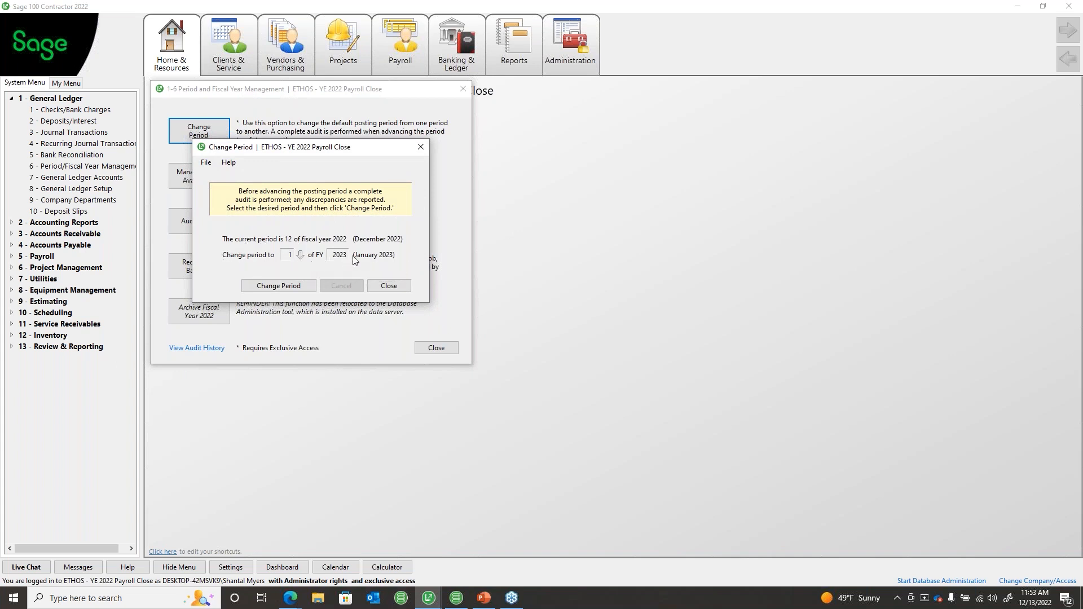
Step: Advance the posting period to period 1 of 2023 (January), confirming and acknowledging the open-periods notice
click(300, 286)
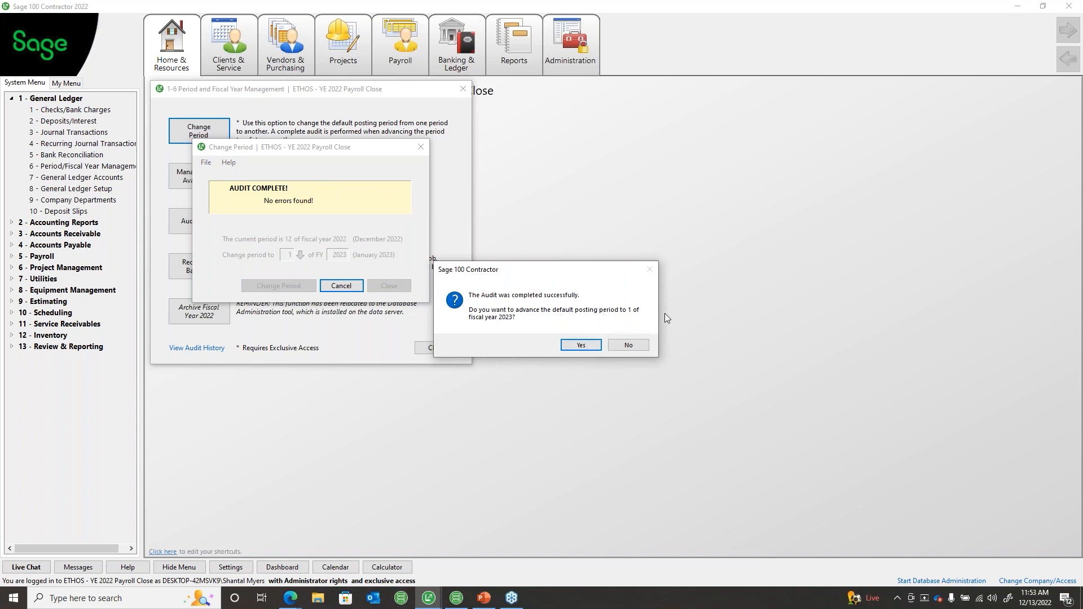
click(581, 346)
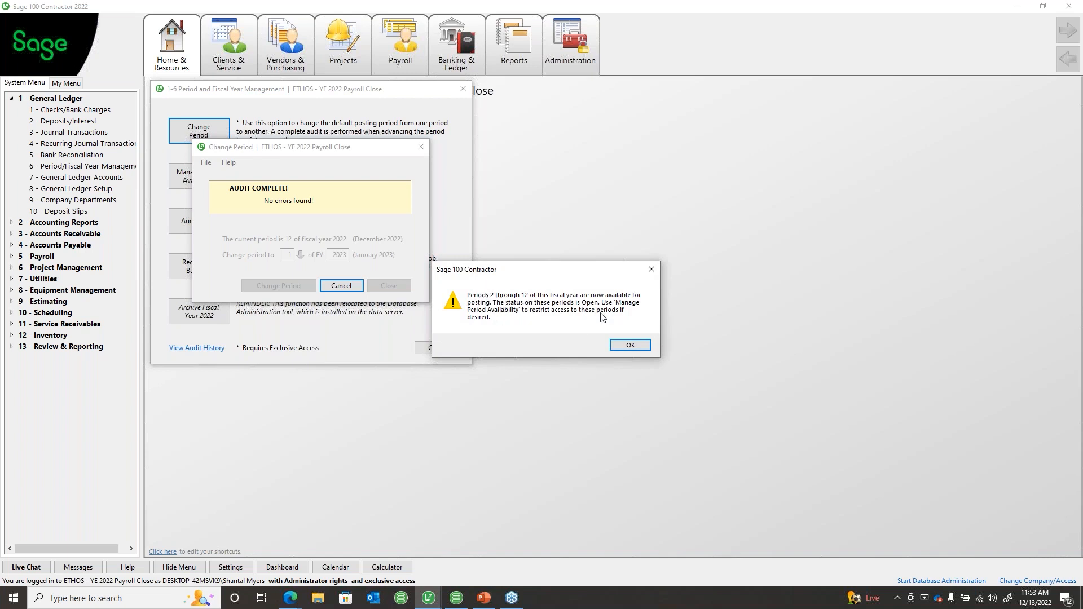
click(626, 344)
click(222, 181)
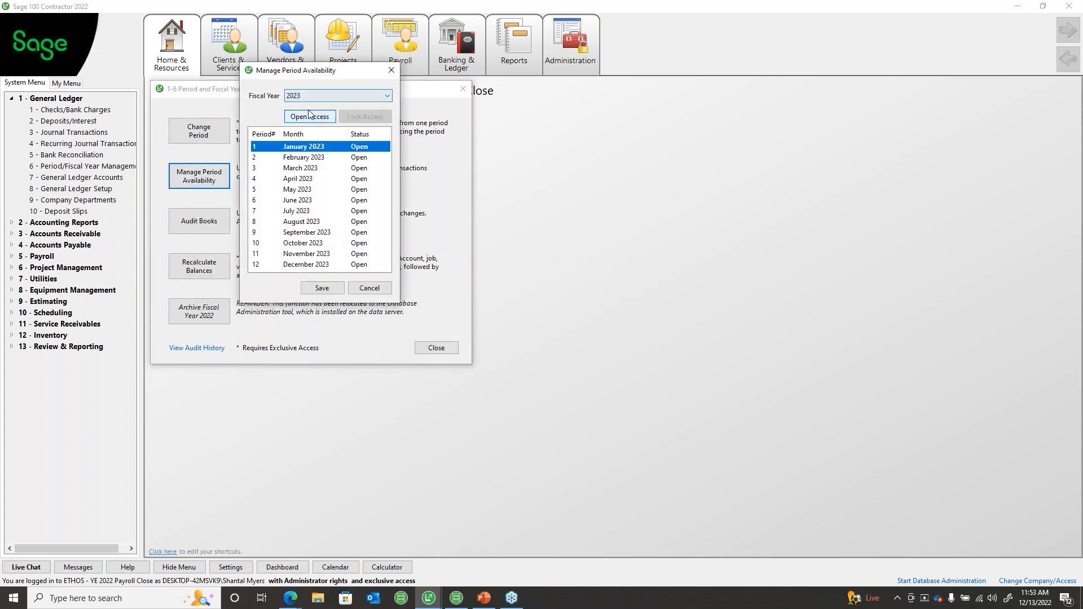
Step: Lock the February through December 2023 periods, save, and close period management
click(309, 158)
click(351, 119)
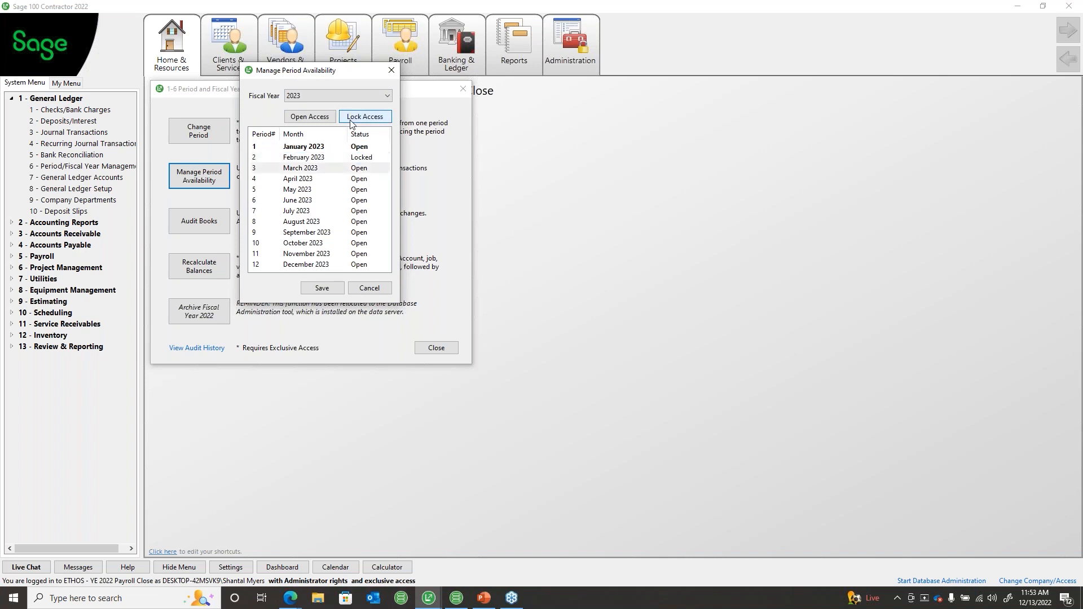
click(350, 119)
click(365, 116)
click(365, 117)
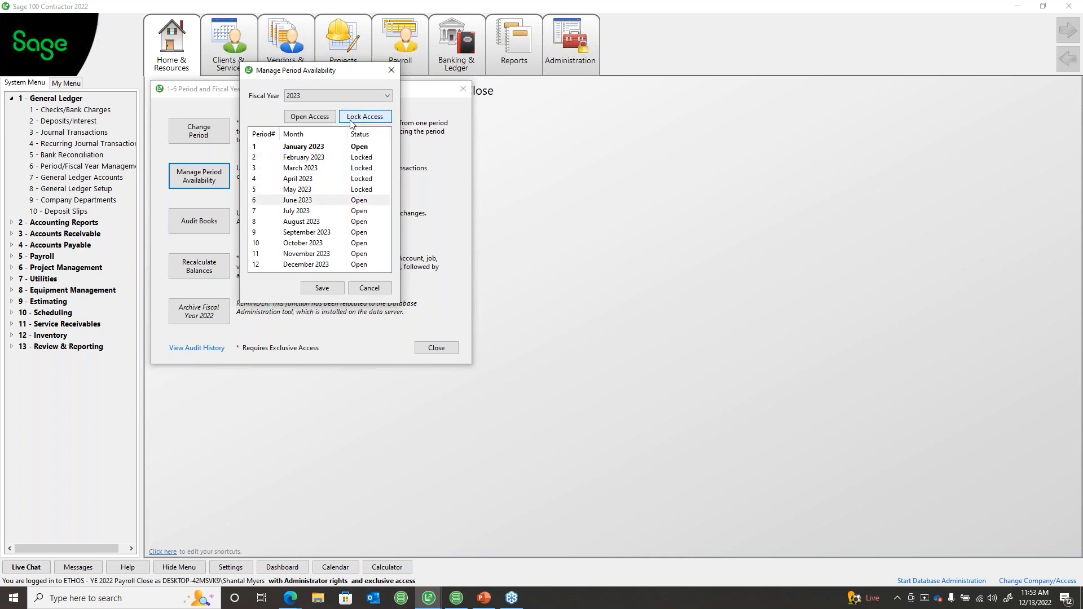
click(365, 116)
click(365, 117)
click(364, 117)
click(365, 117)
click(365, 116)
click(365, 116)
click(350, 120)
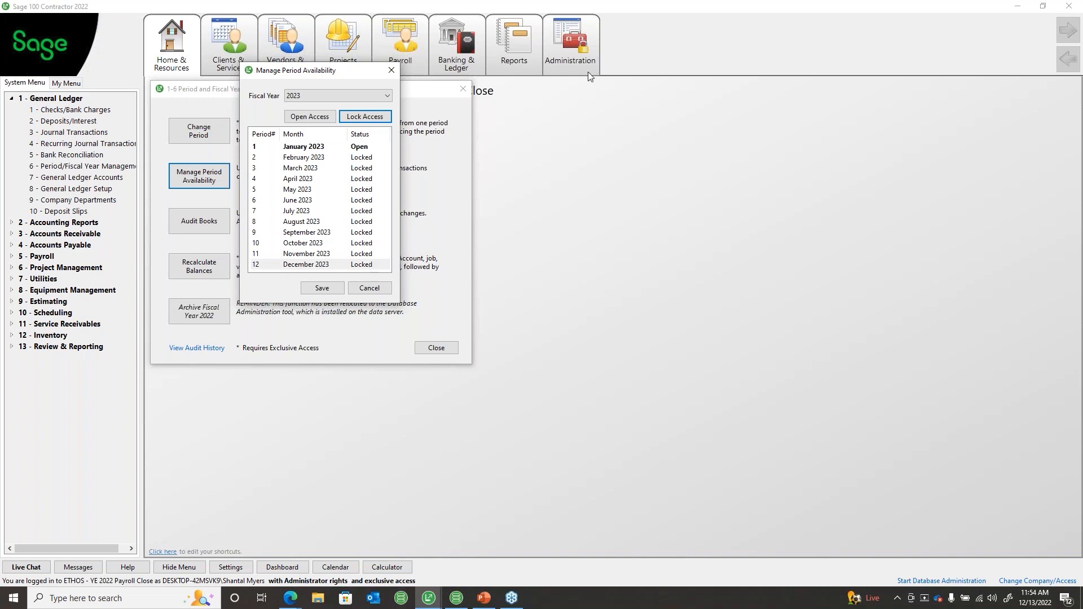
click(326, 289)
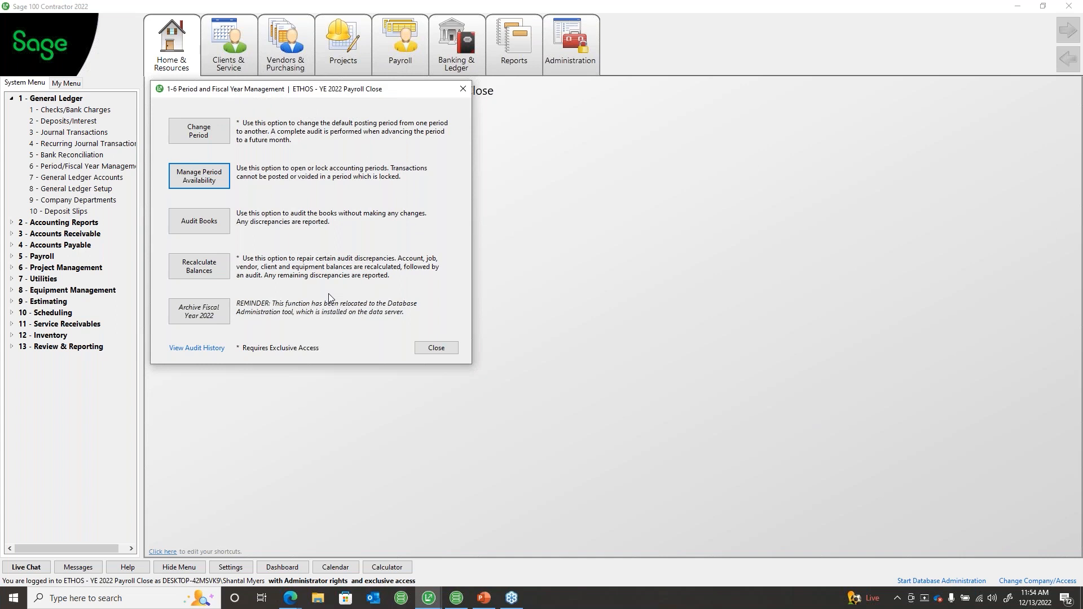
click(434, 349)
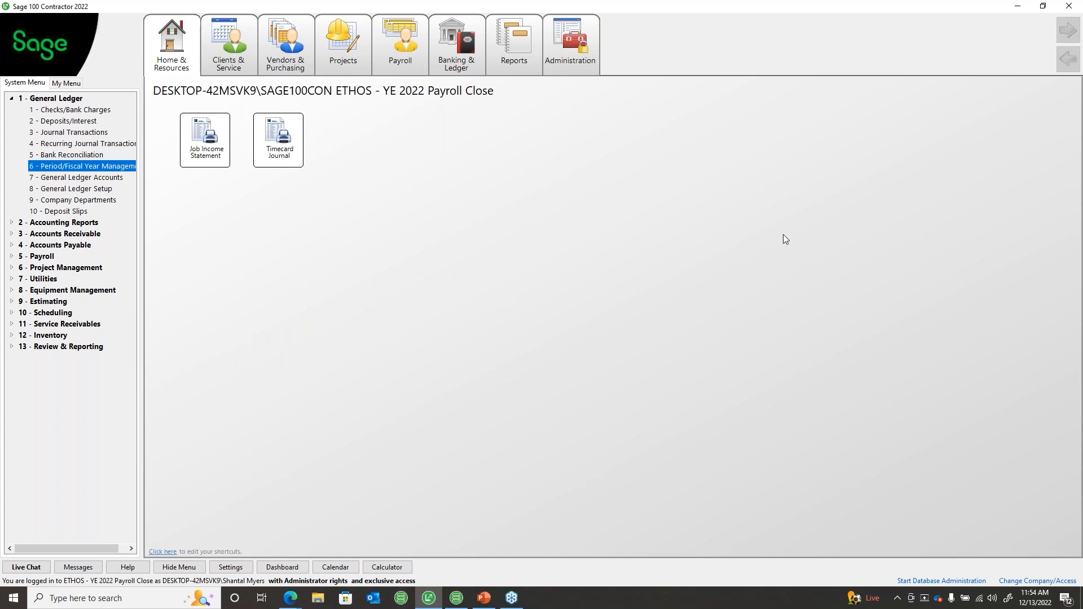
key(alt+Tab)
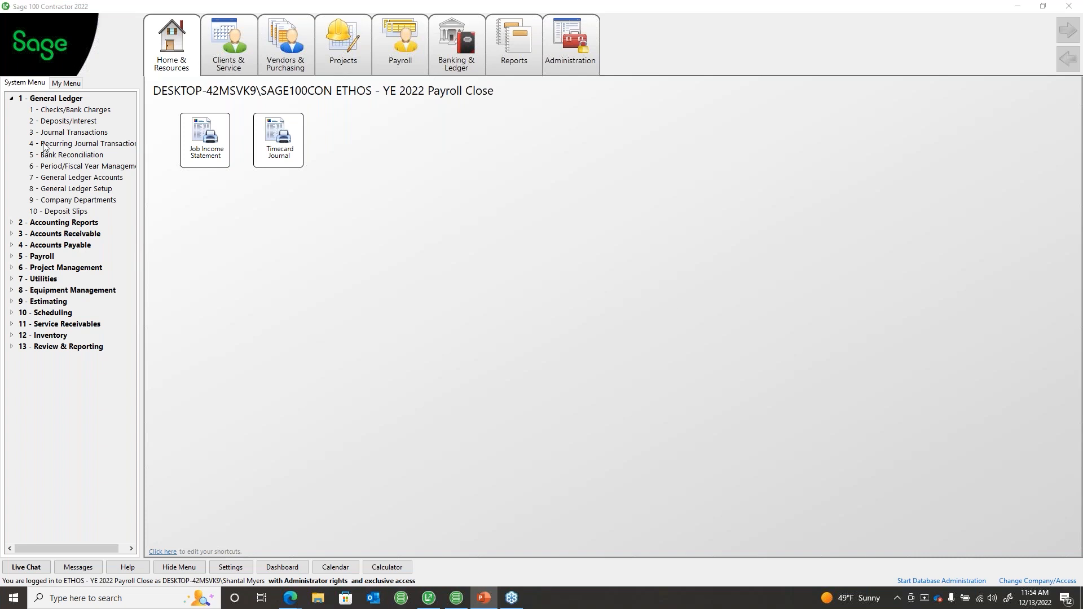
Step: Collapse 1 - General Ledger and open the Year-End Guide from Home & Resources > Product Documents
click(12, 98)
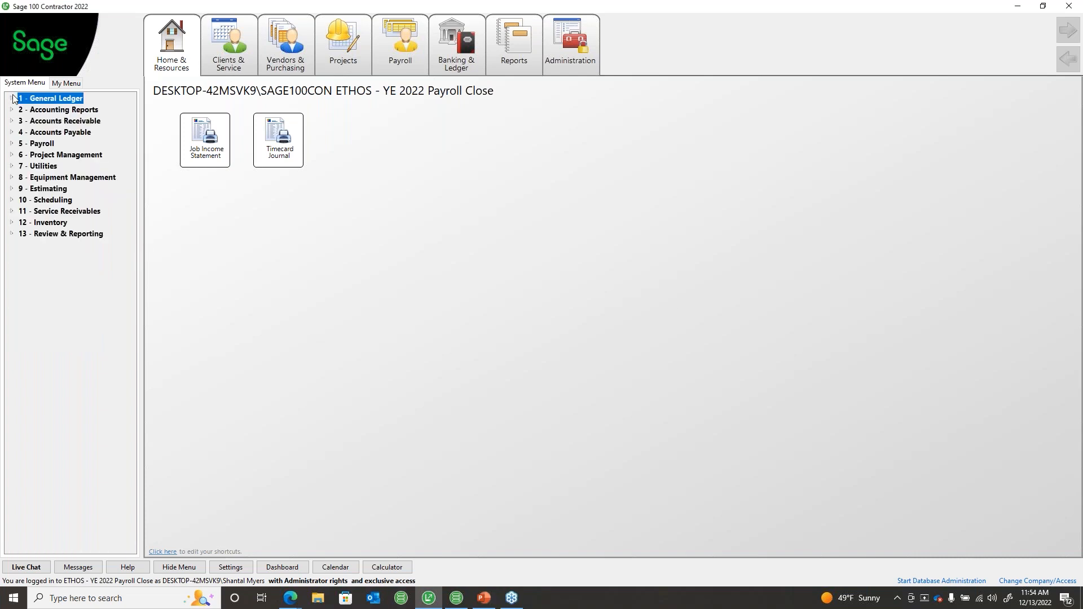
click(599, 341)
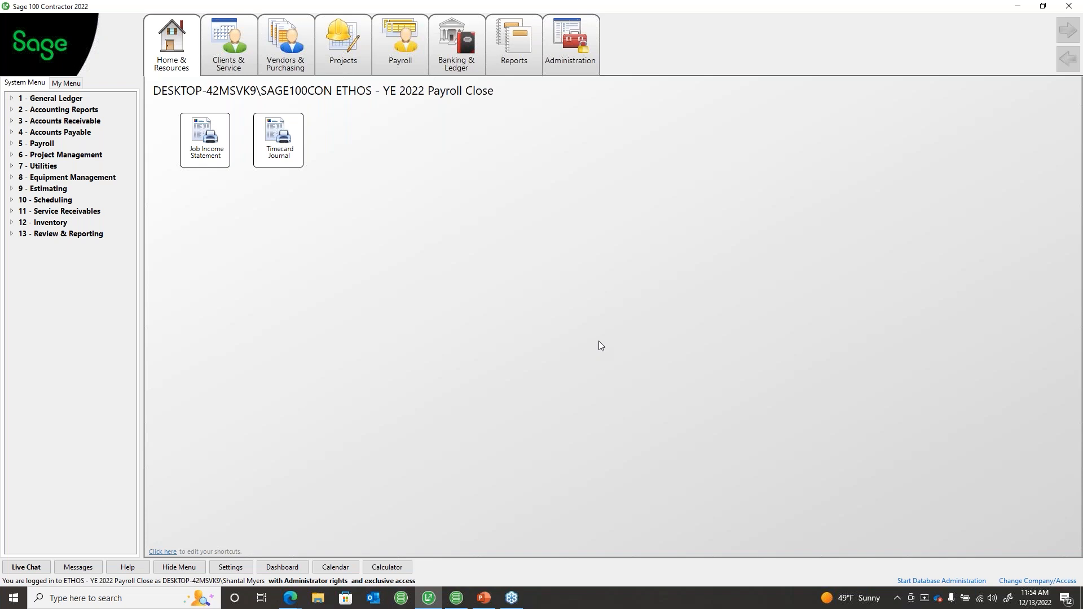
click(180, 61)
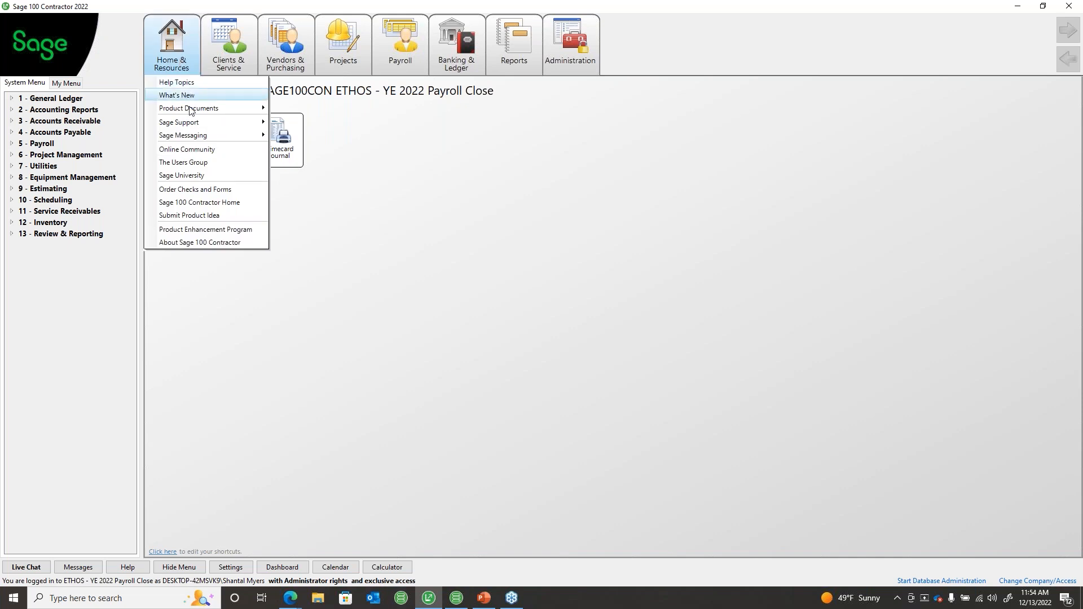
mouse_move(195, 109)
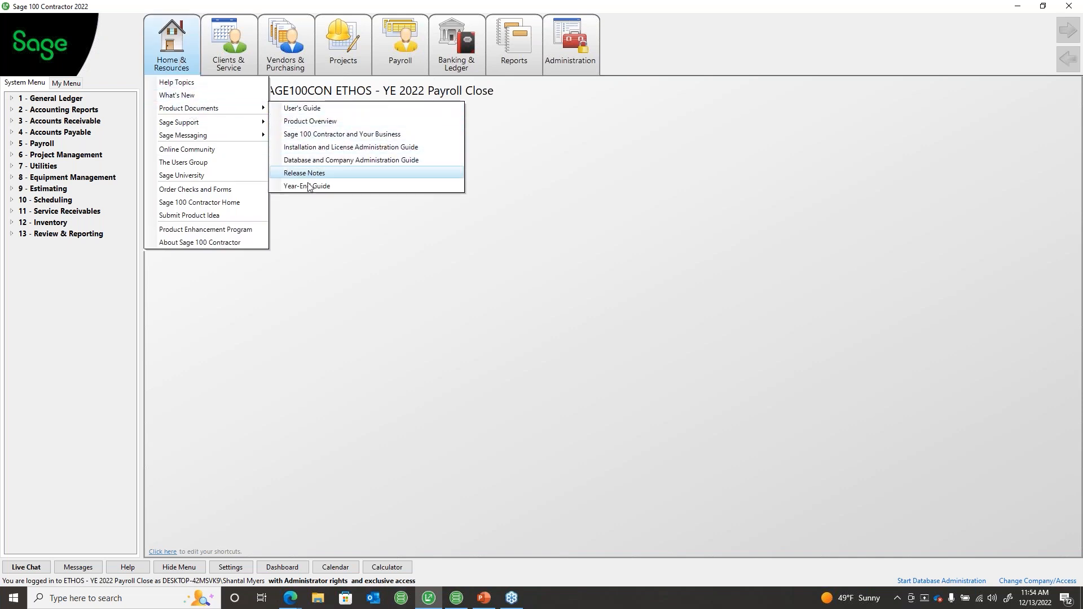
click(495, 273)
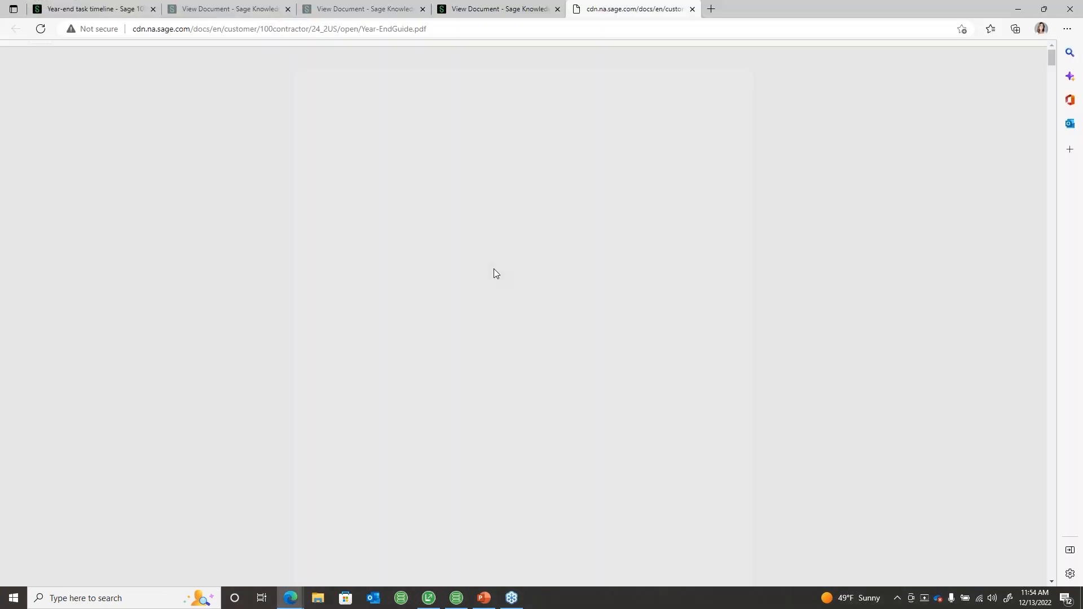
Step: Browse the guide's chapters on calendar and fiscal year end, archiving and ACA reporting, then close the PDF
scroll(519, 281, up, 20)
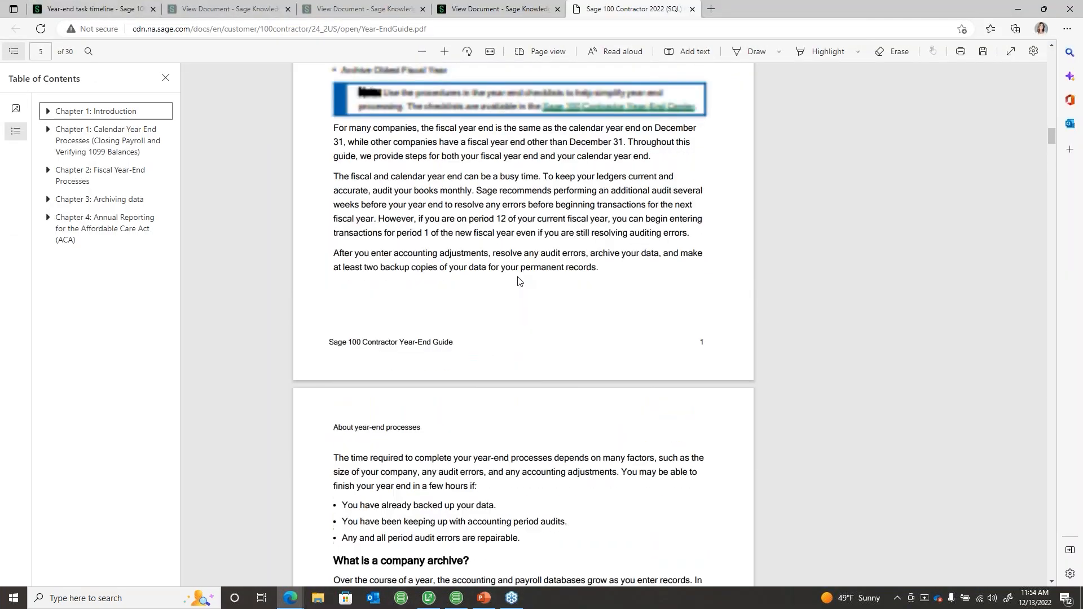
click(98, 144)
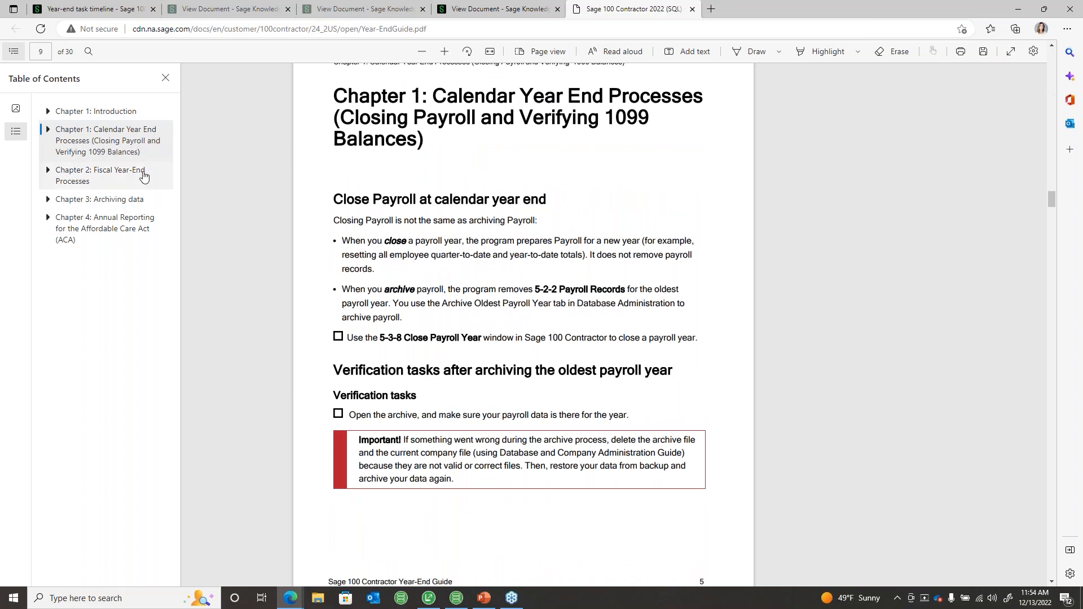
click(141, 177)
click(141, 201)
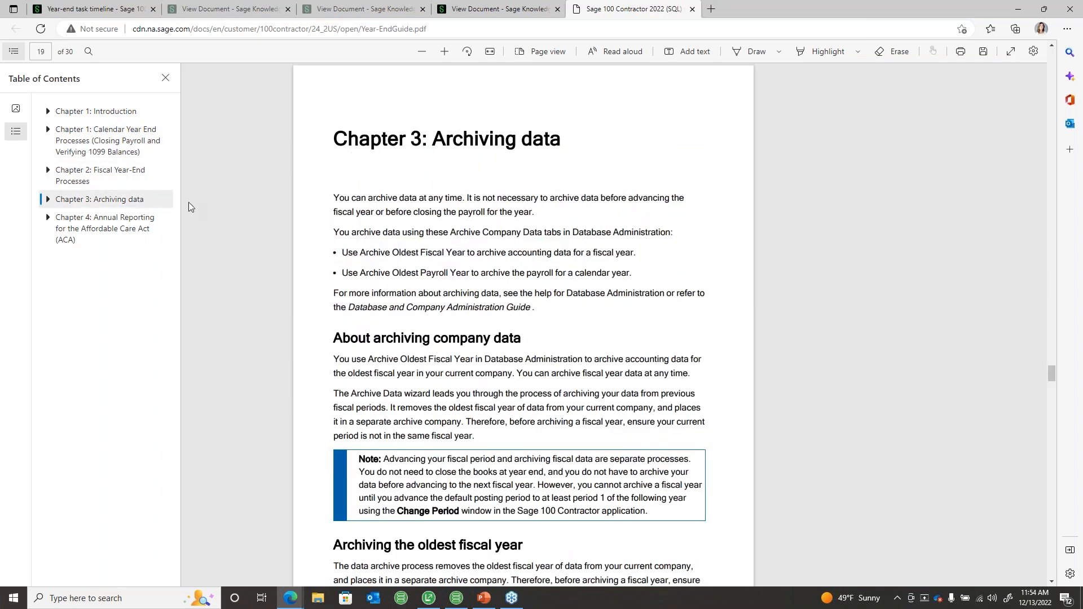
click(153, 223)
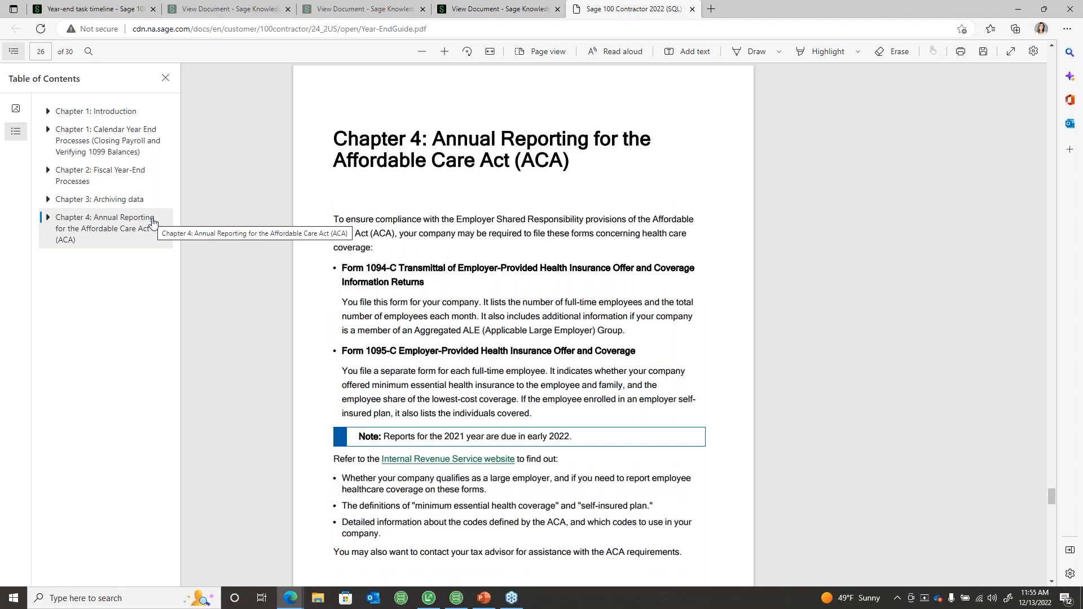
click(693, 9)
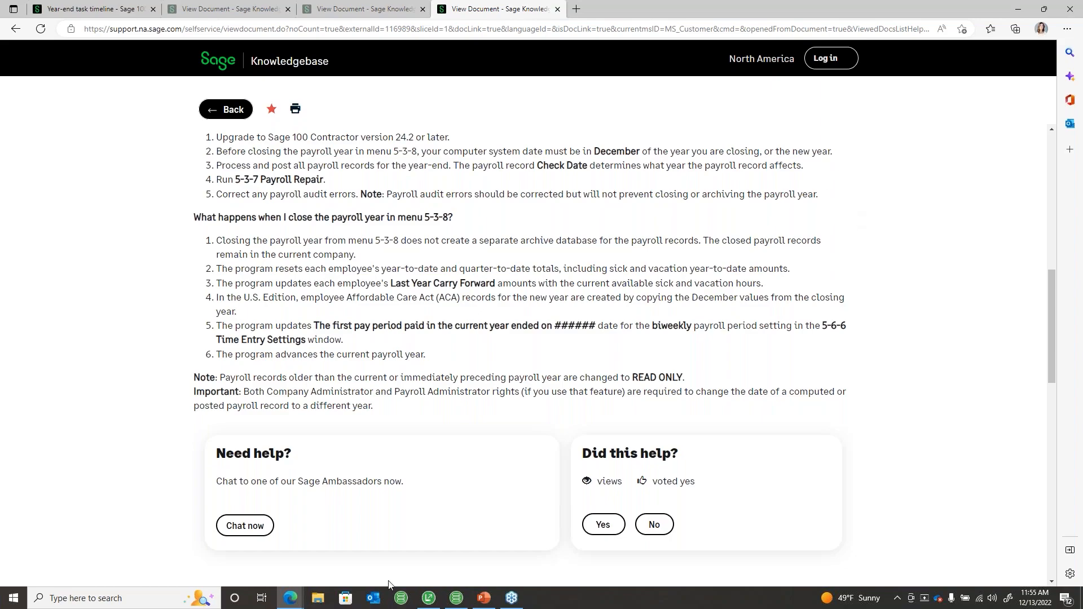
Step: Open the Sage Knowledgebase via Home & Resources > Sage Support
click(429, 599)
click(171, 45)
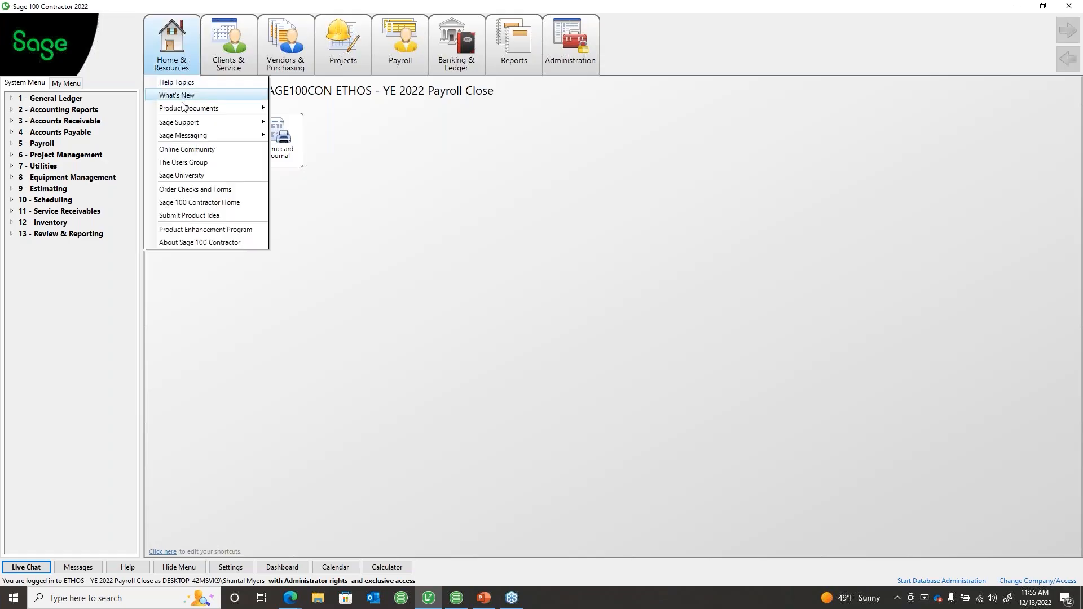
click(303, 124)
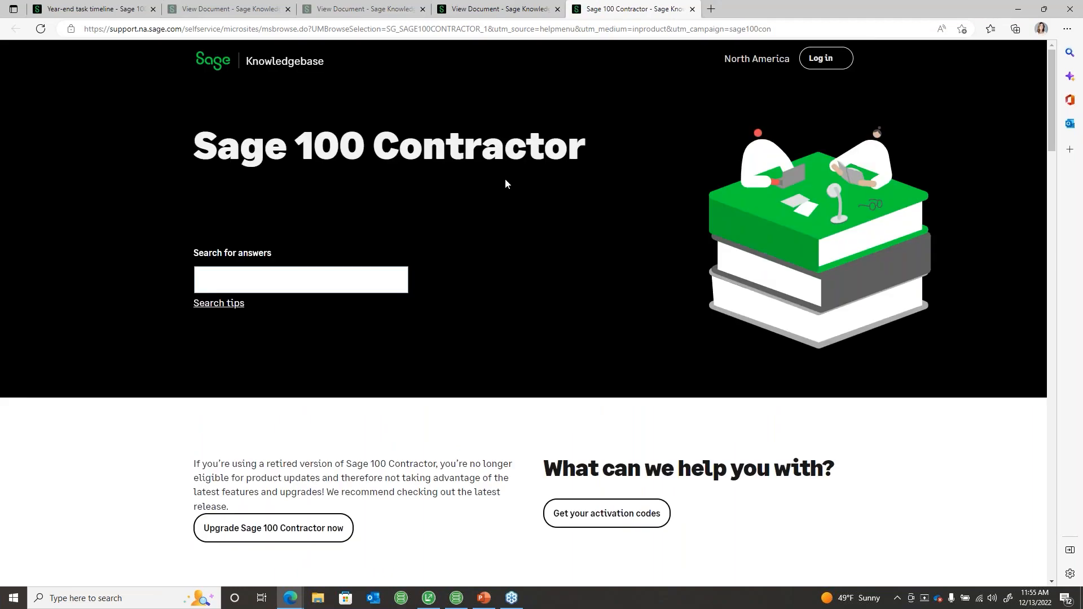
Step: Search the knowledgebase for 'year end center' and open the Sage Year-end Resources article
scroll(505, 179, down, 8)
scroll(510, 194, down, 8)
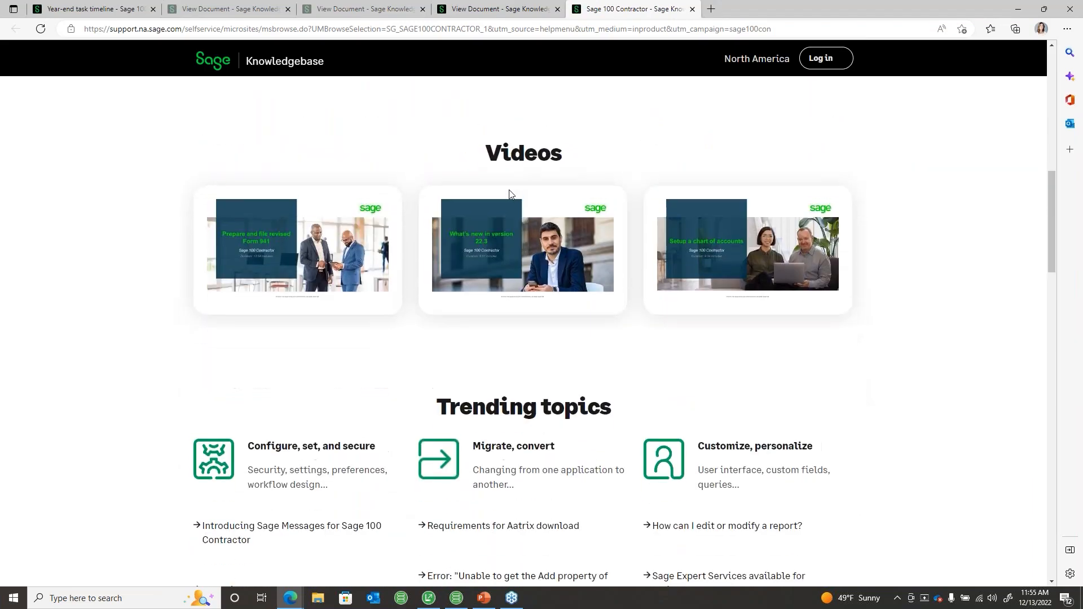
scroll(310, 160, up, 15)
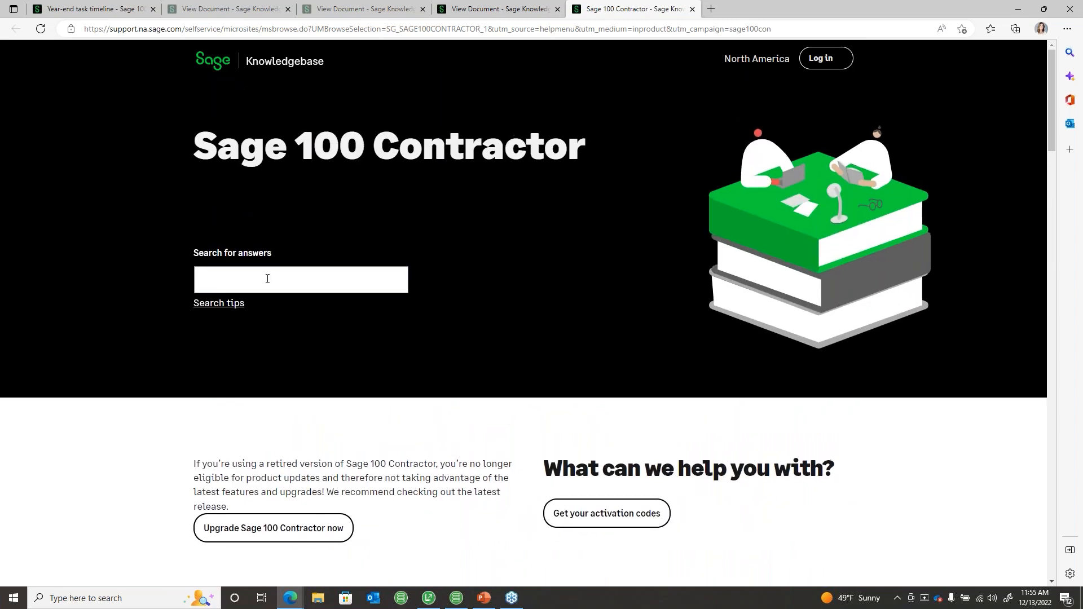
click(272, 288)
text(yea)
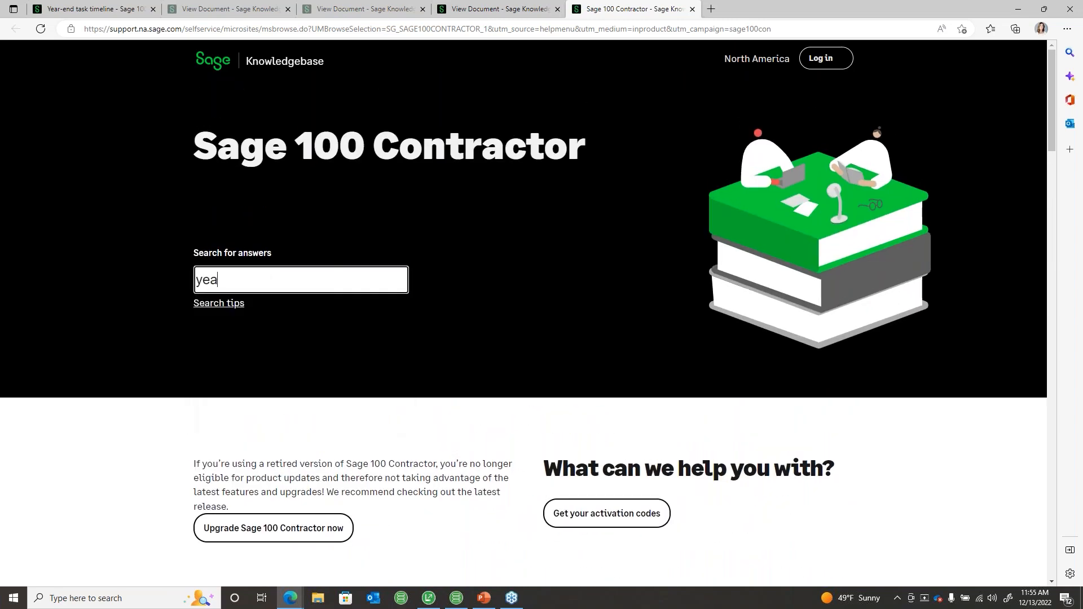
text(r end center)
key(Return)
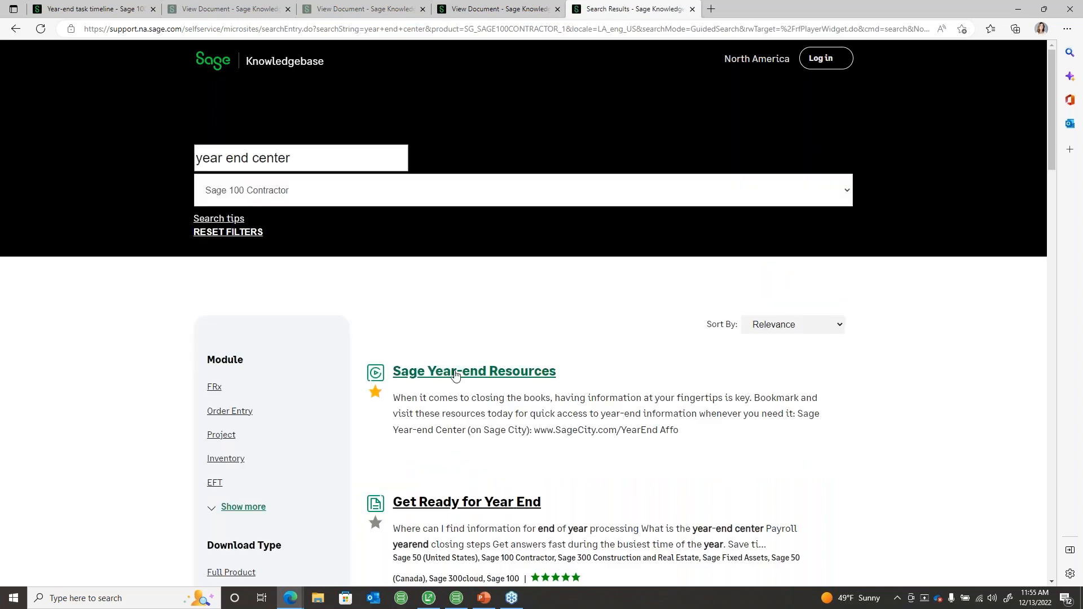
click(457, 374)
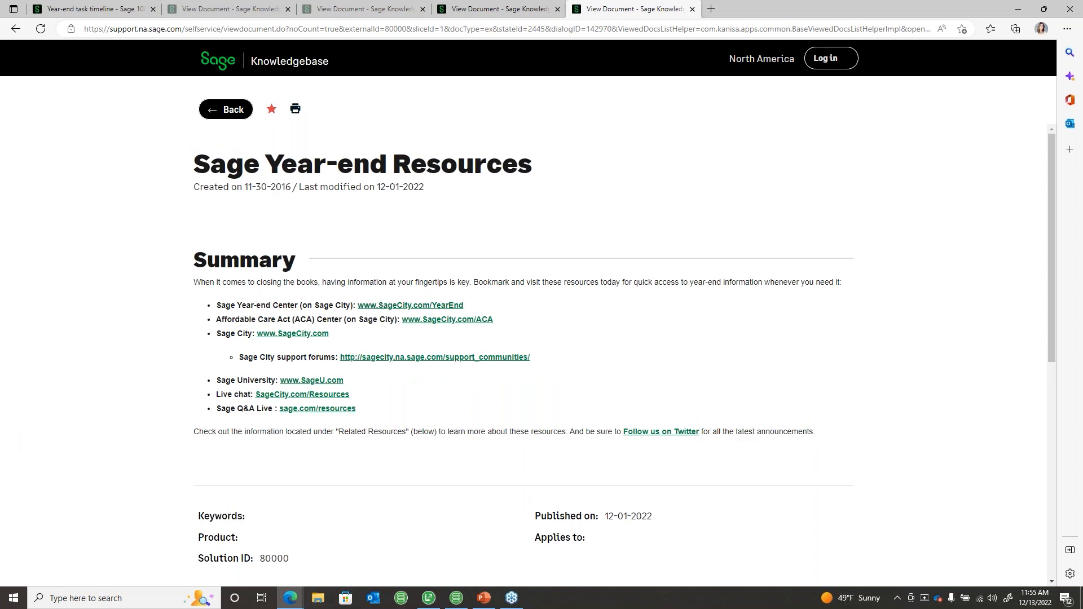
Step: Open the Sage Year-end Centre link on Sage City, then return to the article's tab
click(377, 305)
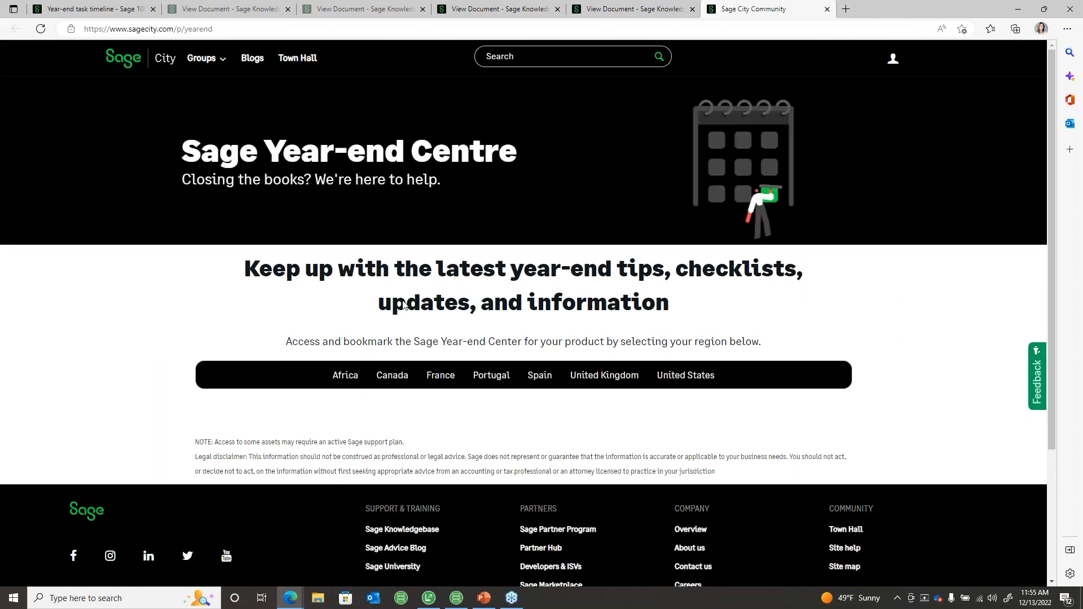
scroll(528, 301, down, 3)
scroll(528, 301, up, 3)
click(631, 9)
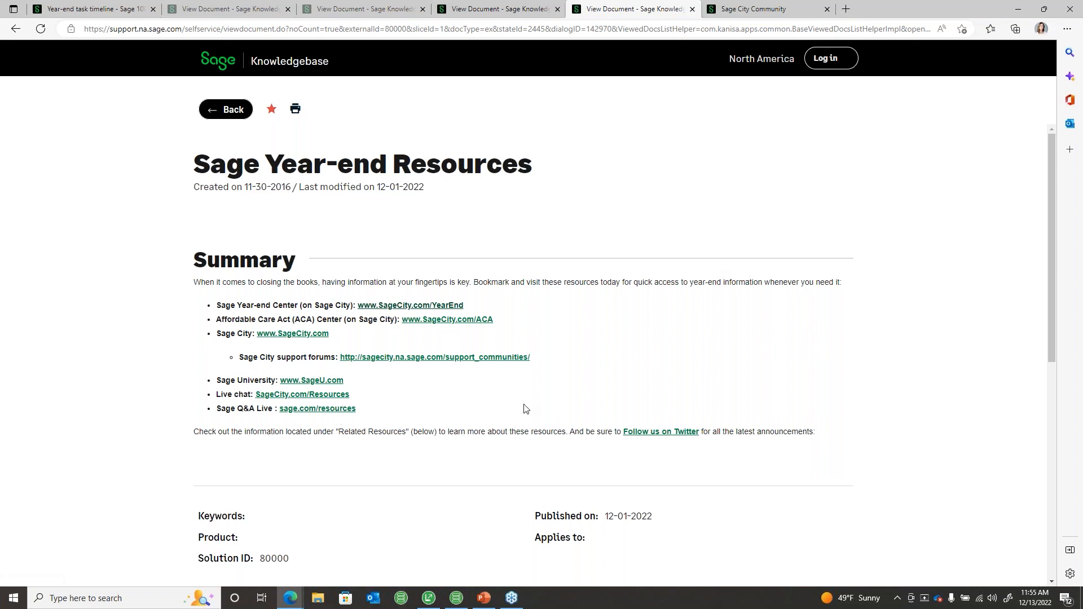
key(alt+Tab)
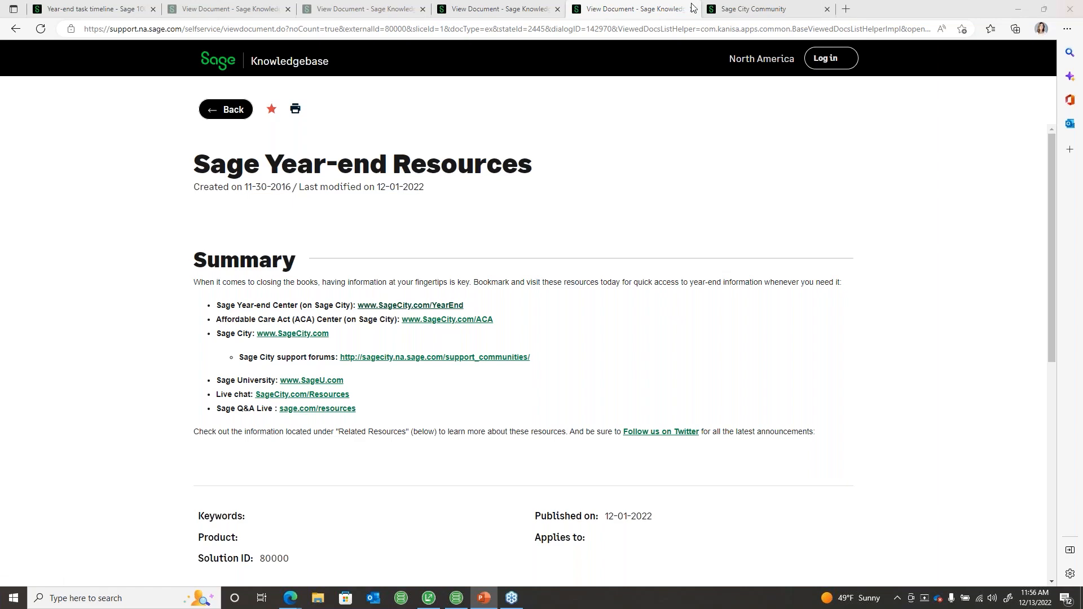
Step: Close the Year-end Centre, Year-end Resources and leftover article tabs, returning to the Year-end task timeline tab
click(812, 8)
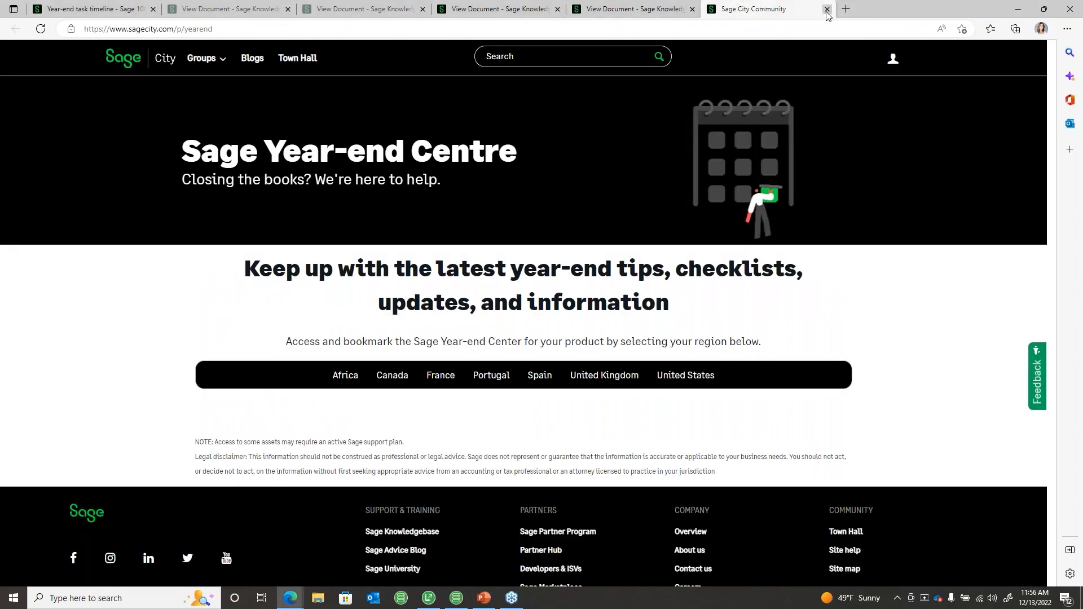
click(827, 9)
click(691, 9)
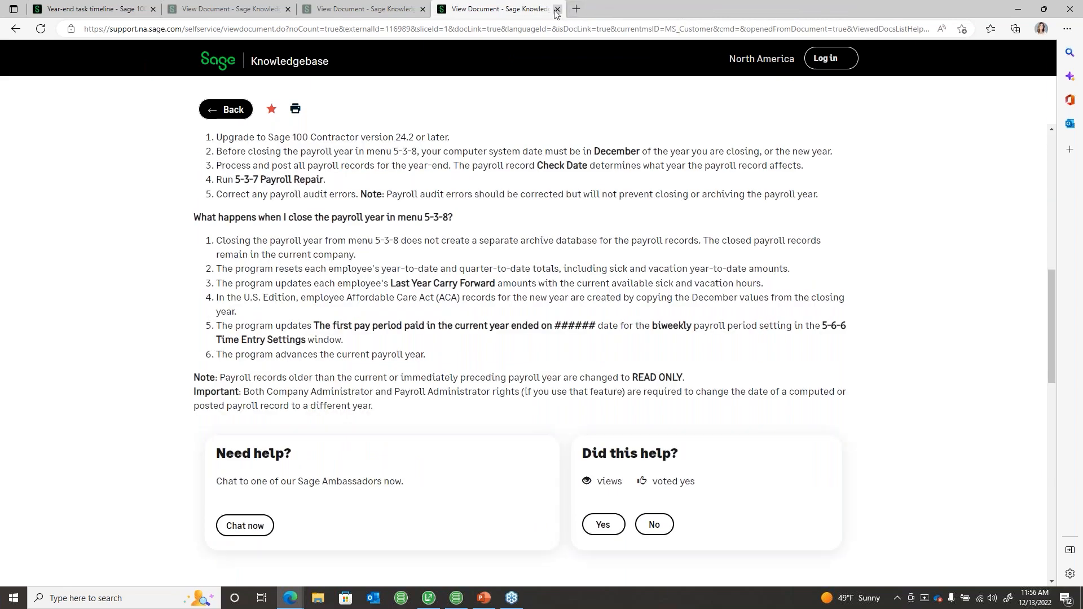
click(557, 9)
click(423, 9)
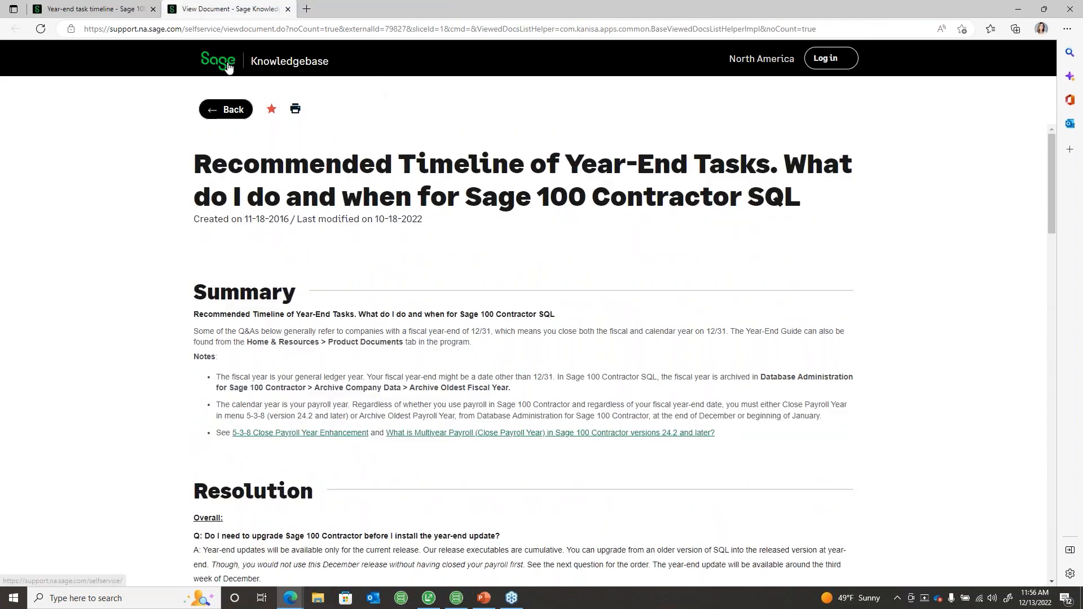
click(115, 9)
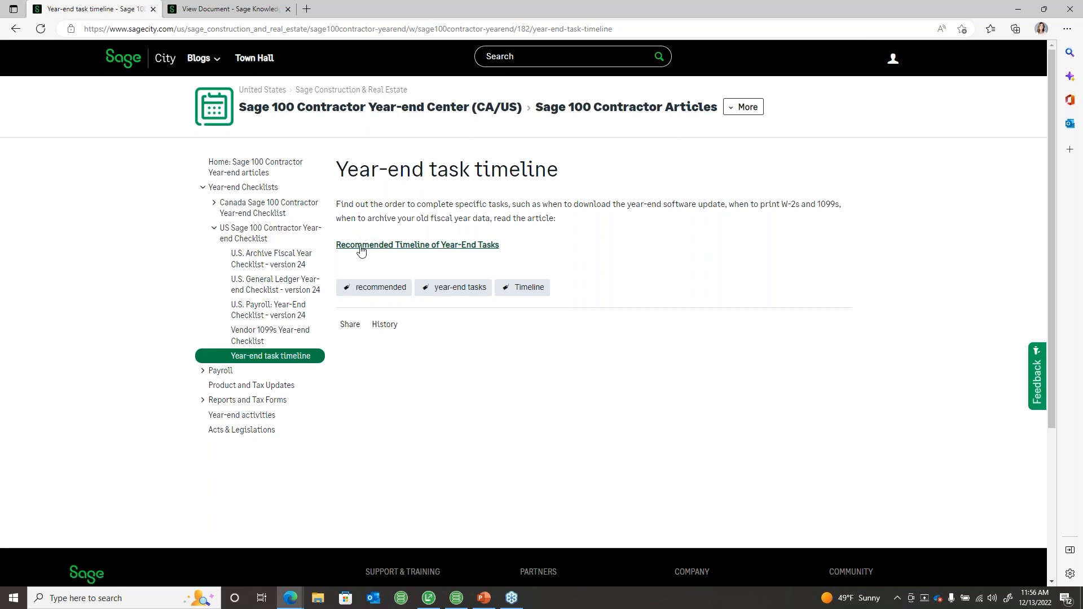
Step: Open the Recommended Timeline of Year-End Tasks article and read through it
click(432, 245)
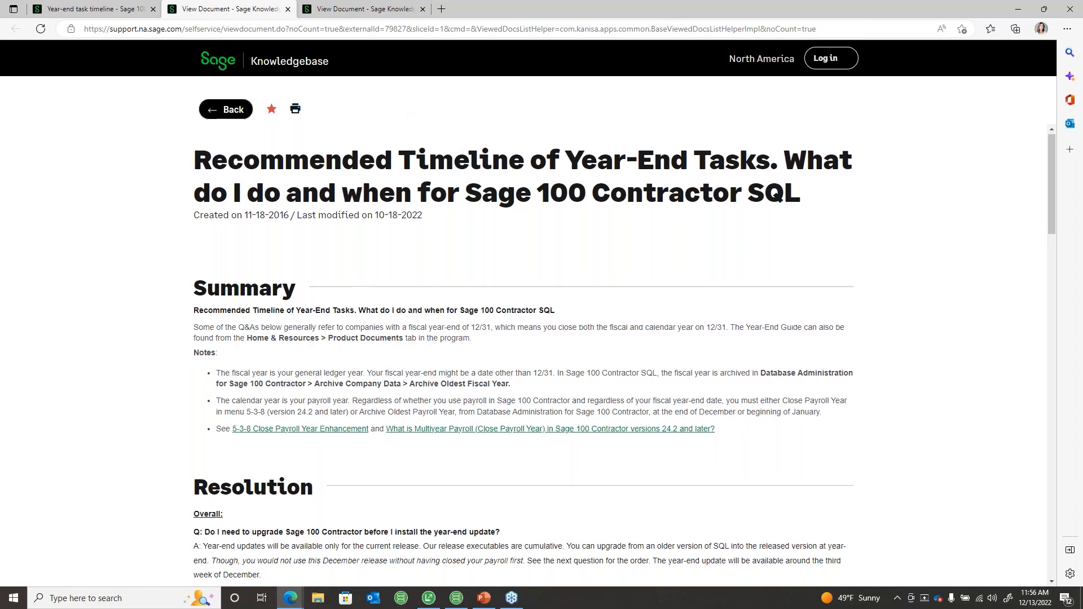
scroll(303, 208, down, 2)
scroll(296, 113, up, 2)
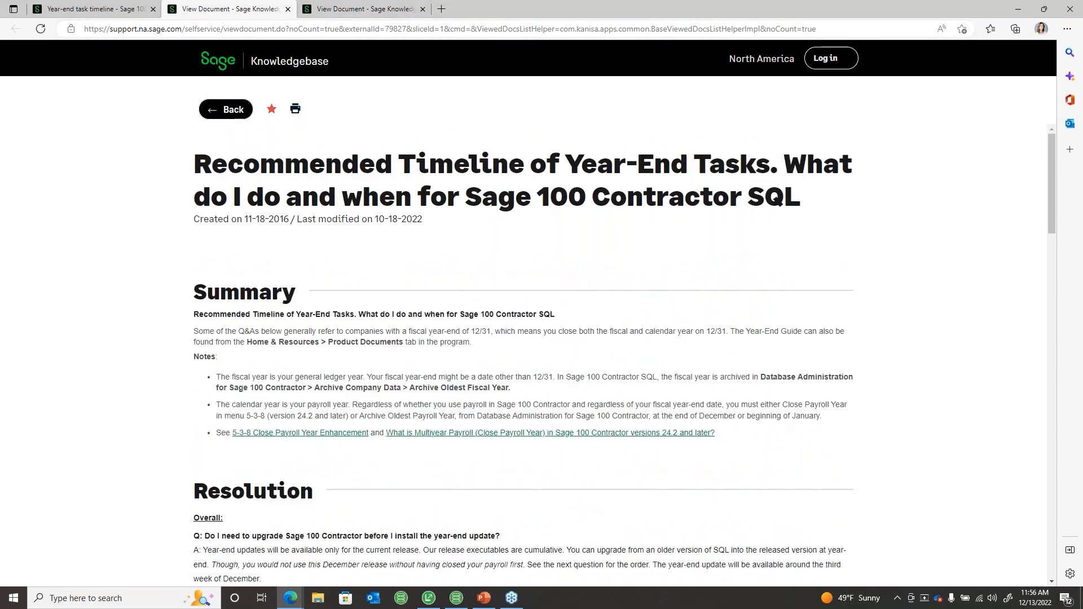
scroll(499, 475, down, 1)
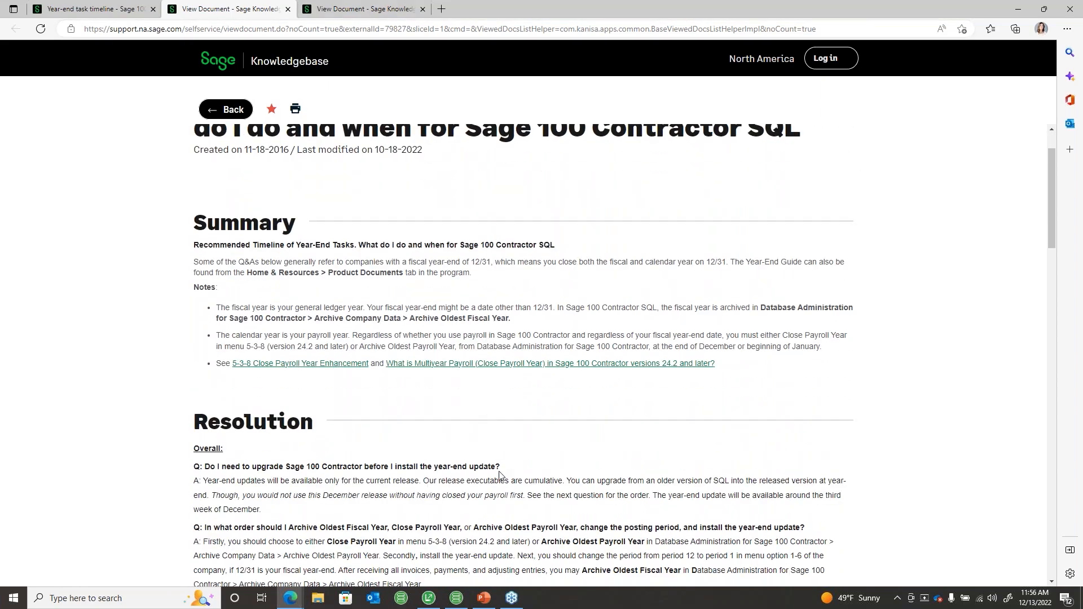
scroll(499, 475, down, 3)
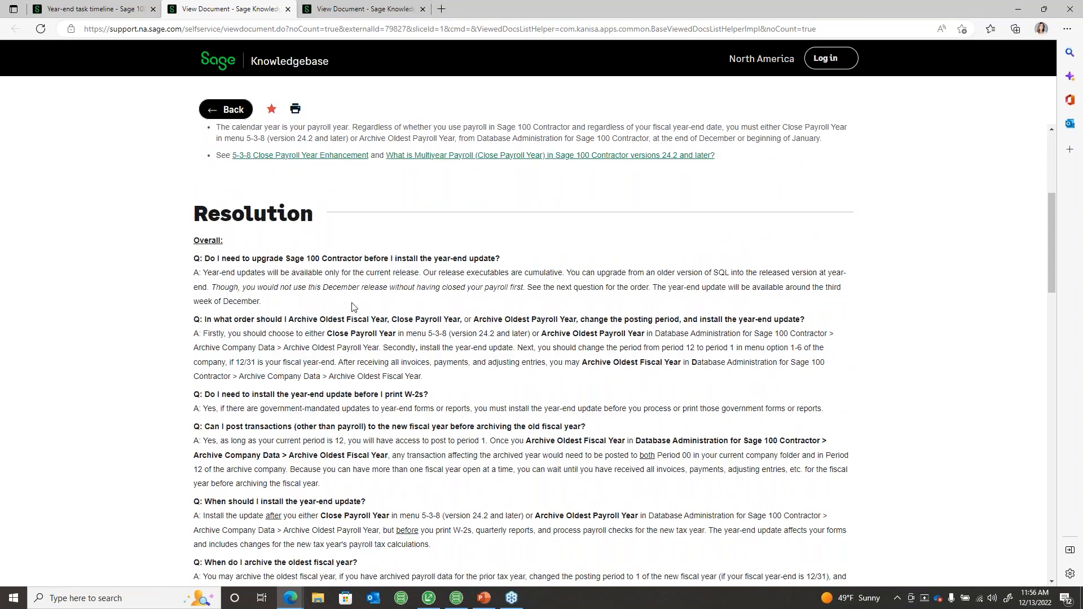
scroll(479, 399, down, 1)
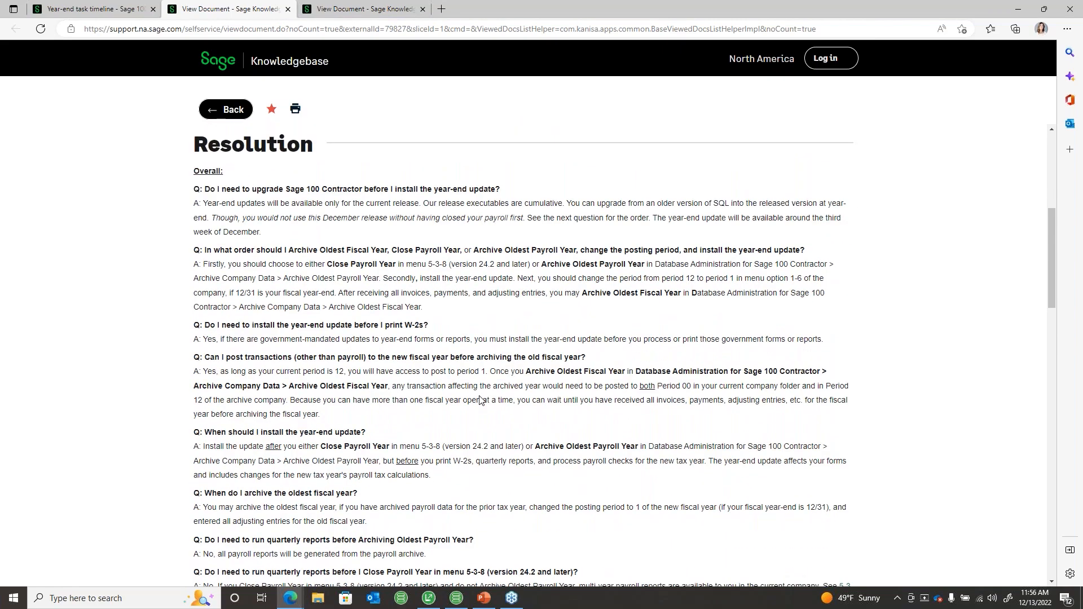
scroll(479, 400, down, 2)
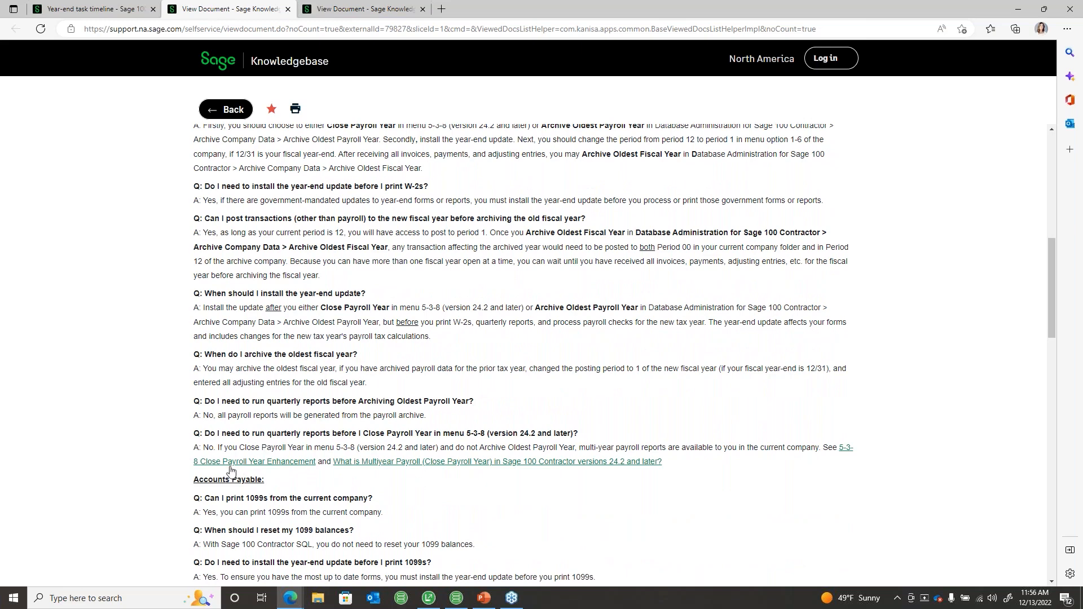
Step: Open the linked 5-3-8 Close Payroll Year Enhancement article and scroll through it
click(259, 466)
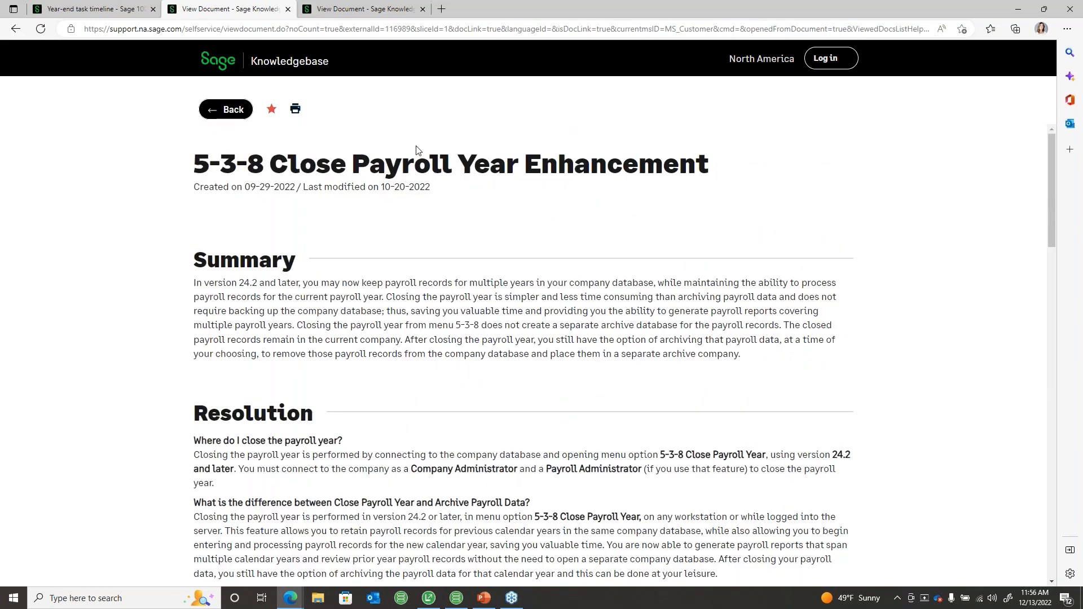
scroll(460, 251, down, 2)
scroll(461, 252, down, 3)
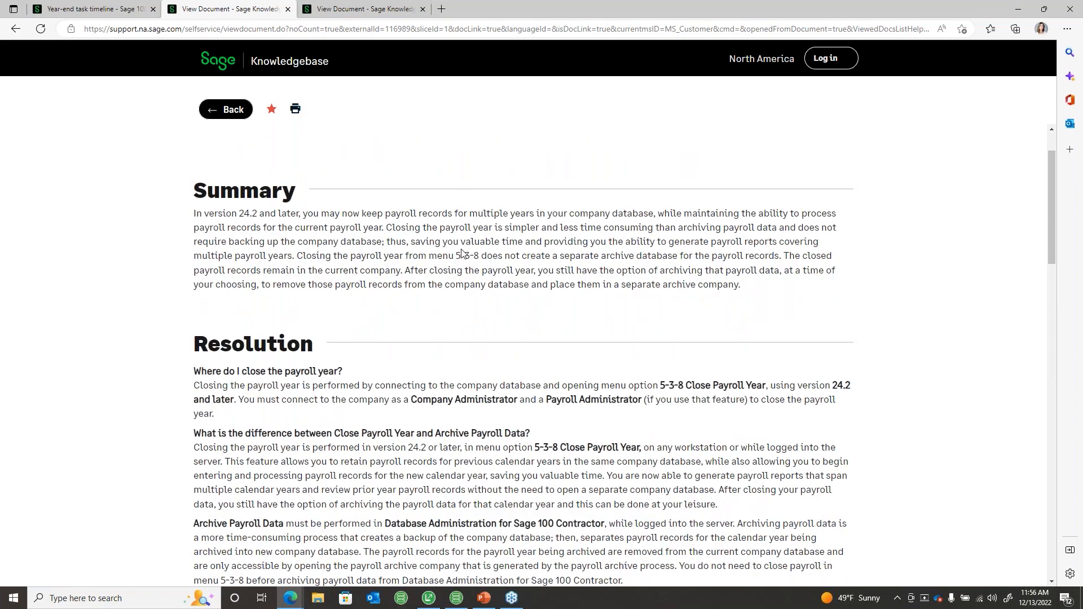
scroll(461, 252, down, 1)
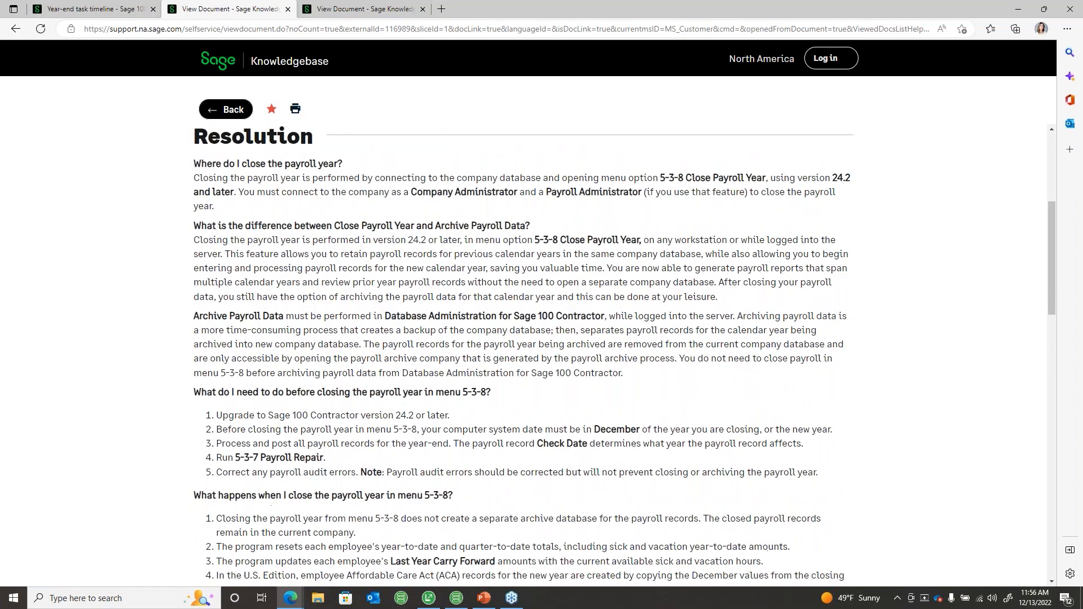
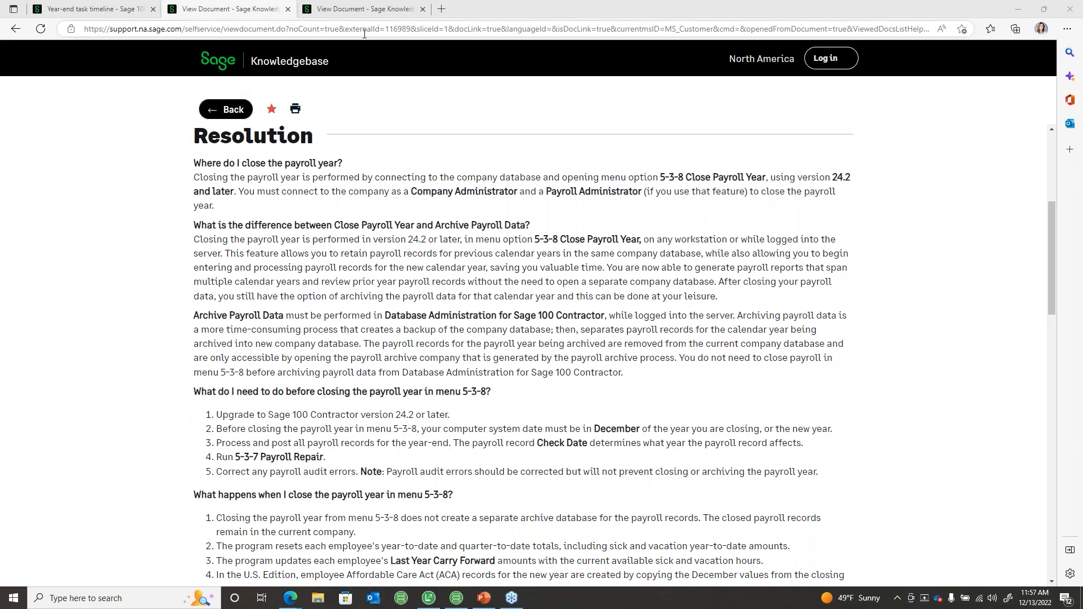
Step: In Sage 100 Contractor, launch the Year-End Guide PDF from Home & Resources > Product Documents
click(428, 597)
click(168, 46)
mouse_move(181, 121)
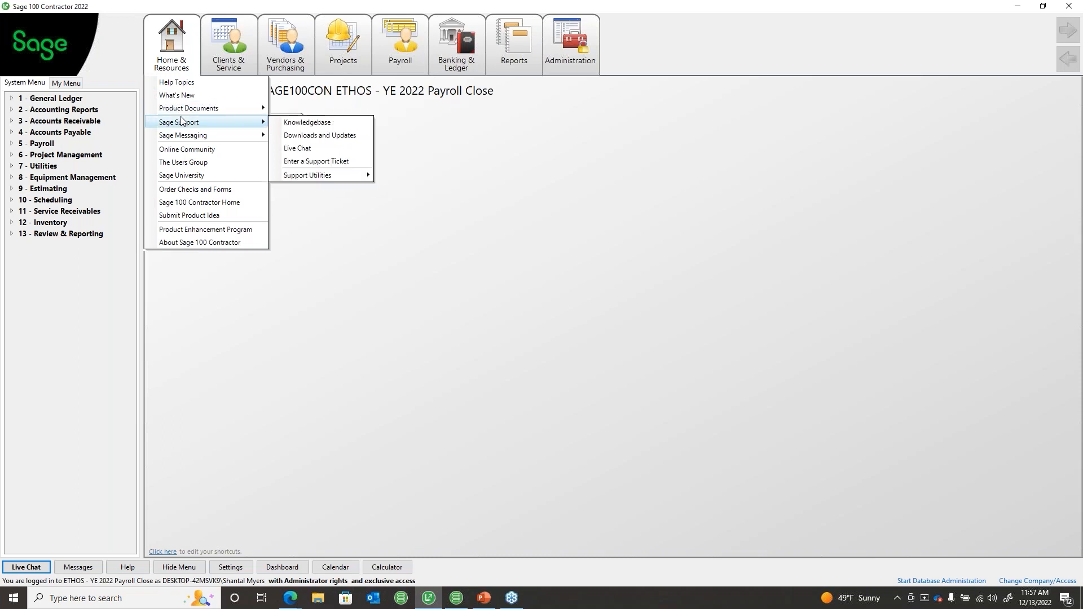
mouse_move(258, 114)
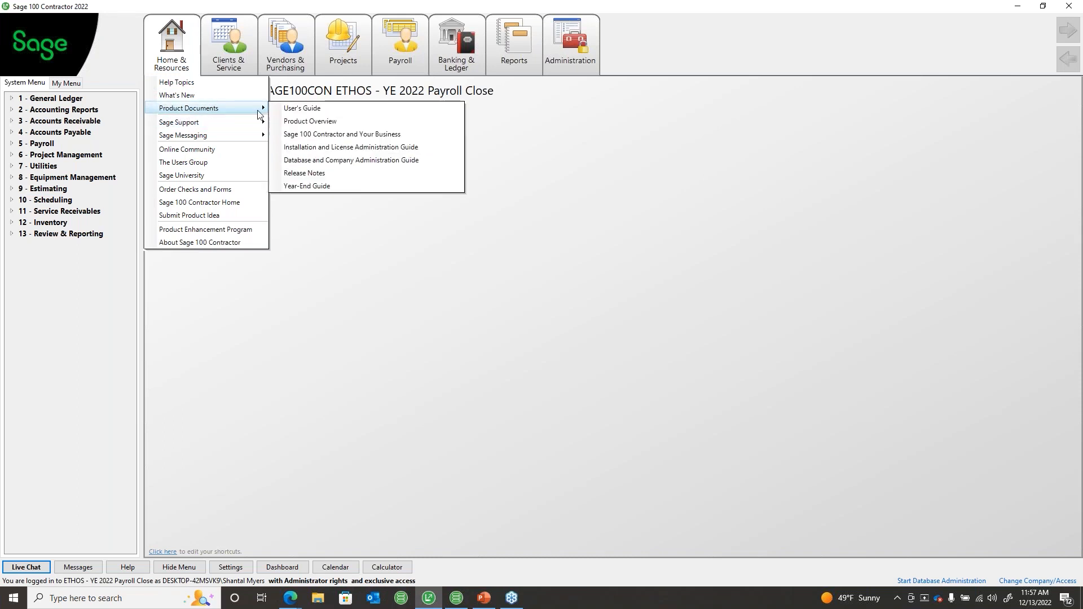
click(317, 188)
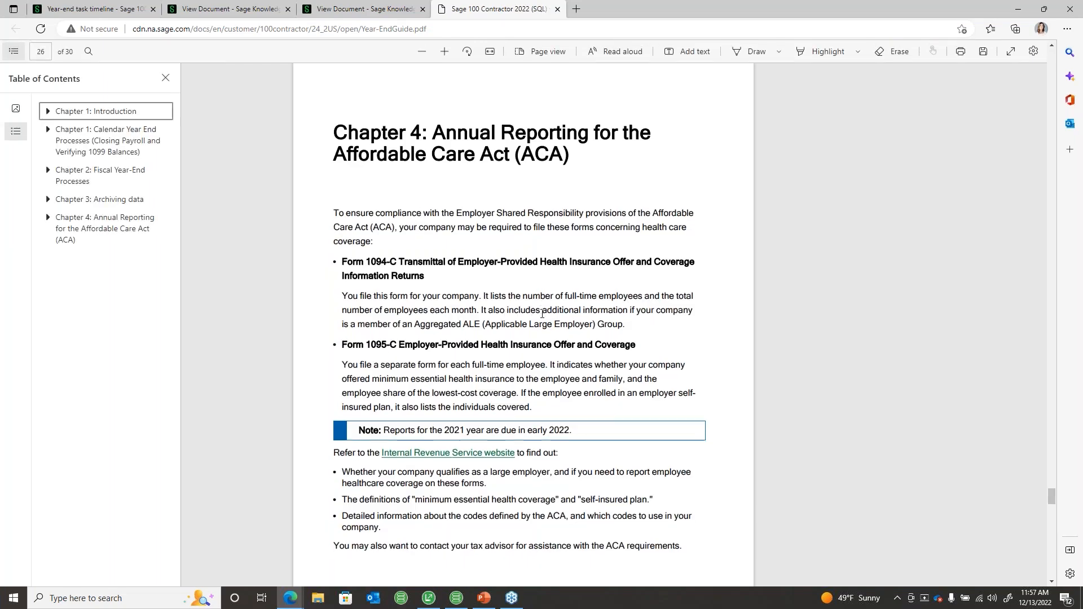
Step: Scroll through the Year-End Guide PDF, then return to the cover page 1
scroll(541, 314, down, 2)
scroll(542, 313, up, 3)
scroll(542, 313, up, 20)
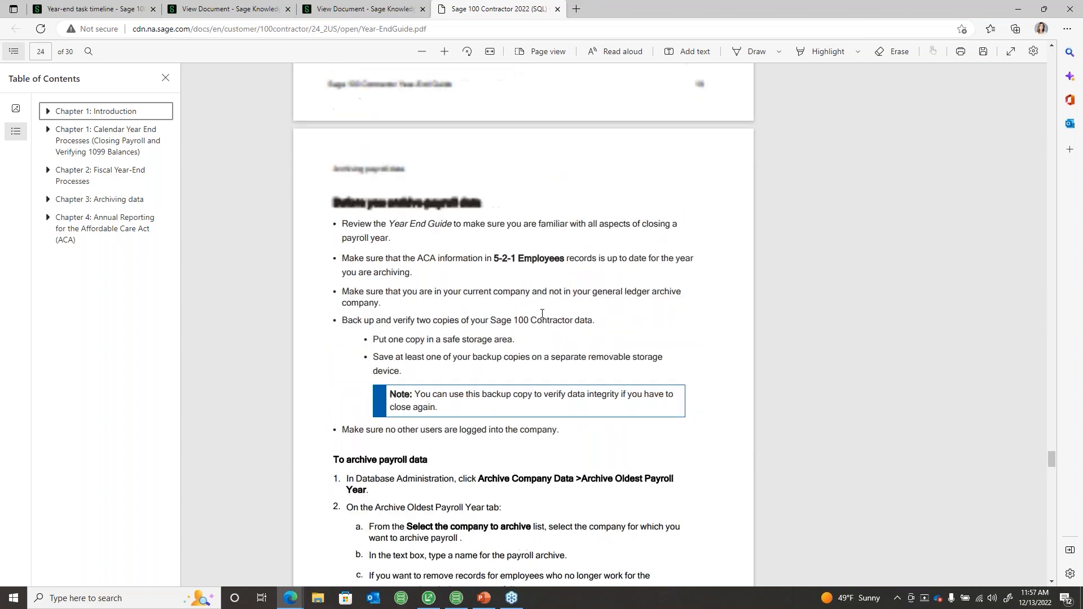
drag(1054, 416, 1036, 51)
Step: Highlight the October 2022 publication date on the cover, then deselect it
drag(383, 284, 258, 278)
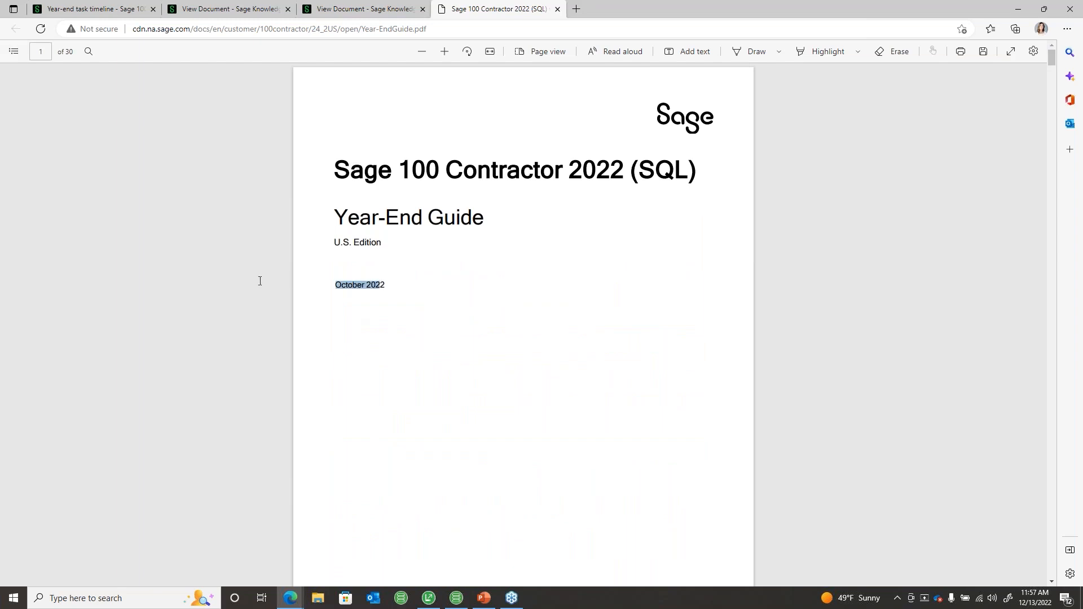
click(395, 290)
drag(337, 287, 394, 283)
click(465, 307)
Step: Close the Year-End Guide PDF tab and return to the Year-end task timeline page
click(557, 9)
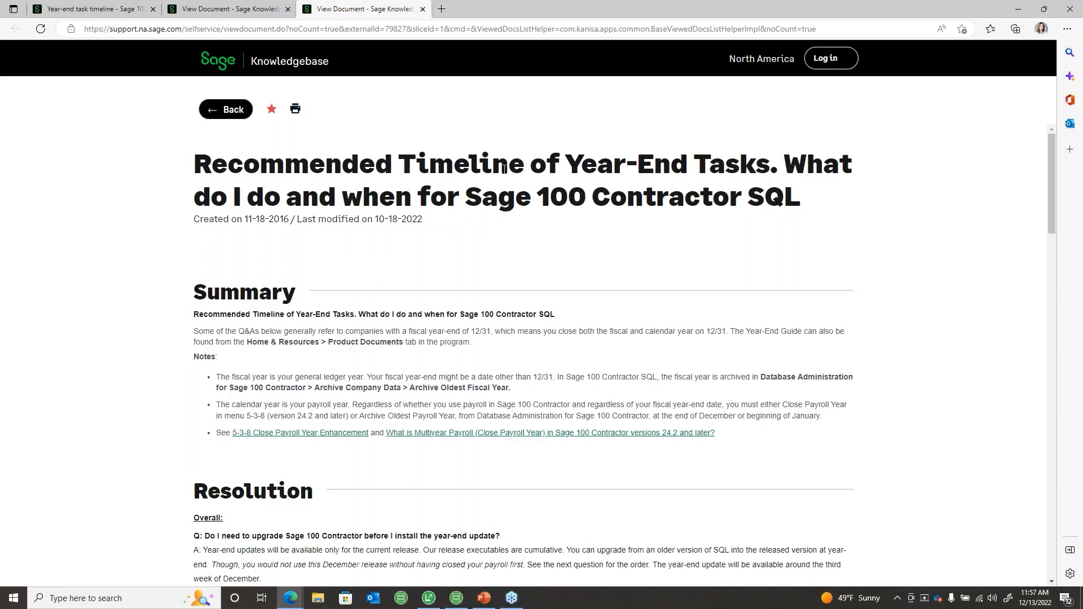
click(200, 13)
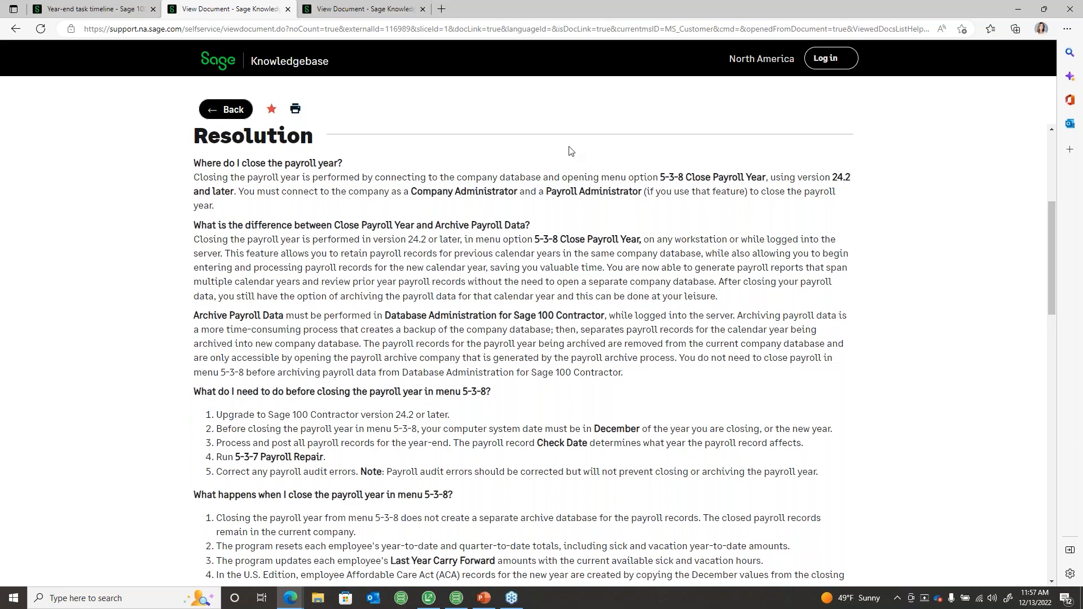
click(78, 10)
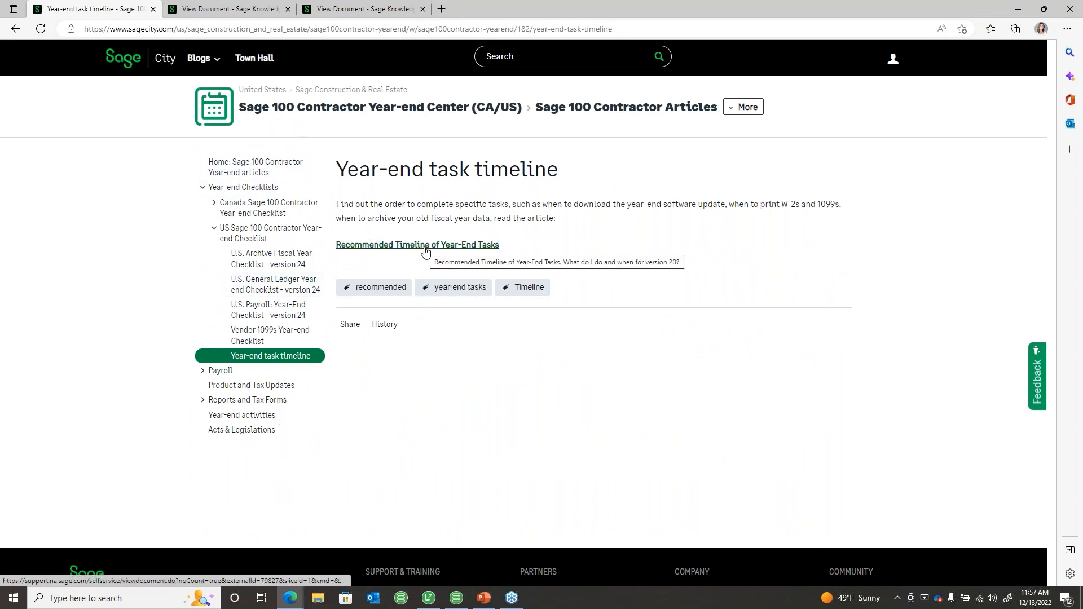
drag(427, 252, 539, 249)
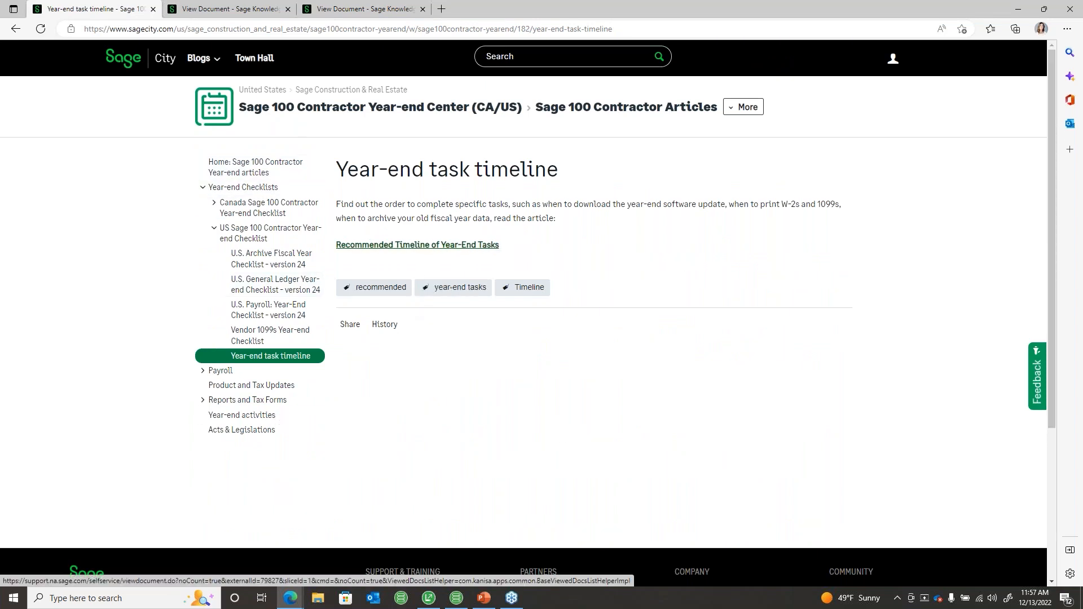